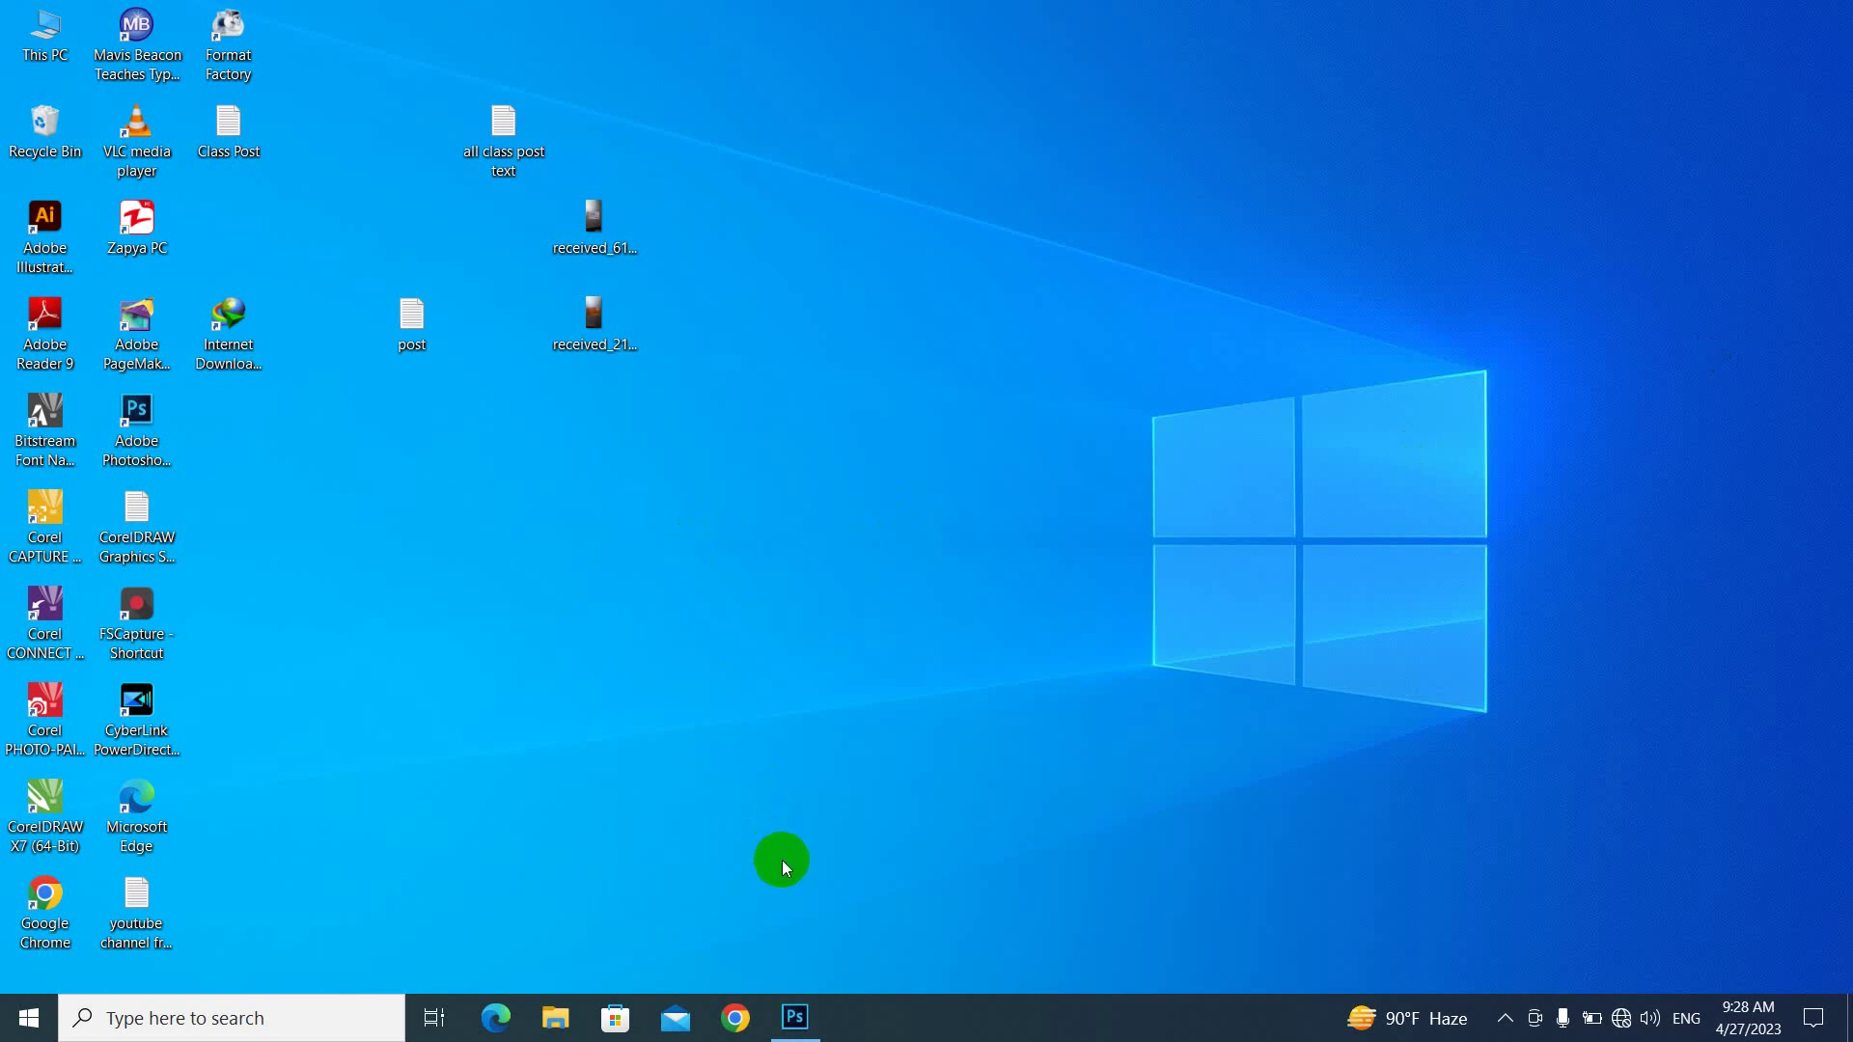
# - Bring Photoshop, with the 10,000 Kyats Mytel card photo loaded, back to the front
pyautogui.click(794, 1017)
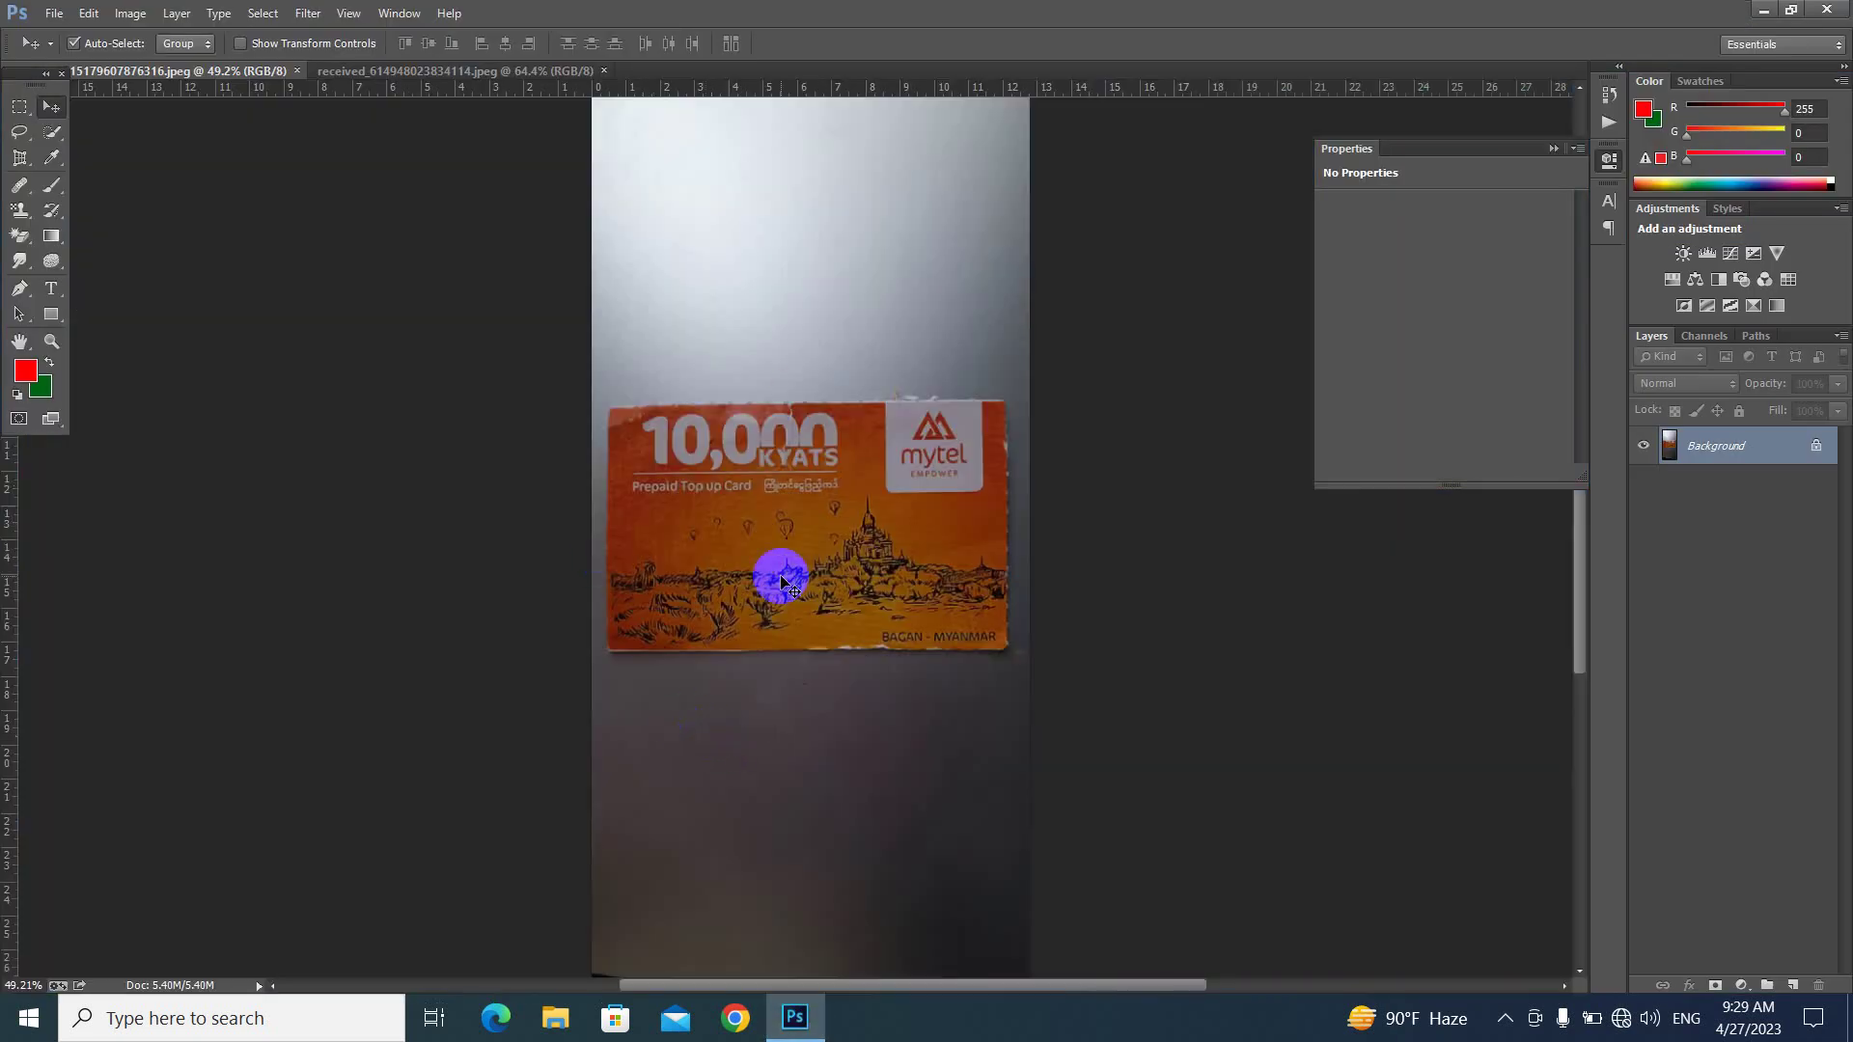
# - Compare the card's back and front photos, then close both documents
pyautogui.click(492, 72)
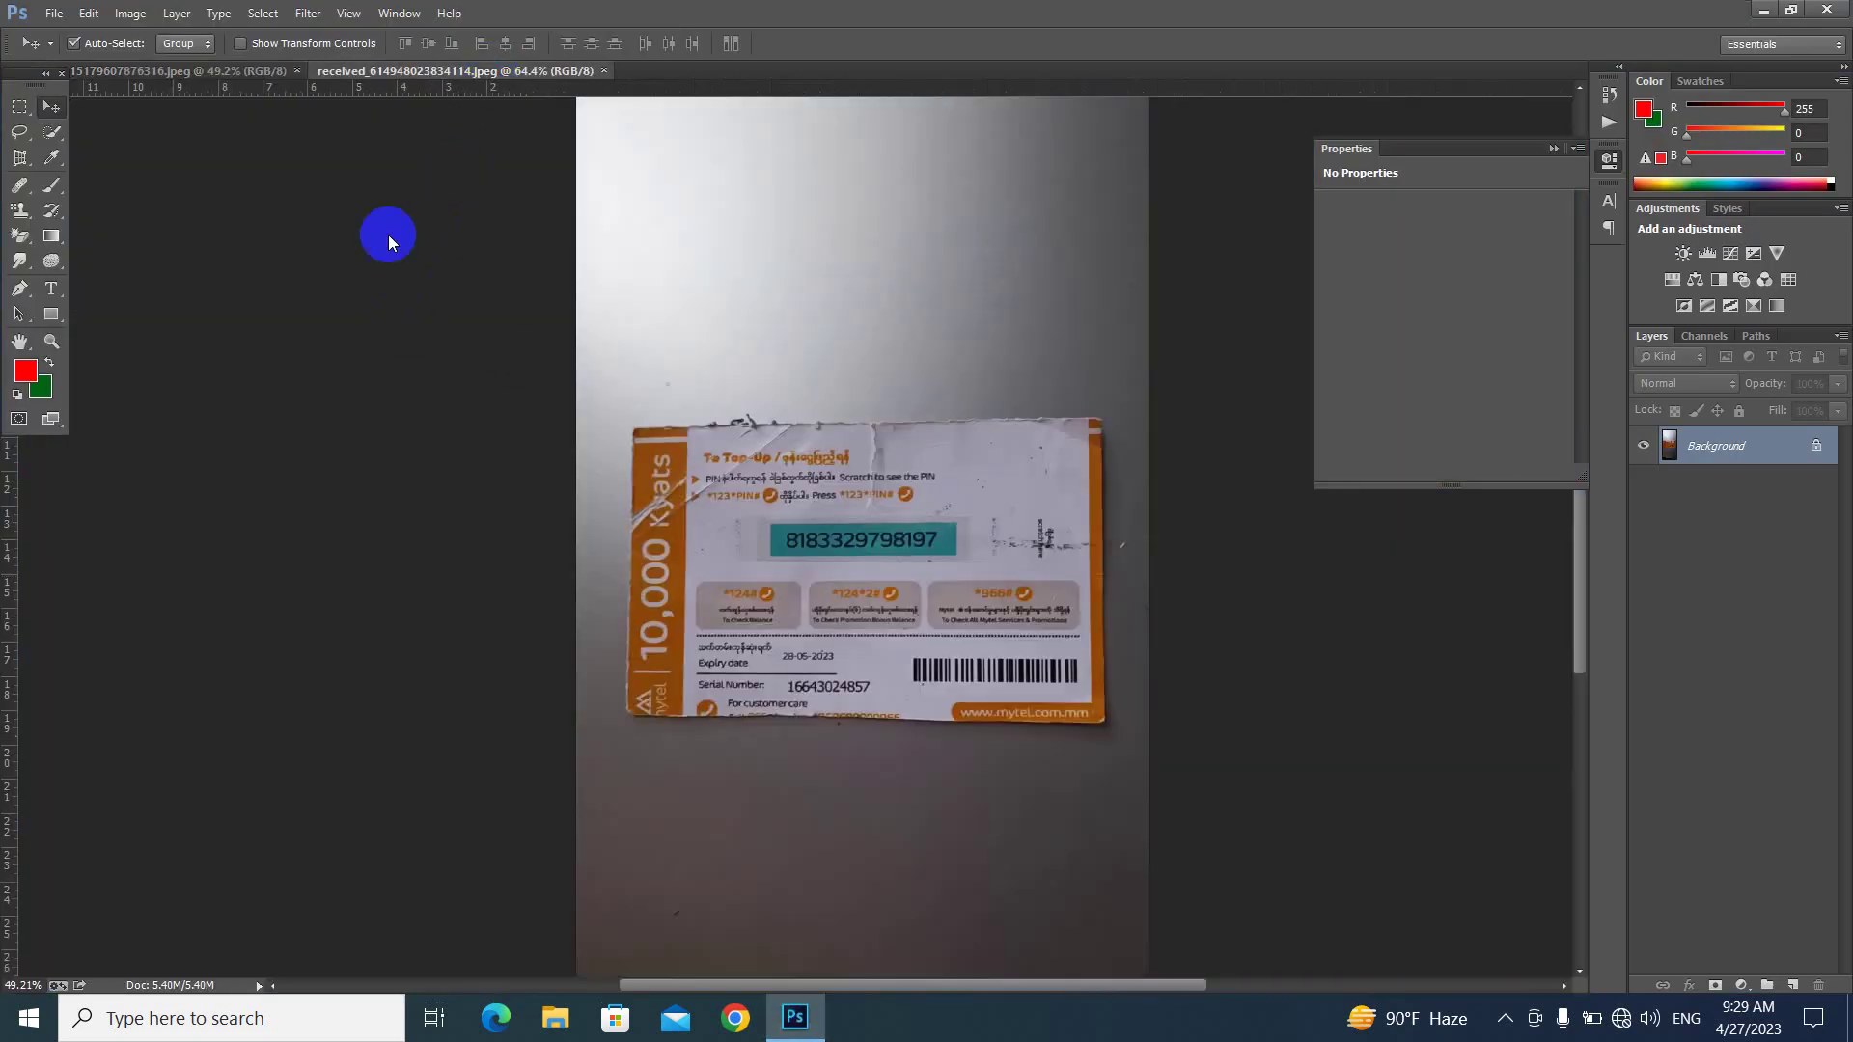
pyautogui.hotkey('ctrl', 'Tab')
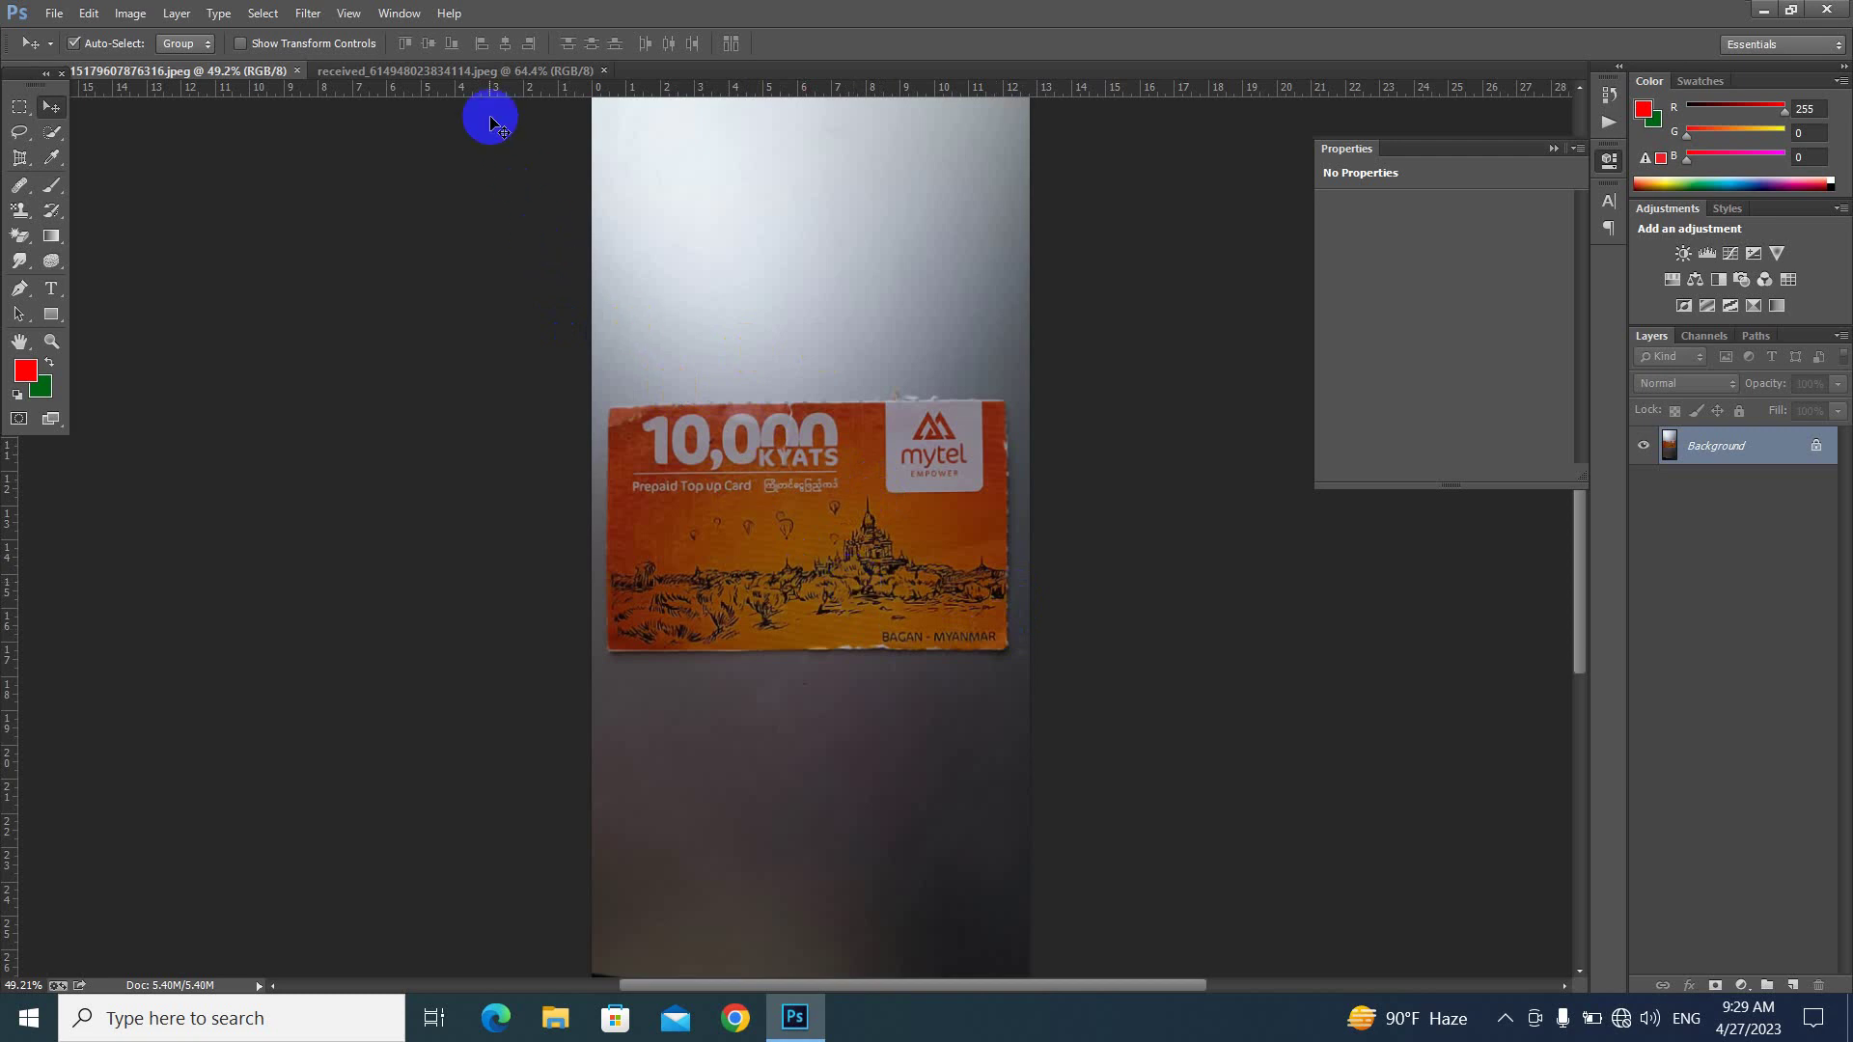
pyautogui.hotkey('ctrl', 'Tab')
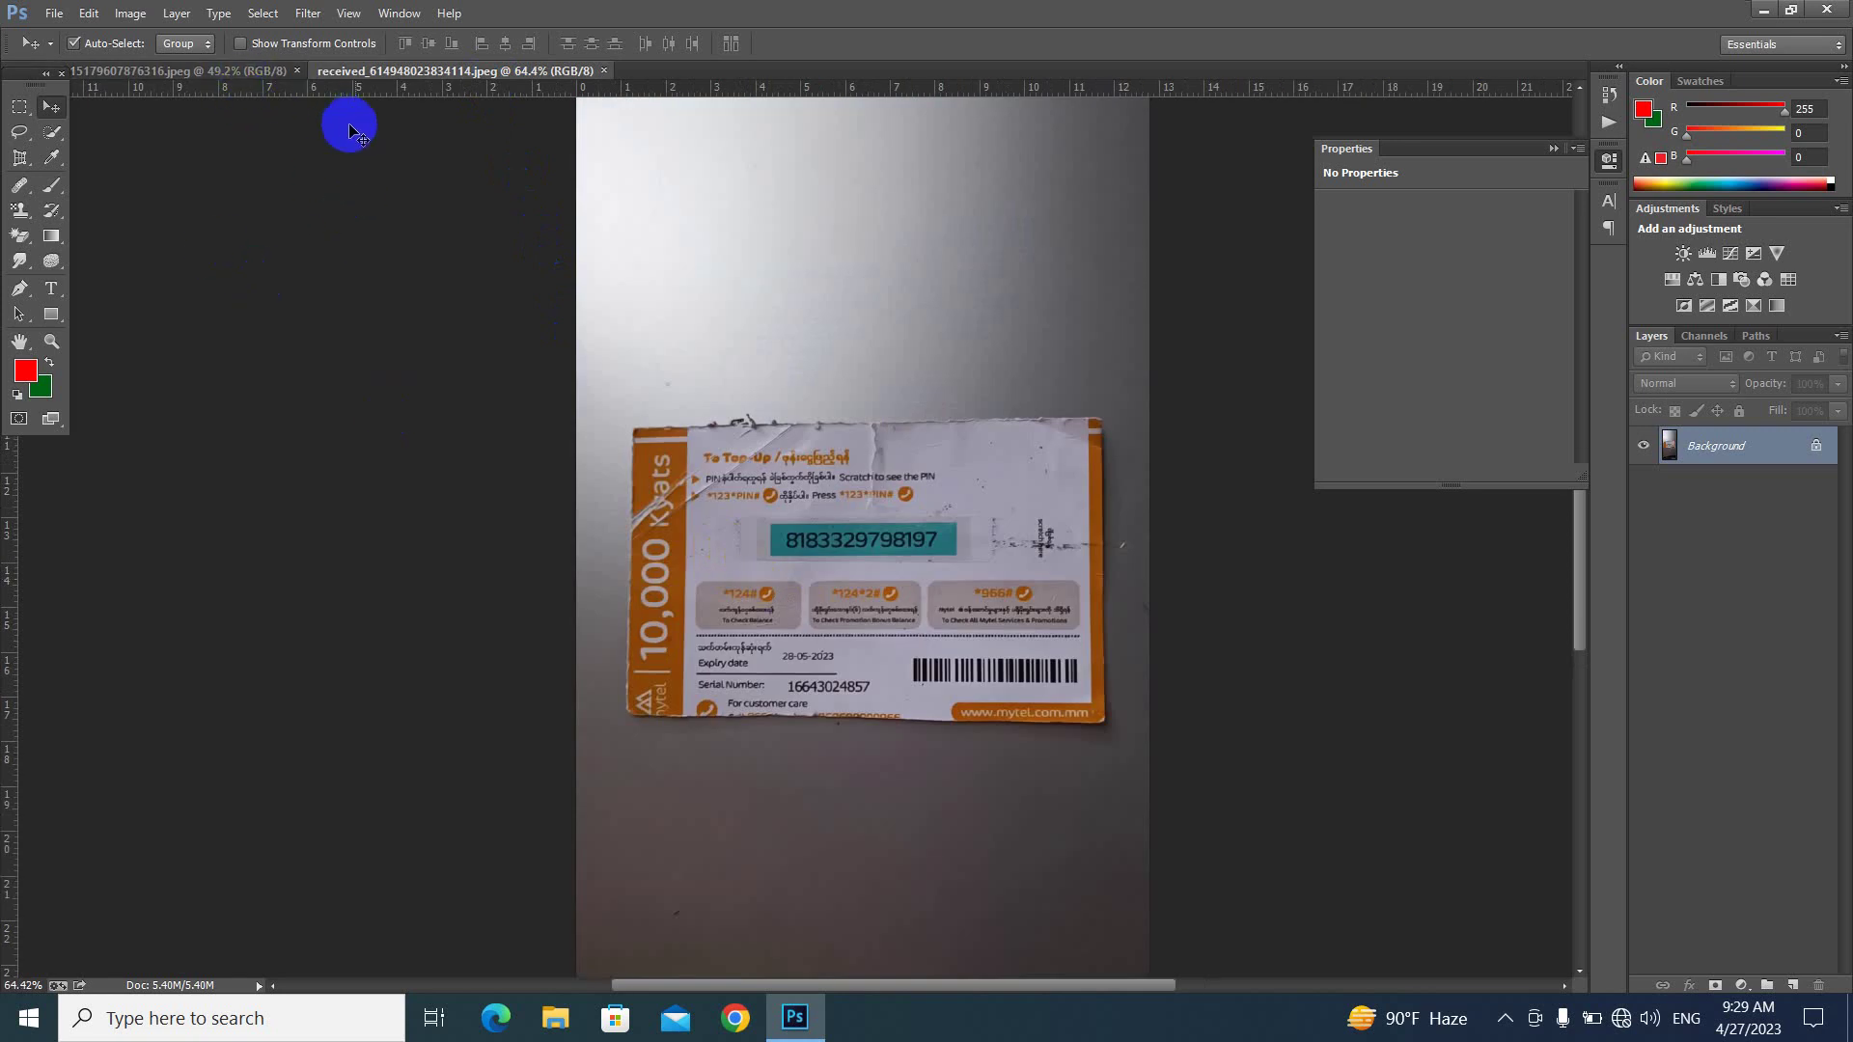
pyautogui.hotkey('ctrl', 'w')
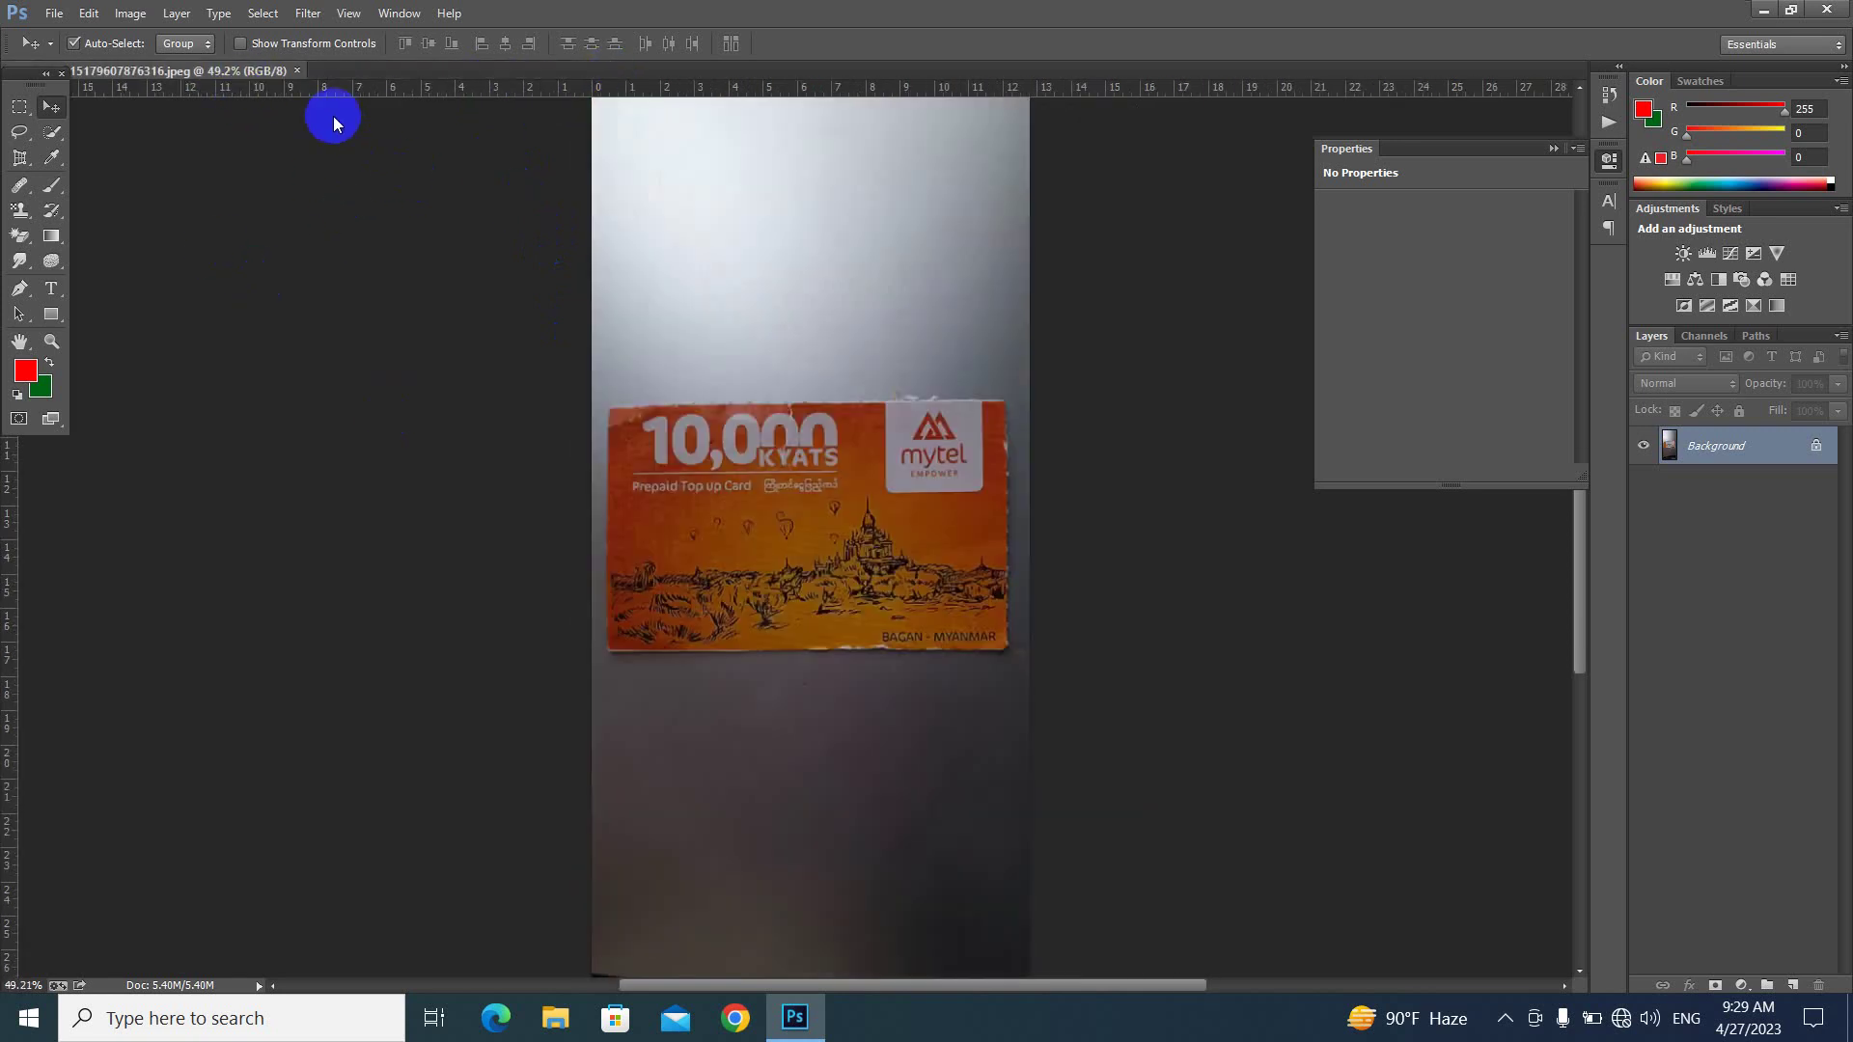
pyautogui.hotkey('ctrl', 'w')
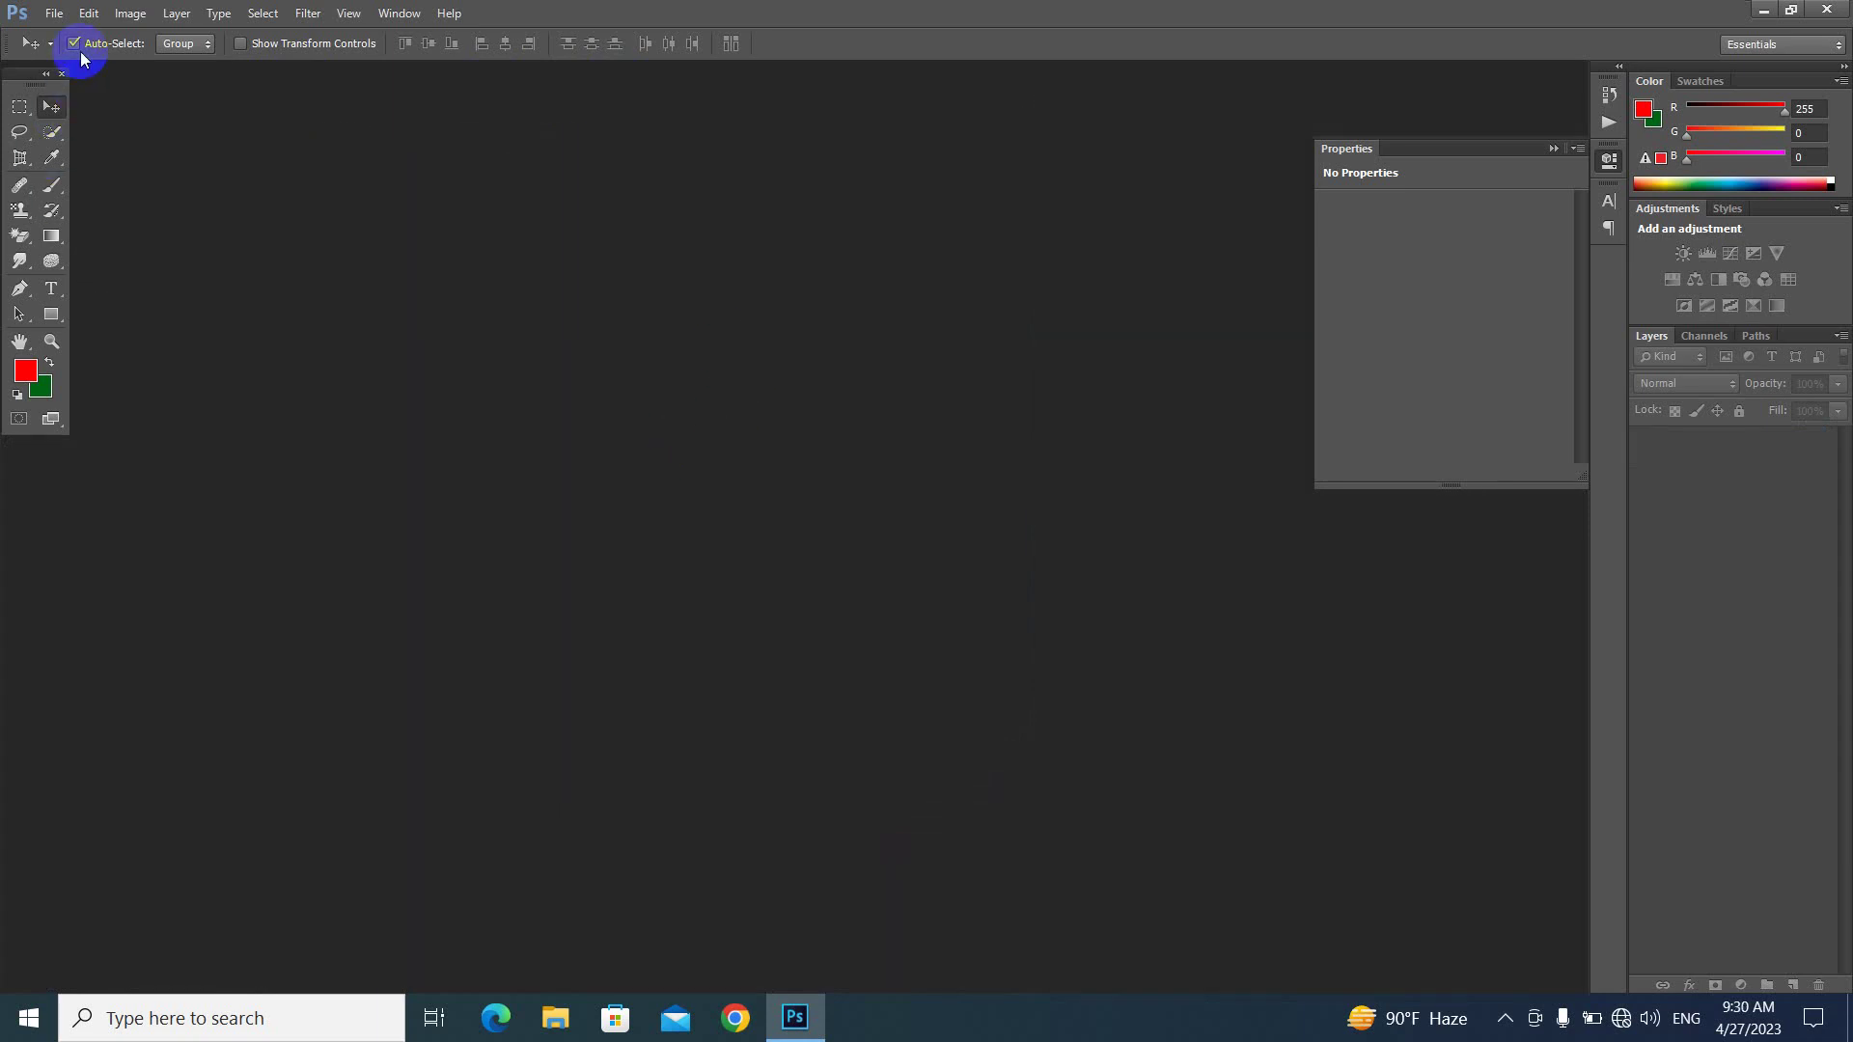
# - Open both received card JPEG photos from the Desktop in a single File > Open
pyautogui.click(54, 13)
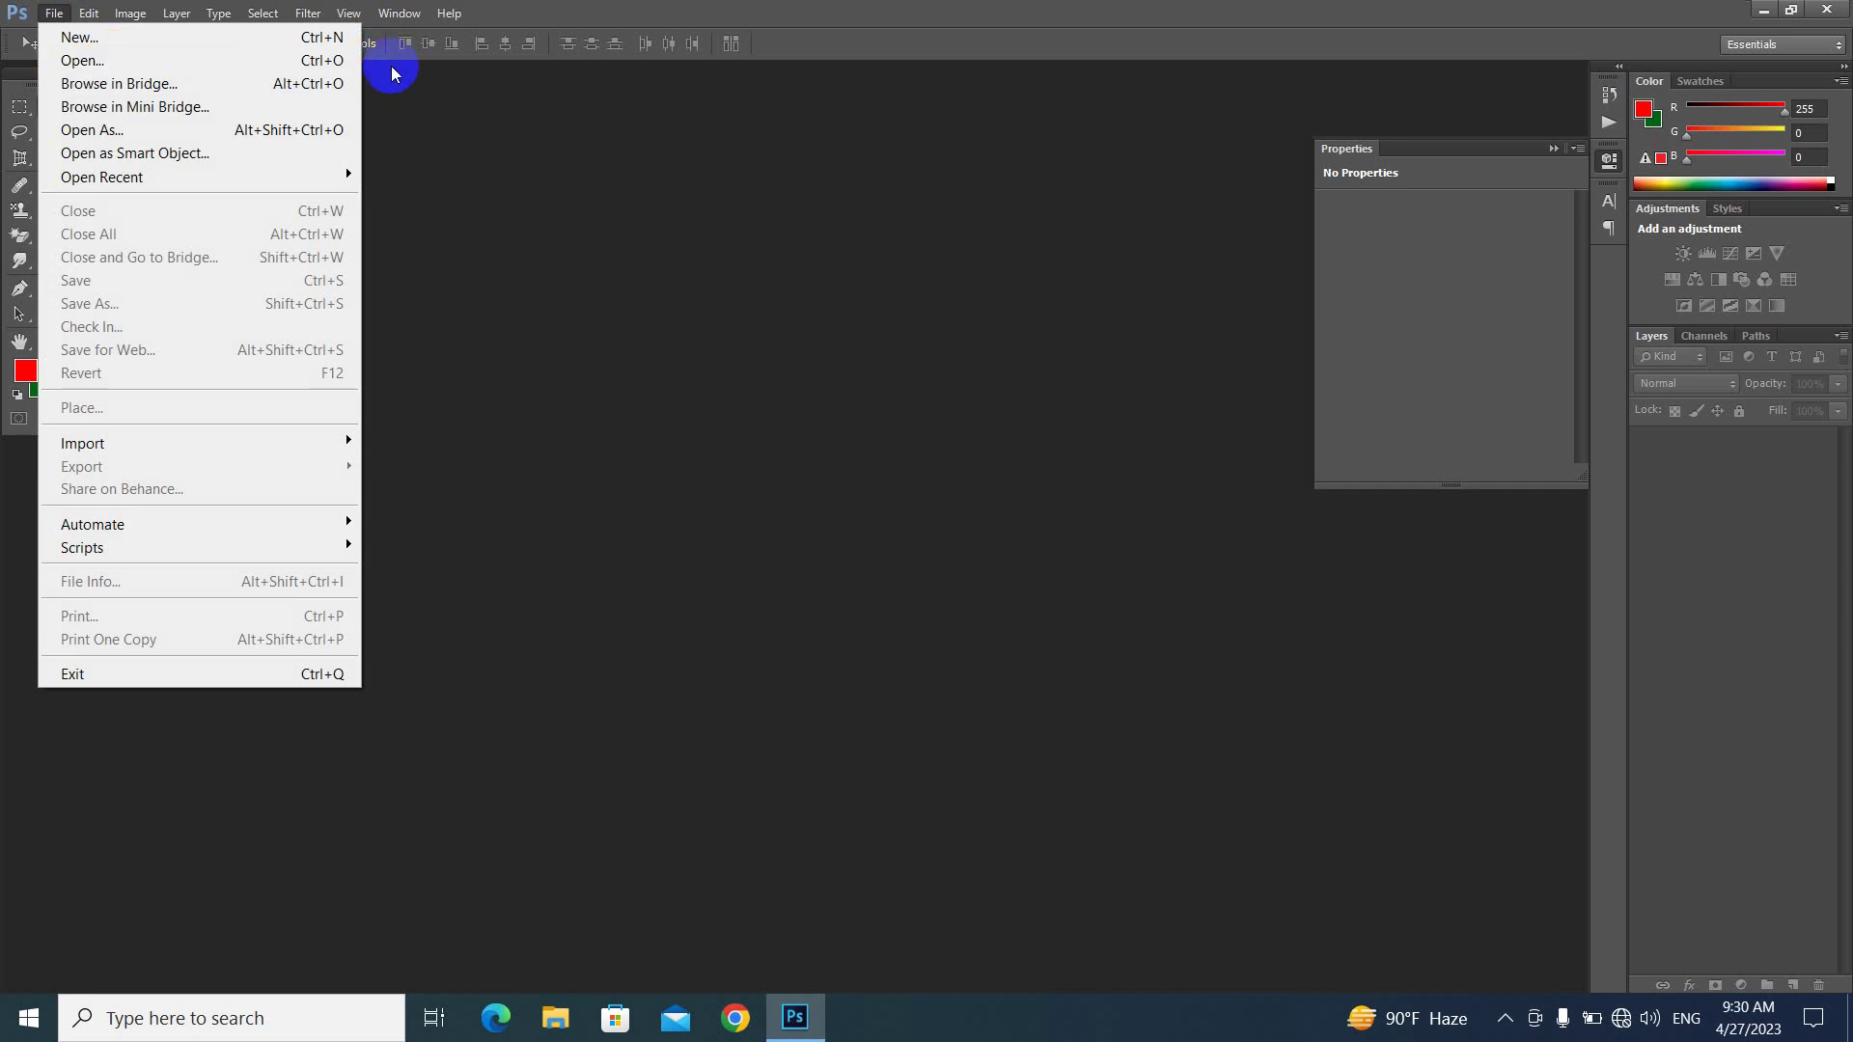
pyautogui.click(310, 64)
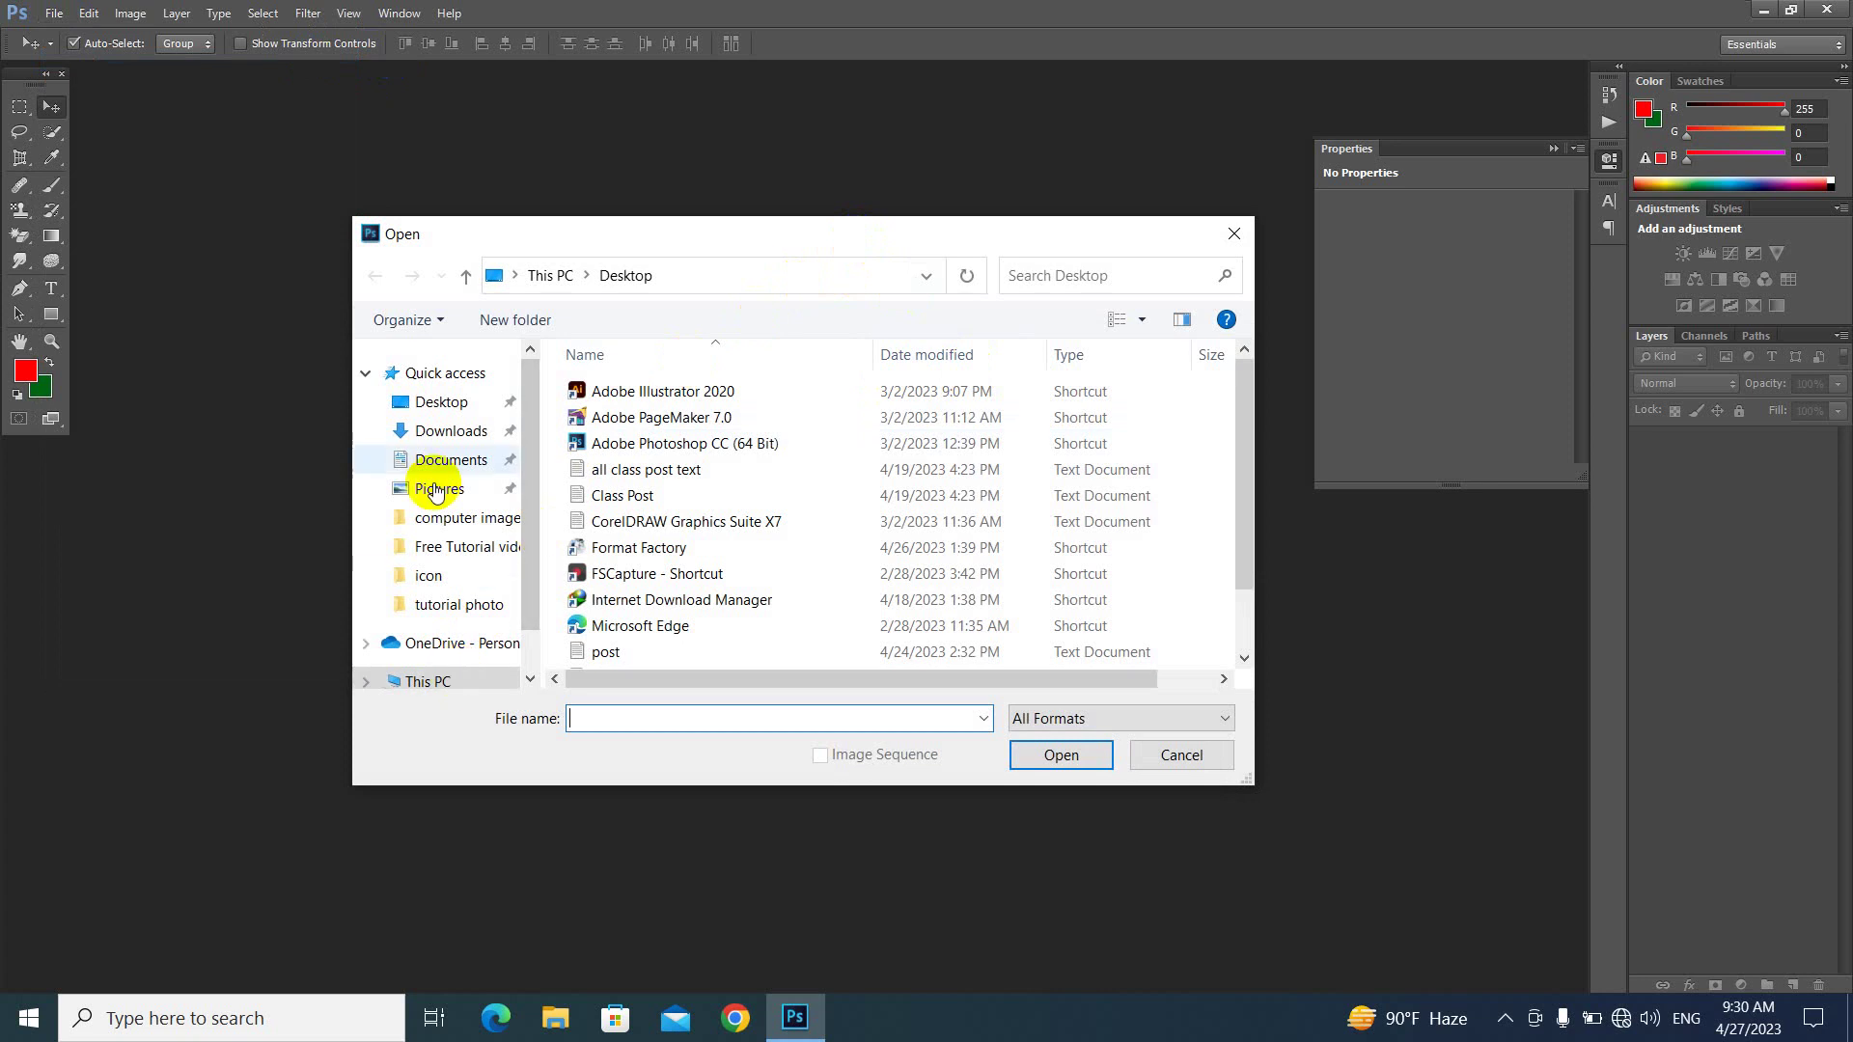
pyautogui.moveTo(466, 546)
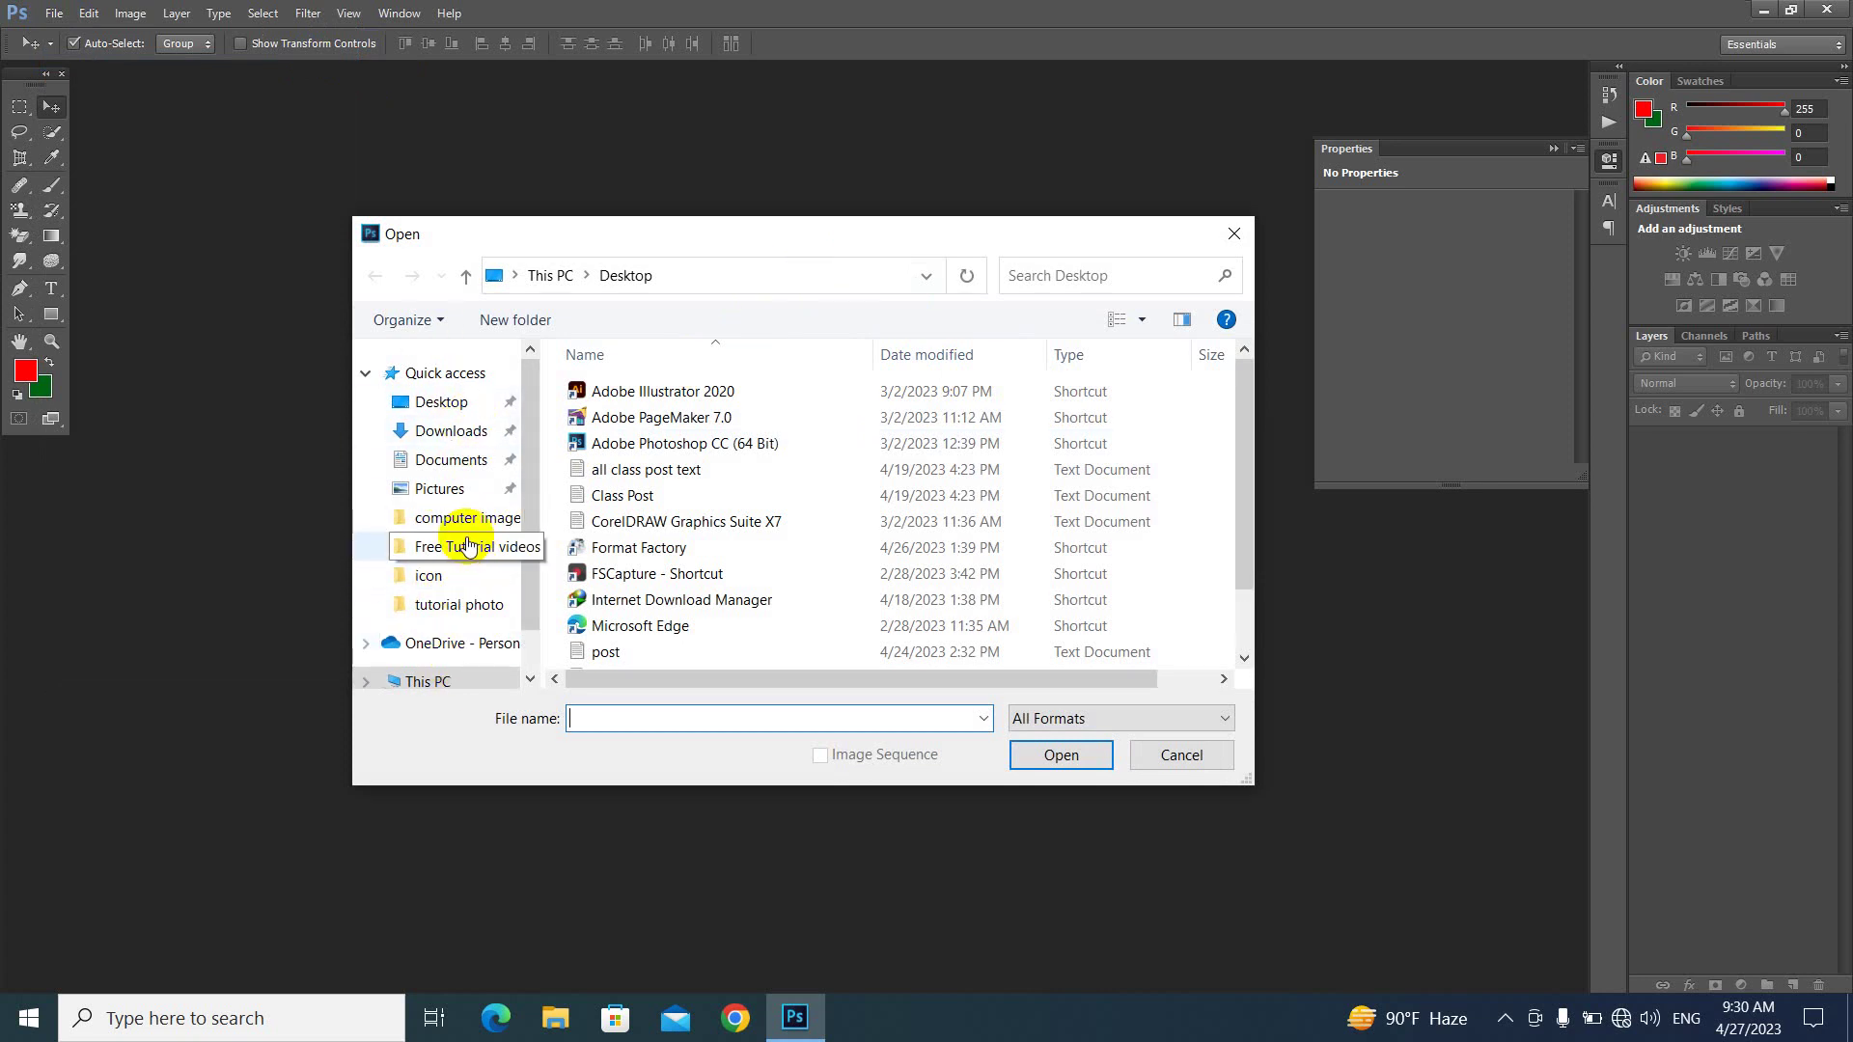
pyautogui.click(473, 415)
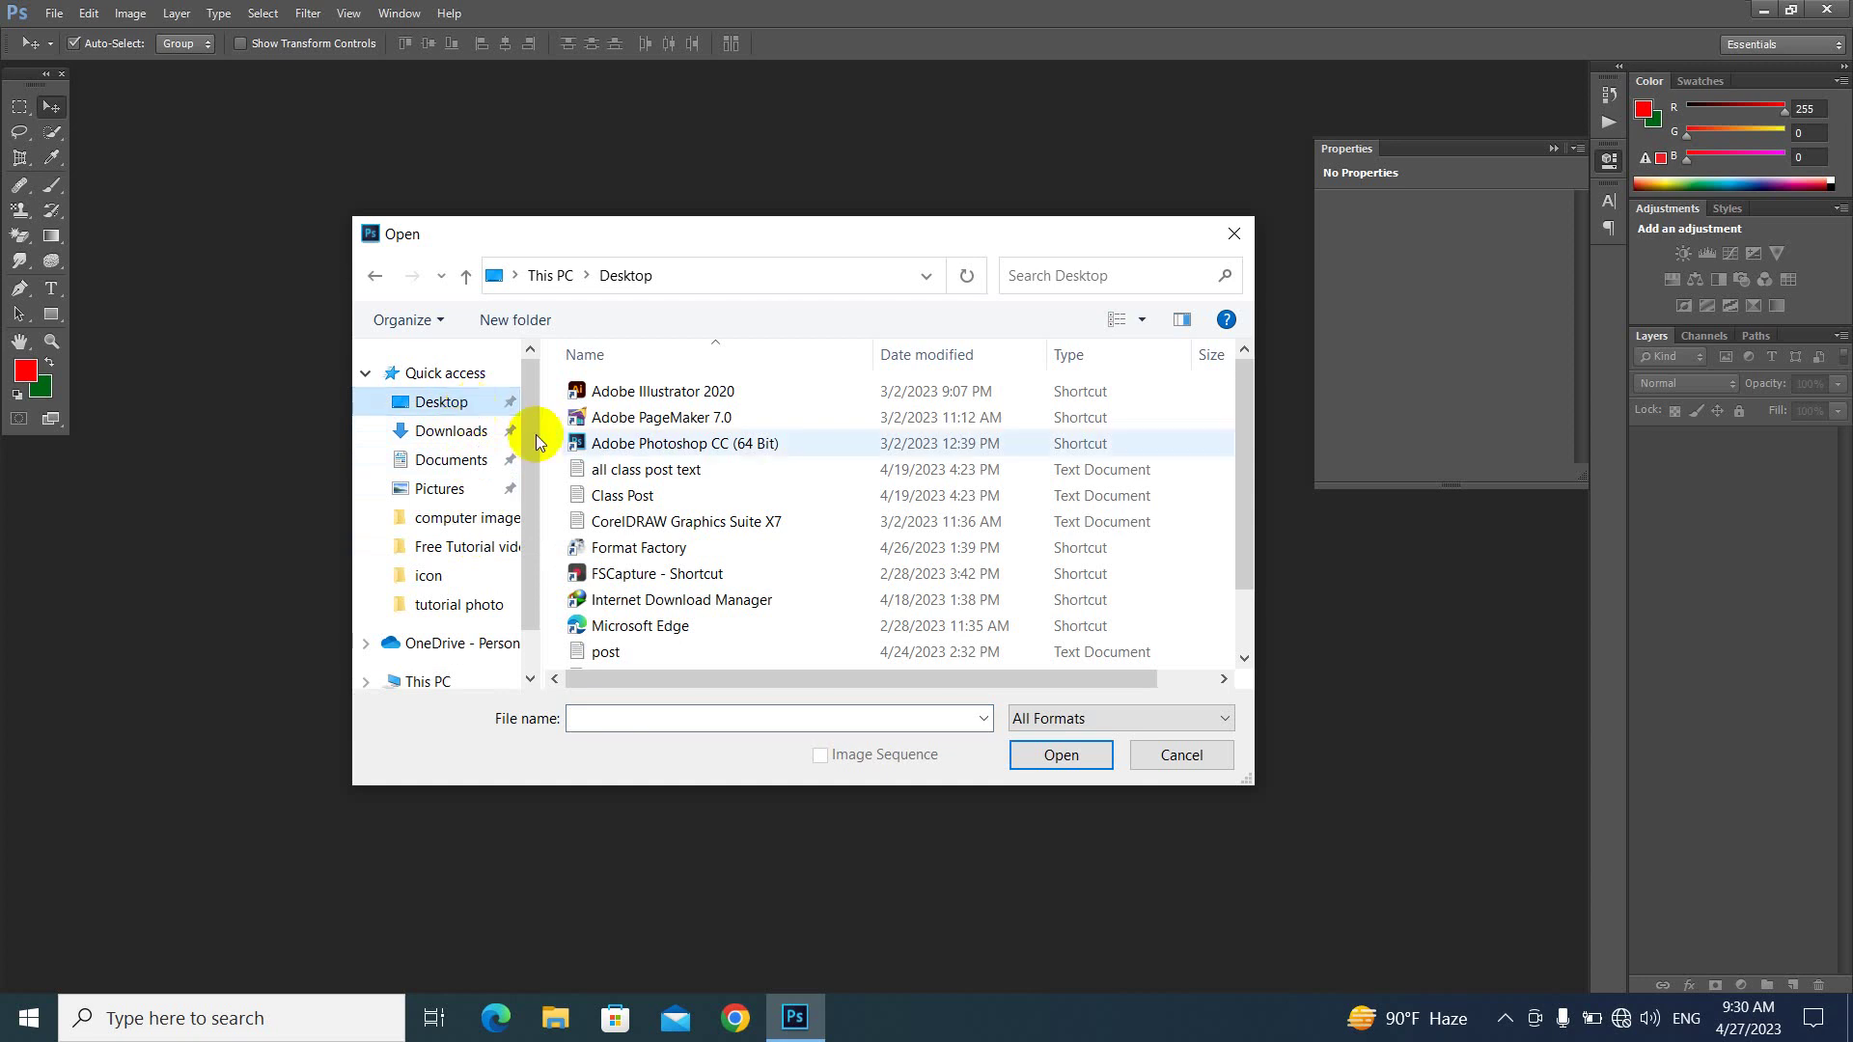
pyautogui.scroll(-1, 733, 512)
pyautogui.click(711, 605)
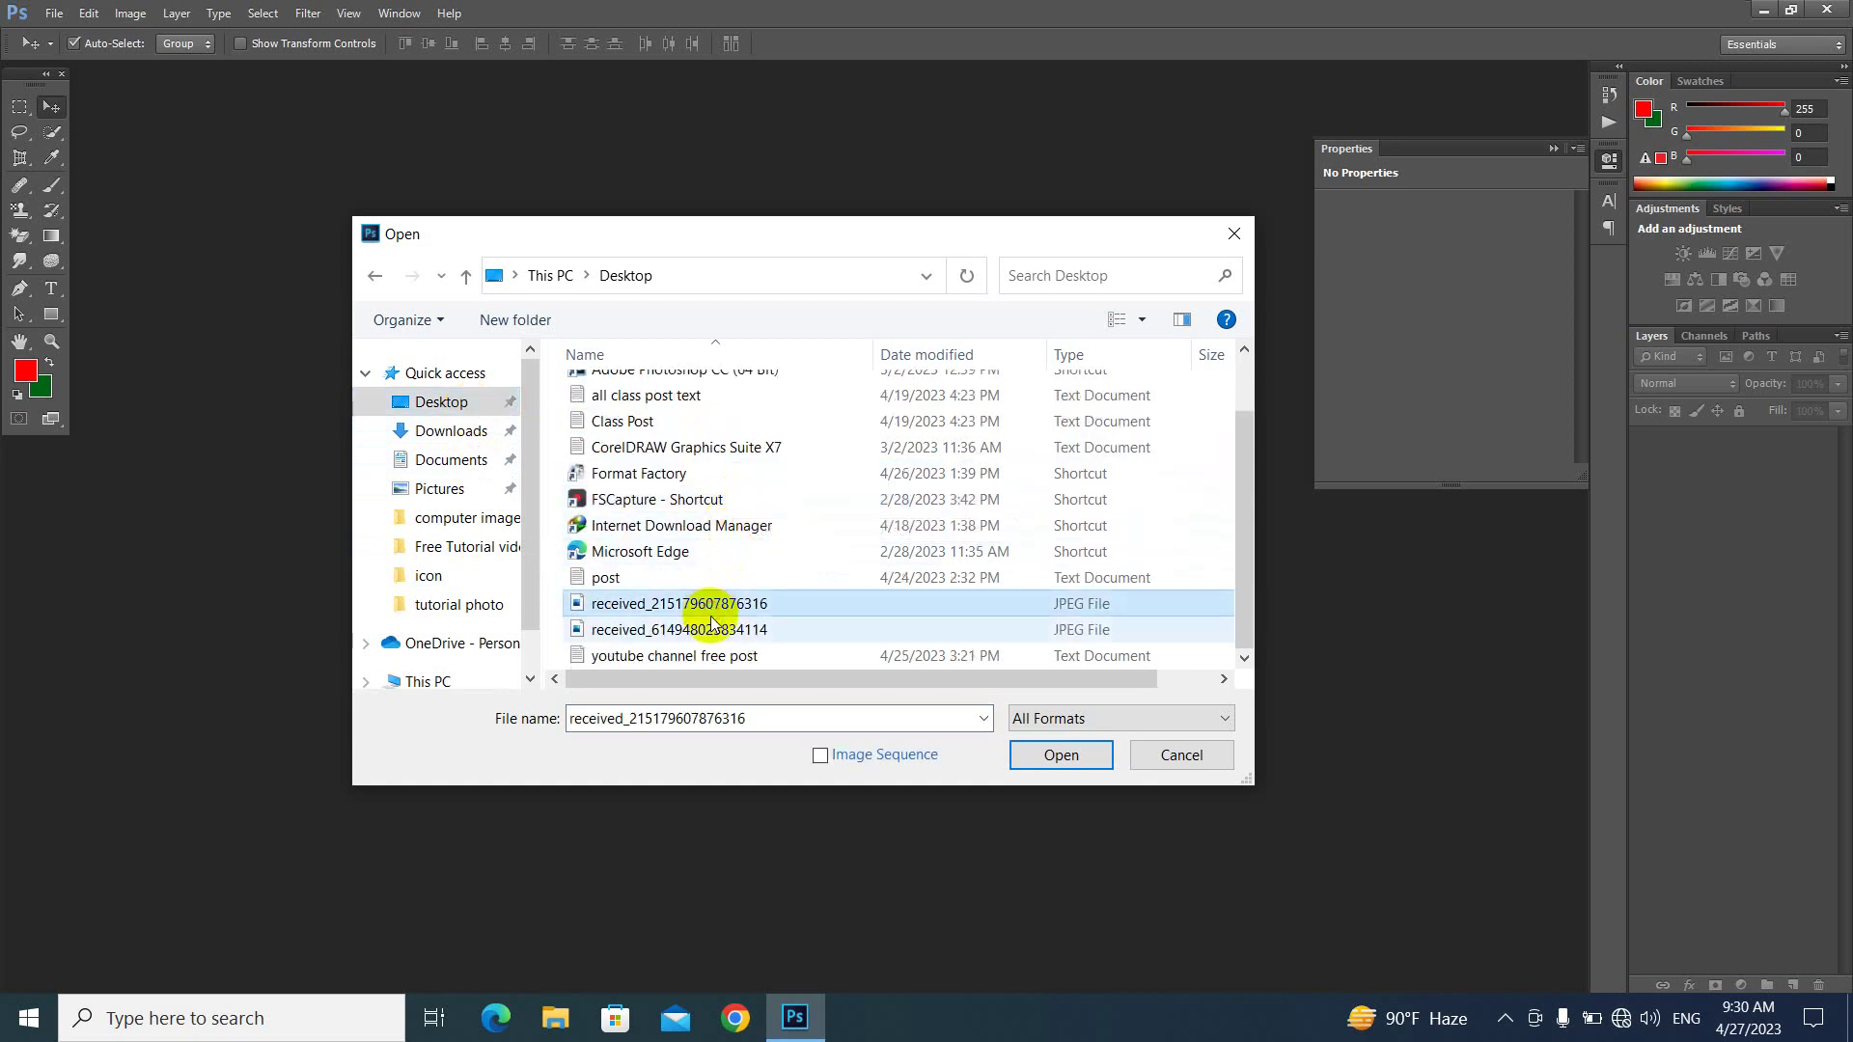
pyautogui.keyDown('ctrl'); pyautogui.click(709, 632); pyautogui.keyUp('ctrl')
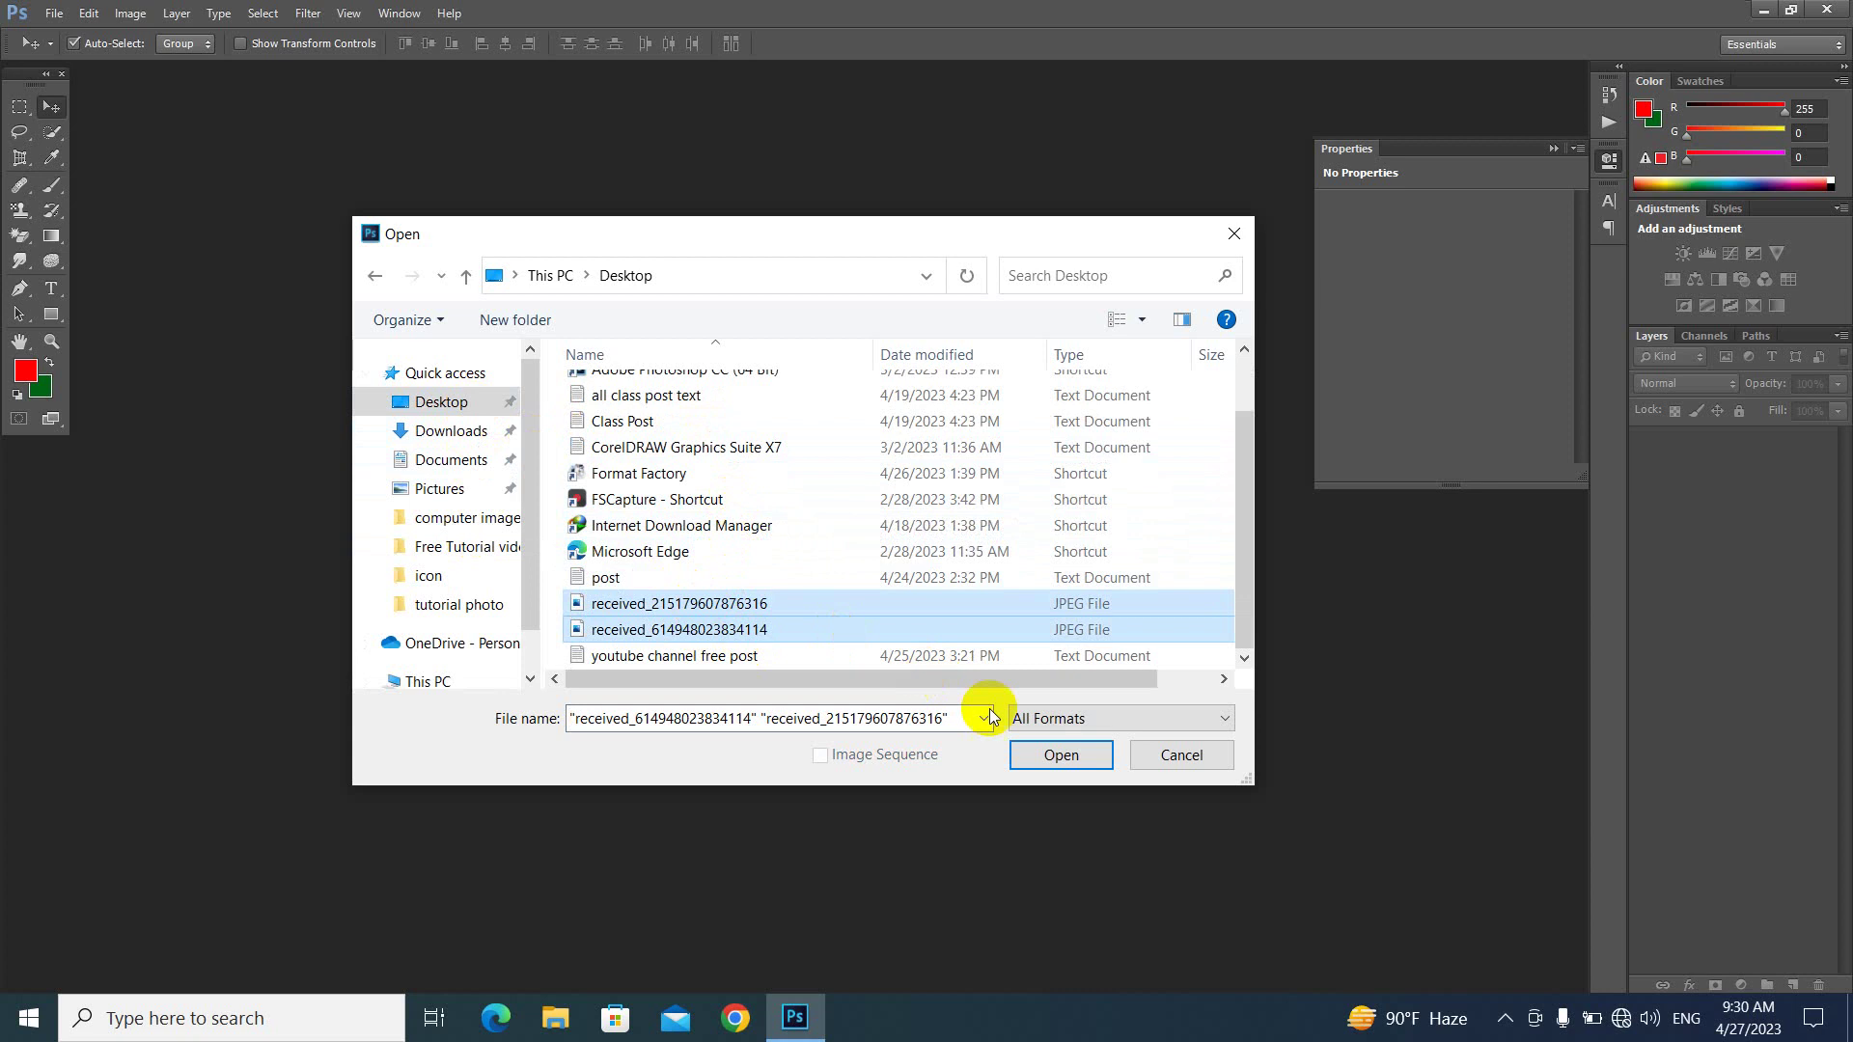
pyautogui.click(740, 606)
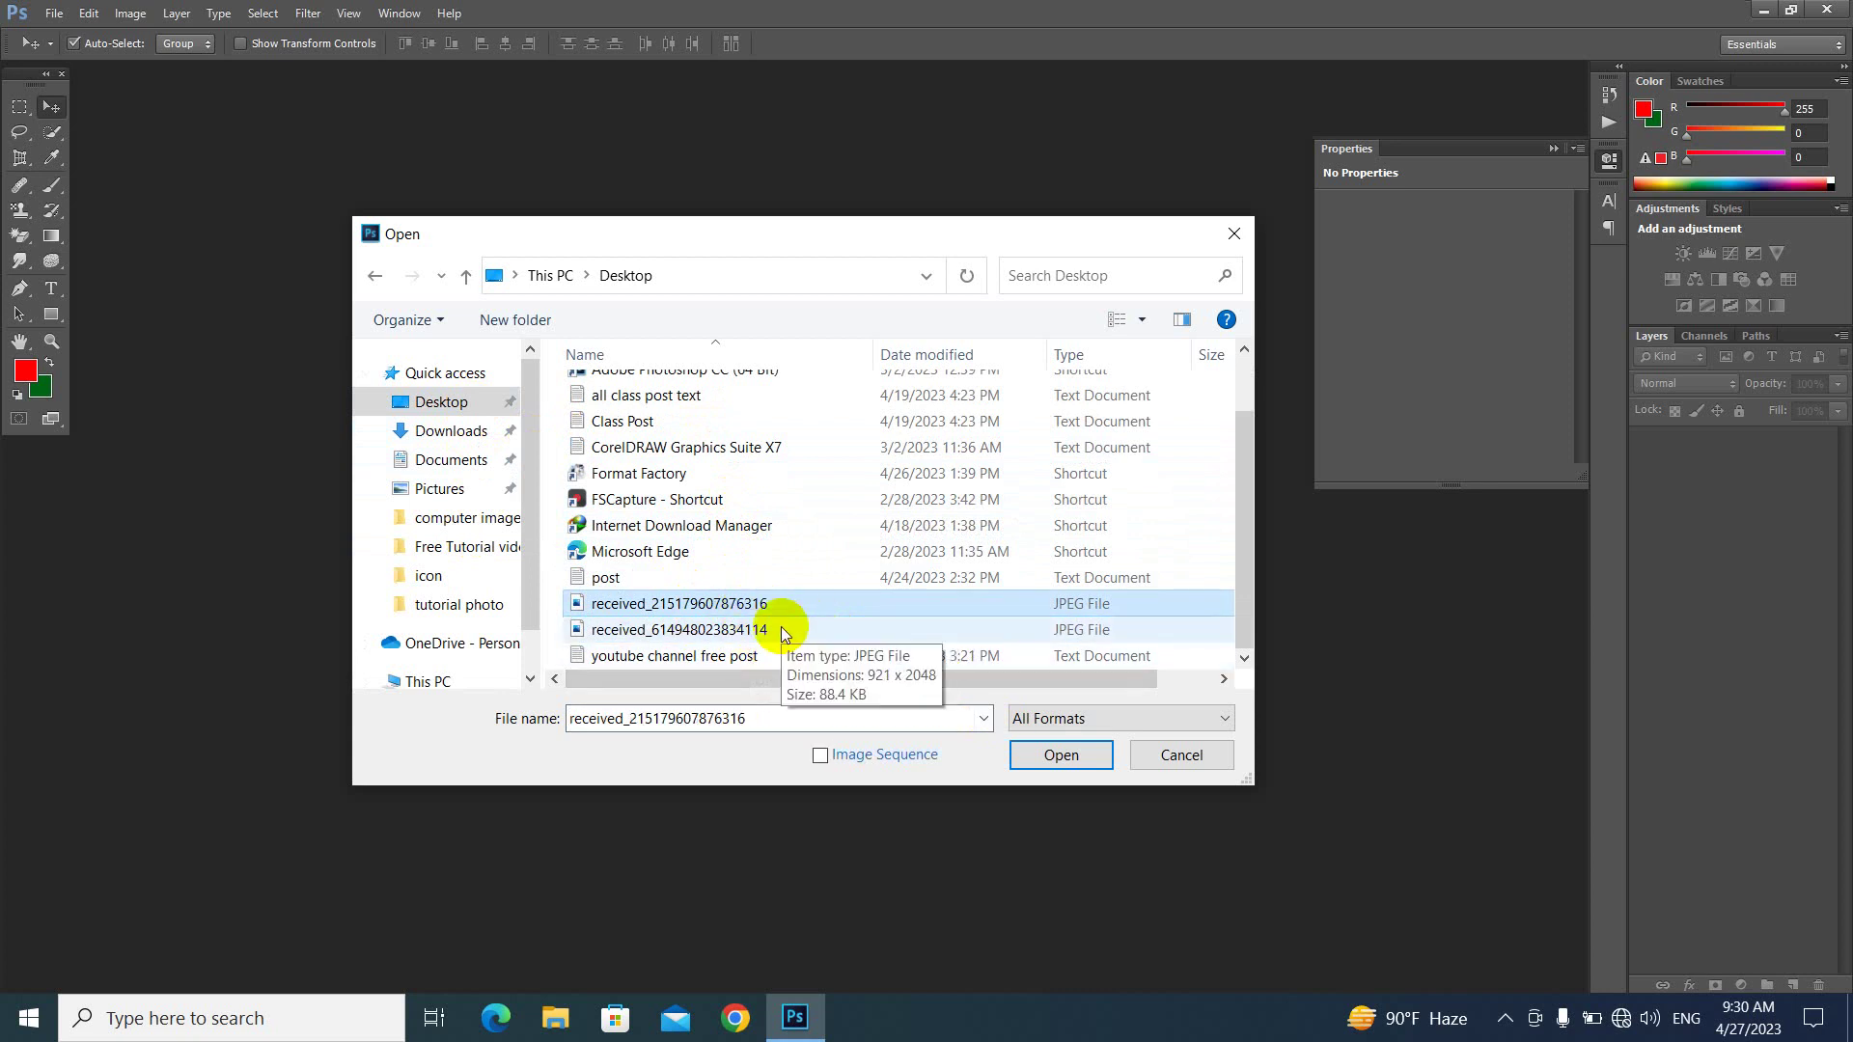
pyautogui.keyDown('ctrl'); pyautogui.click(779, 627); pyautogui.keyUp('ctrl')
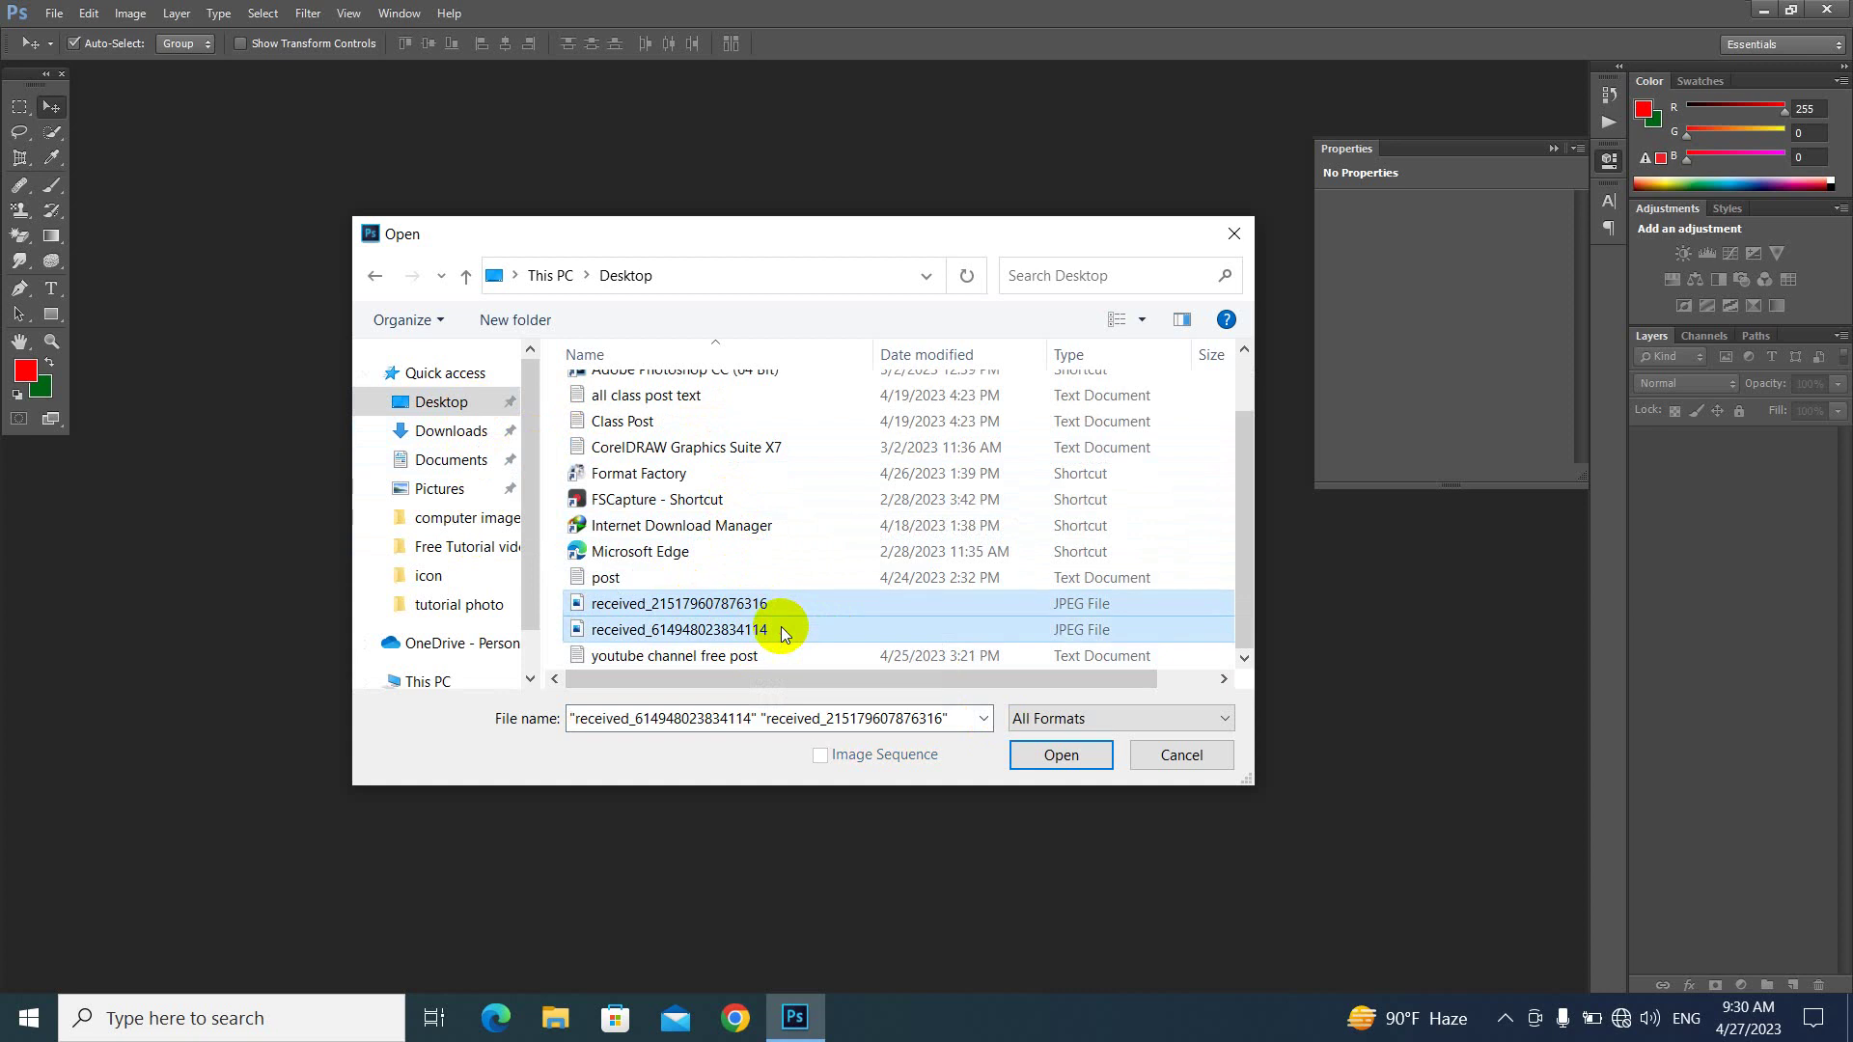
pyautogui.click(1061, 758)
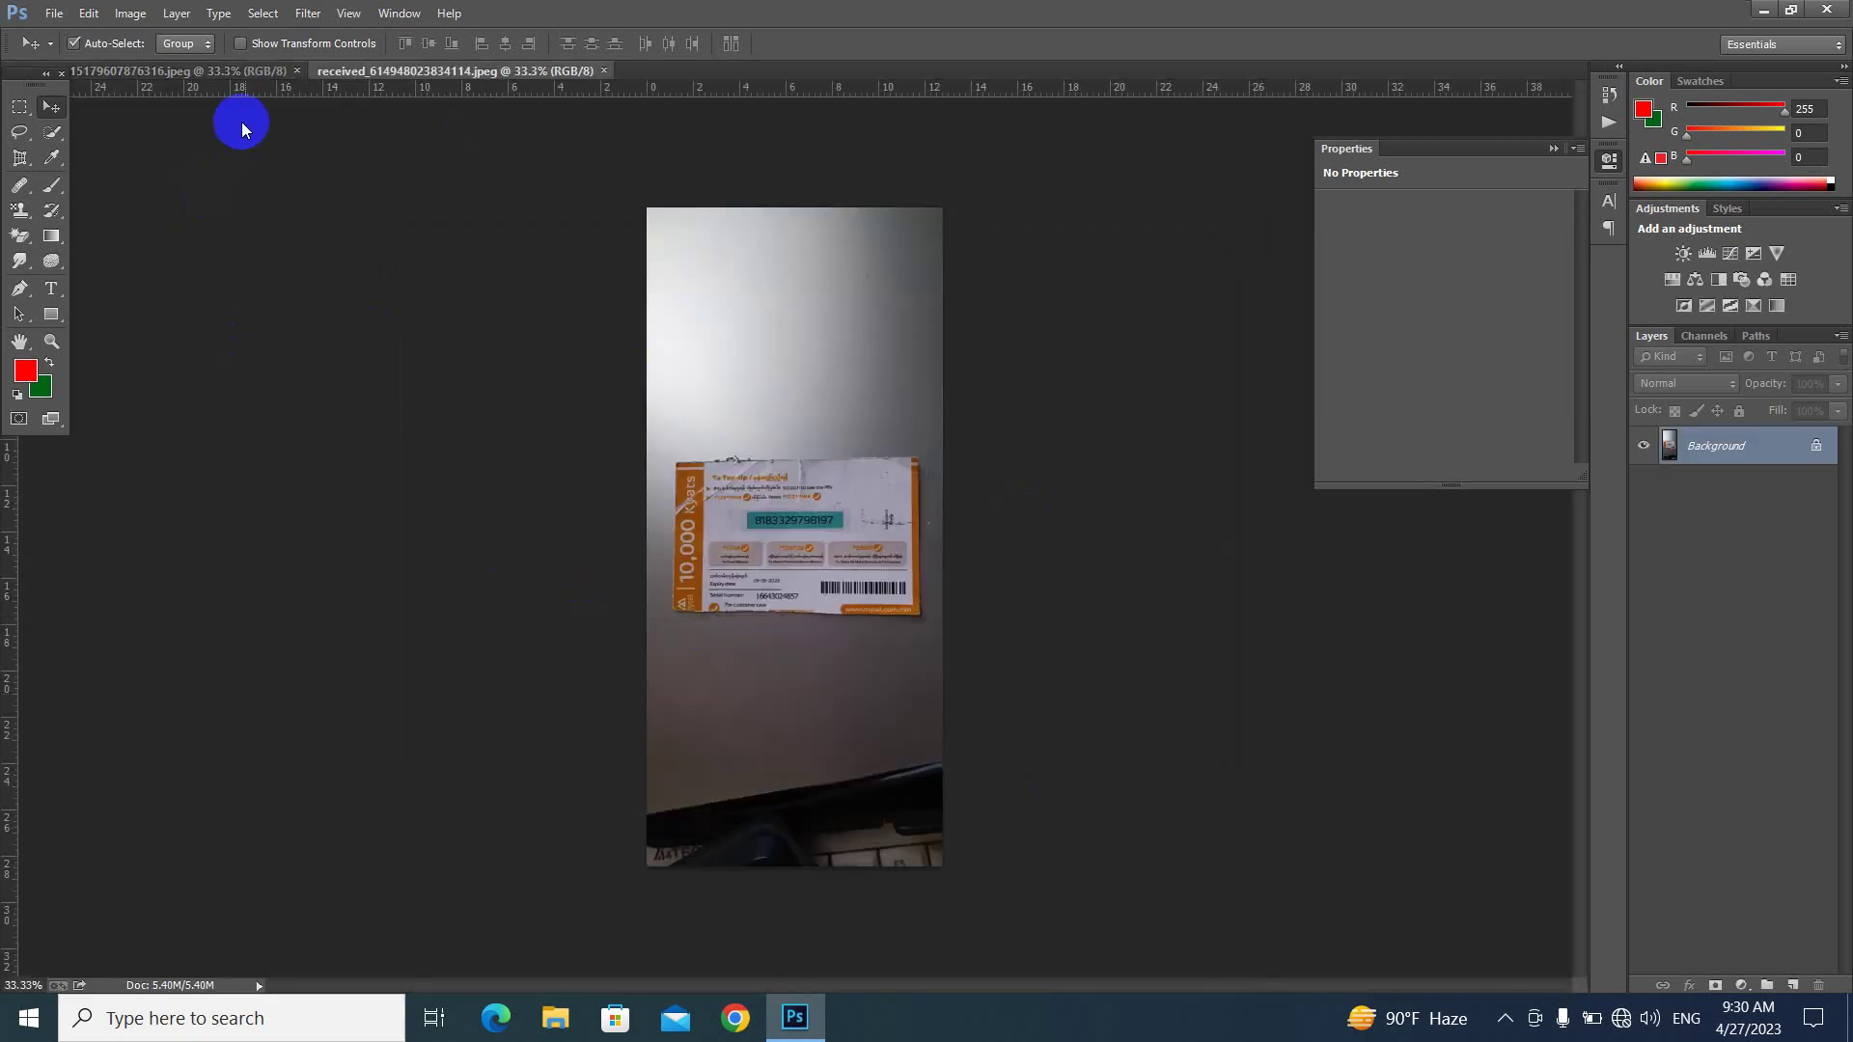
# - View the card front photo, then return to the barcode-side back photo
pyautogui.click(252, 73)
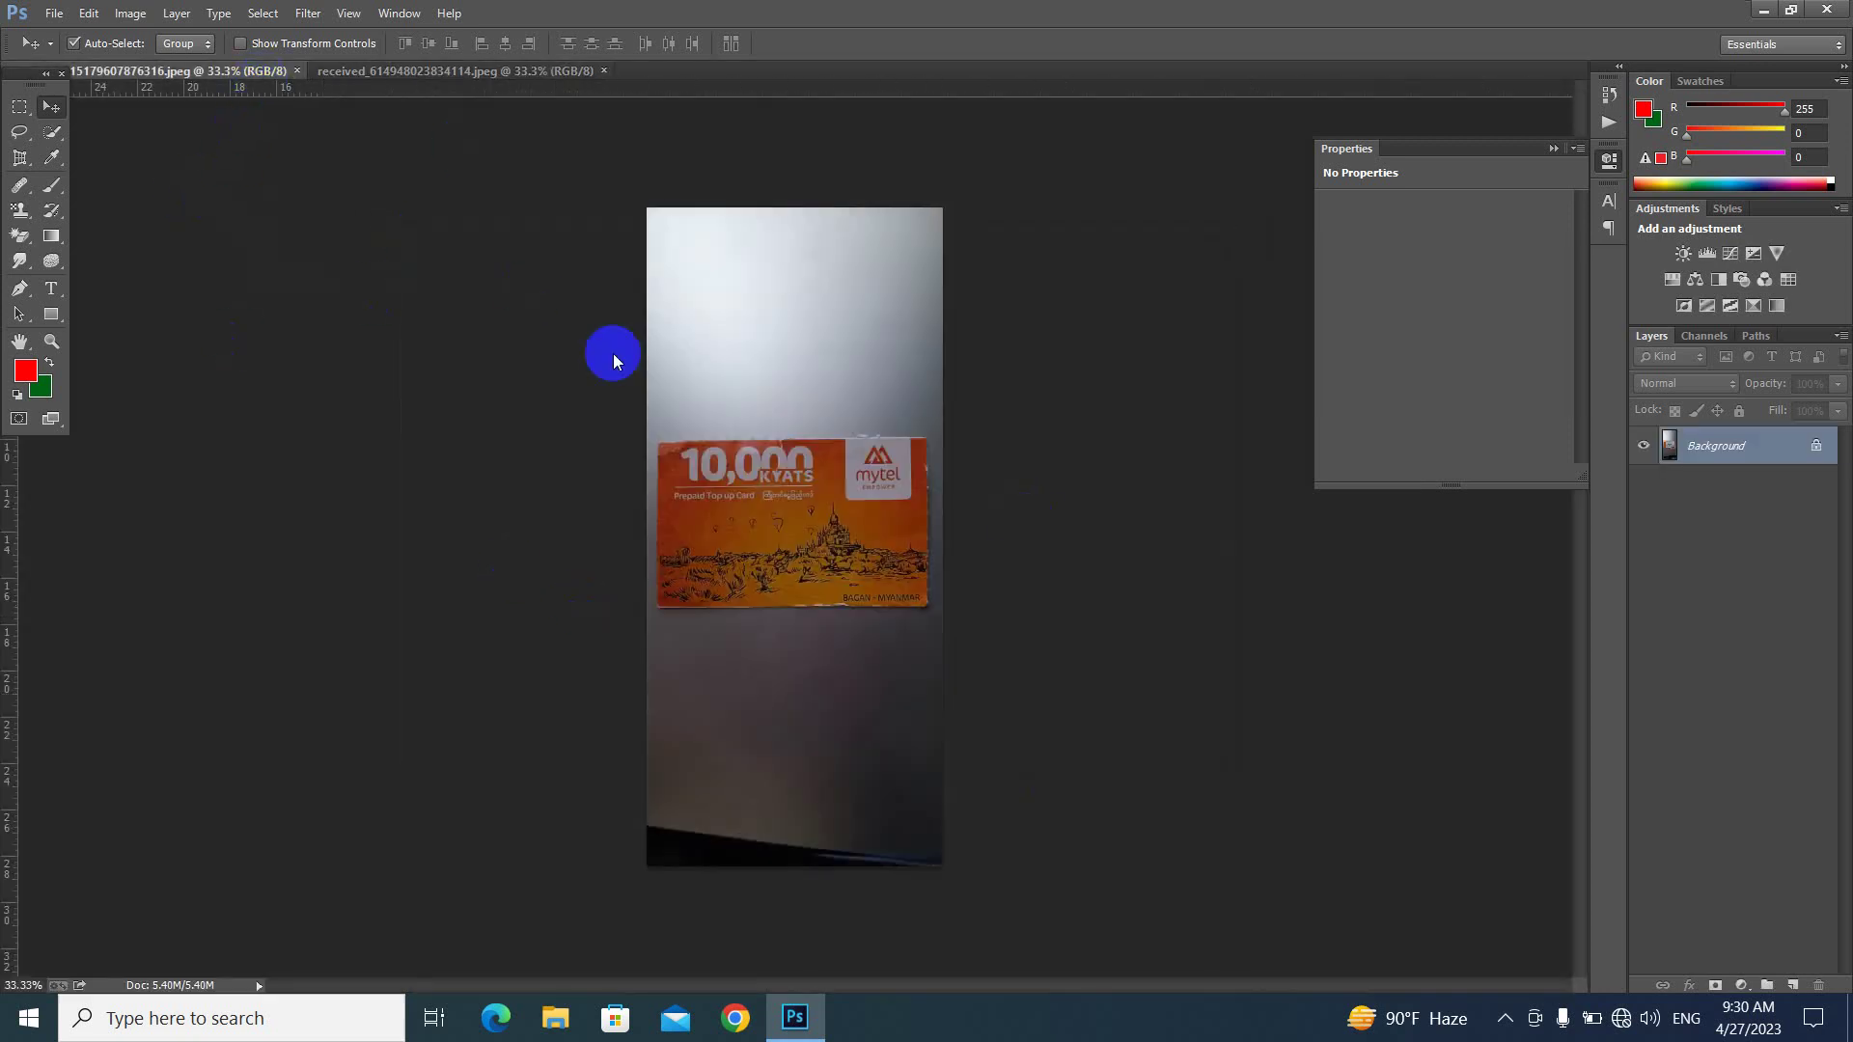
pyautogui.click(476, 73)
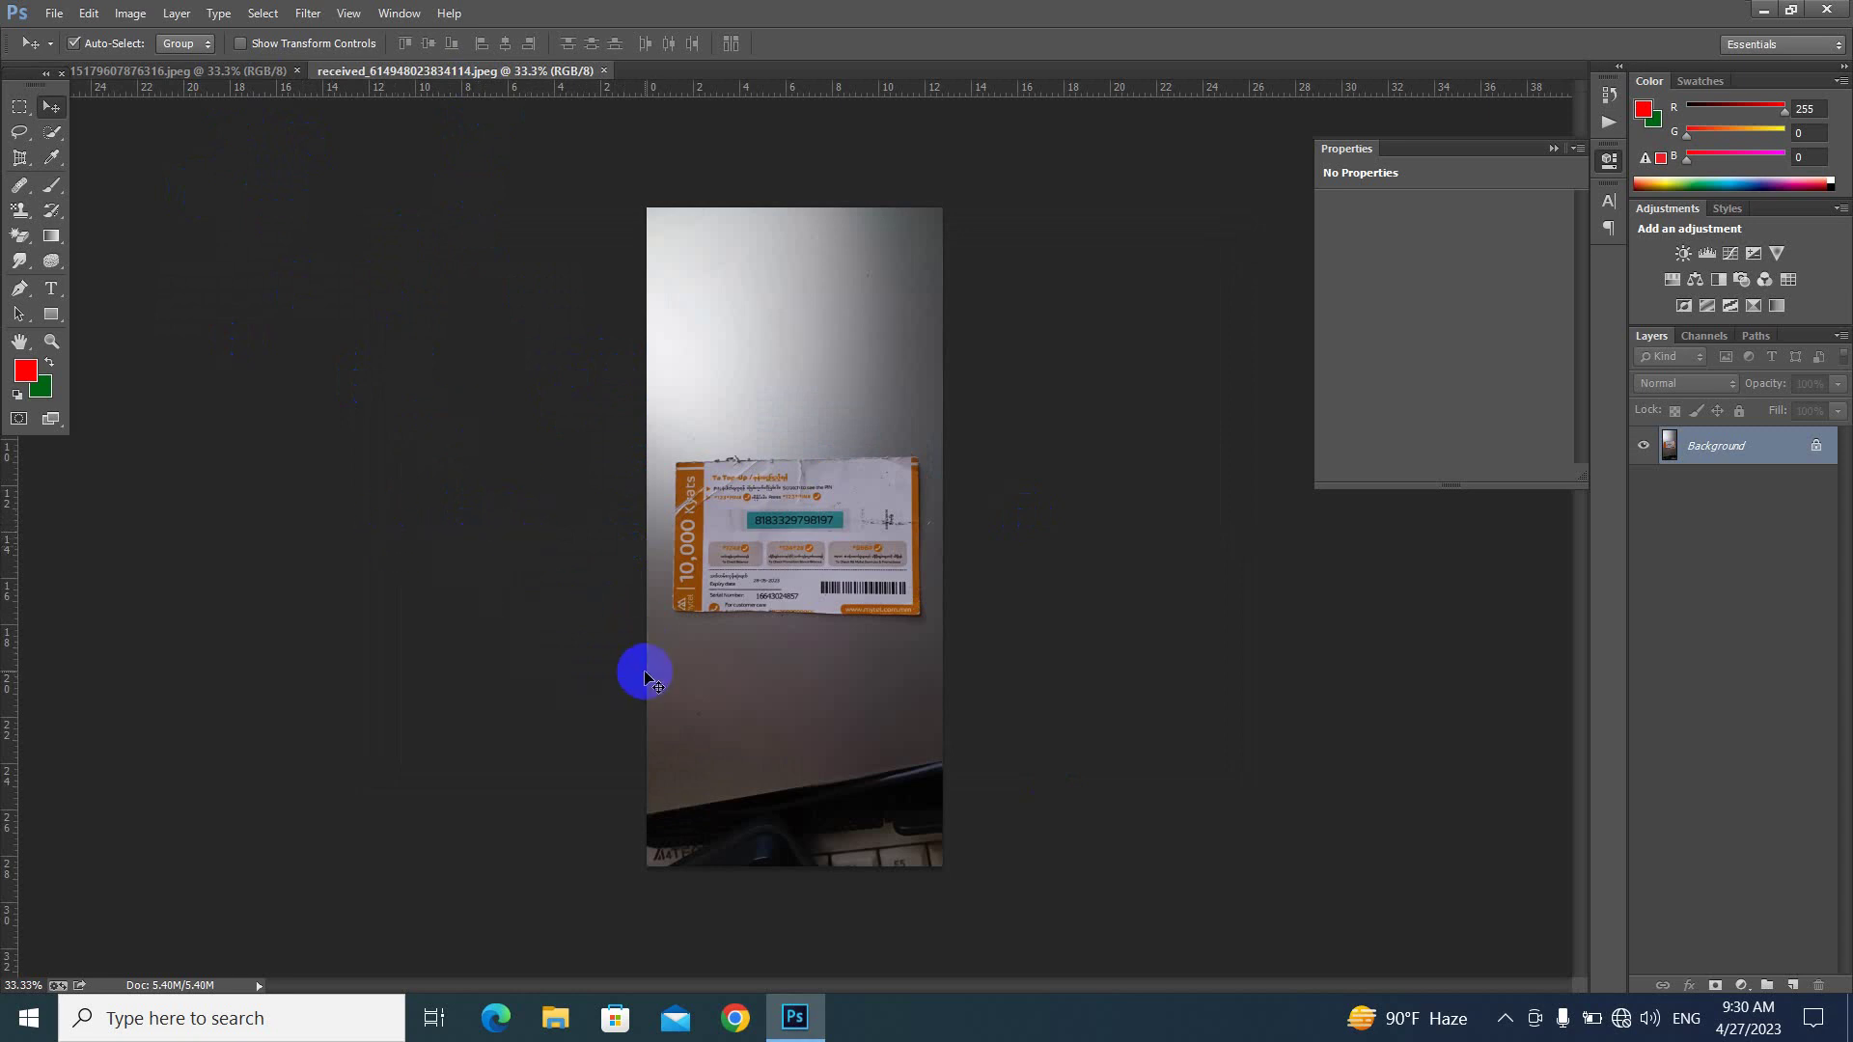
# - Create a new International Paper A4 document, 210×297 mm at 300 ppi
pyautogui.click(53, 14)
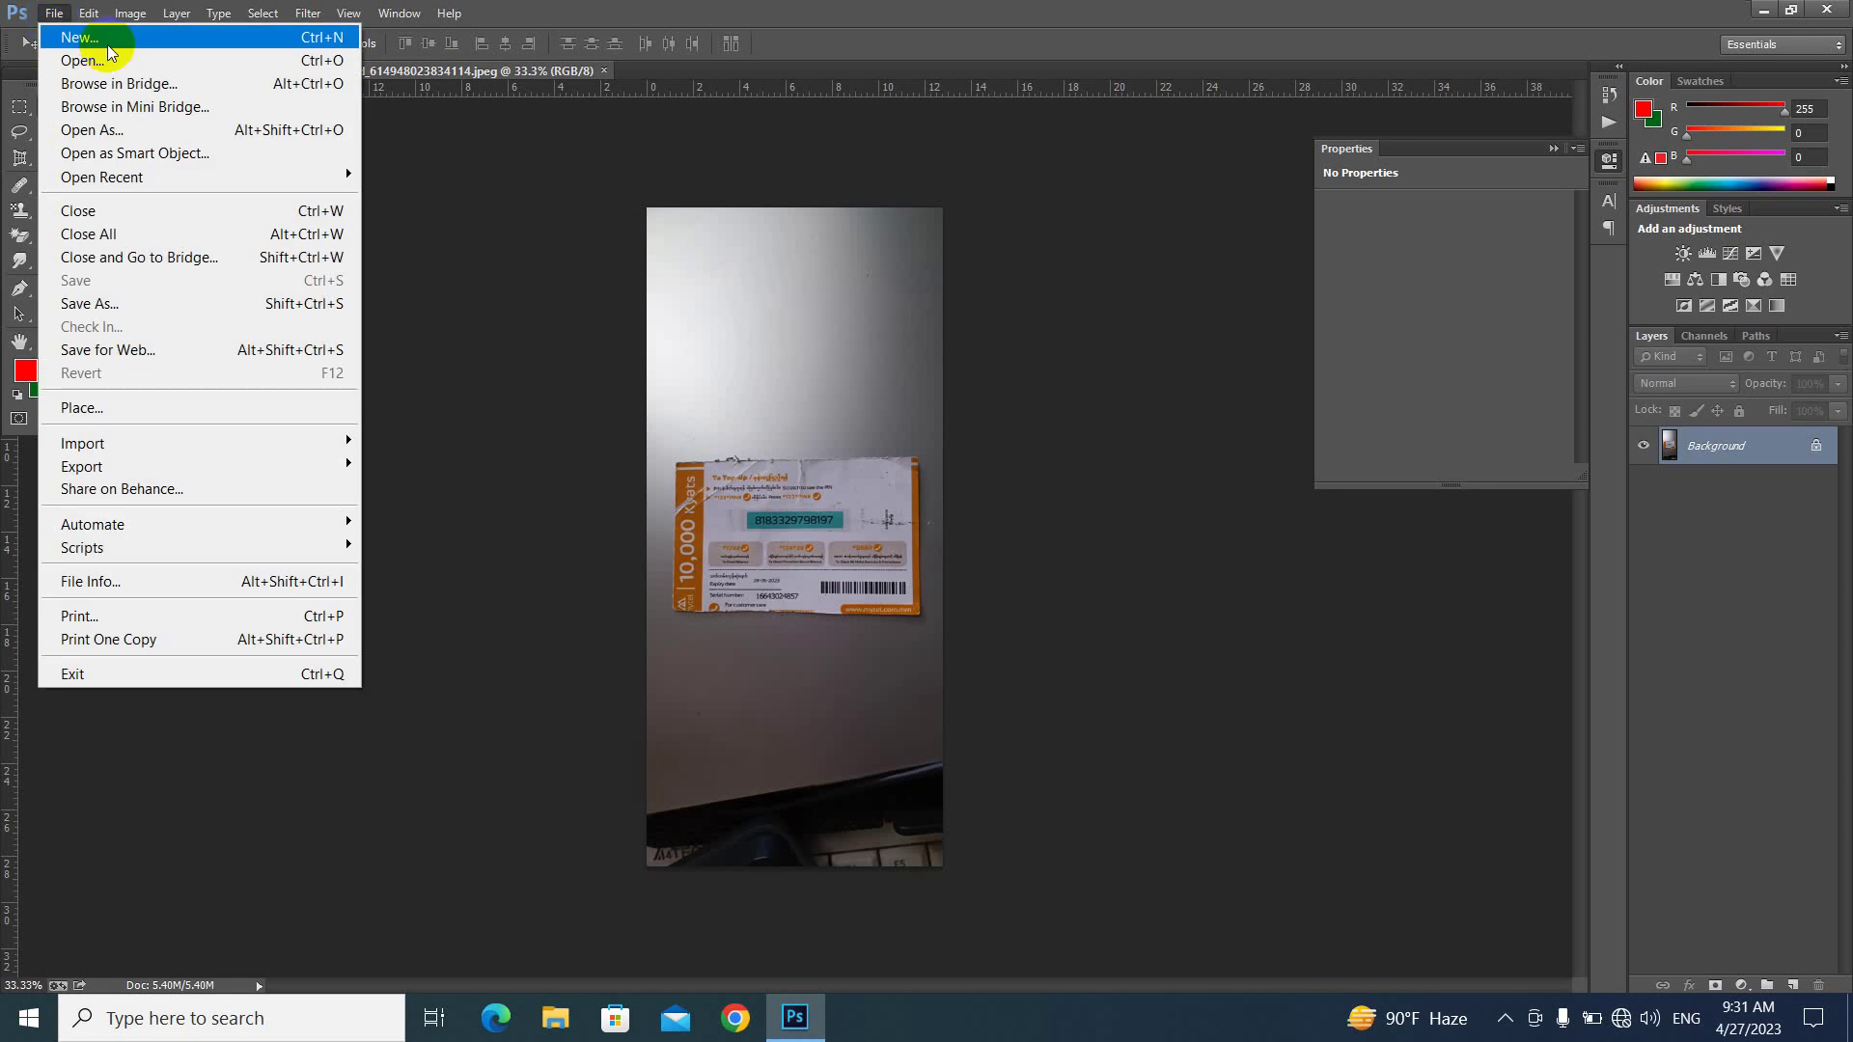
pyautogui.click(320, 43)
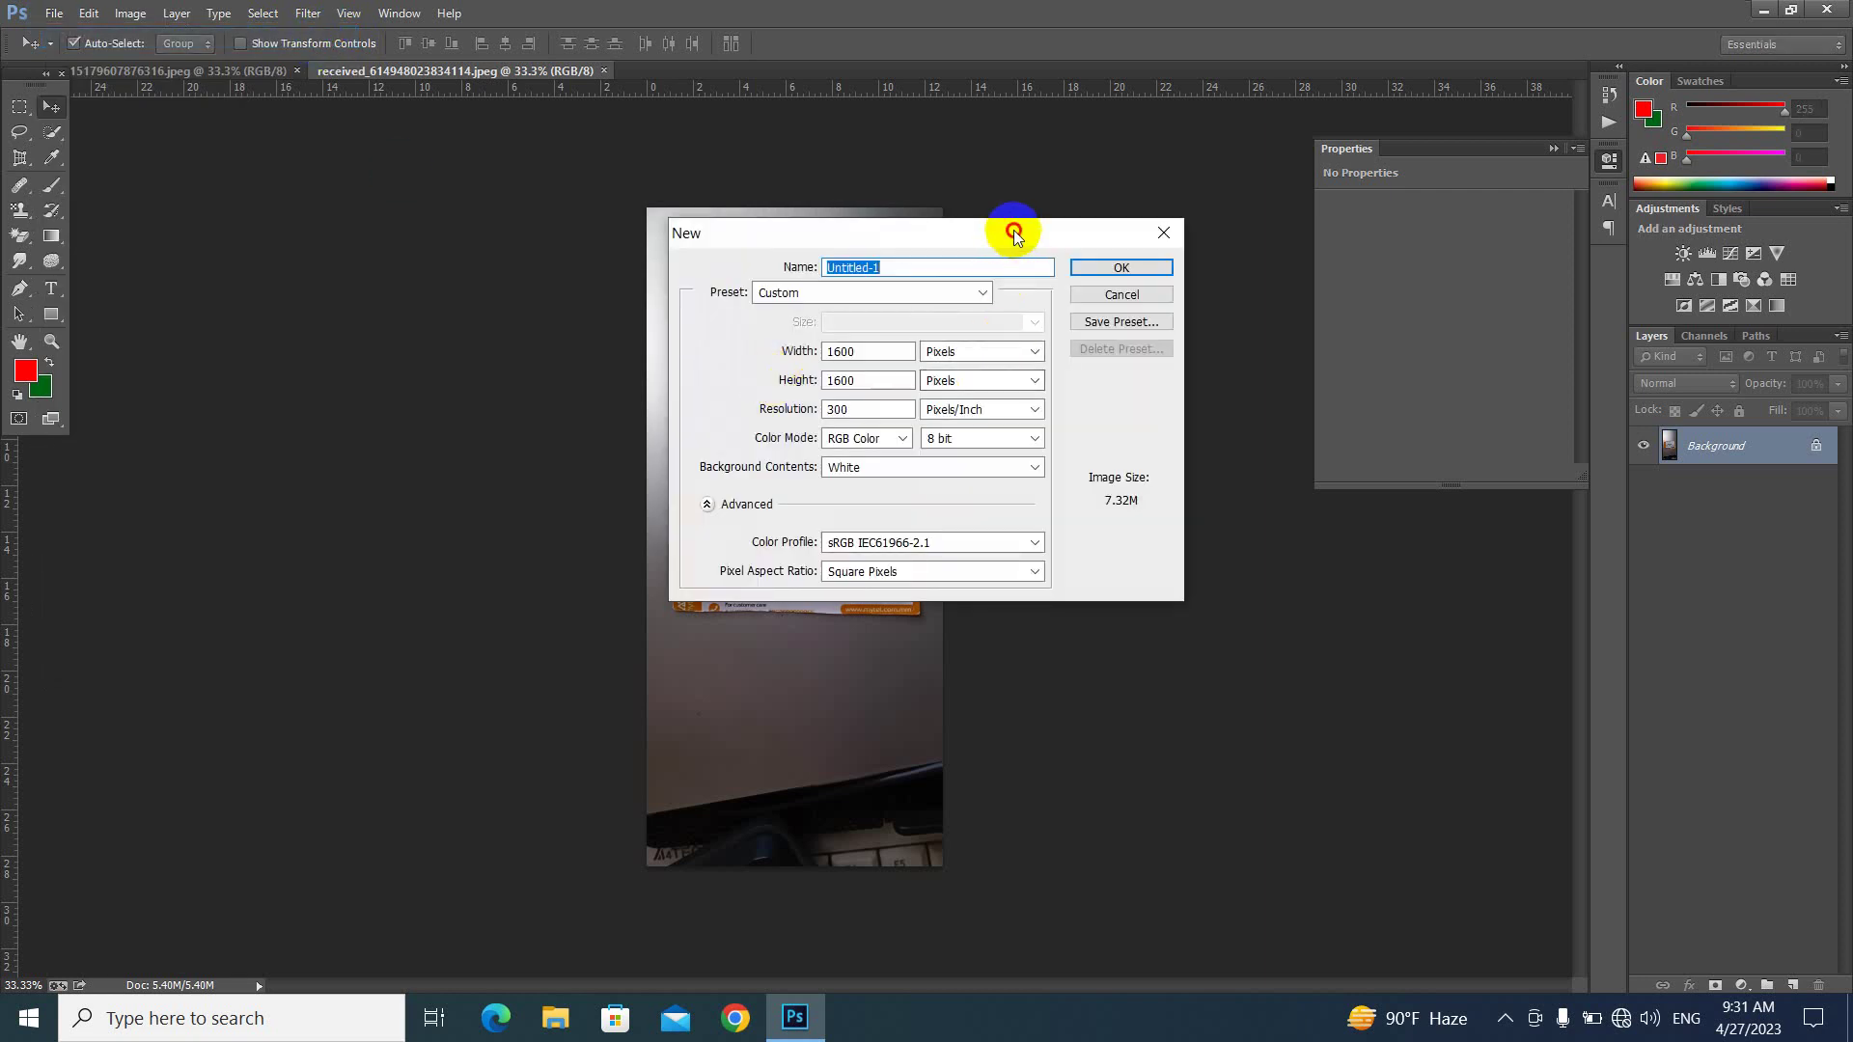
pyautogui.moveTo(1012, 232); pyautogui.dragTo(1077, 312)
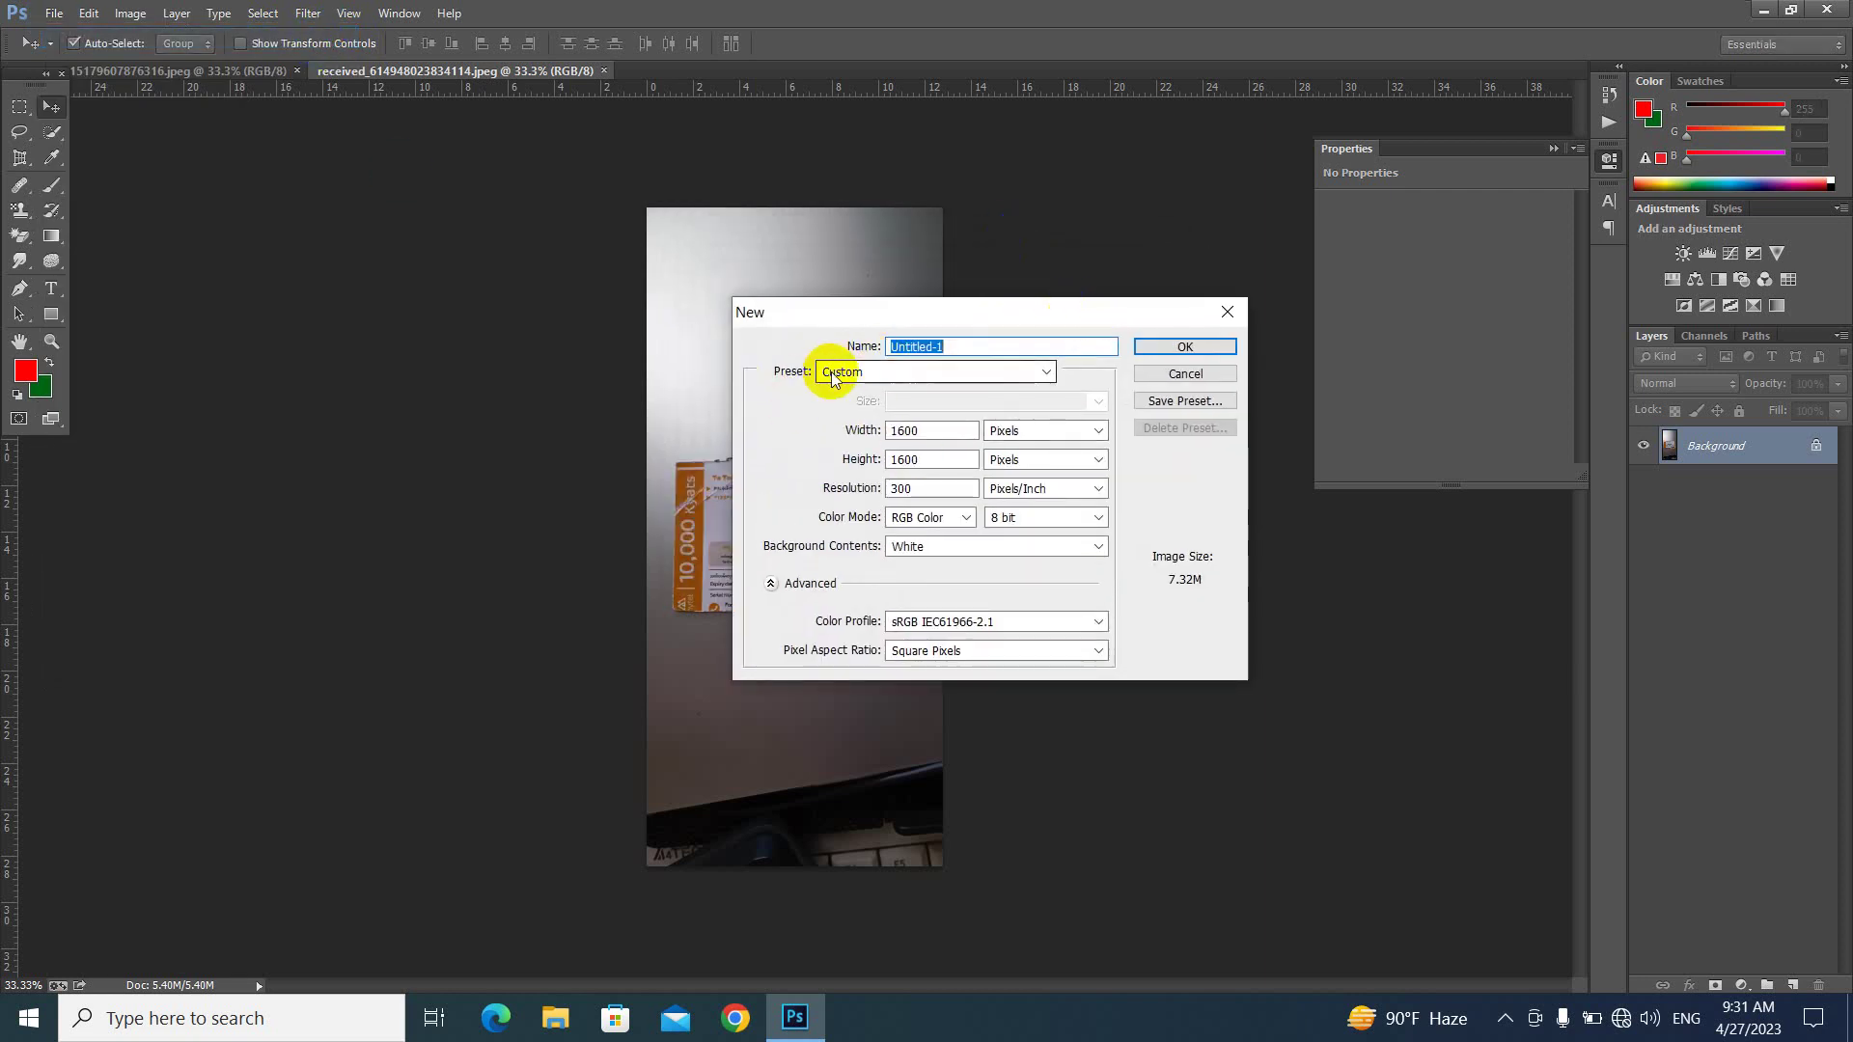
pyautogui.click(907, 372)
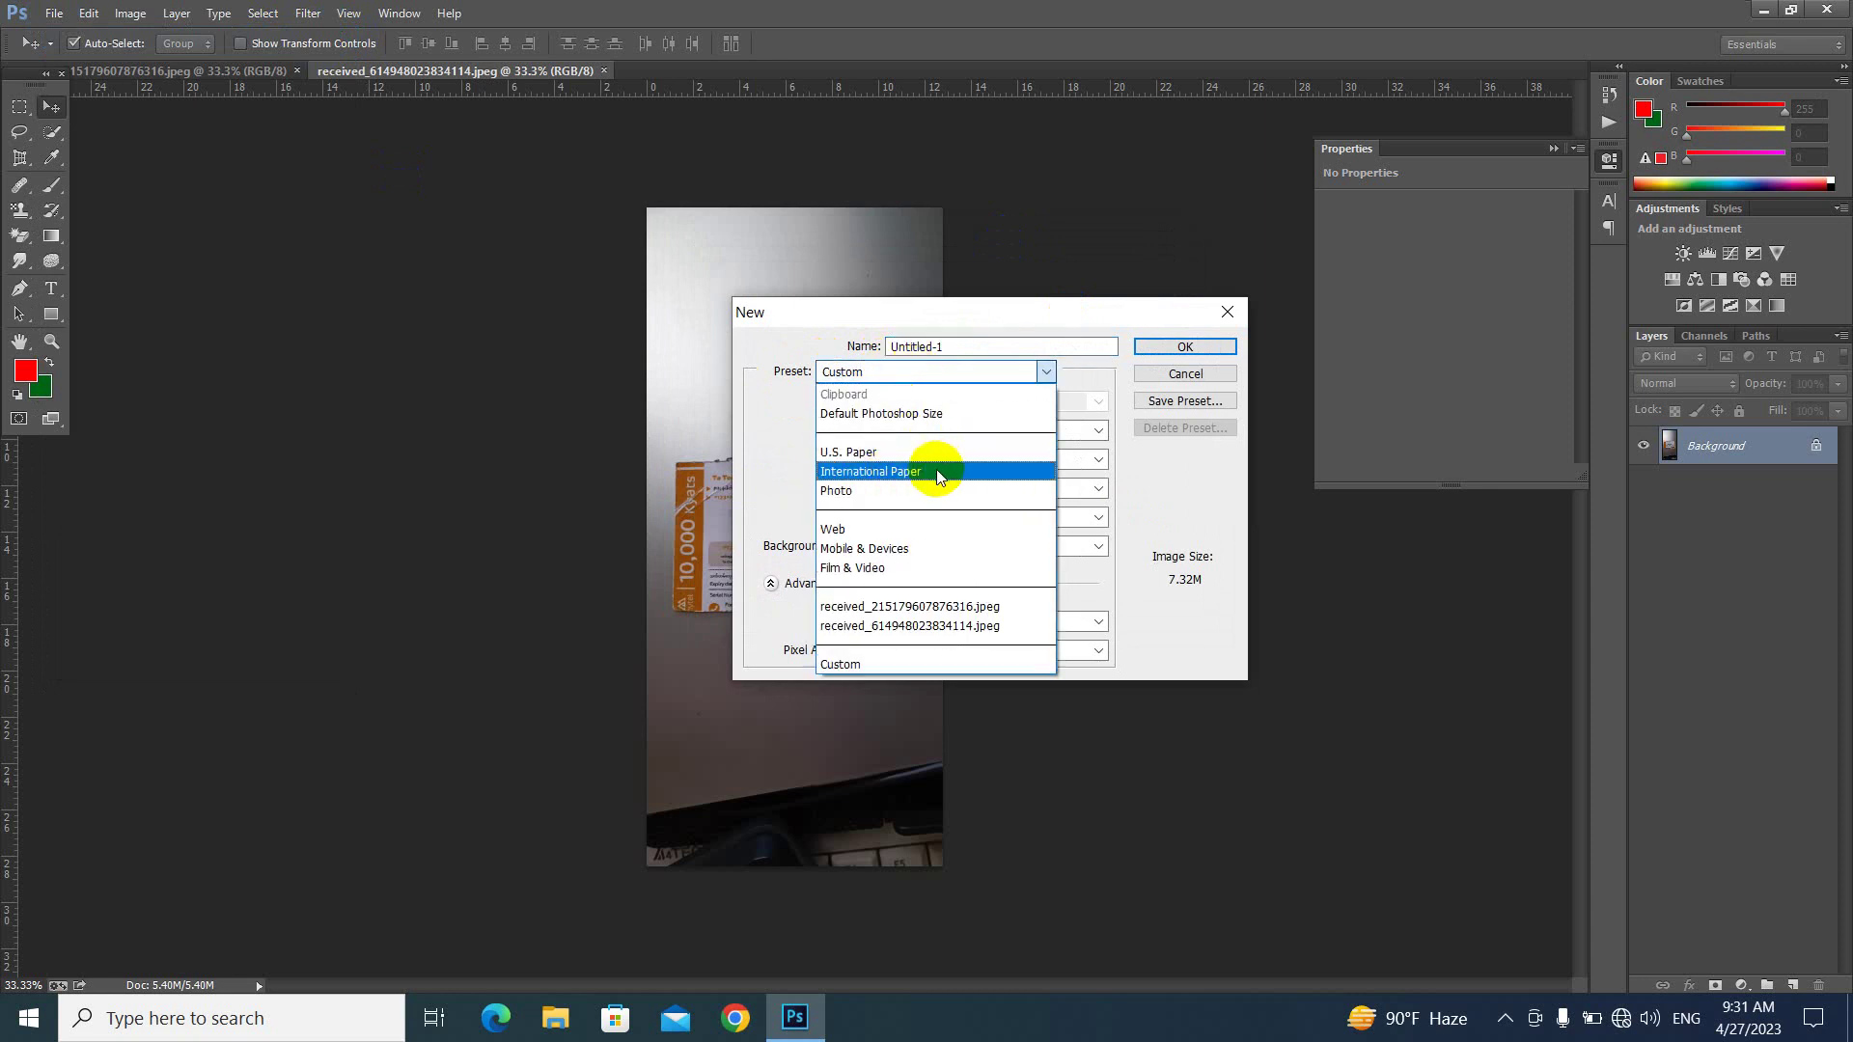
pyautogui.click(936, 471)
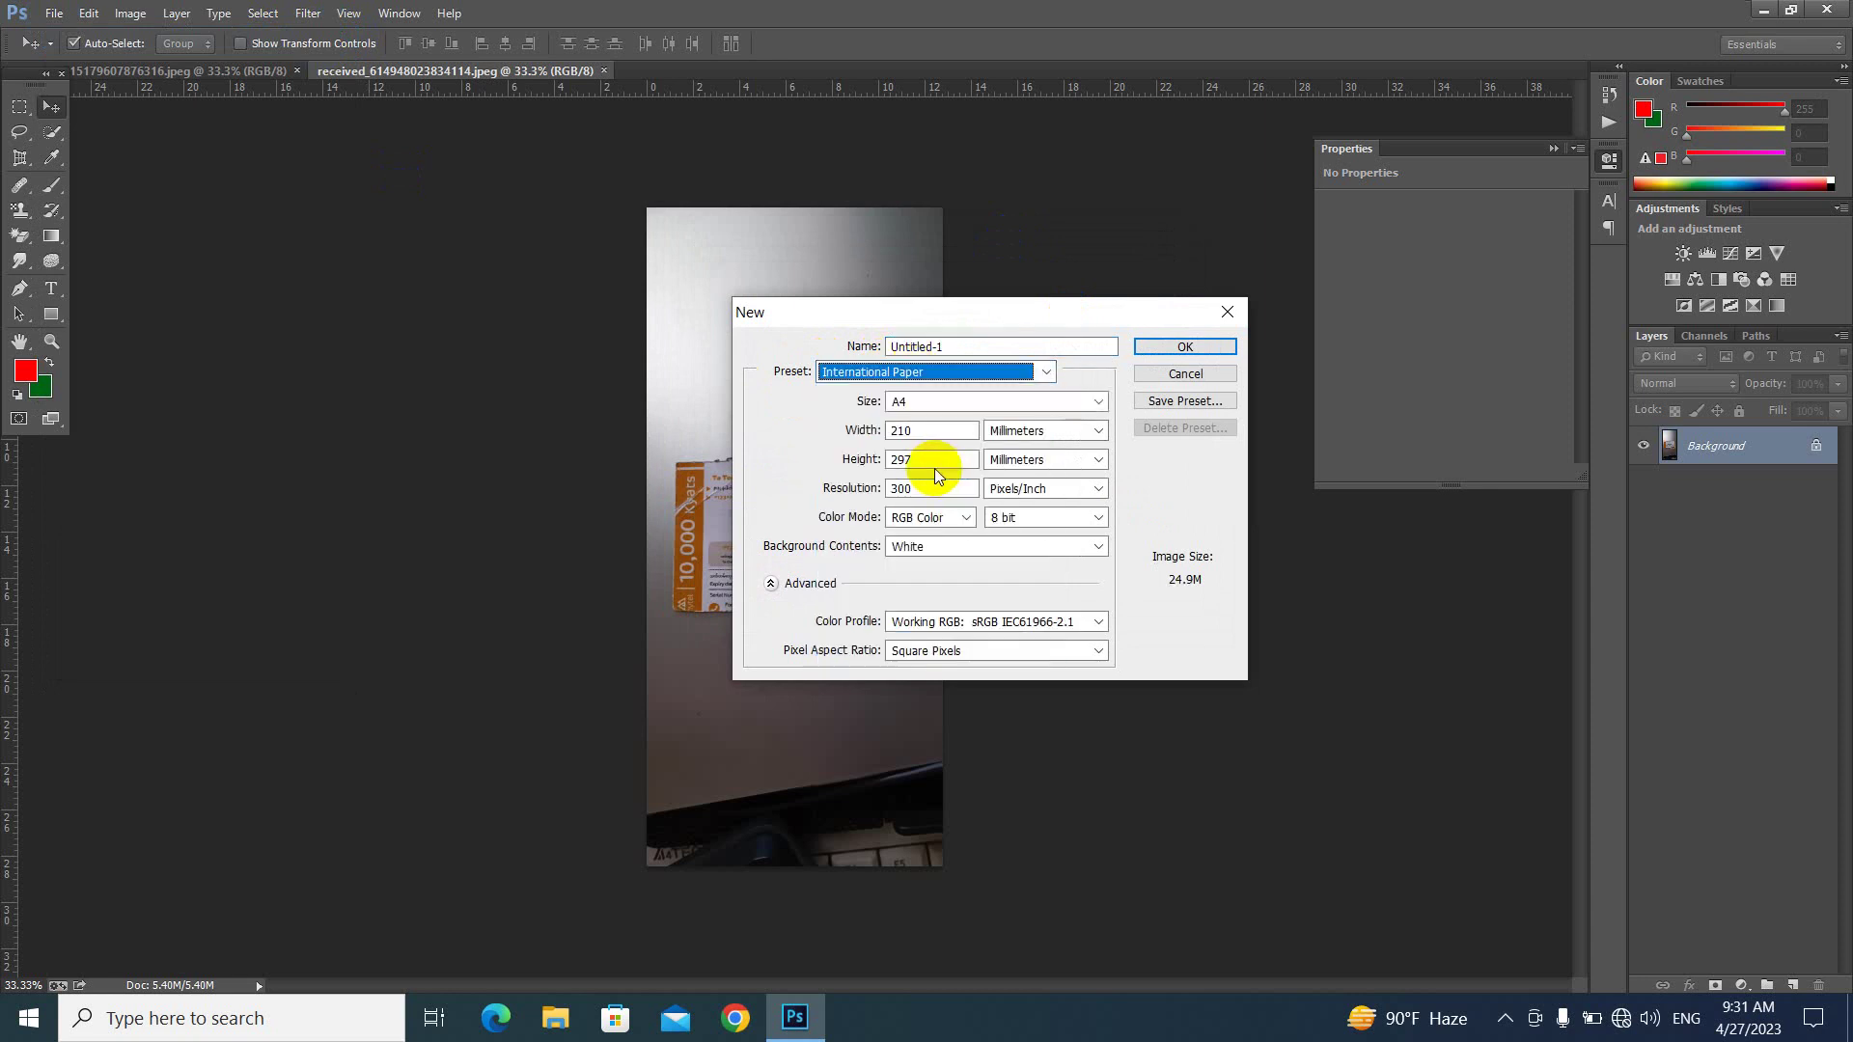
pyautogui.click(938, 405)
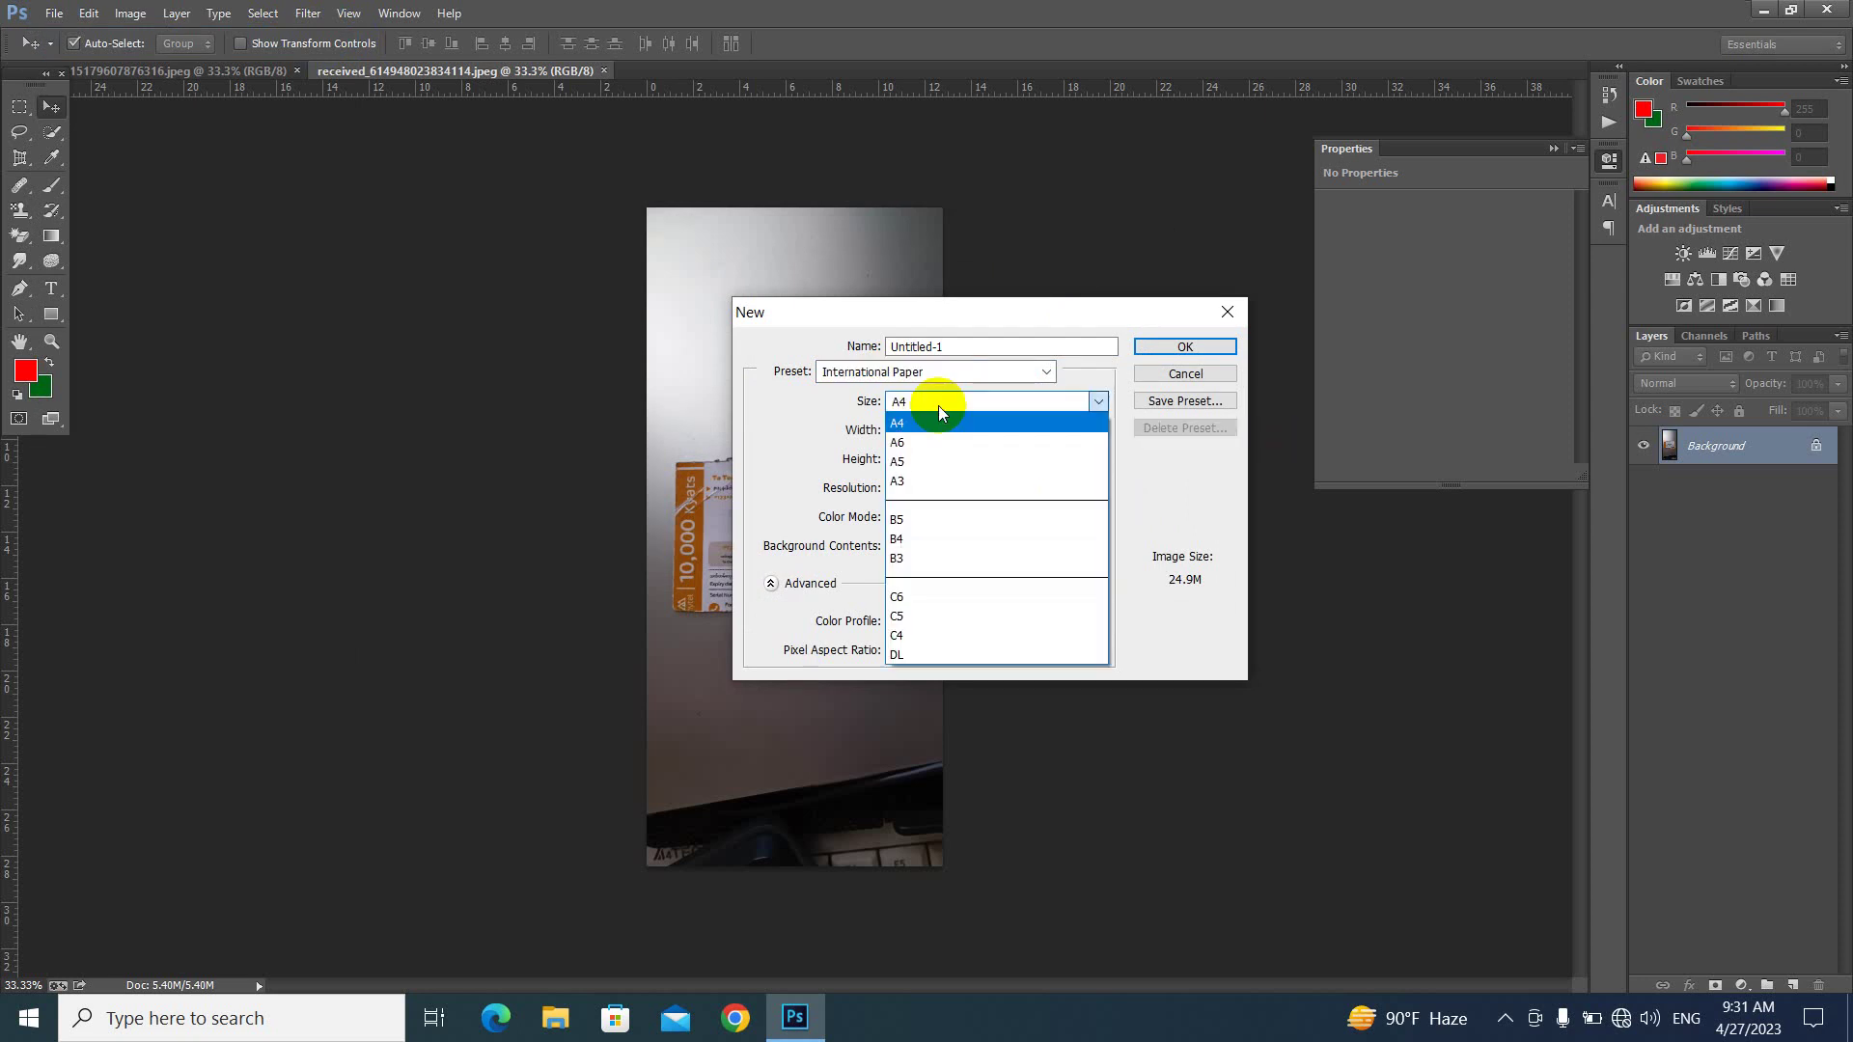
pyautogui.click(1182, 346)
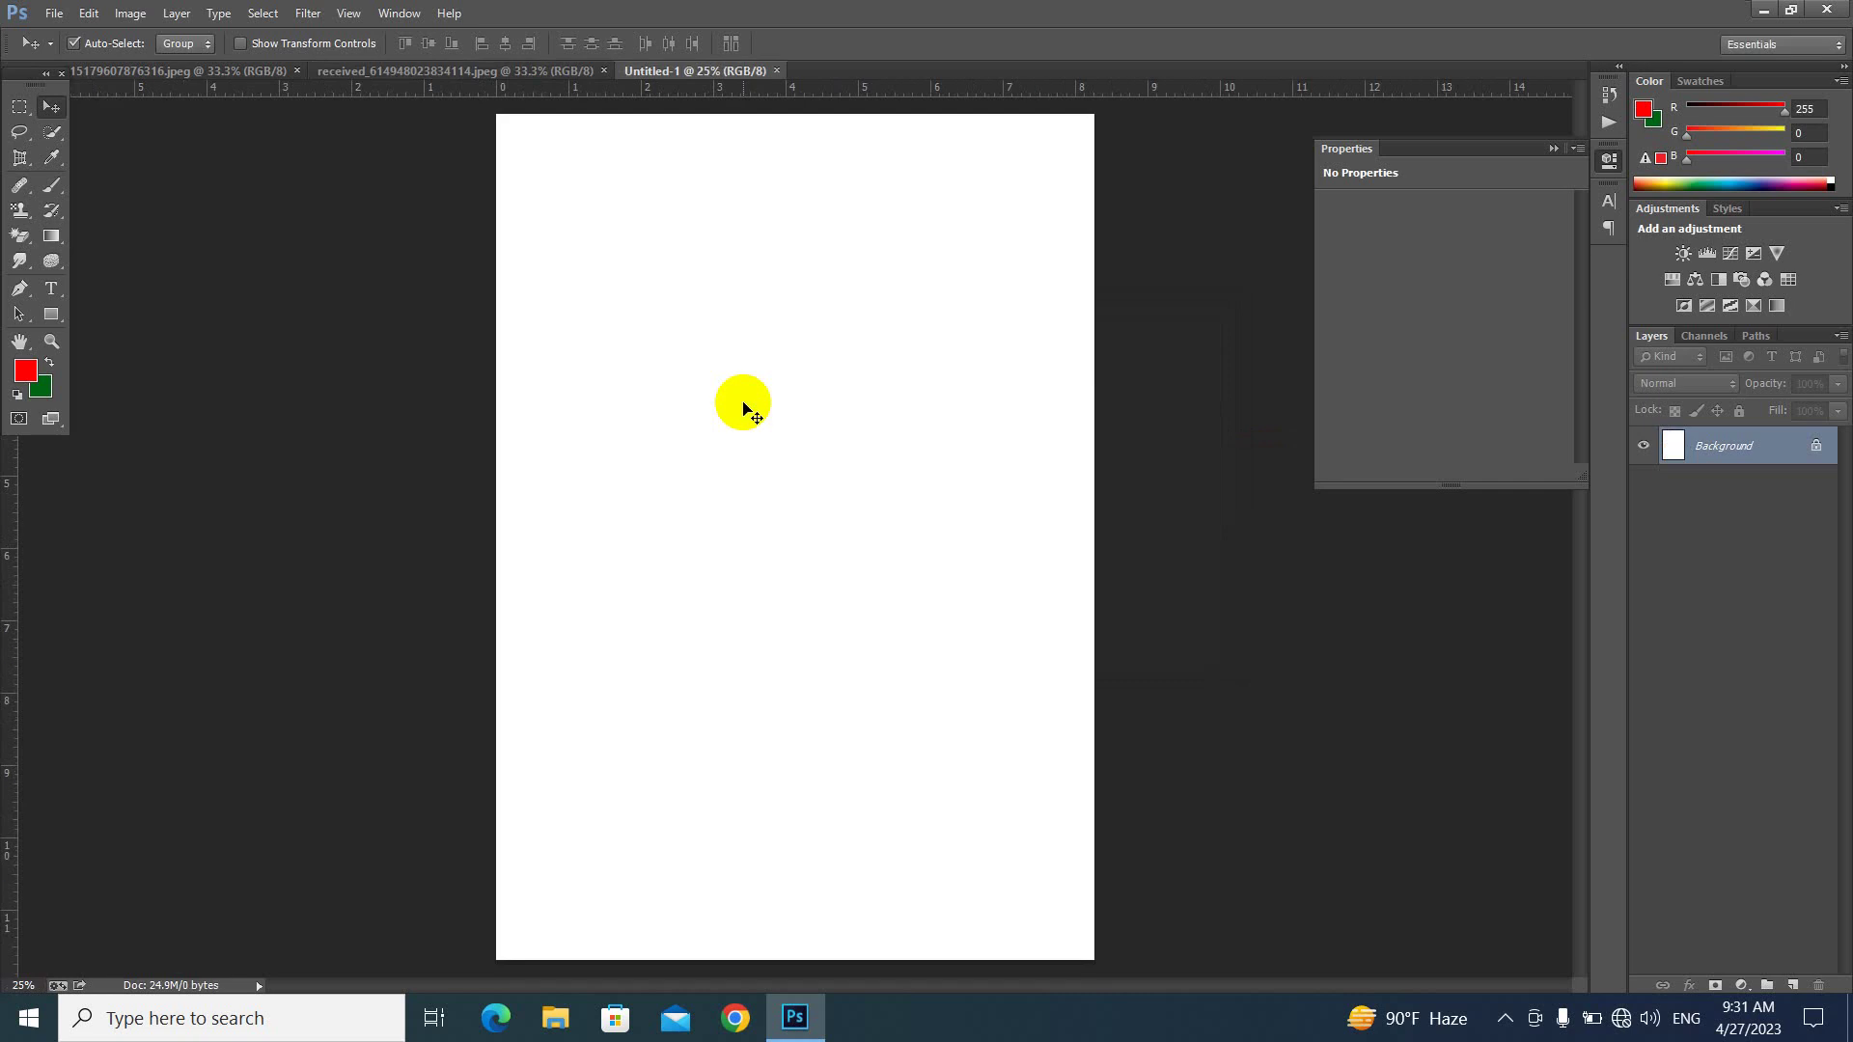
# - Drag the card front photo onto the A4 page as Layer 1
pyautogui.click(213, 72)
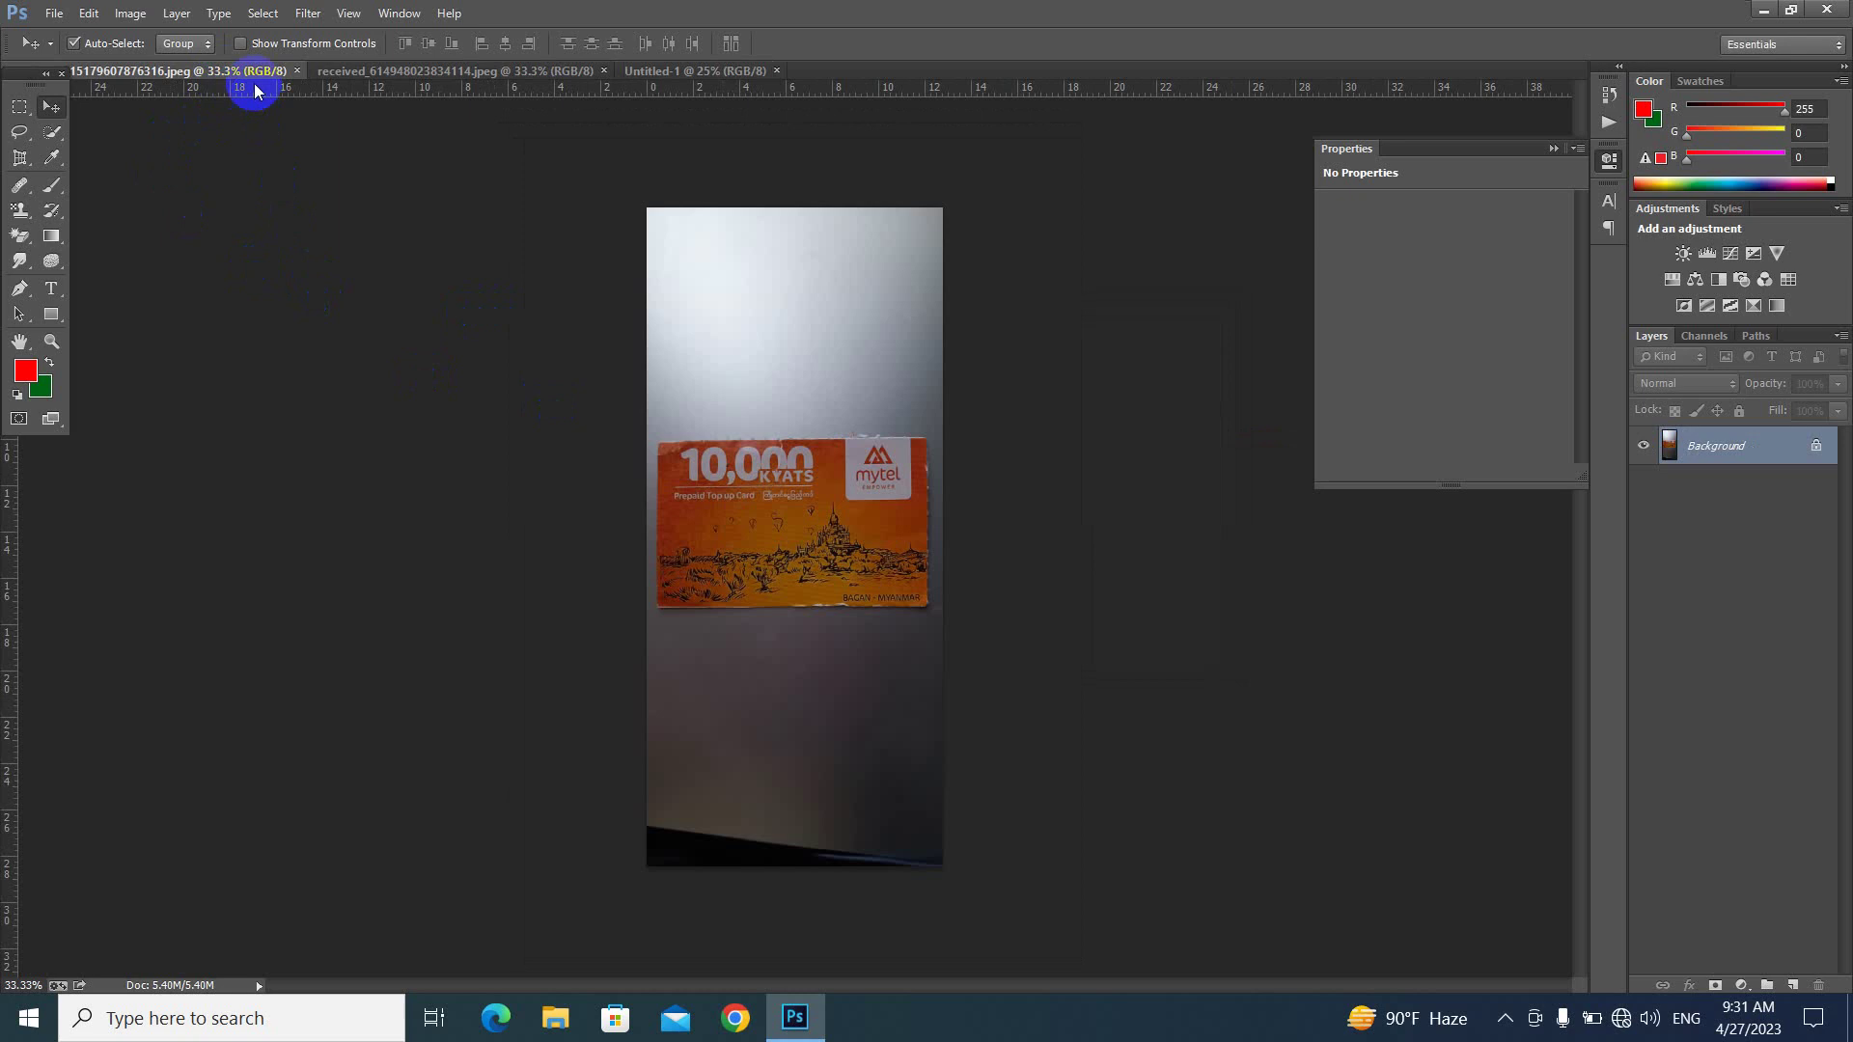
pyautogui.moveTo(247, 72); pyautogui.dragTo(473, 427)
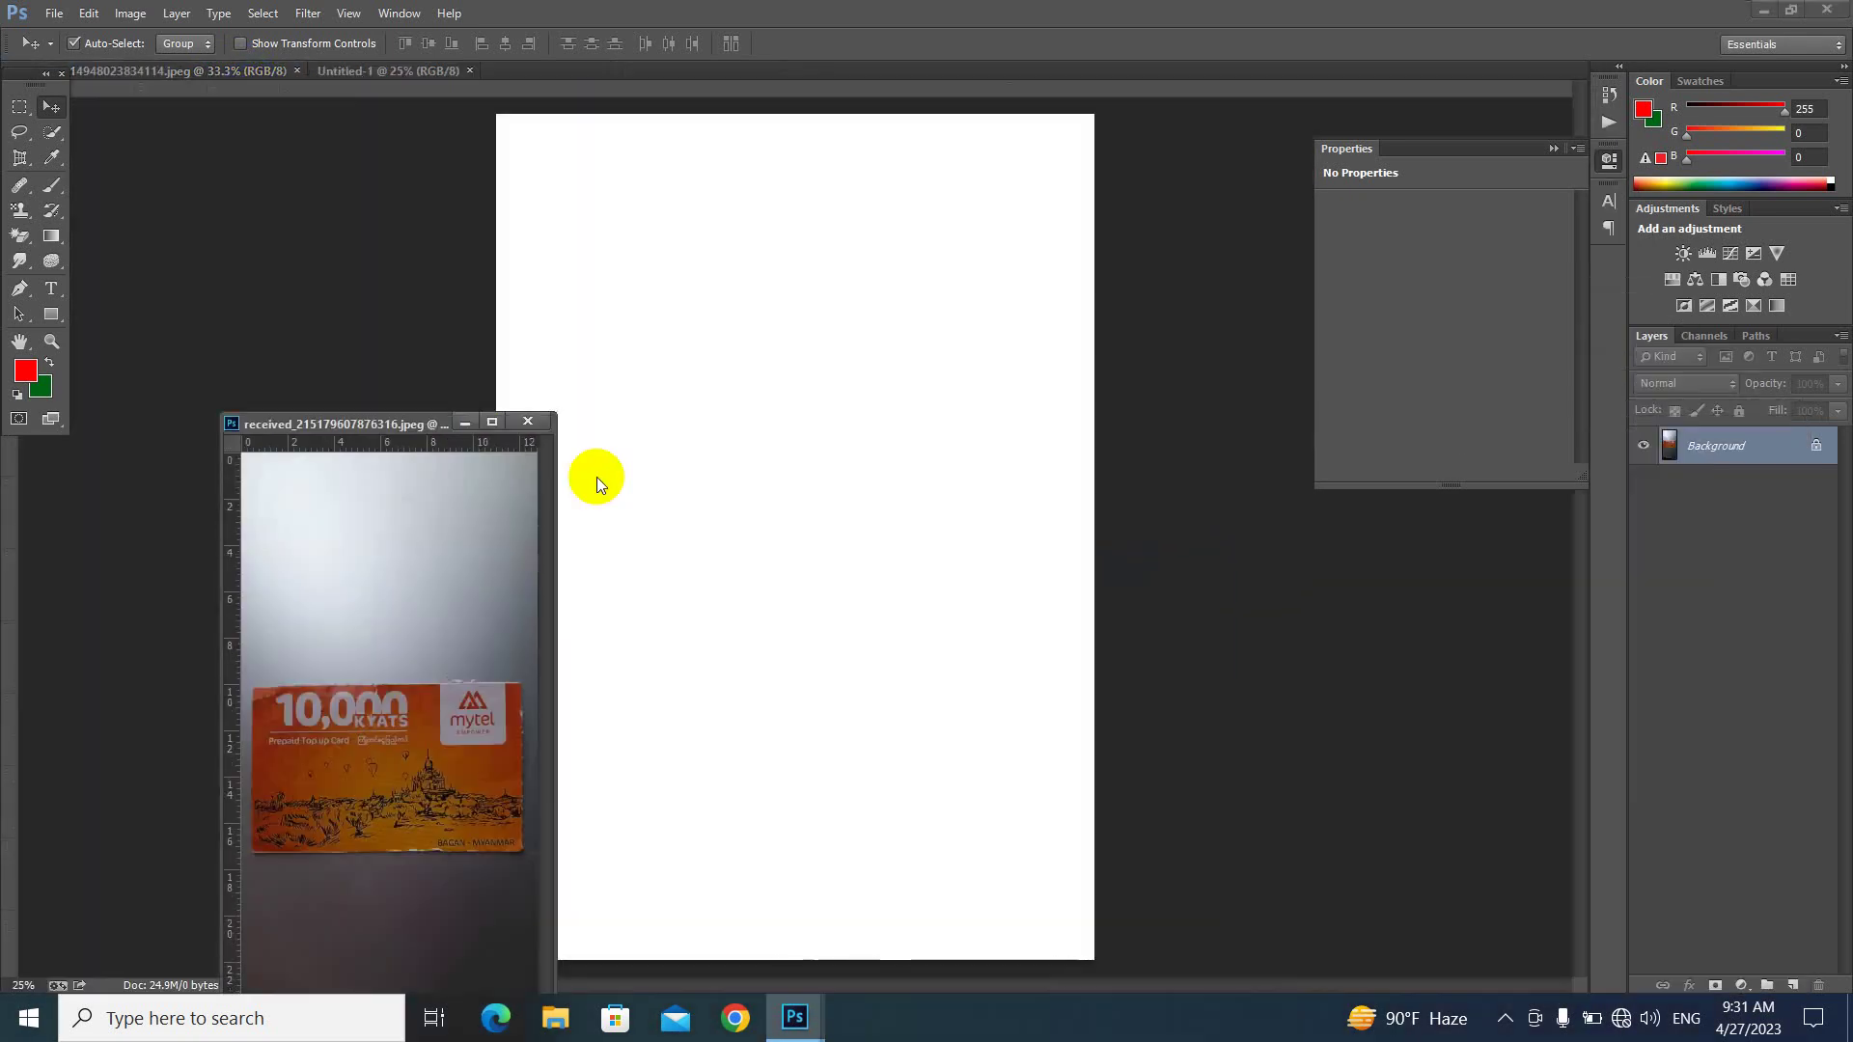
pyautogui.moveTo(387, 740); pyautogui.dragTo(701, 460)
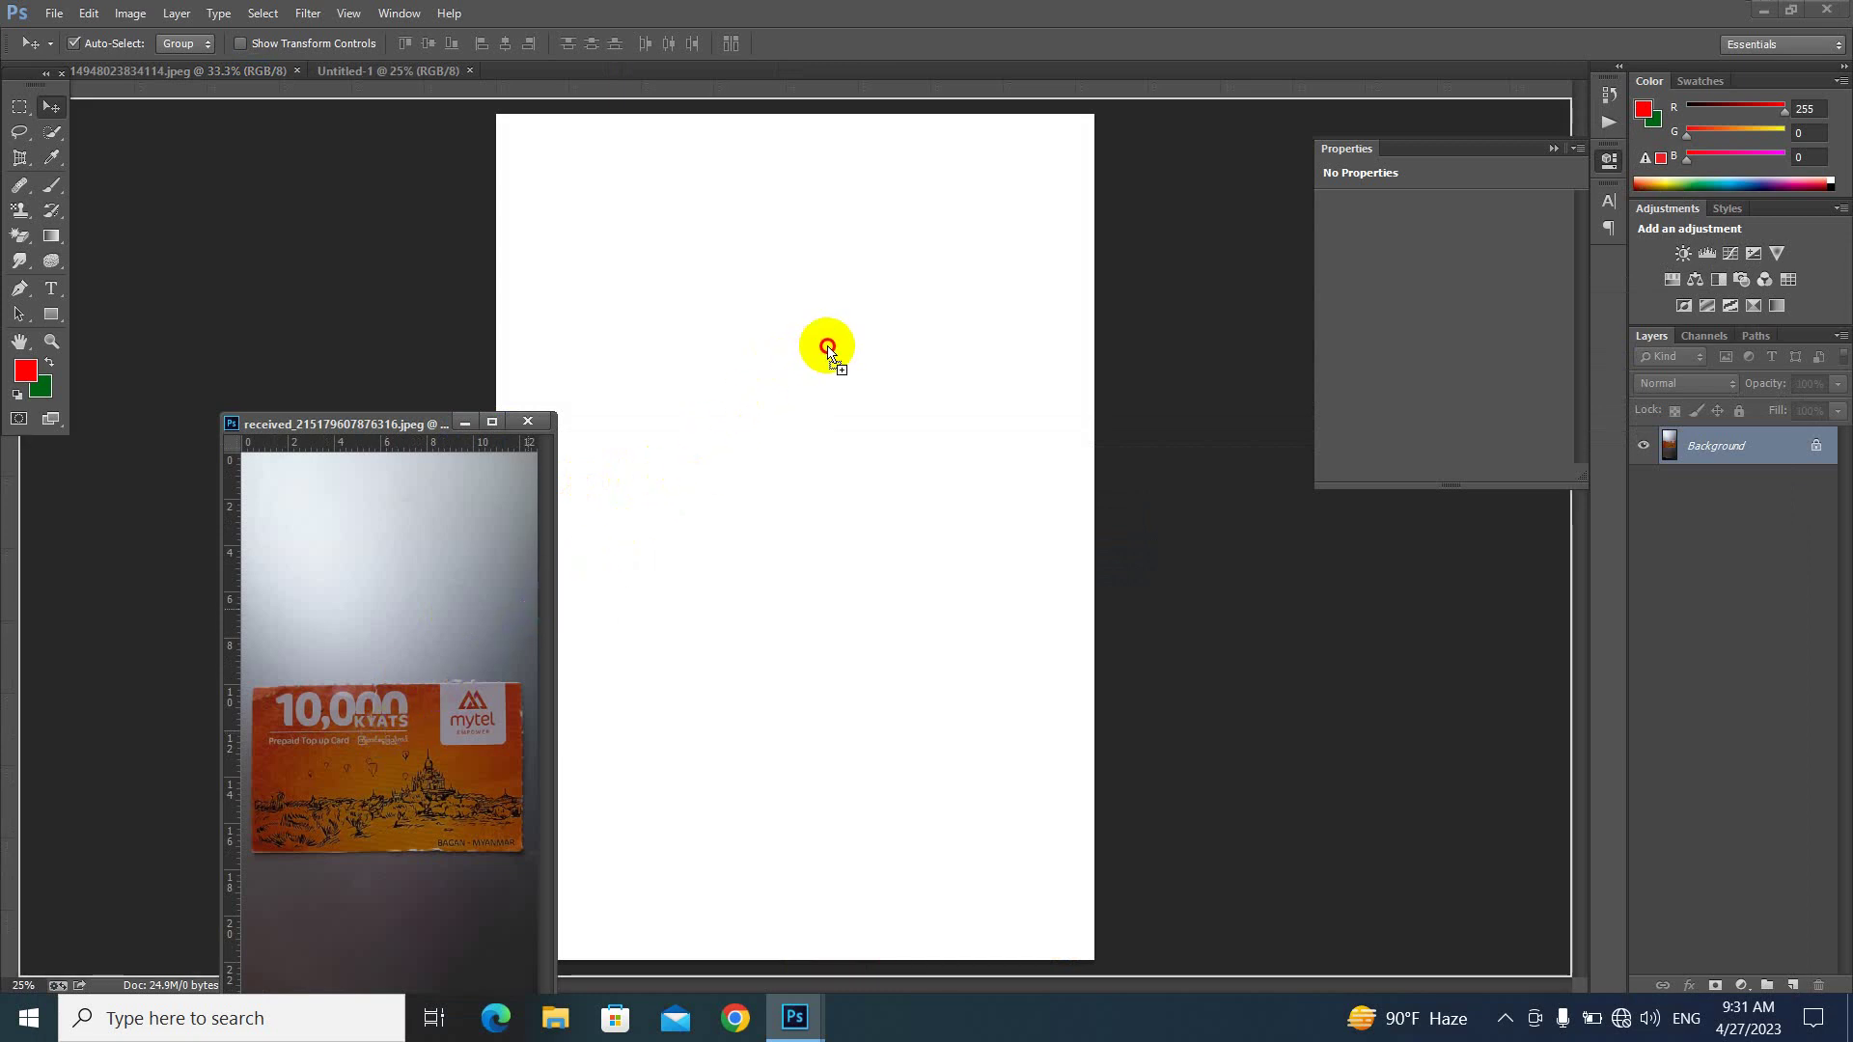
pyautogui.moveTo(701, 460); pyautogui.dragTo(819, 350)
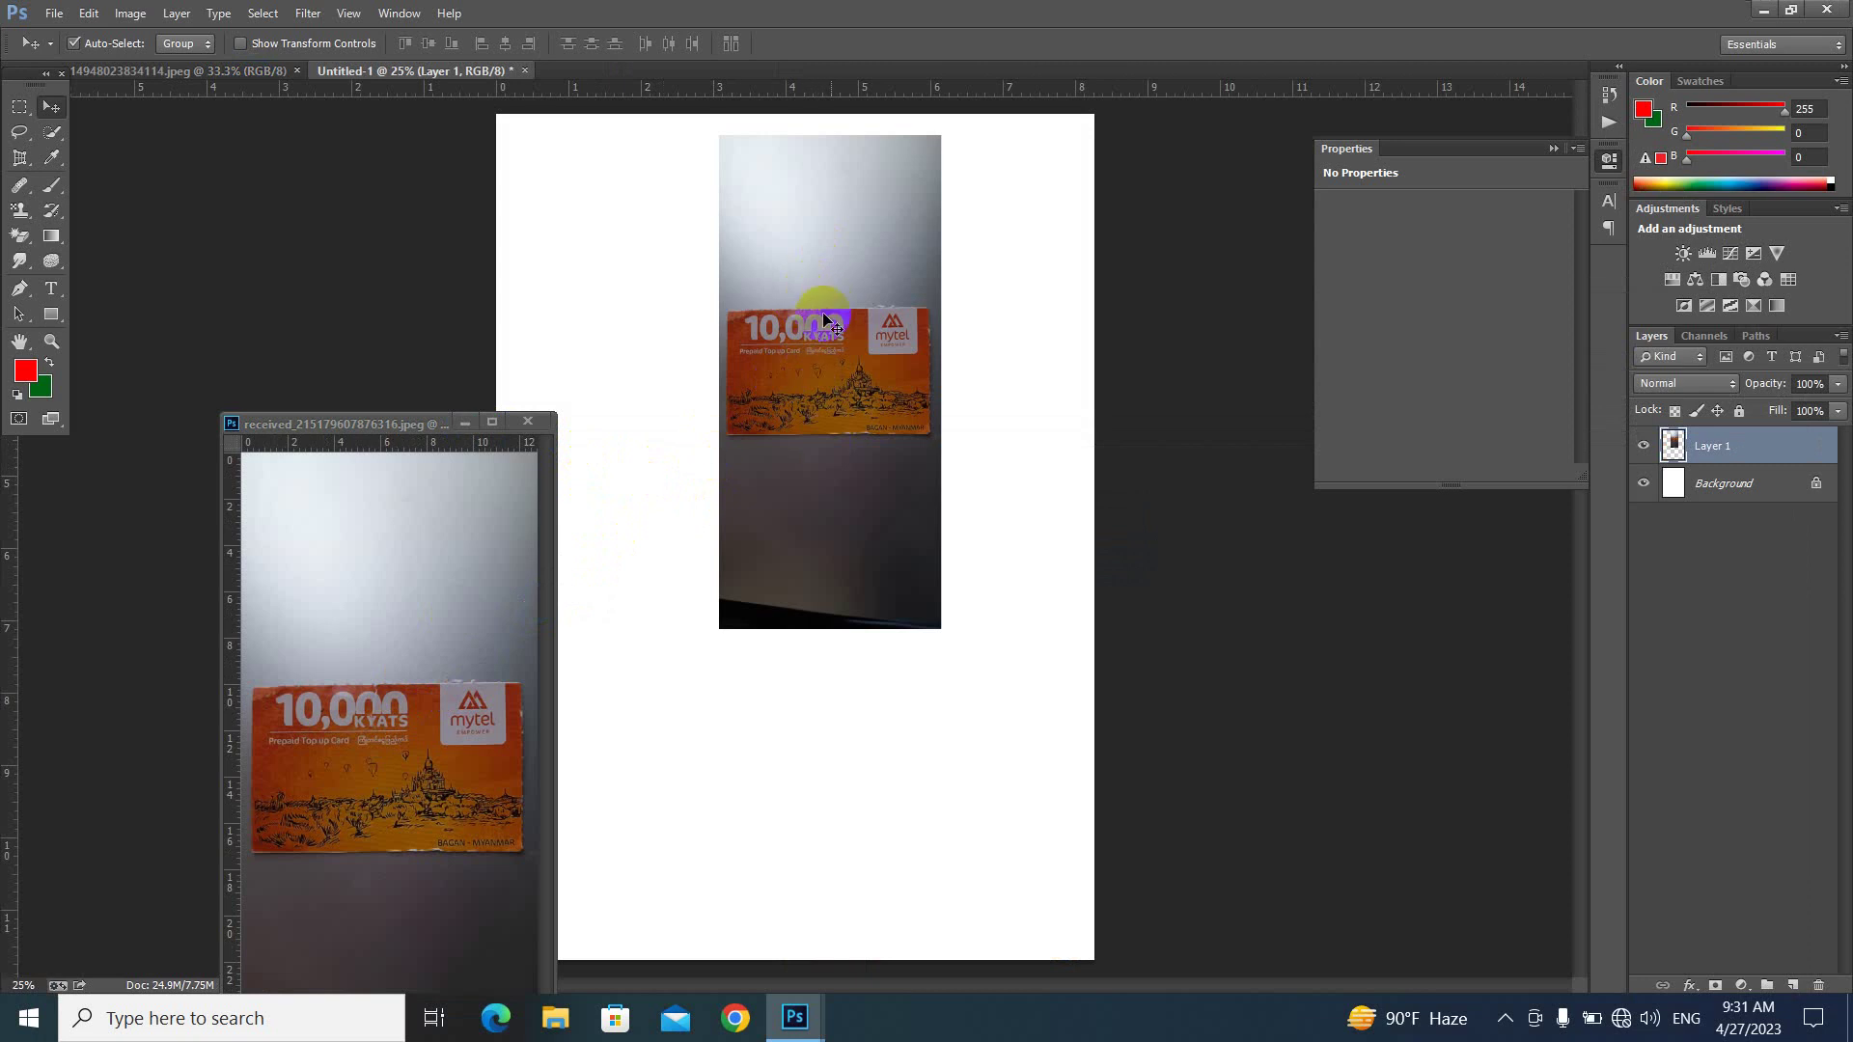
pyautogui.click(845, 412)
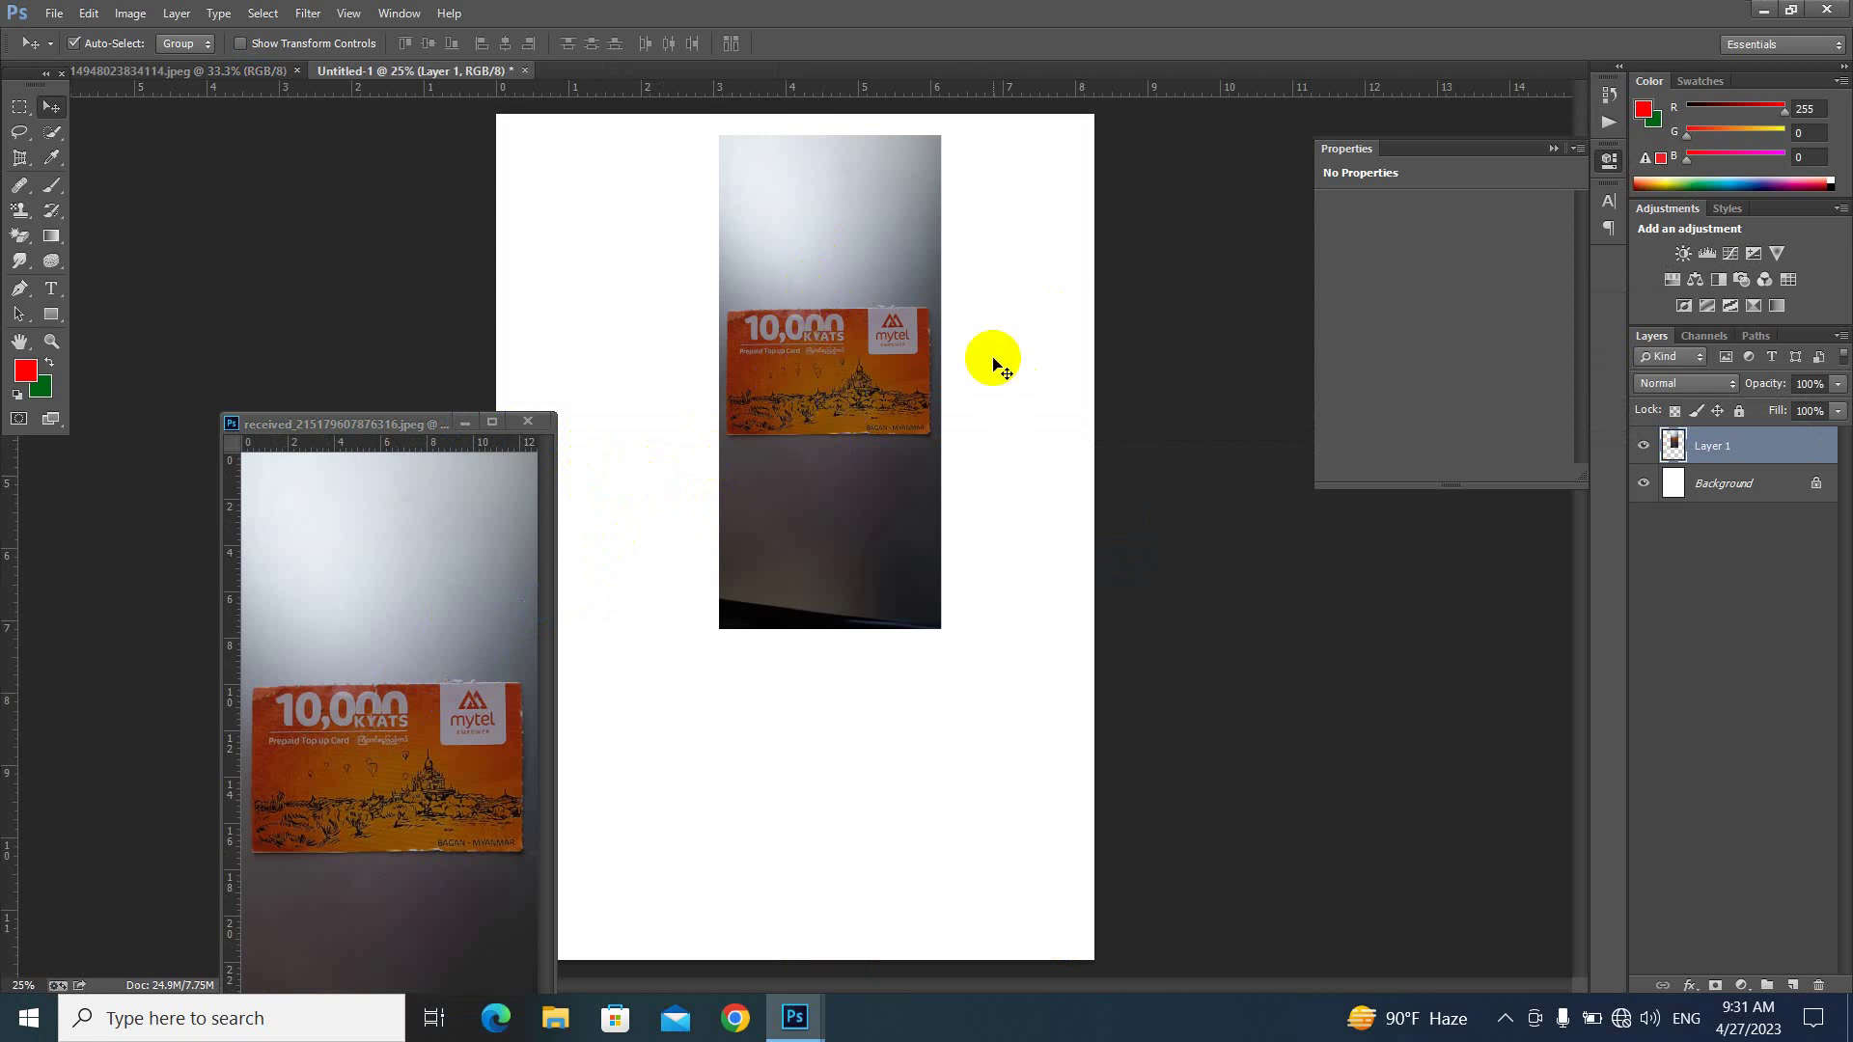
# - Close the separate card front photo document
pyautogui.click(772, 415)
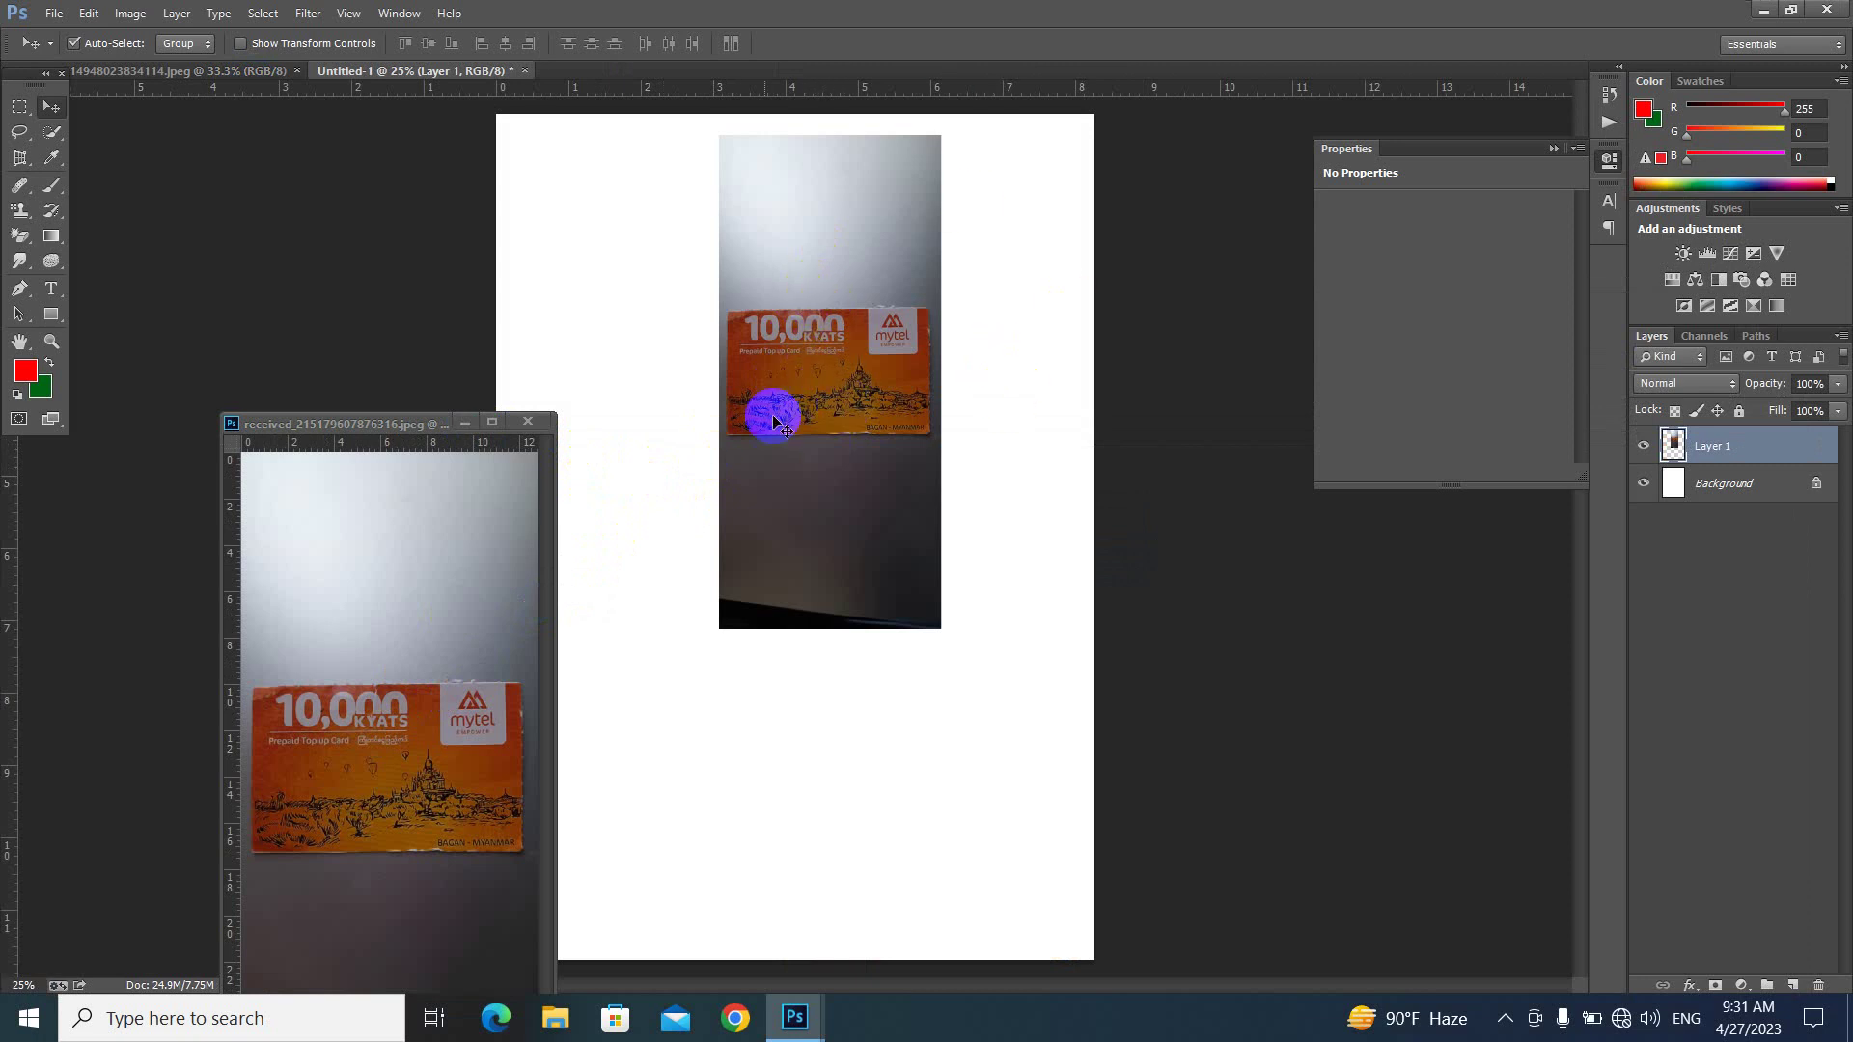
pyautogui.click(418, 425)
pyautogui.moveTo(418, 425); pyautogui.dragTo(443, 384)
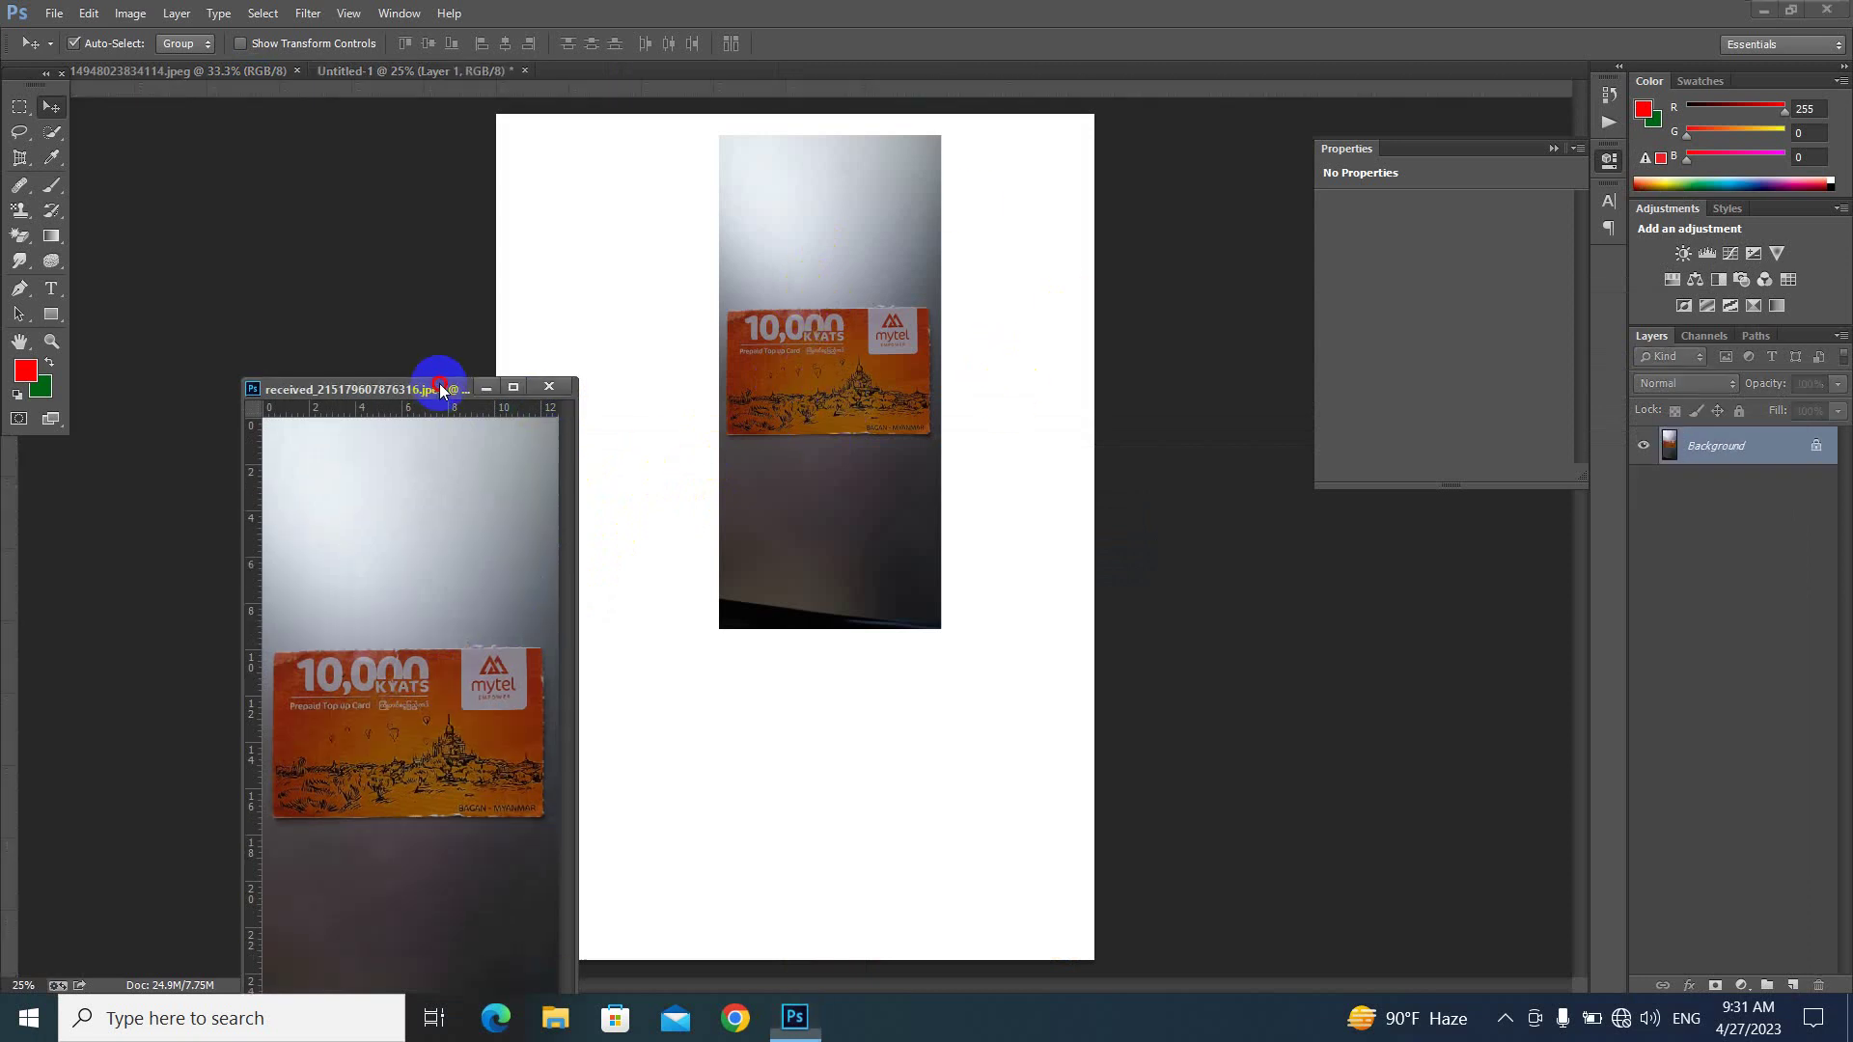
pyautogui.click(560, 386)
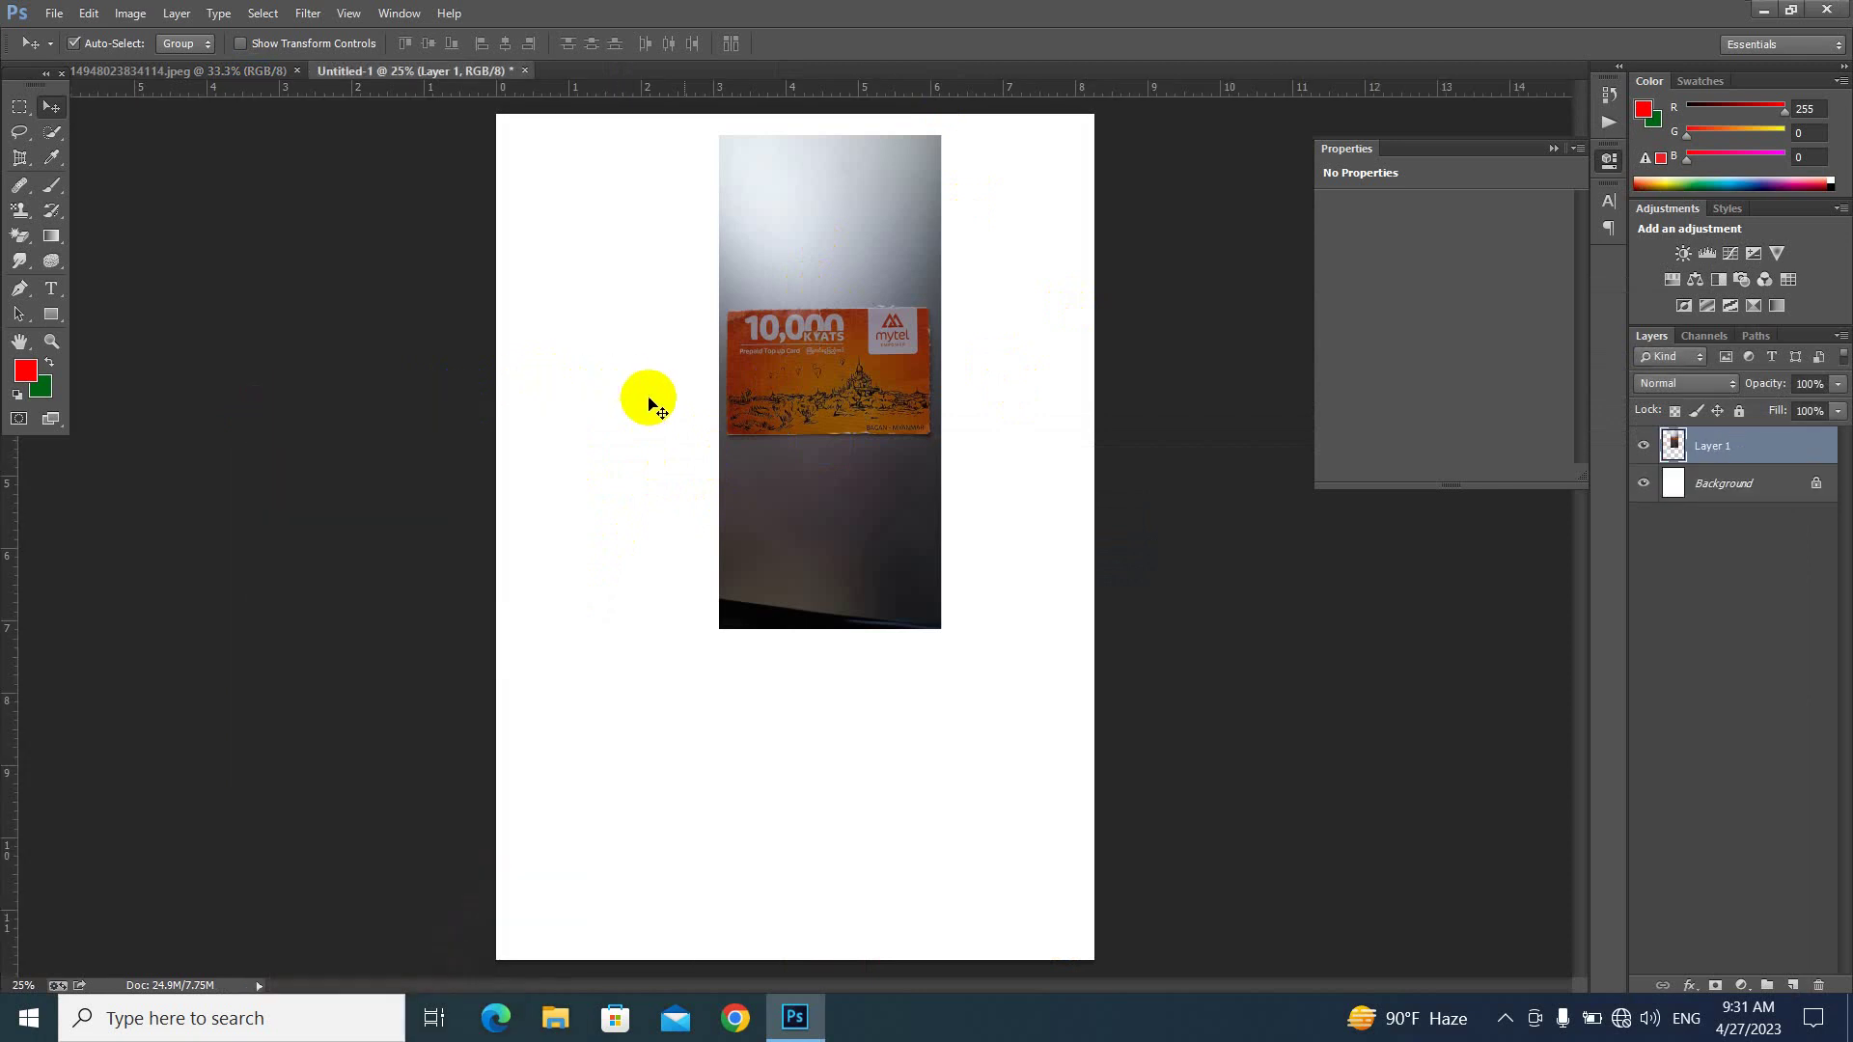
# - Shift the pasted card slightly left and down on the A4 page
pyautogui.moveTo(859, 314); pyautogui.dragTo(782, 368)
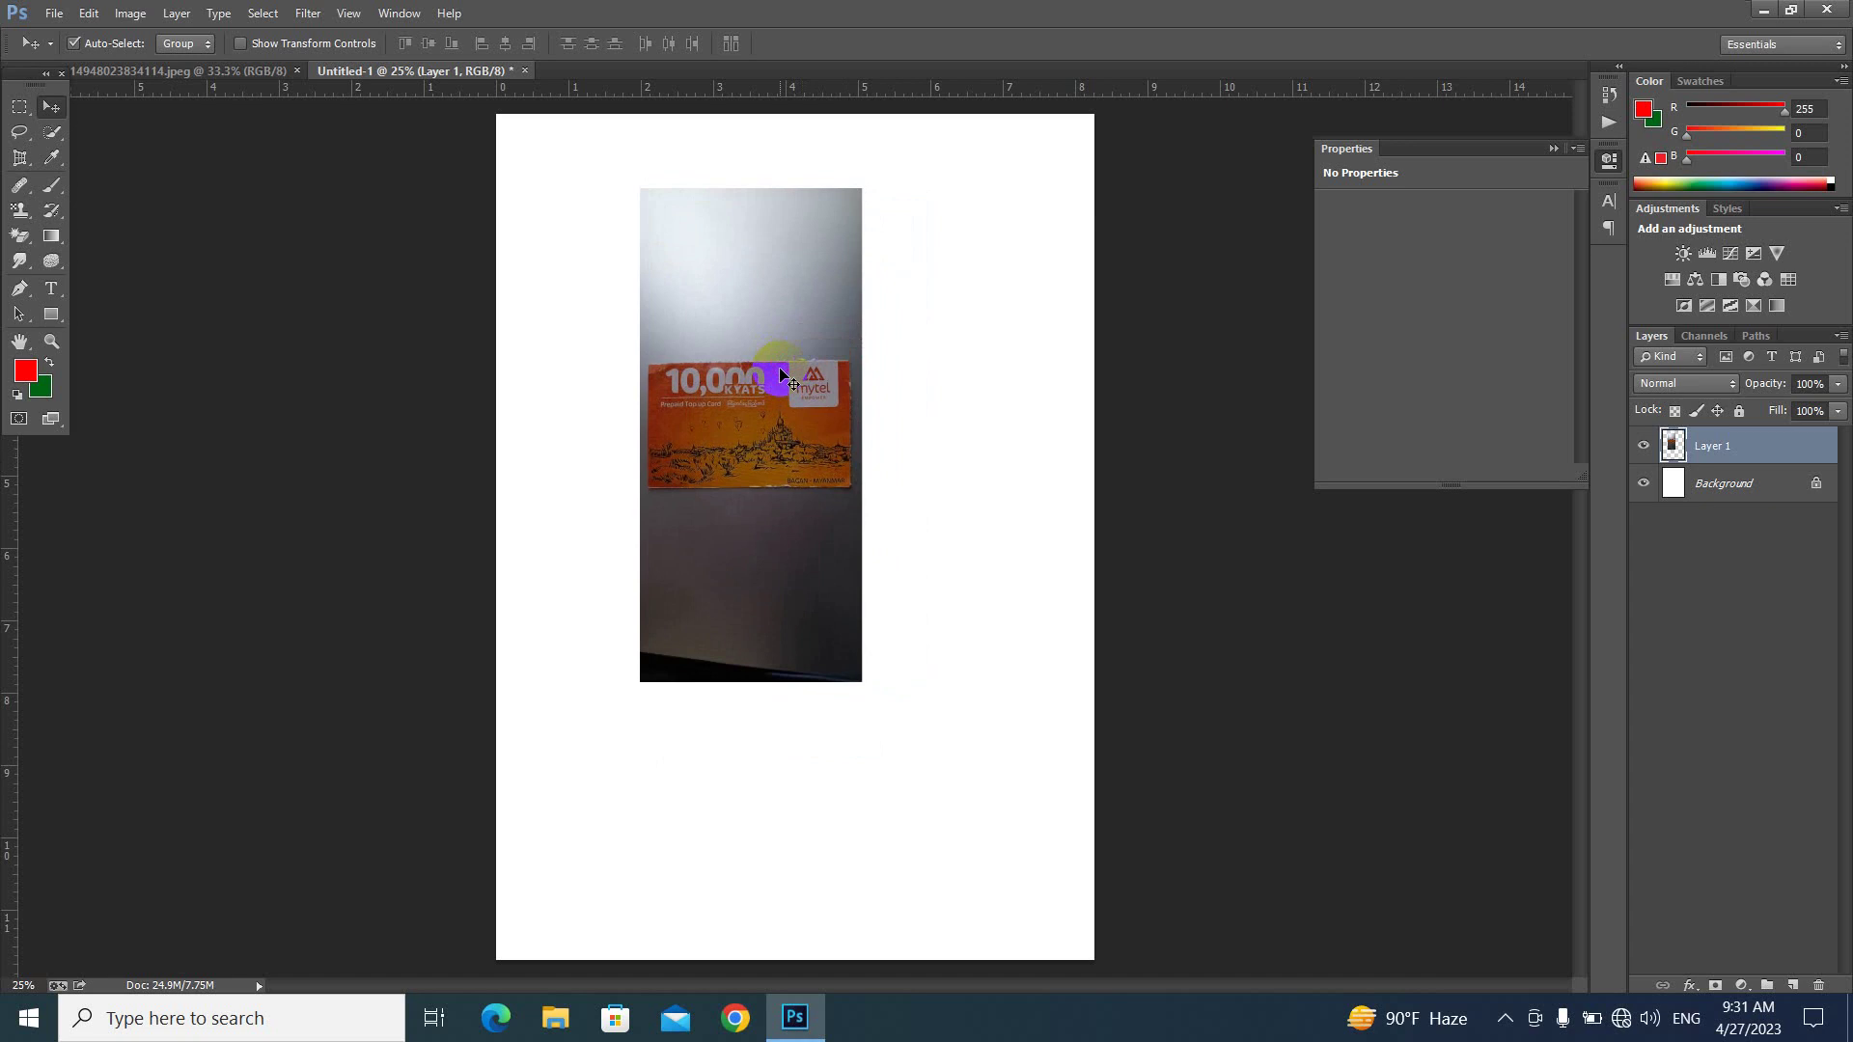
pyautogui.click(748, 417)
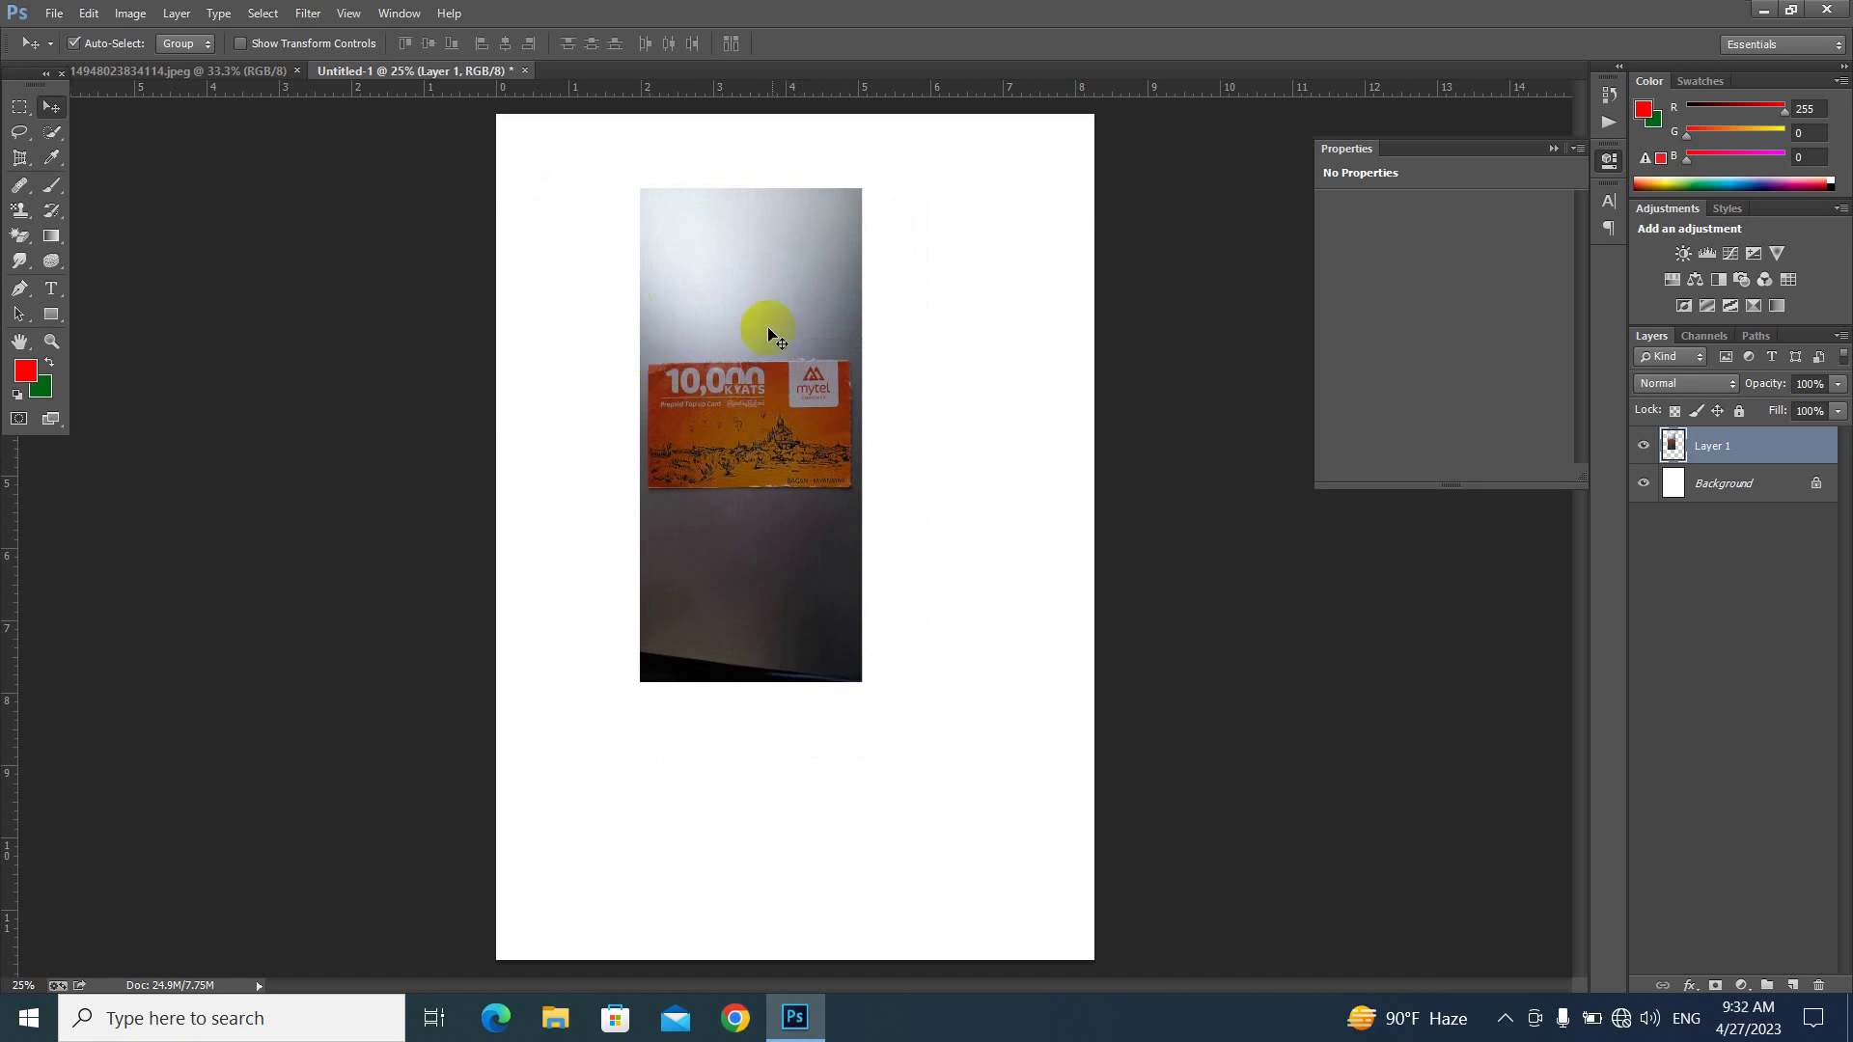
pyautogui.click(805, 370)
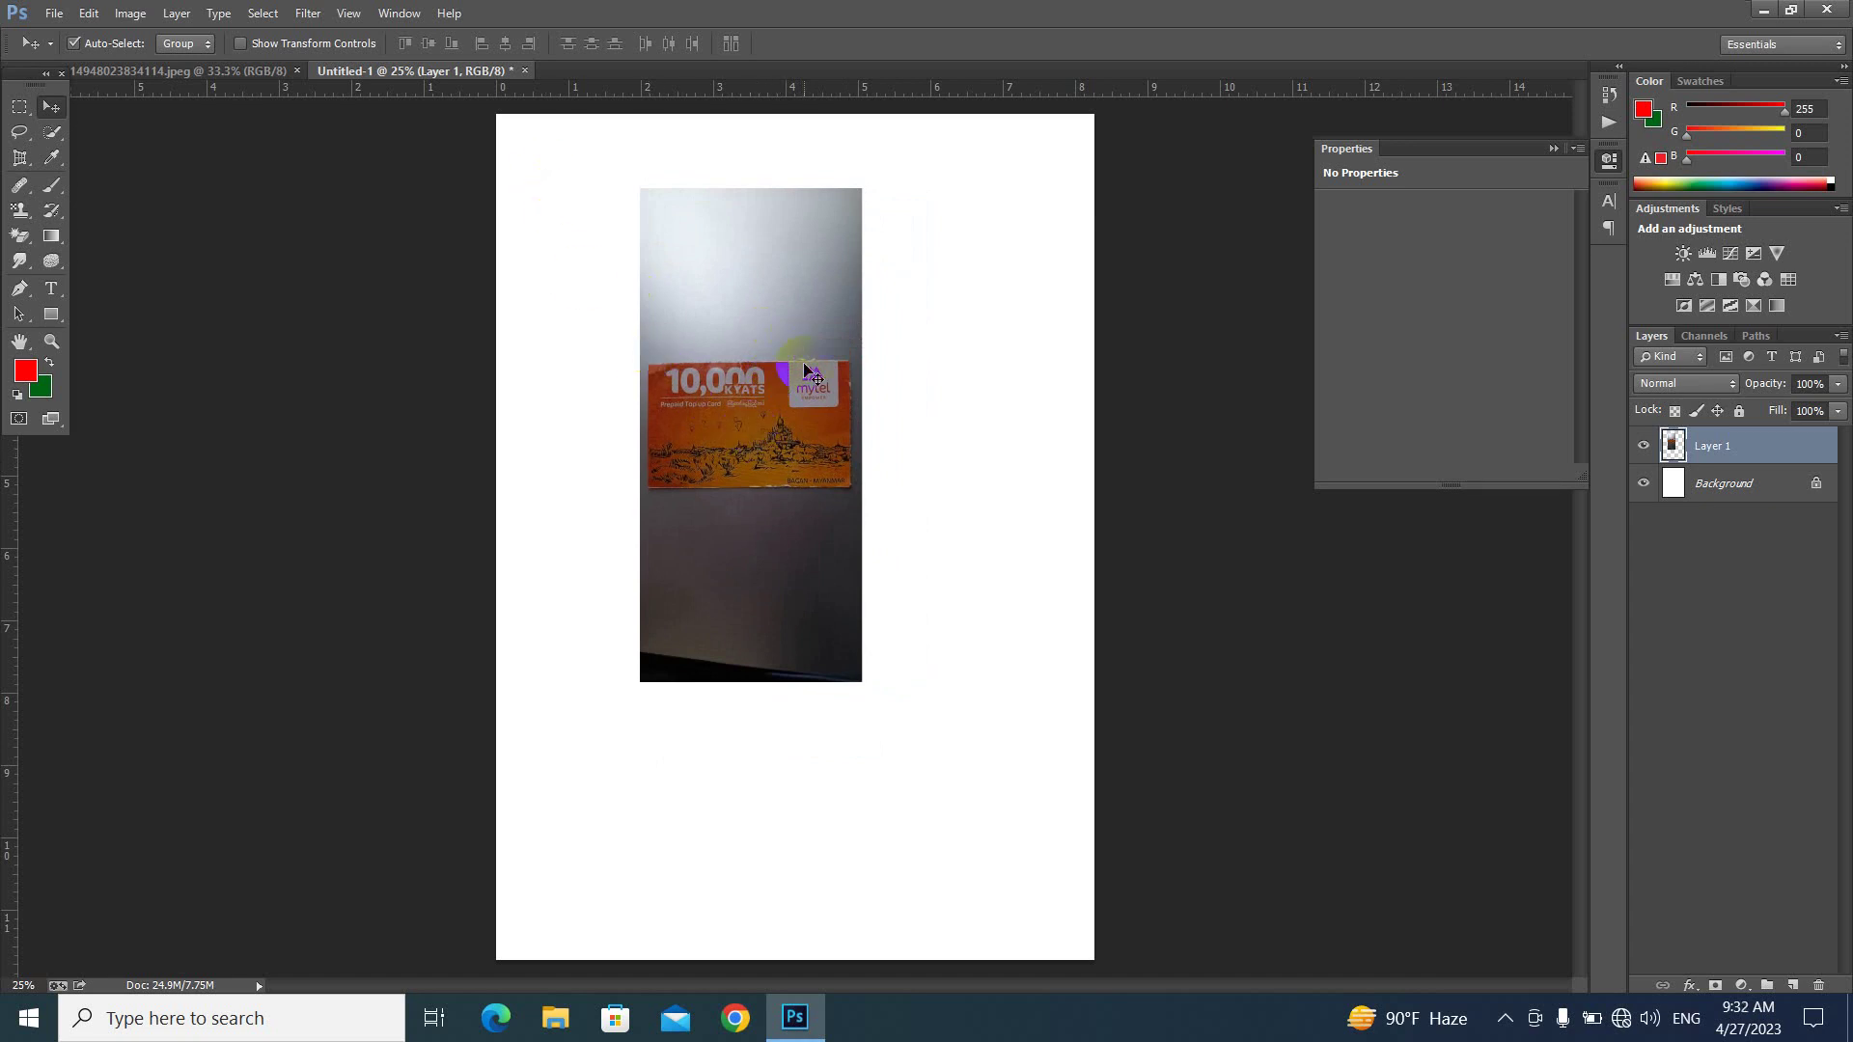
pyautogui.click(728, 260)
pyautogui.click(859, 546)
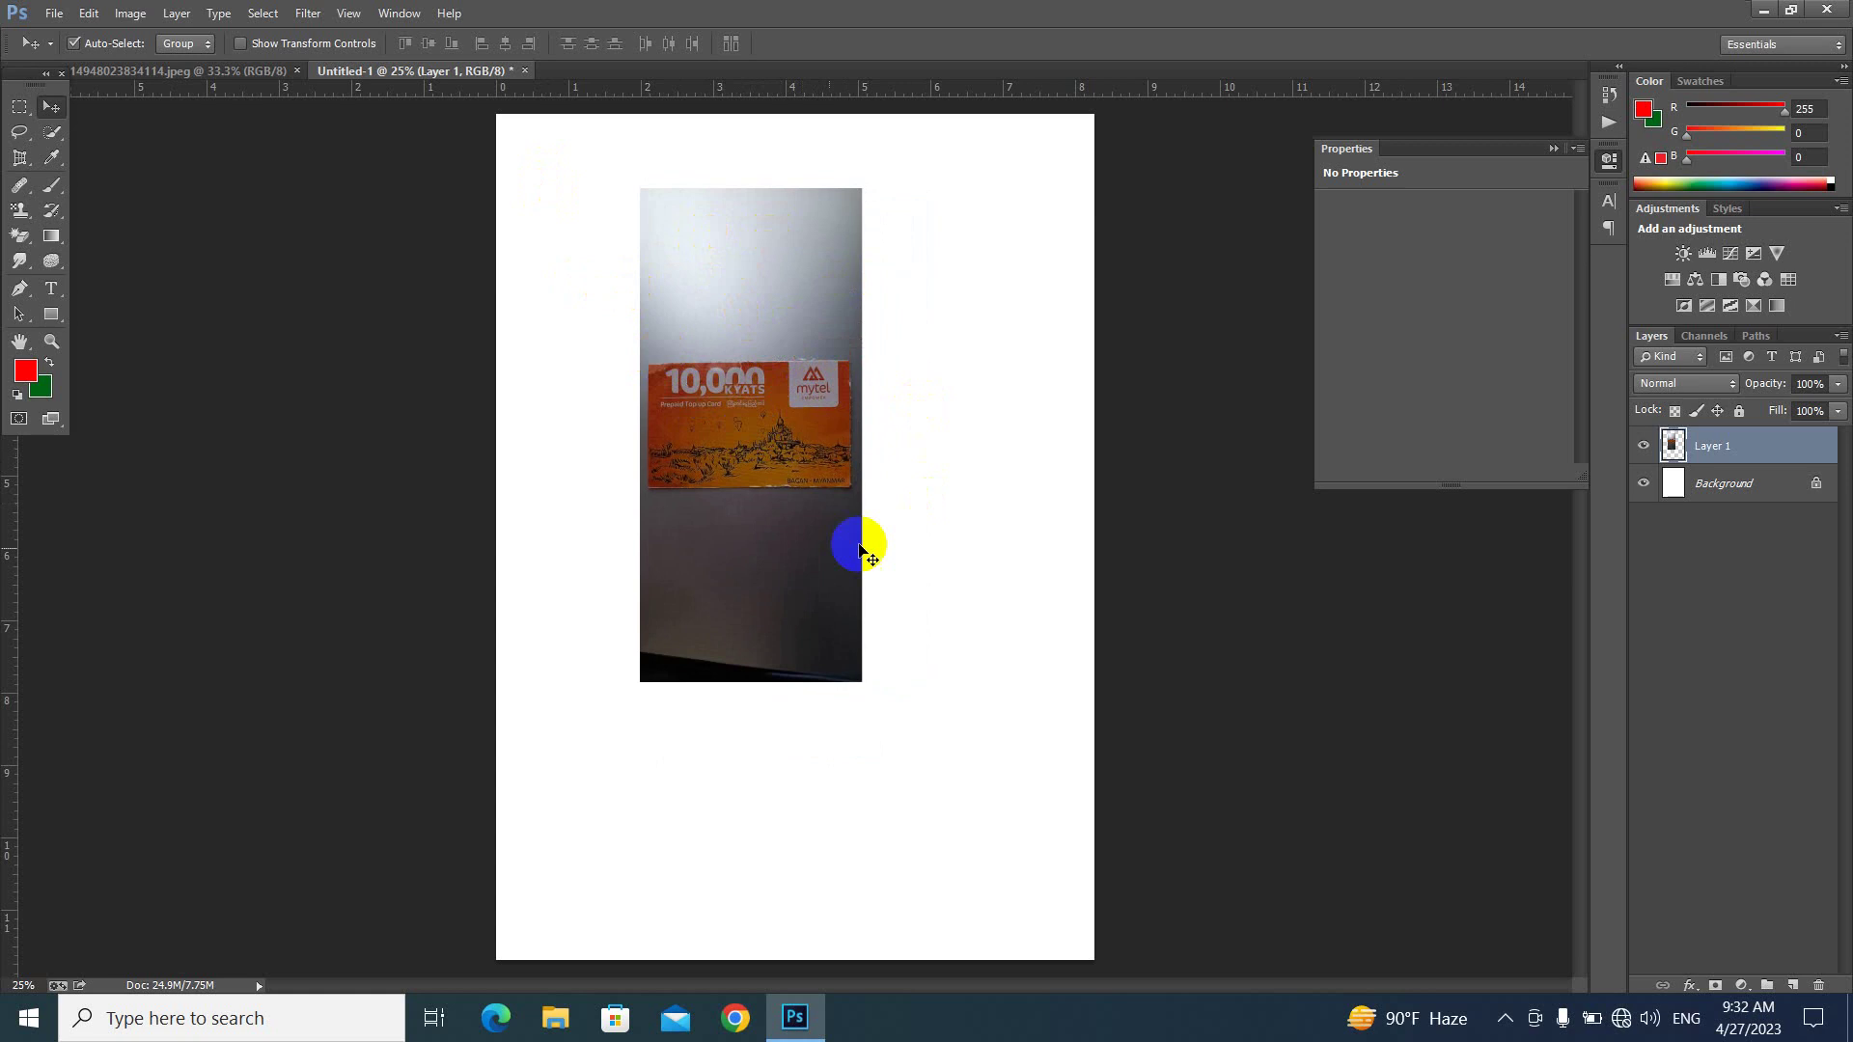
pyautogui.click(780, 371)
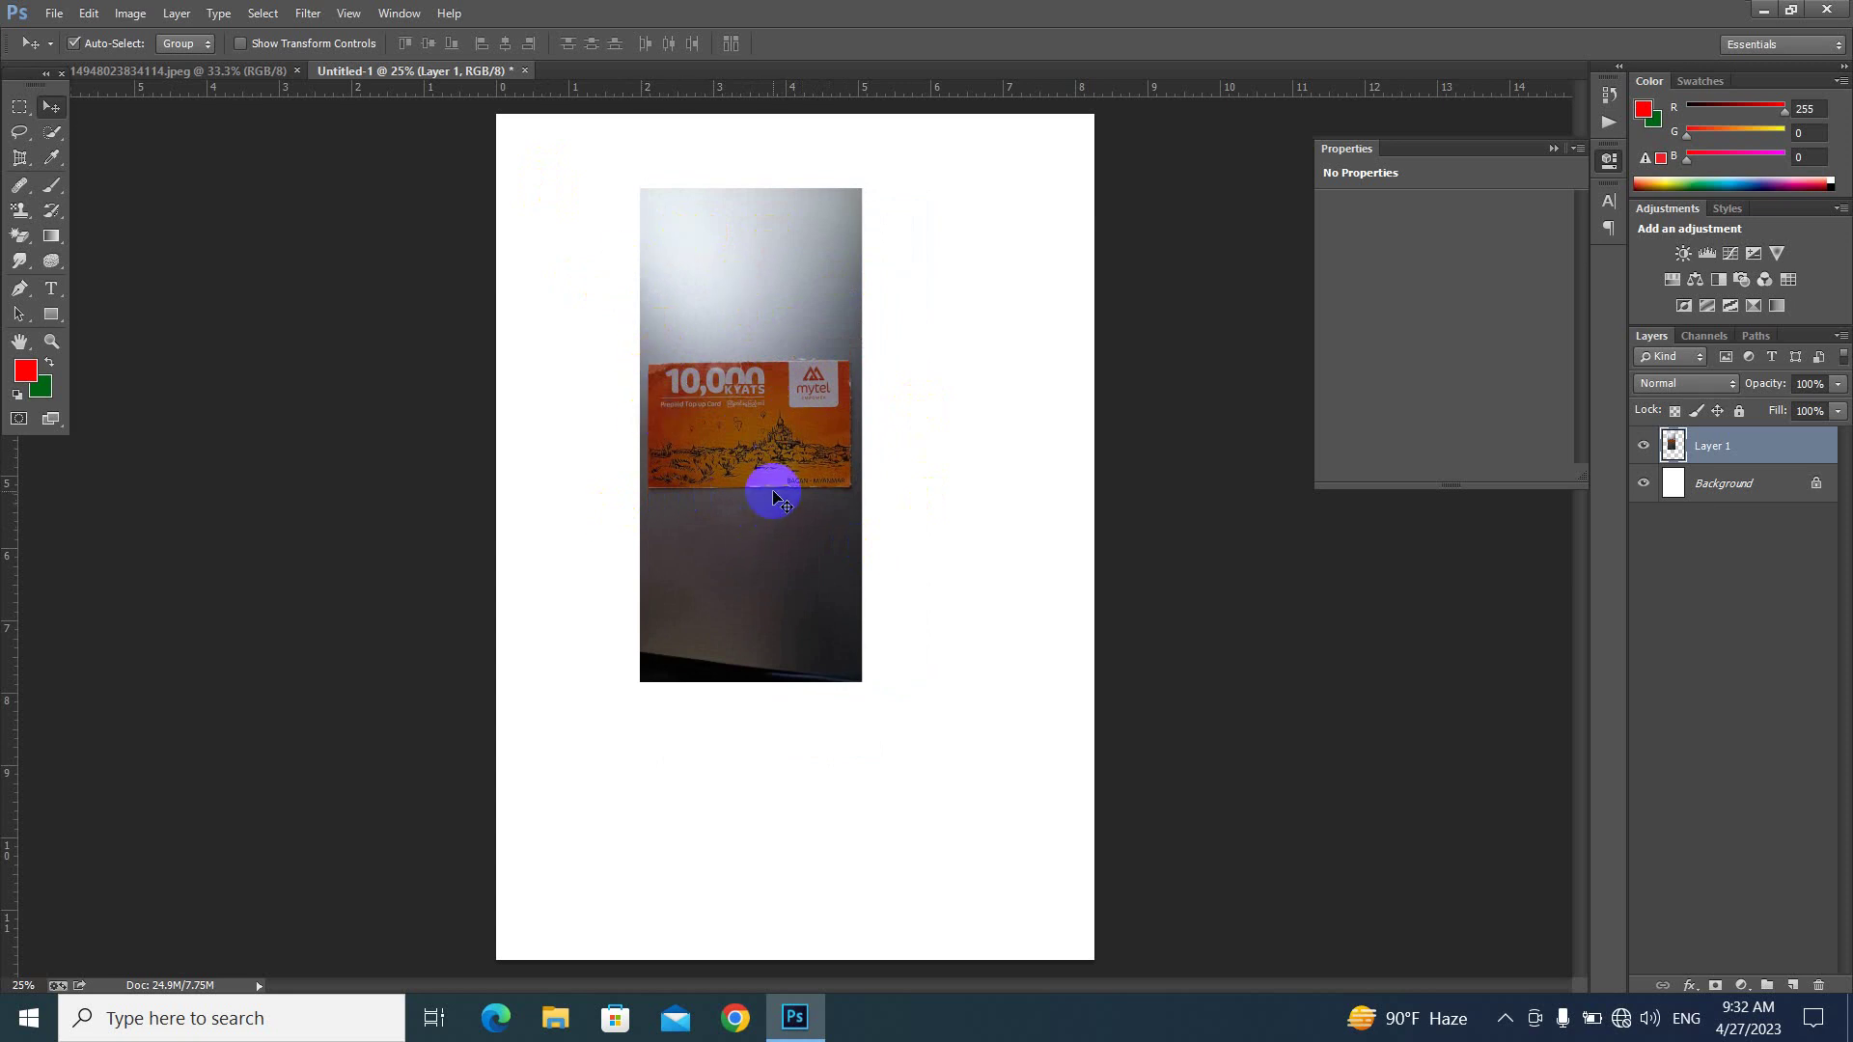
# - Draw a rectangular marquee fitted tightly around the orange card
pyautogui.click(21, 110)
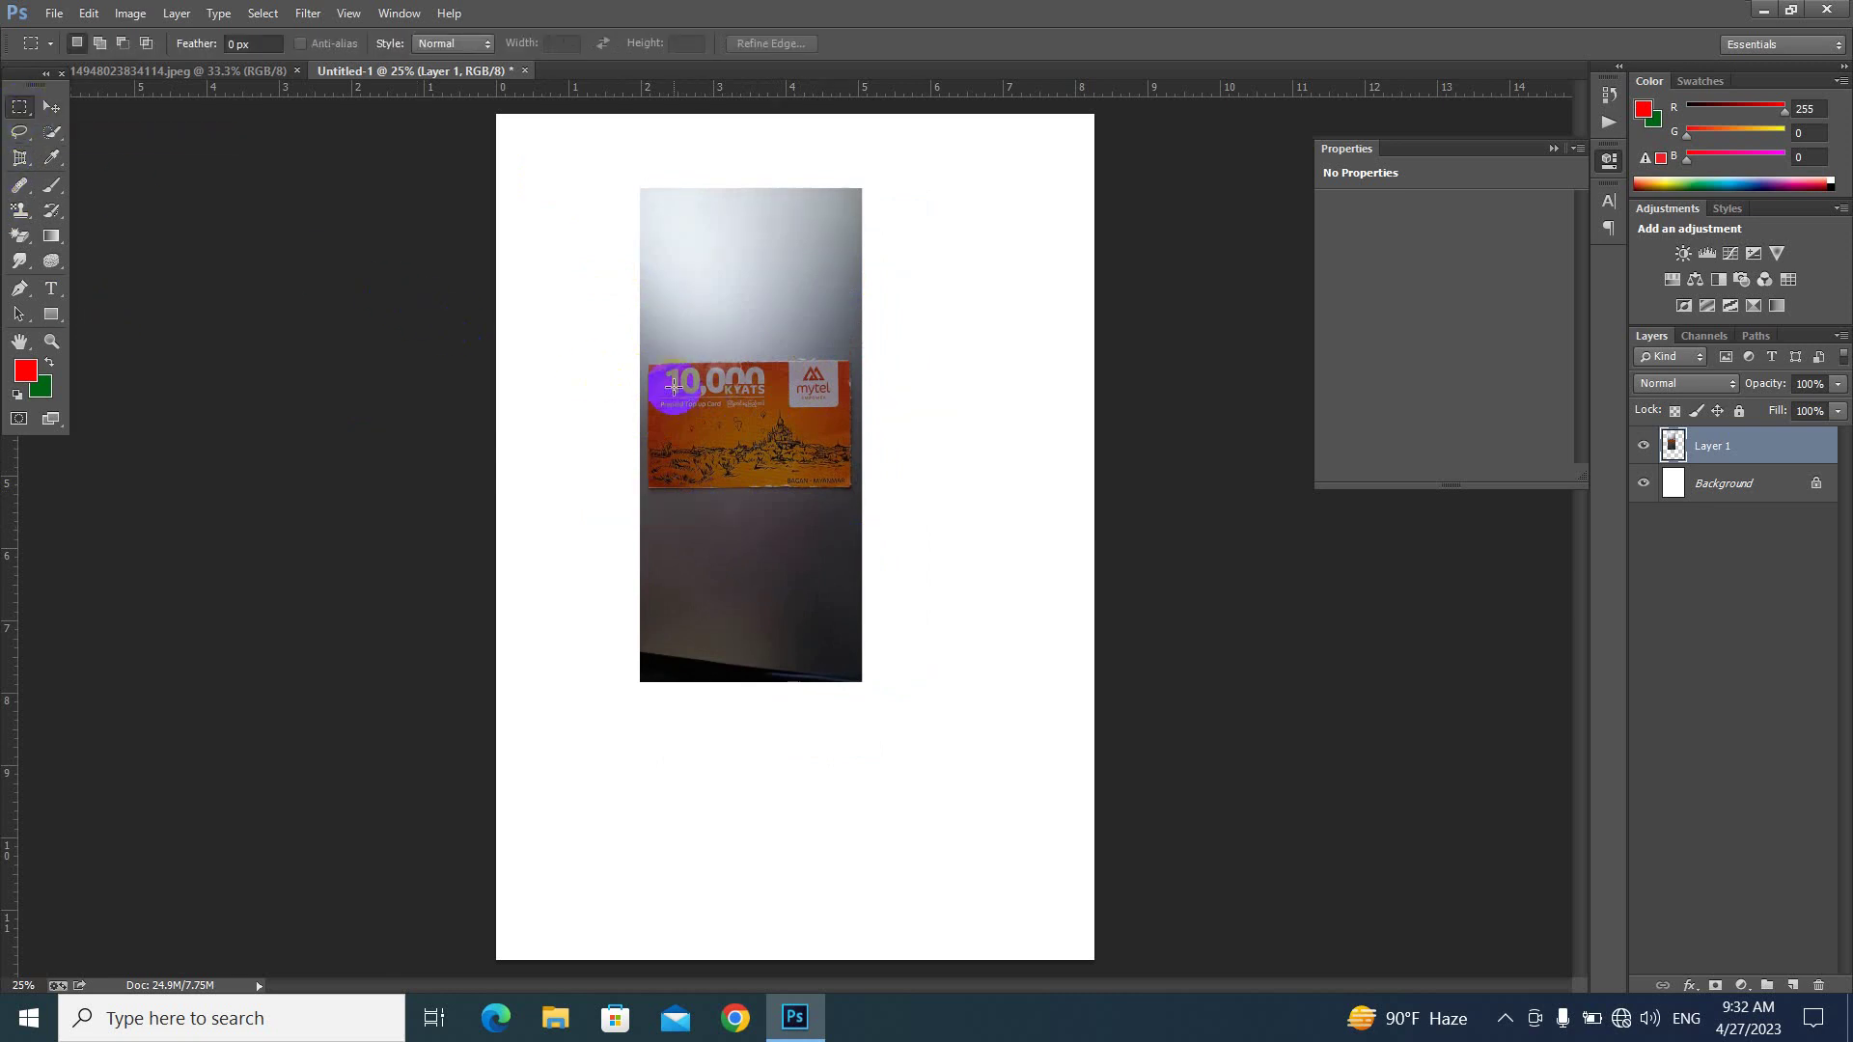
pyautogui.moveTo(650, 361); pyautogui.dragTo(848, 489)
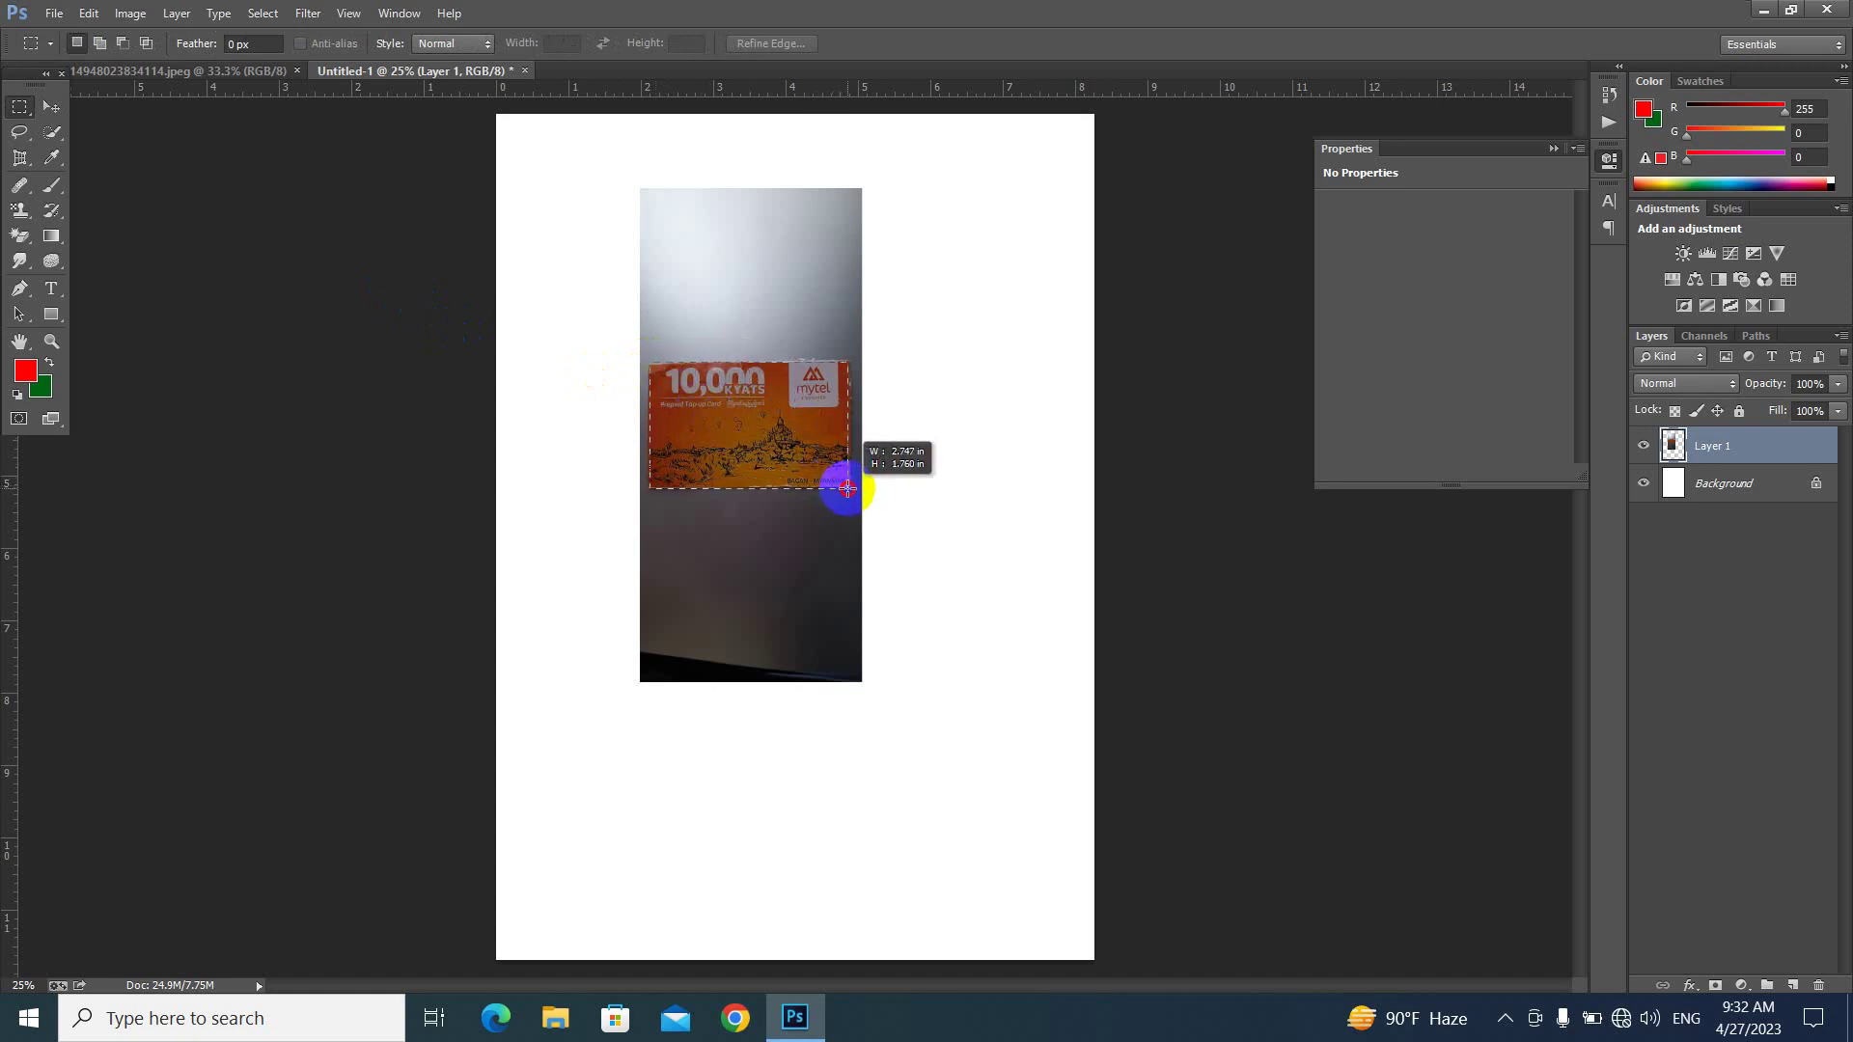
pyautogui.moveTo(847, 488); pyautogui.dragTo(849, 487)
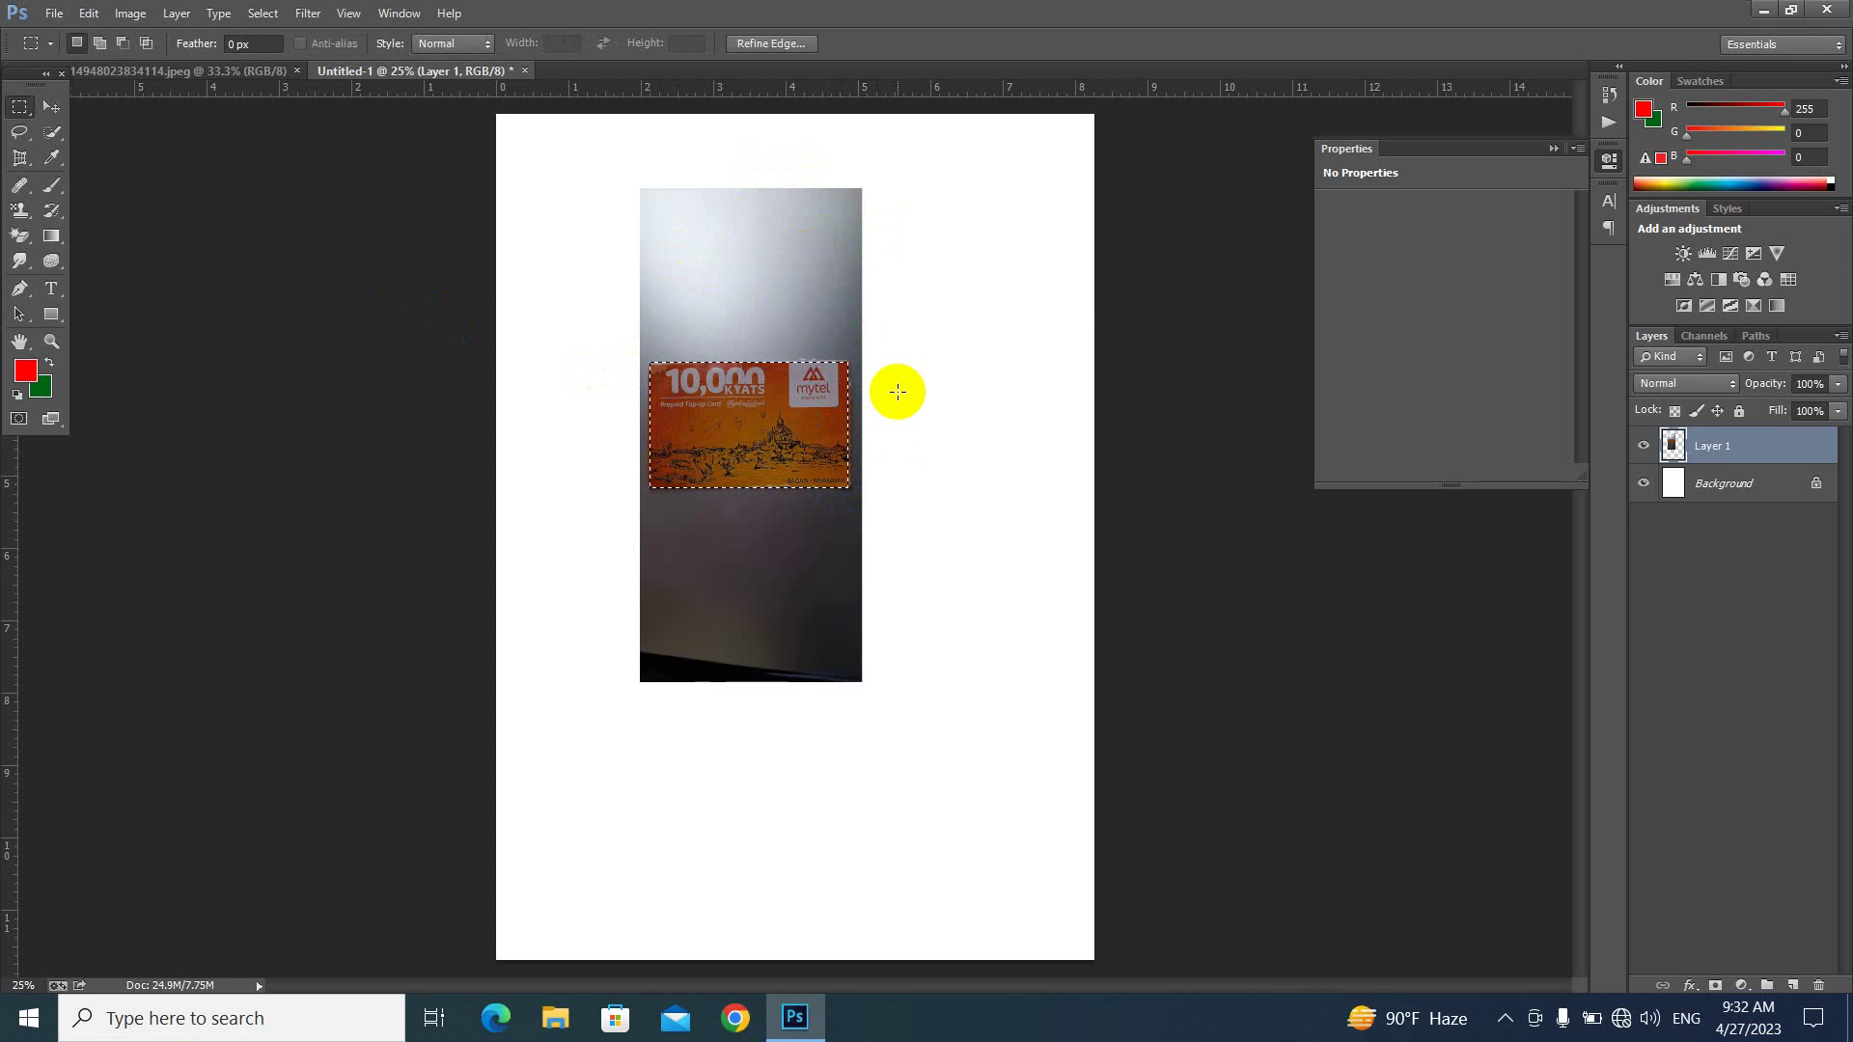
pyautogui.moveTo(670, 364); pyautogui.dragTo(672, 369)
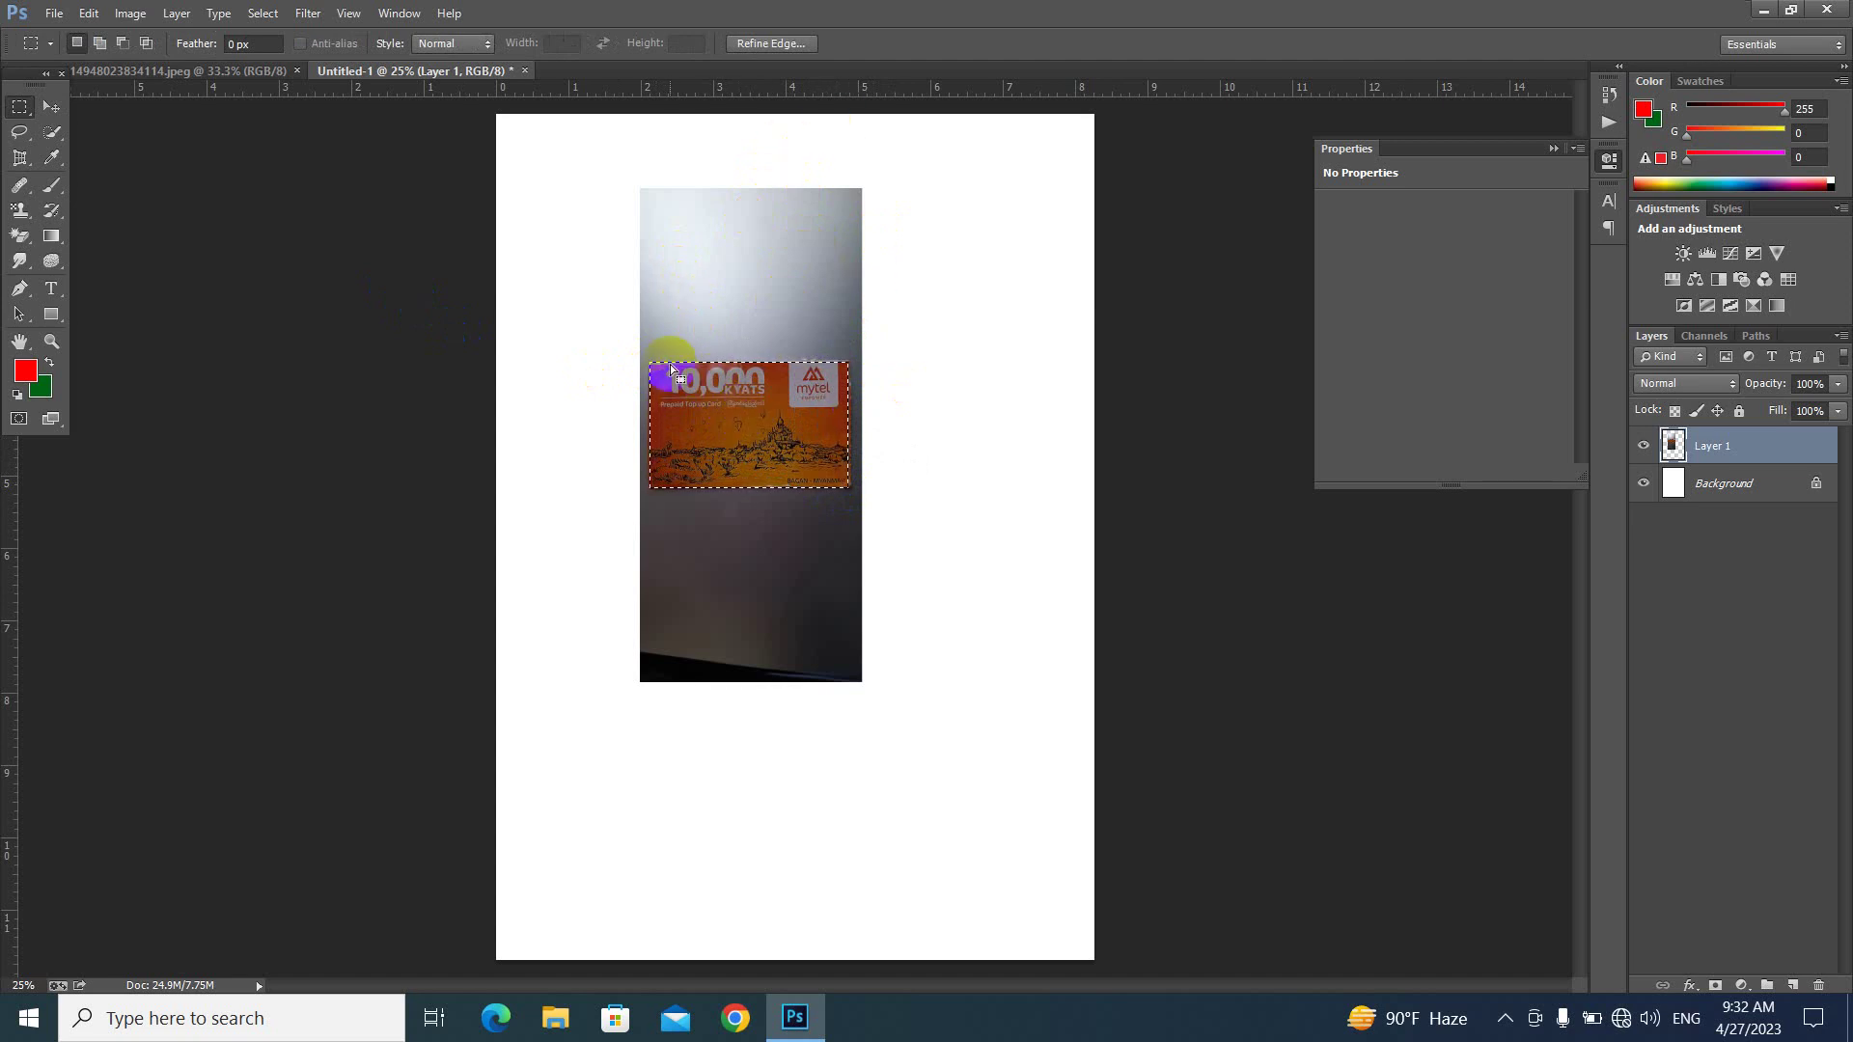
pyautogui.click(778, 424)
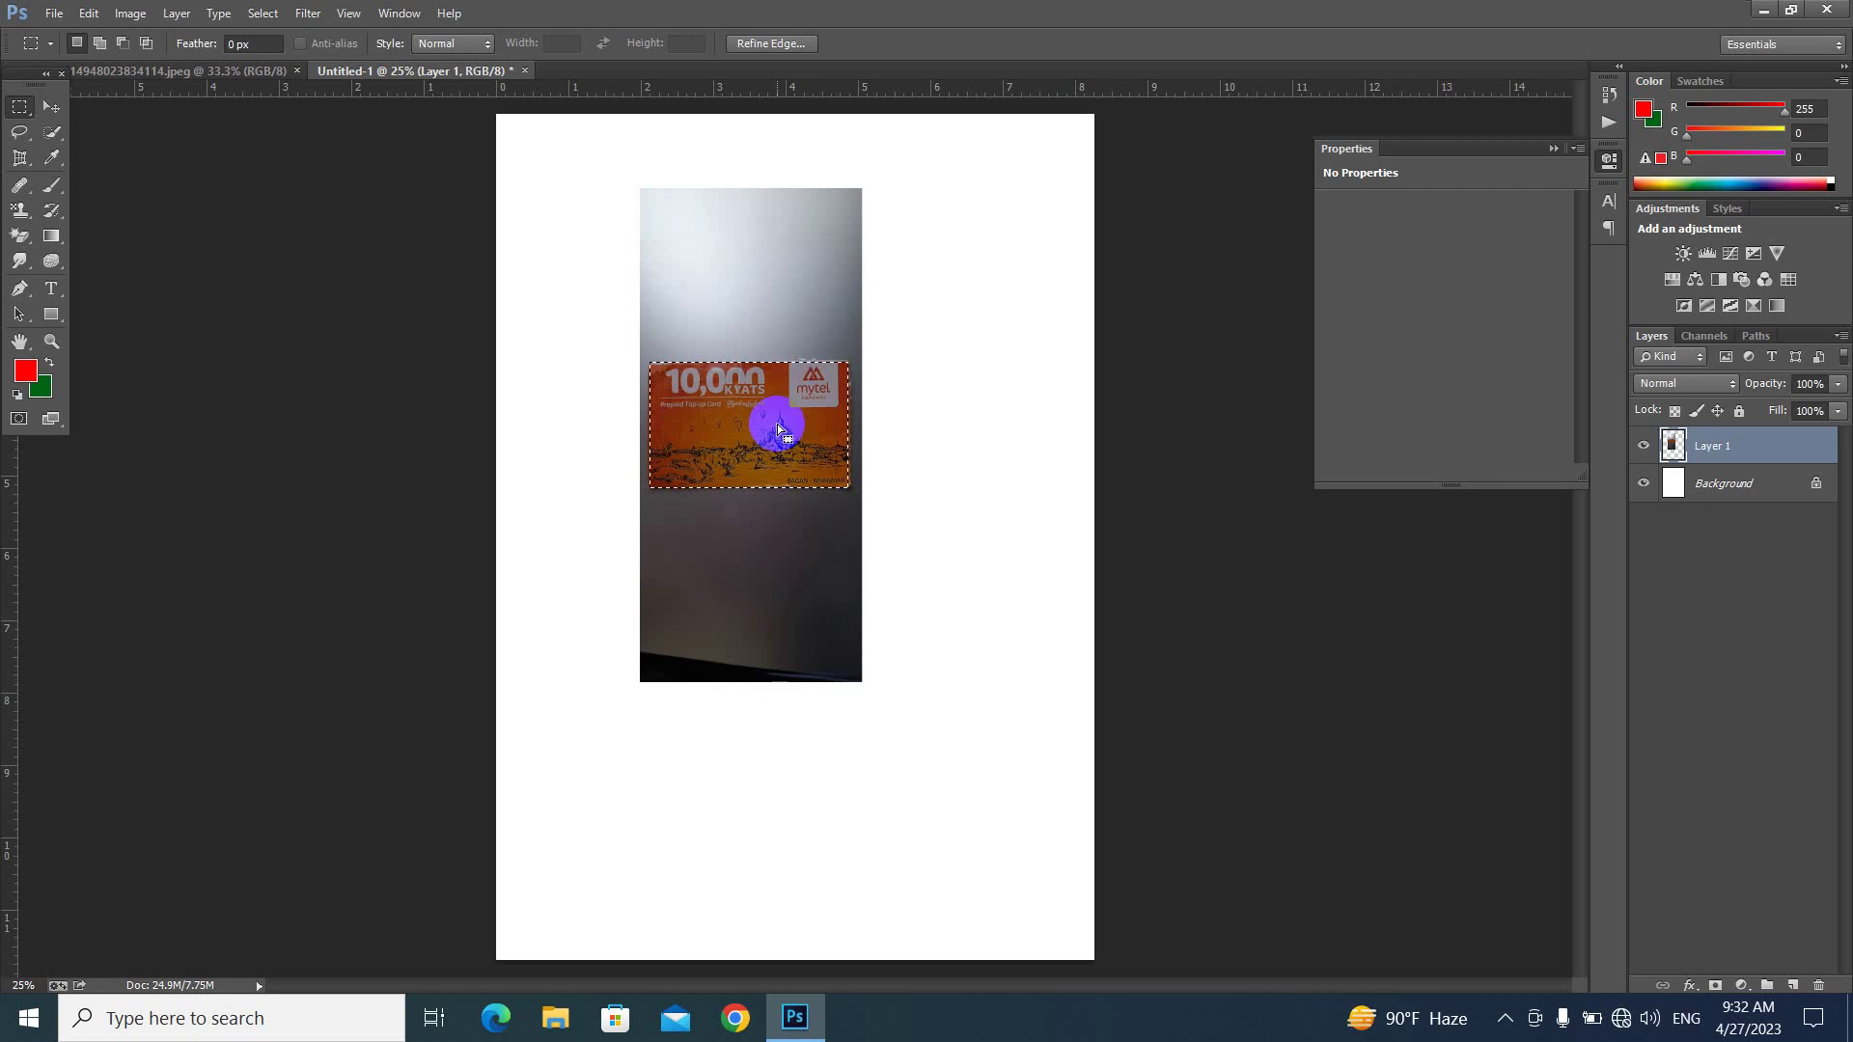
# - Invert the selection and delete the grey photo background around the card
pyautogui.hotkey('ctrl', 'shift', 'i')
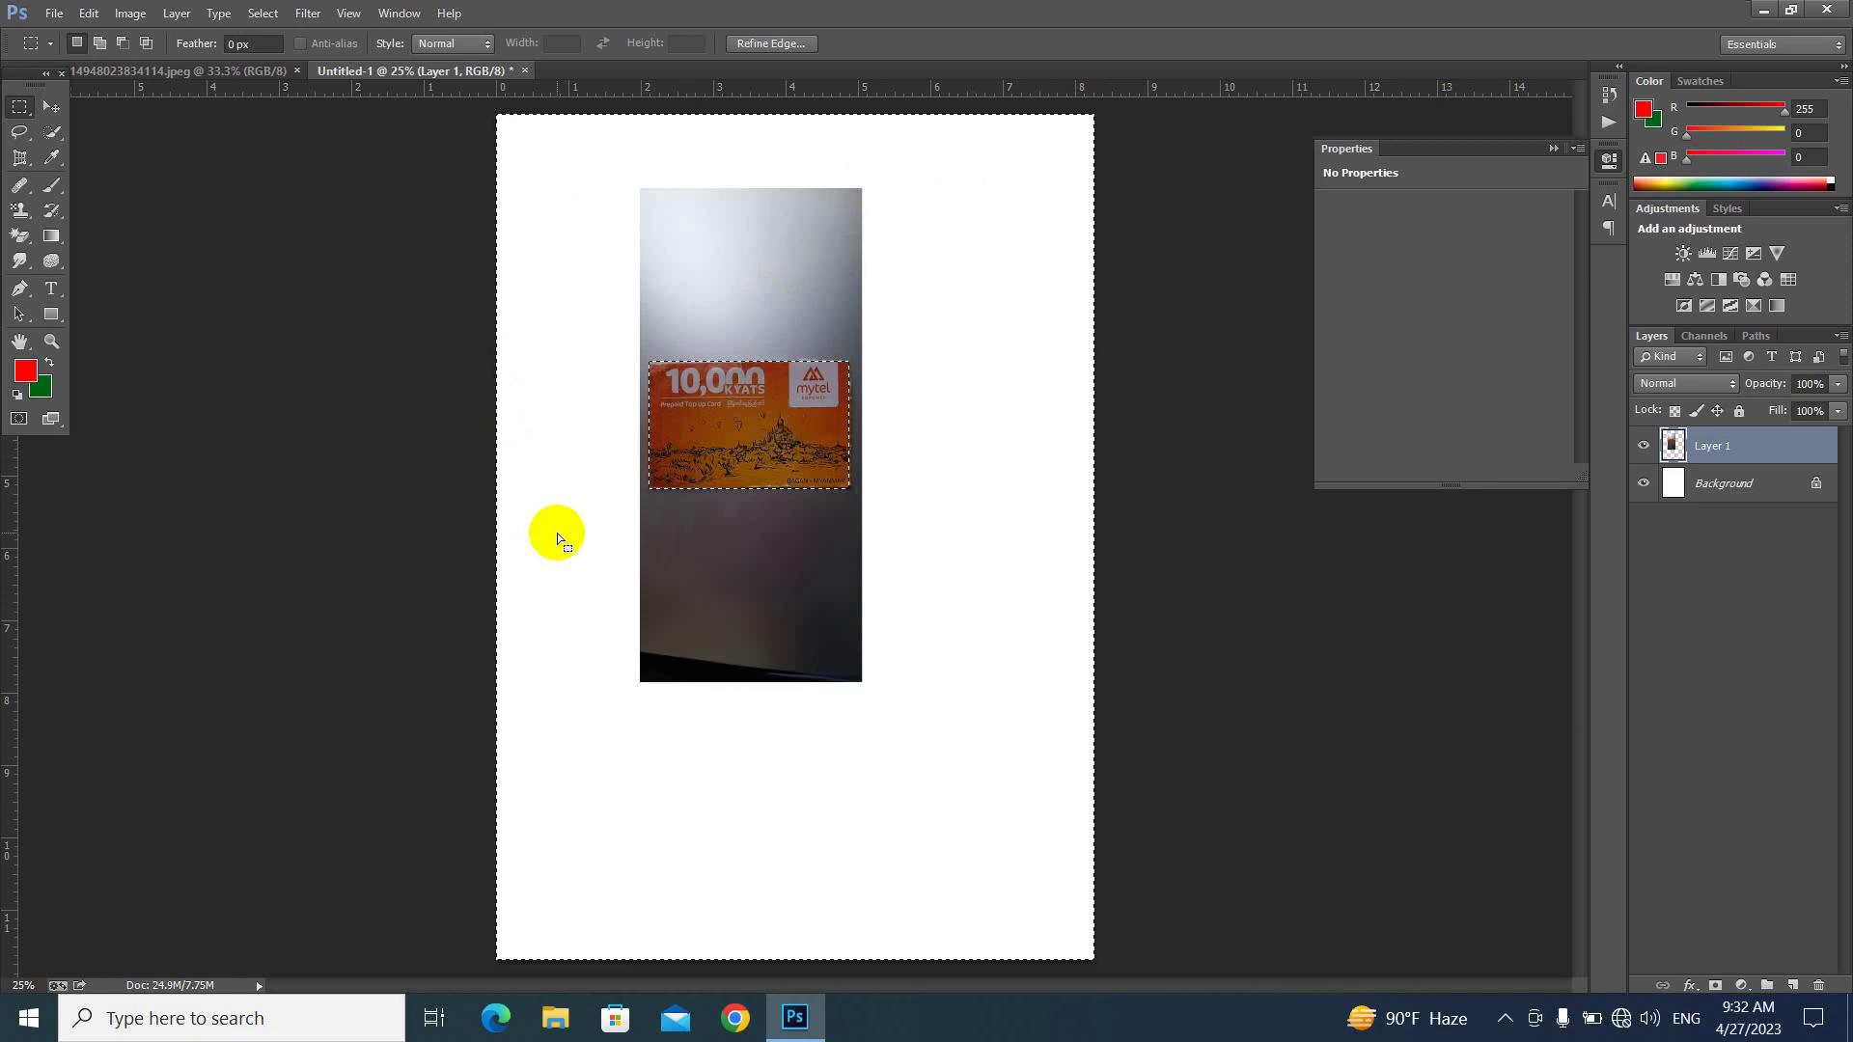
pyautogui.press('Delete')
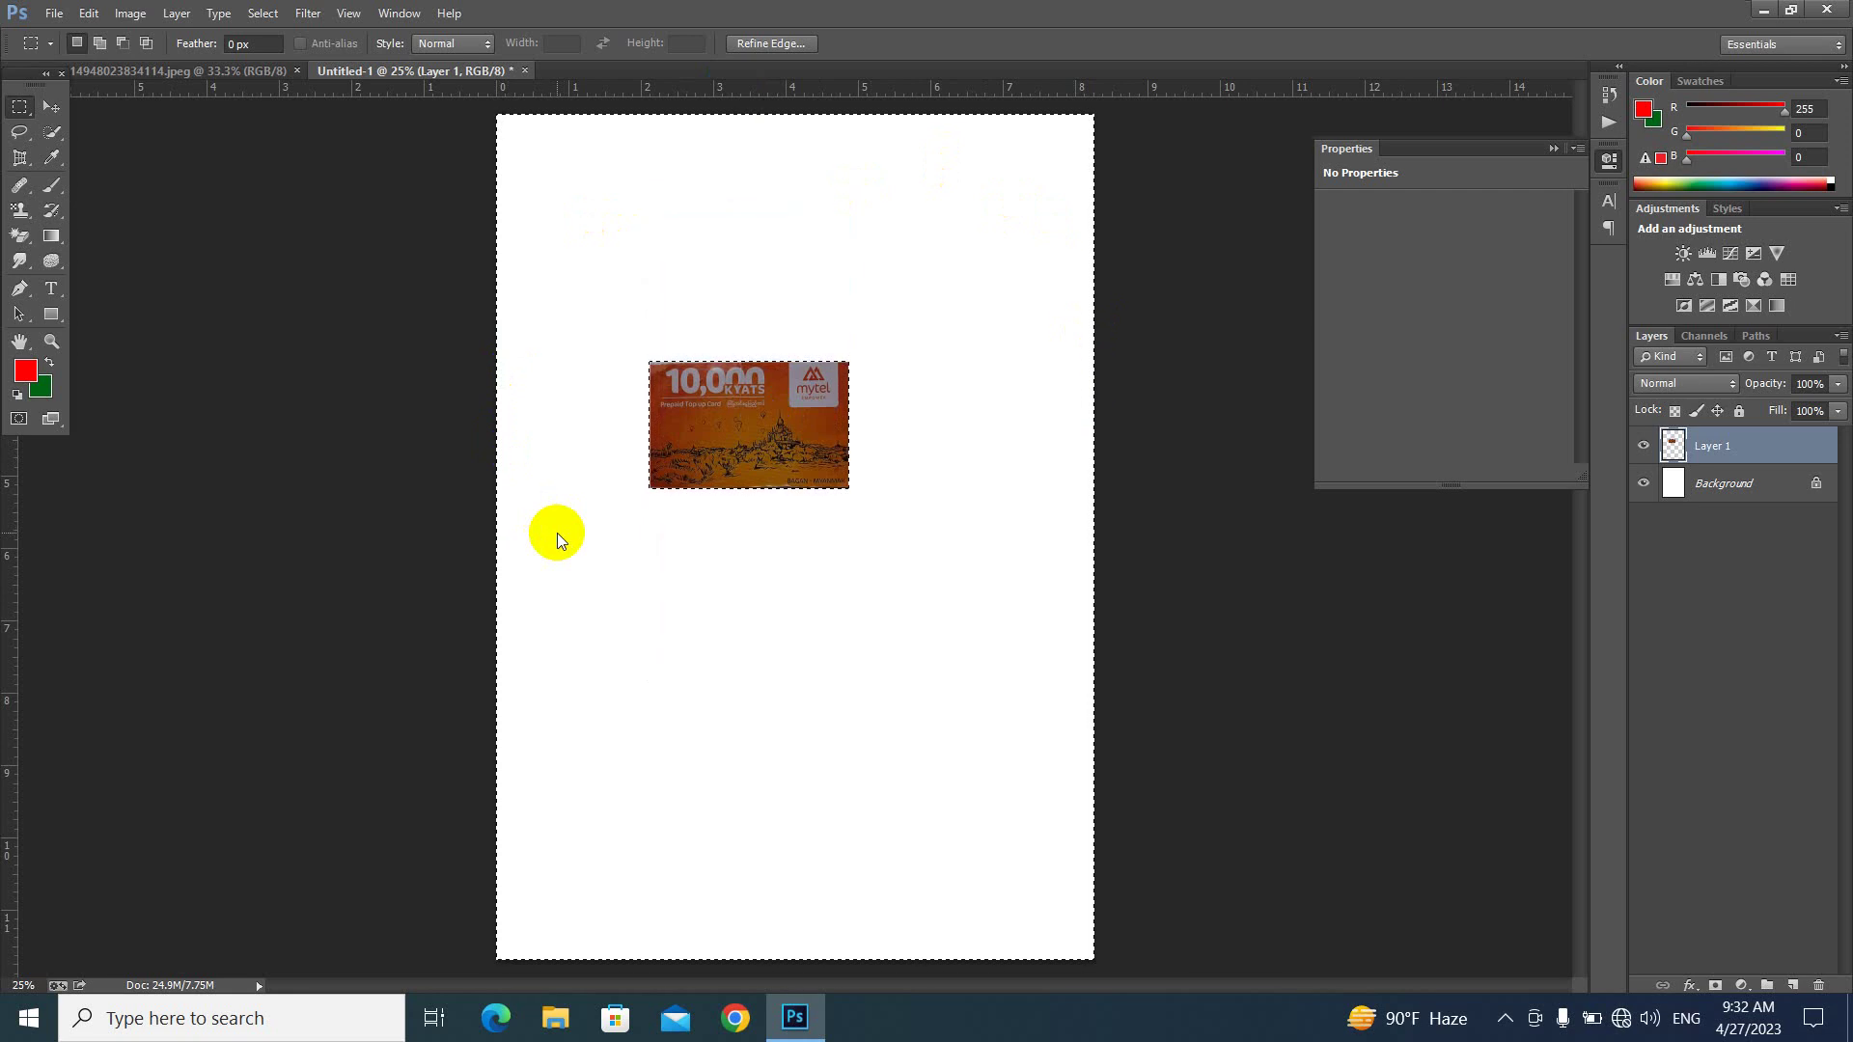
pyautogui.moveTo(744, 413); pyautogui.dragTo(746, 452)
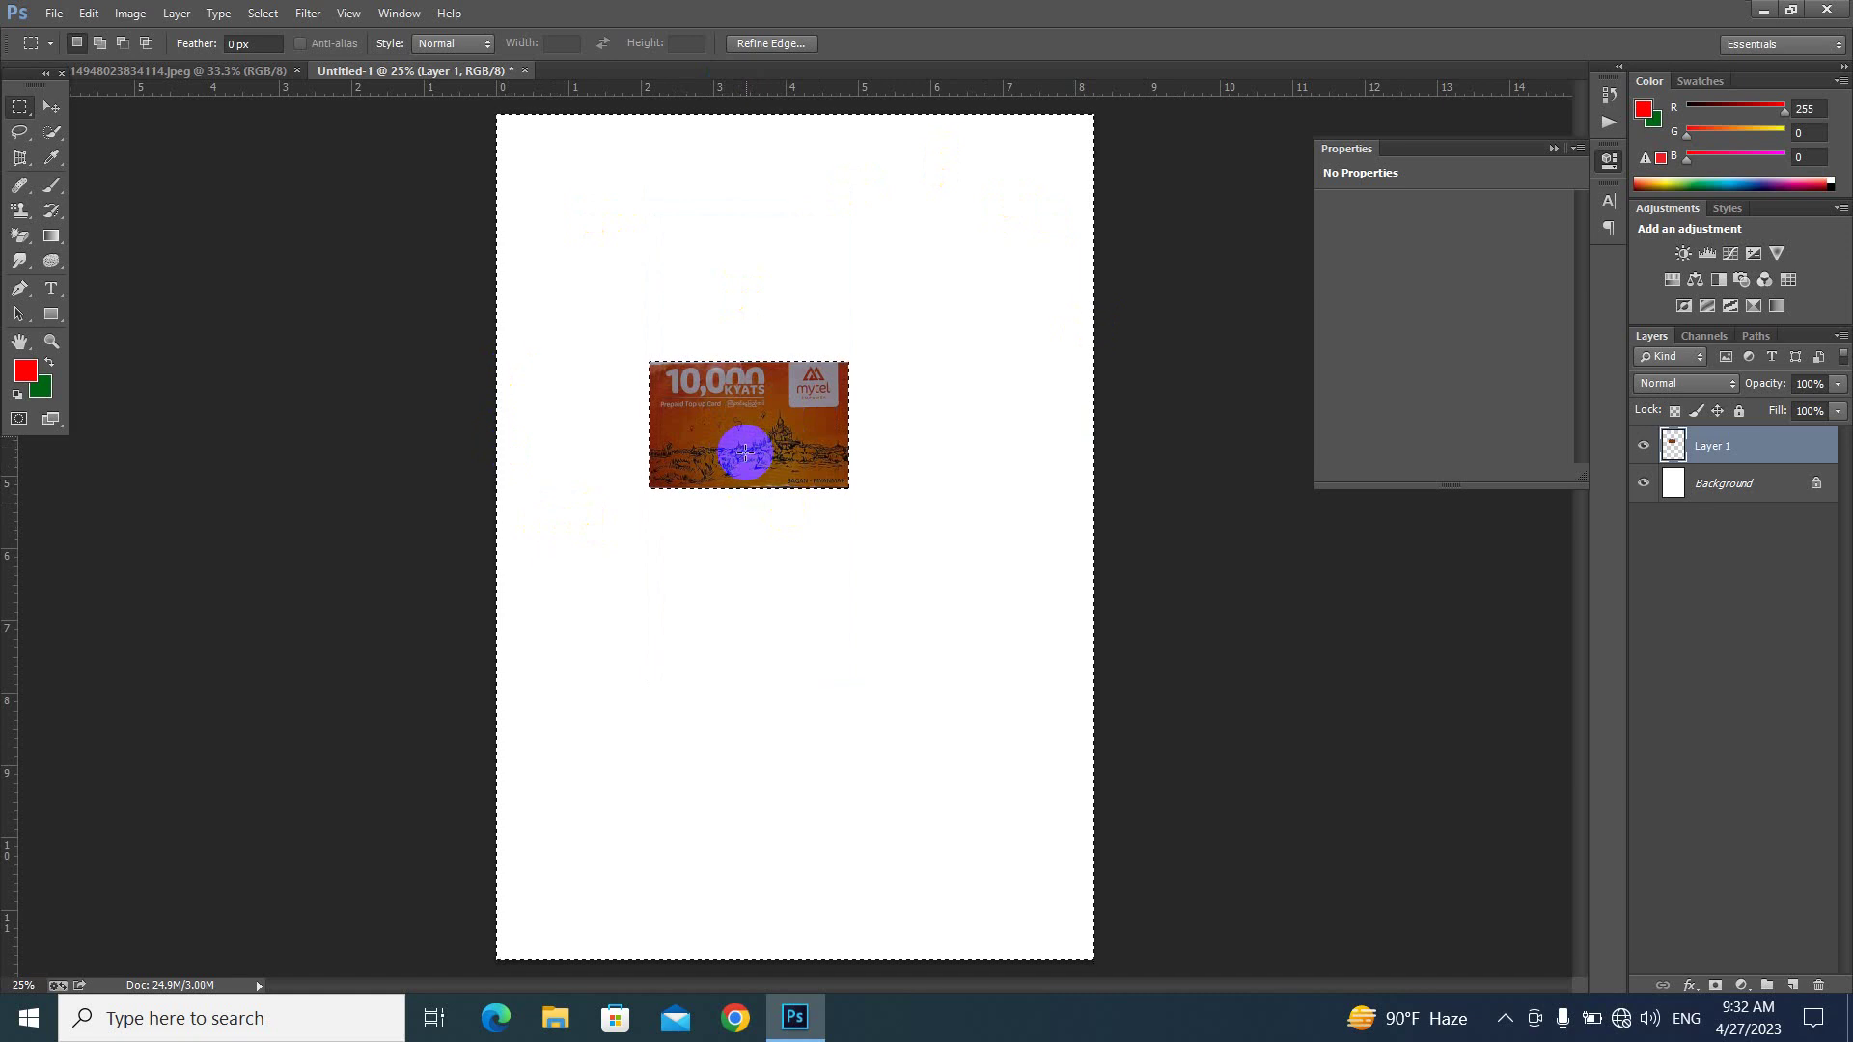
pyautogui.moveTo(745, 451); pyautogui.dragTo(752, 392)
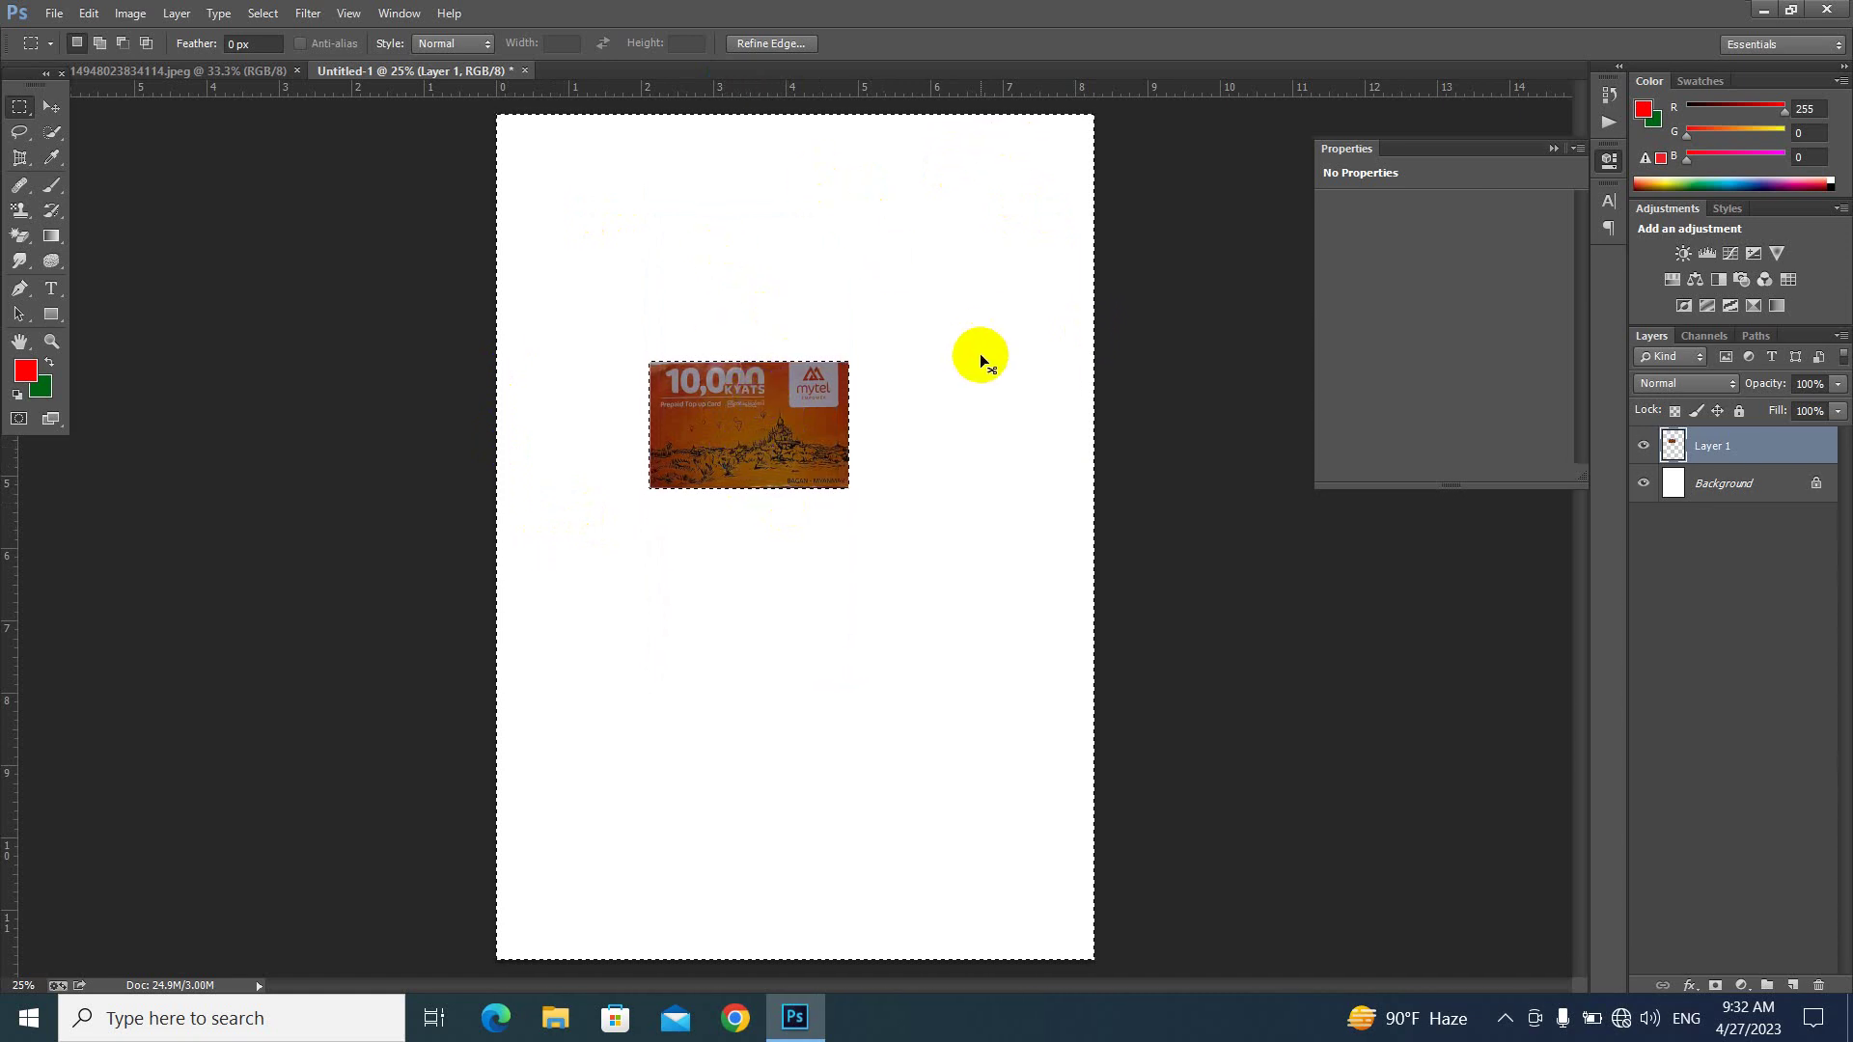
# - Deselect and adjust the trimmed card on the page
pyautogui.hotkey('ctrl', 'd')
pyautogui.click(761, 483)
pyautogui.moveTo(766, 427); pyautogui.dragTo(761, 446)
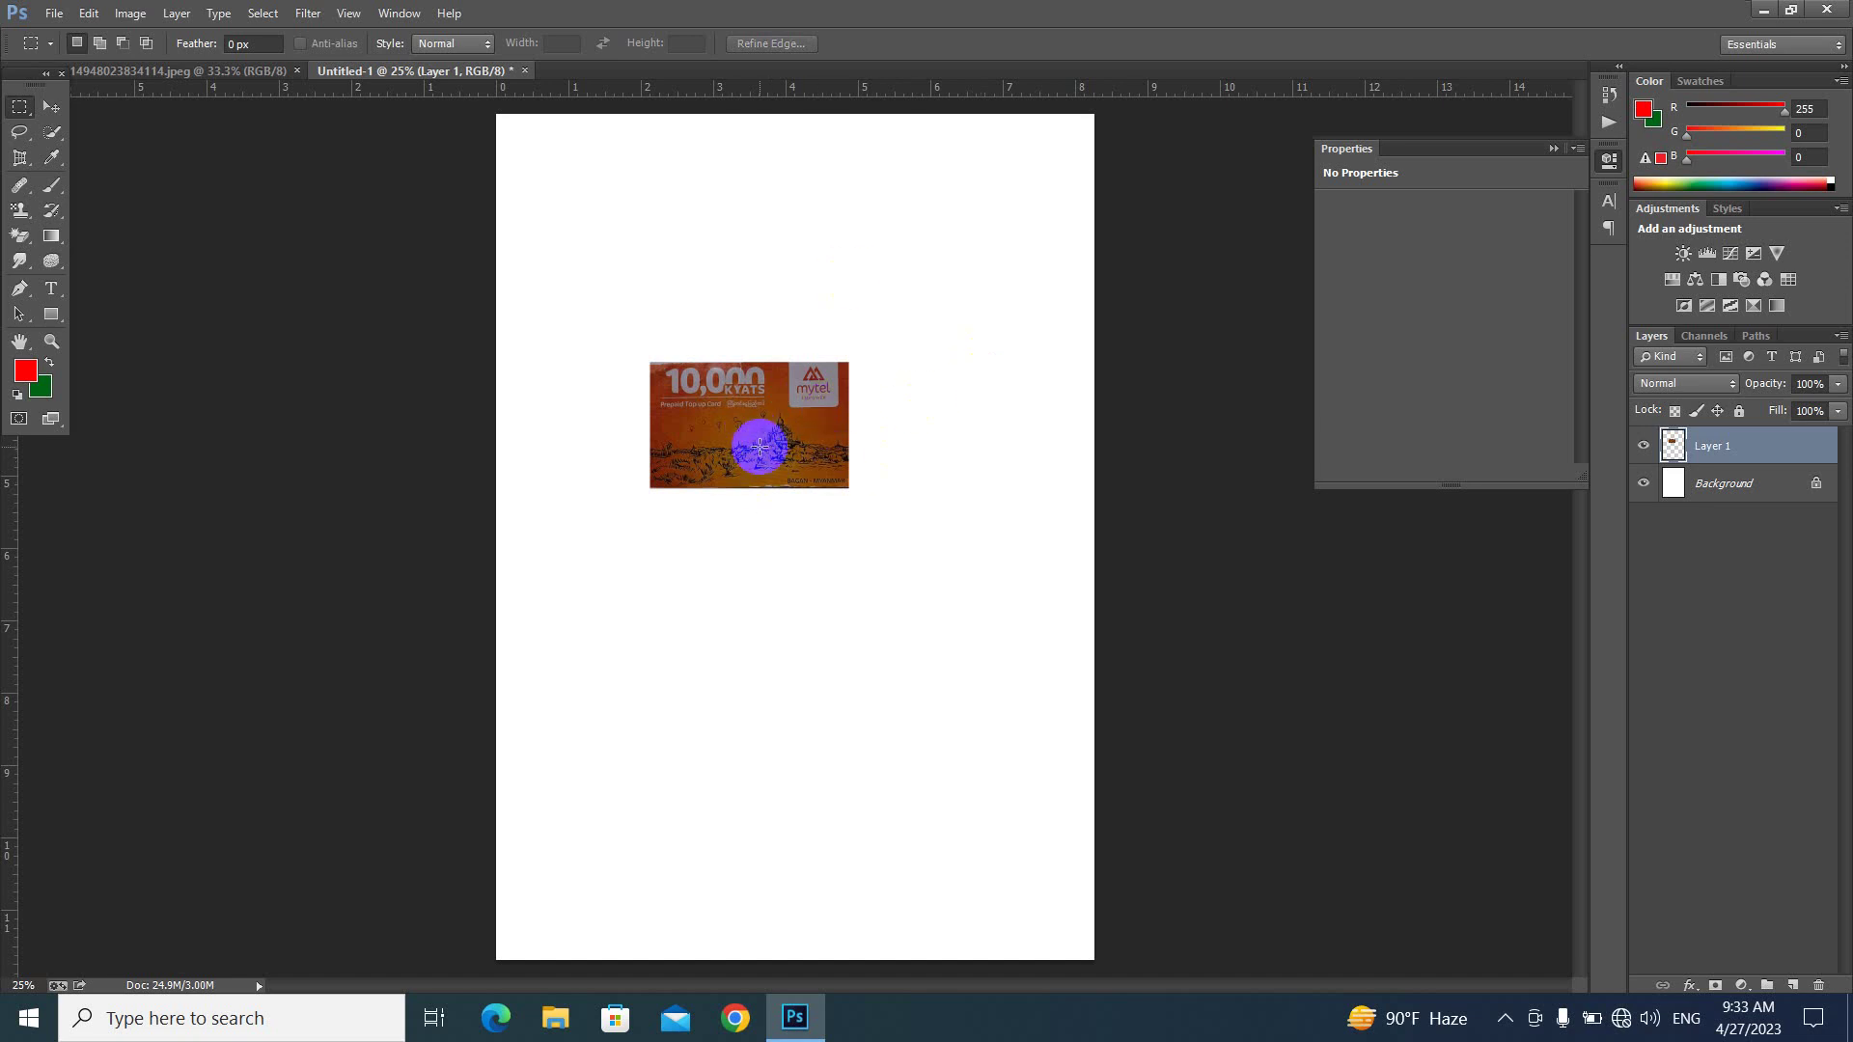
pyautogui.click(744, 302)
pyautogui.moveTo(744, 421); pyautogui.dragTo(730, 385)
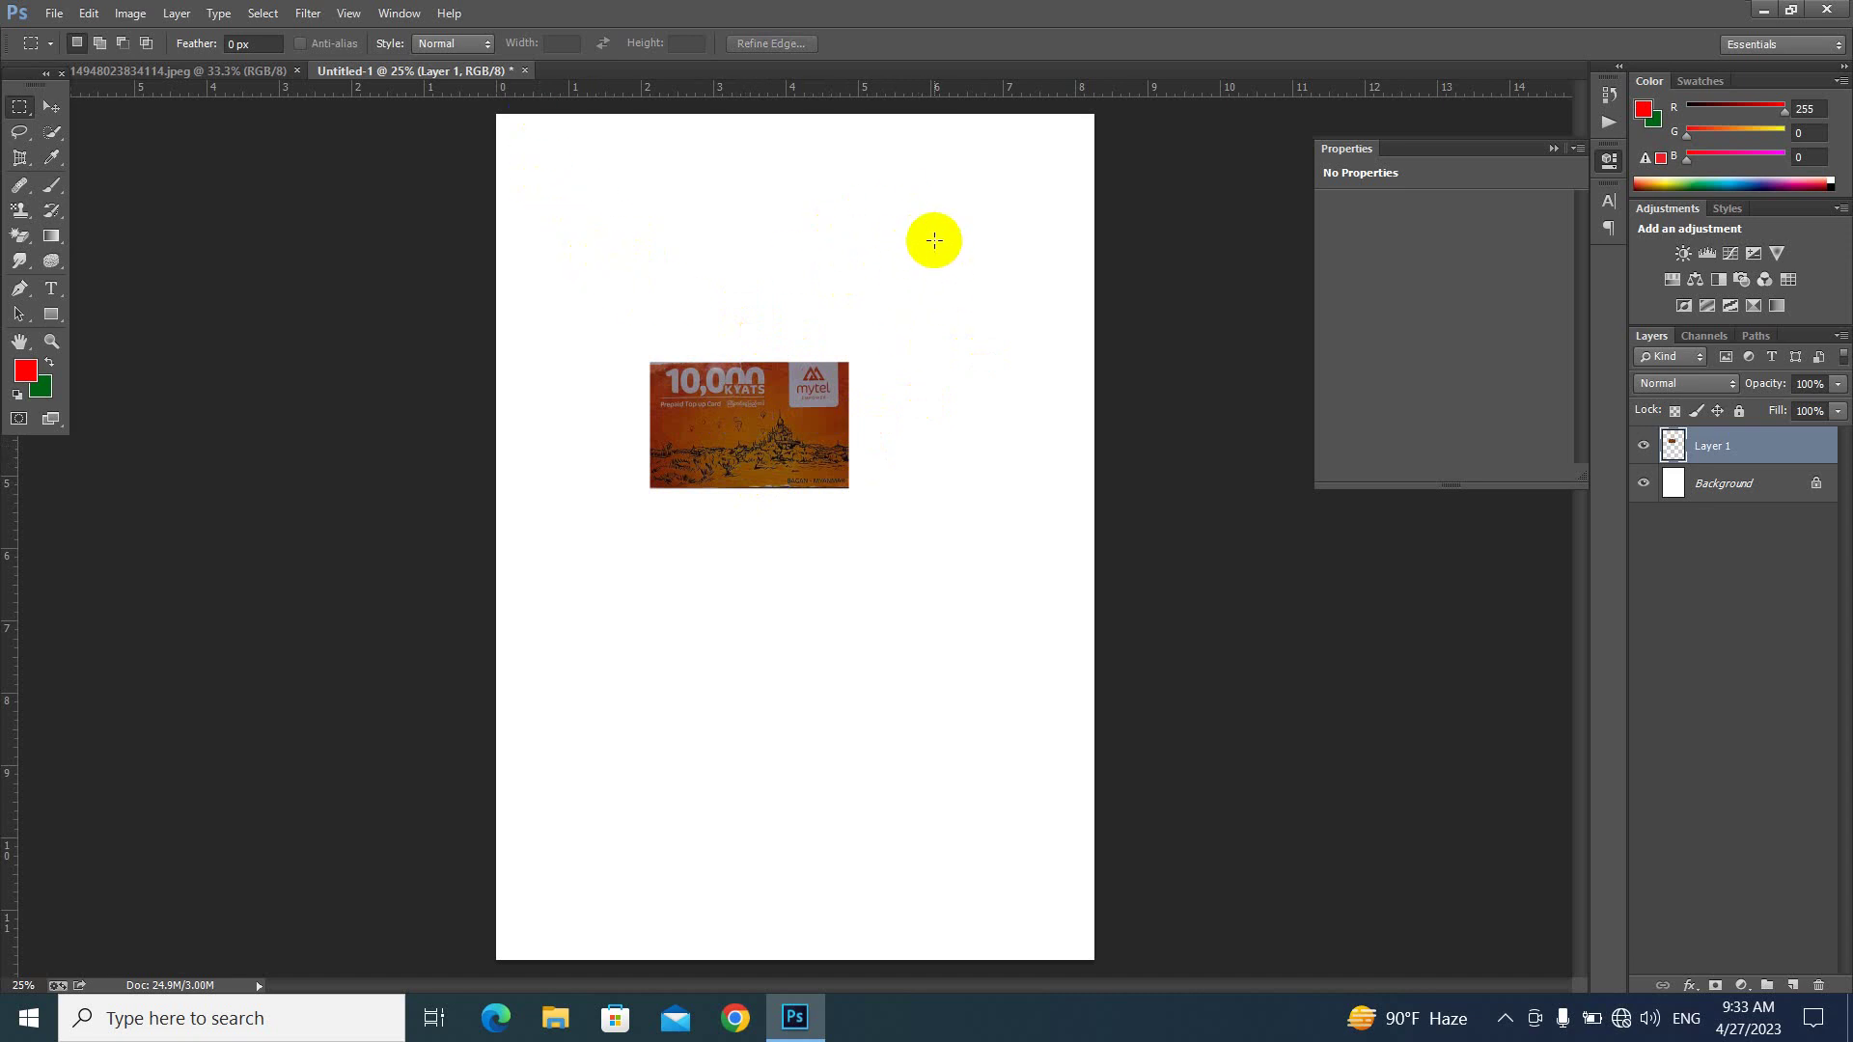
pyautogui.click(738, 400)
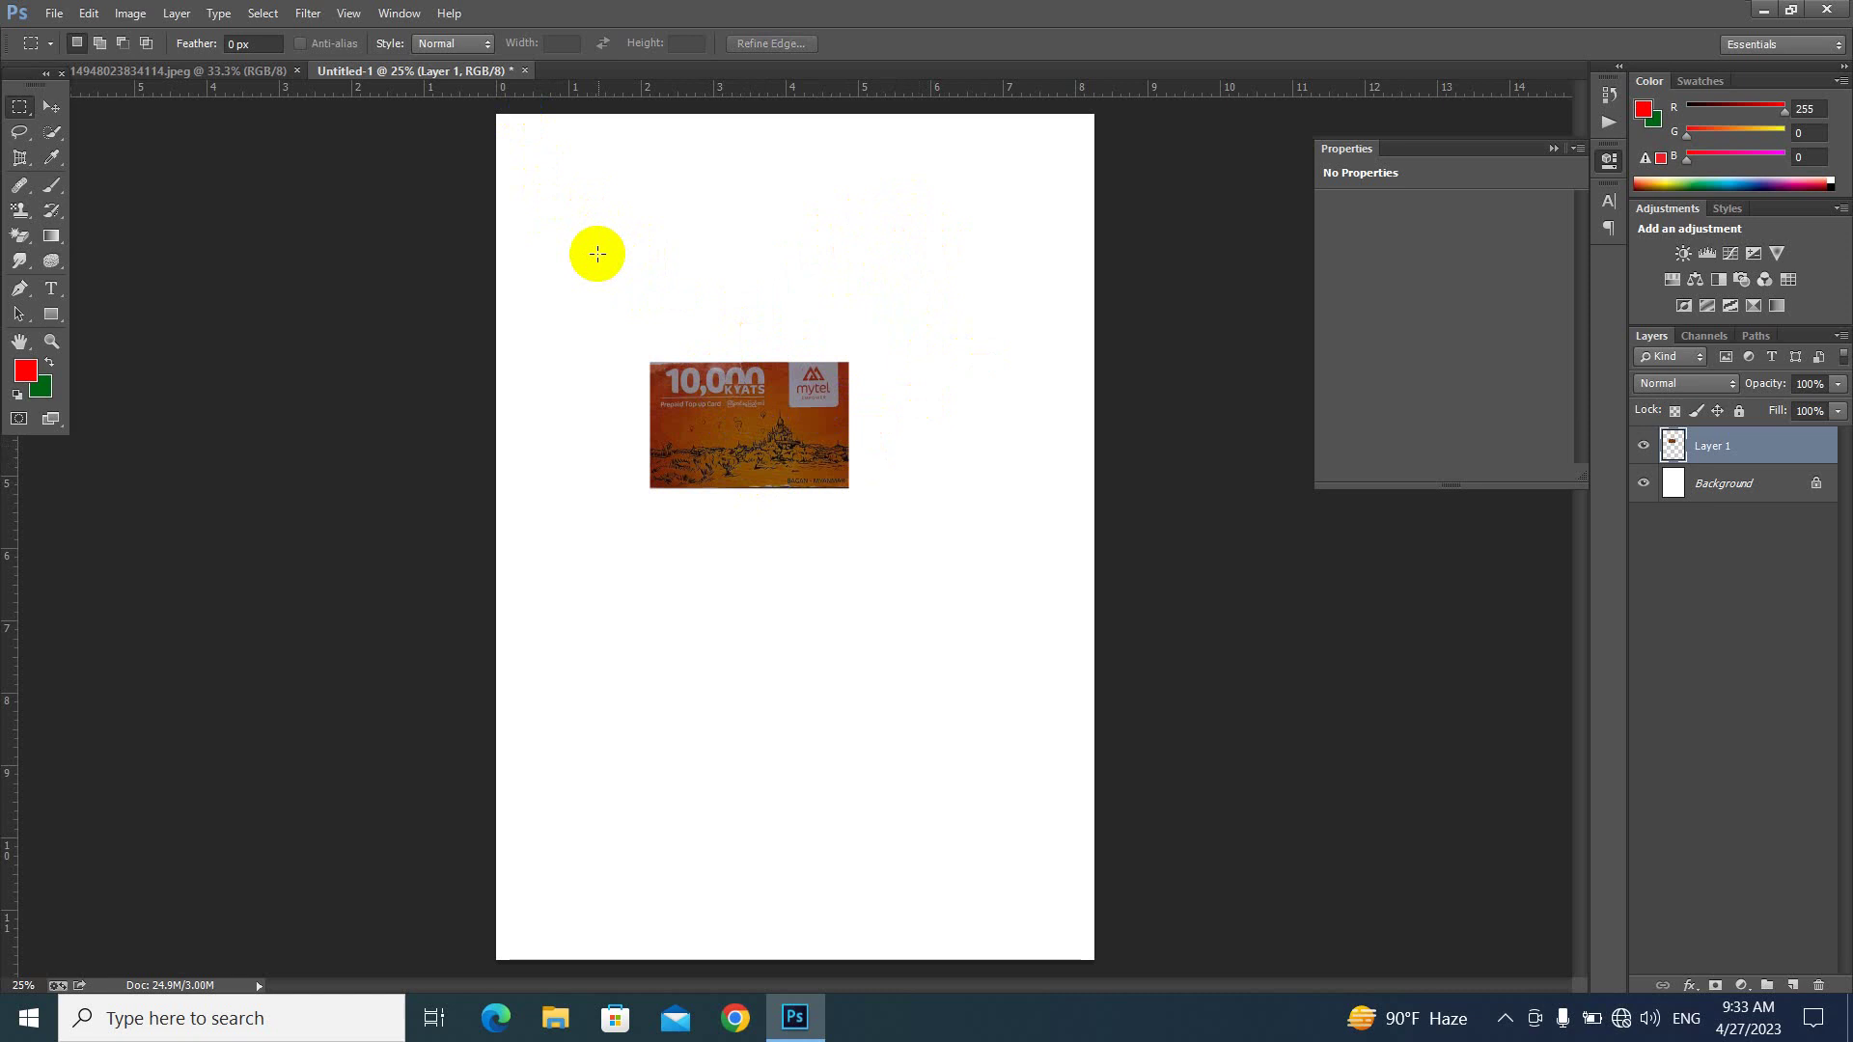
# - Place the card in the top-left corner and free-transform it to about 138%
pyautogui.click(52, 109)
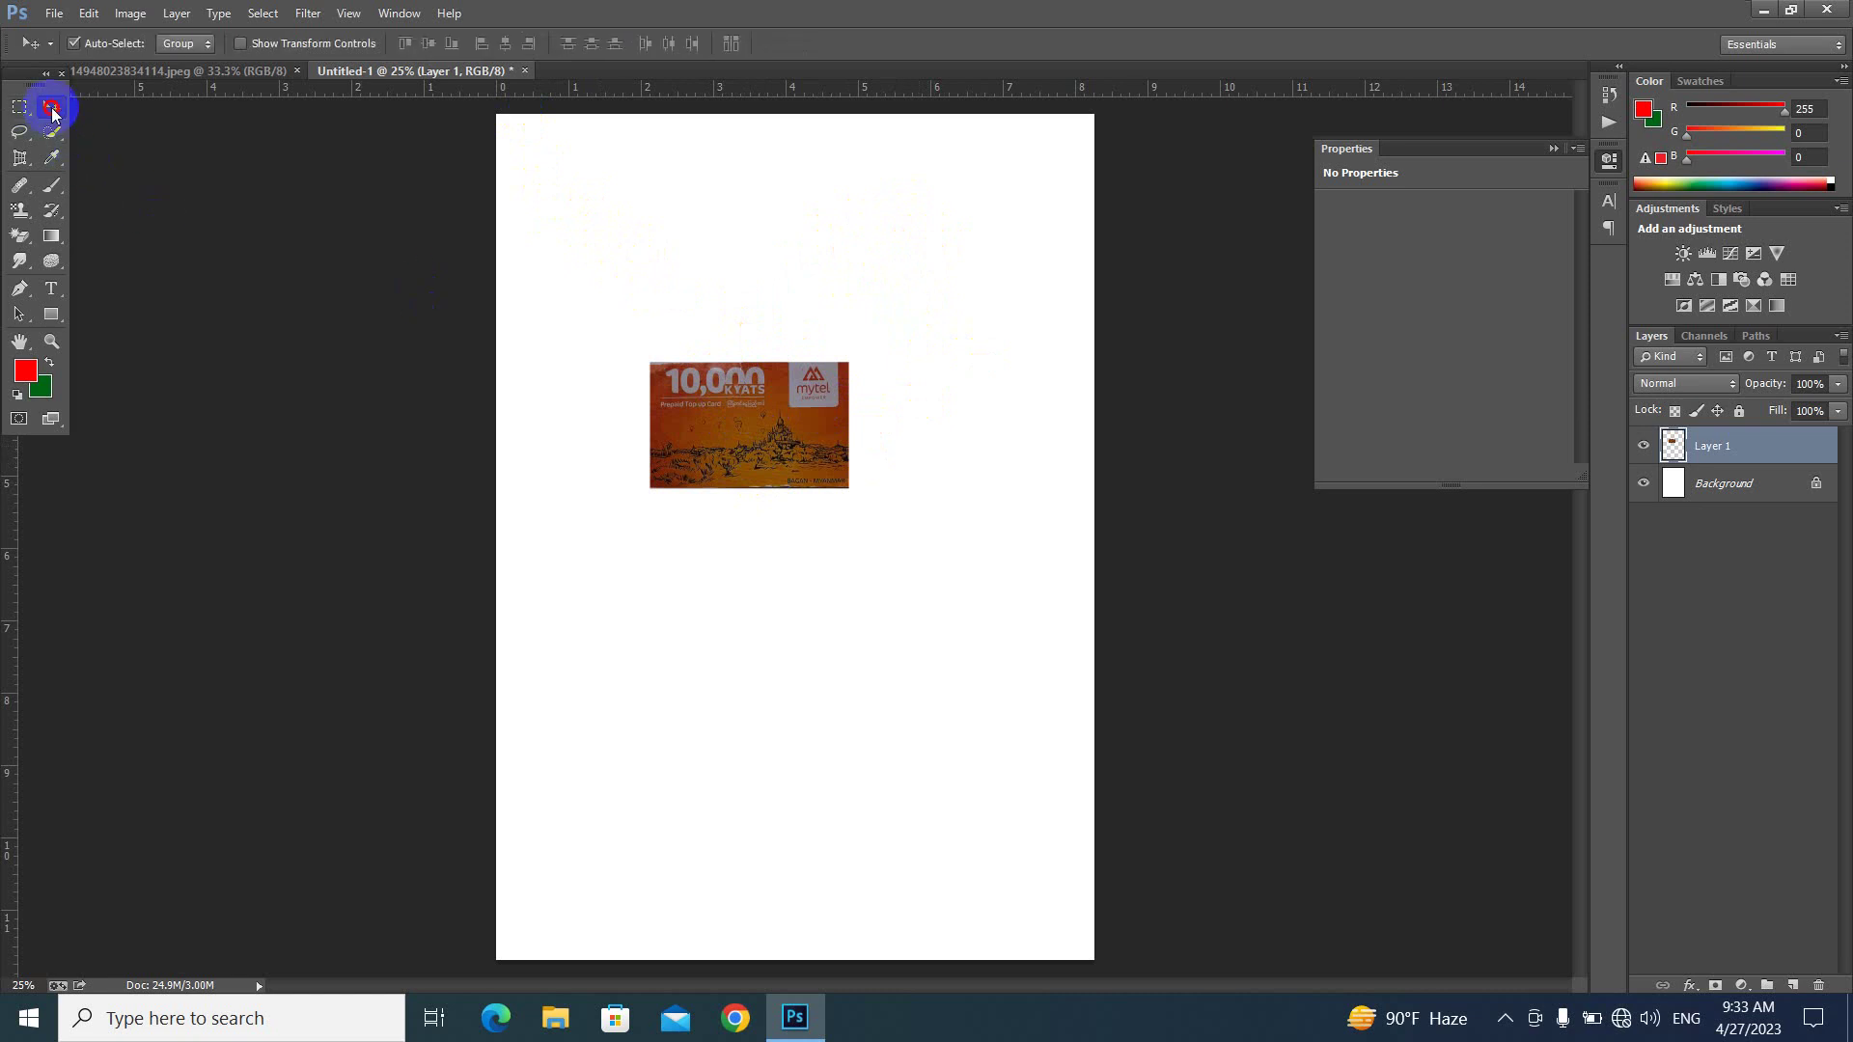
pyautogui.moveTo(756, 428)
pyautogui.mouseDown()
pyautogui.moveTo(623, 201)
pyautogui.moveTo(651, 260)
pyautogui.mouseUp()
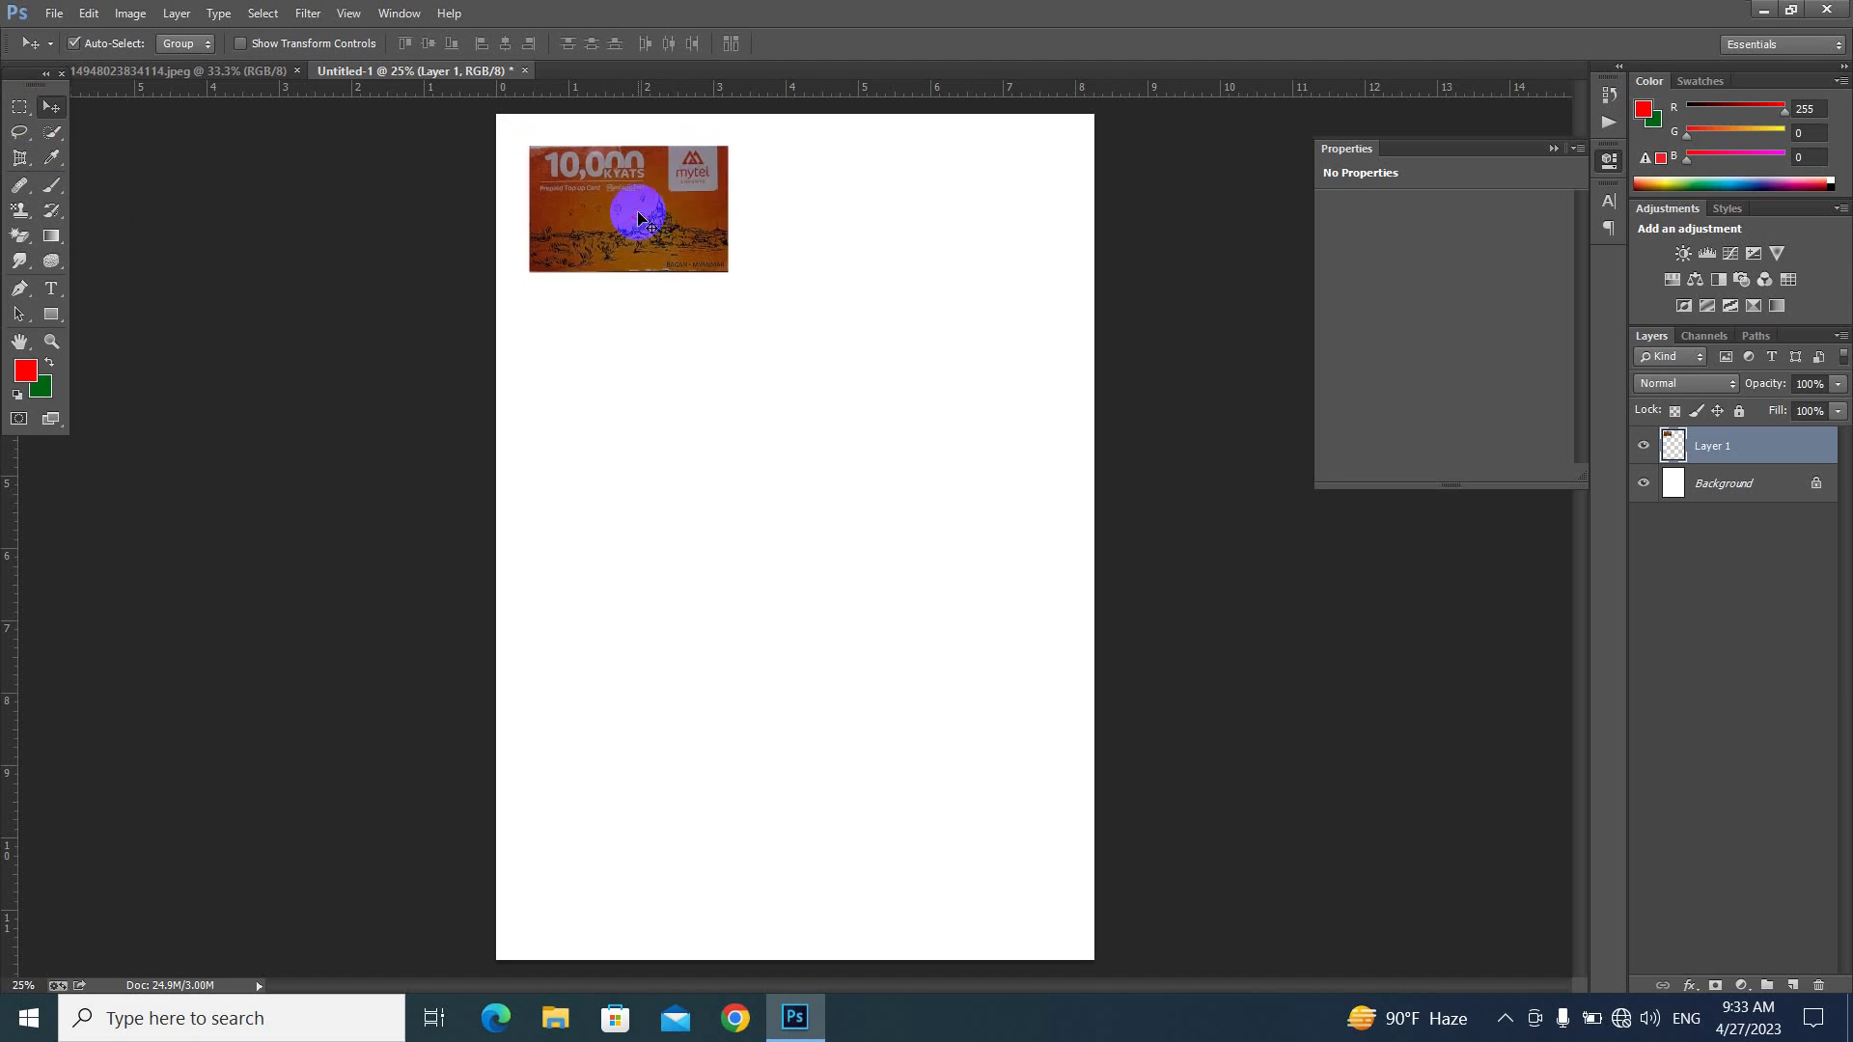
pyautogui.hotkey('ctrl', 't')
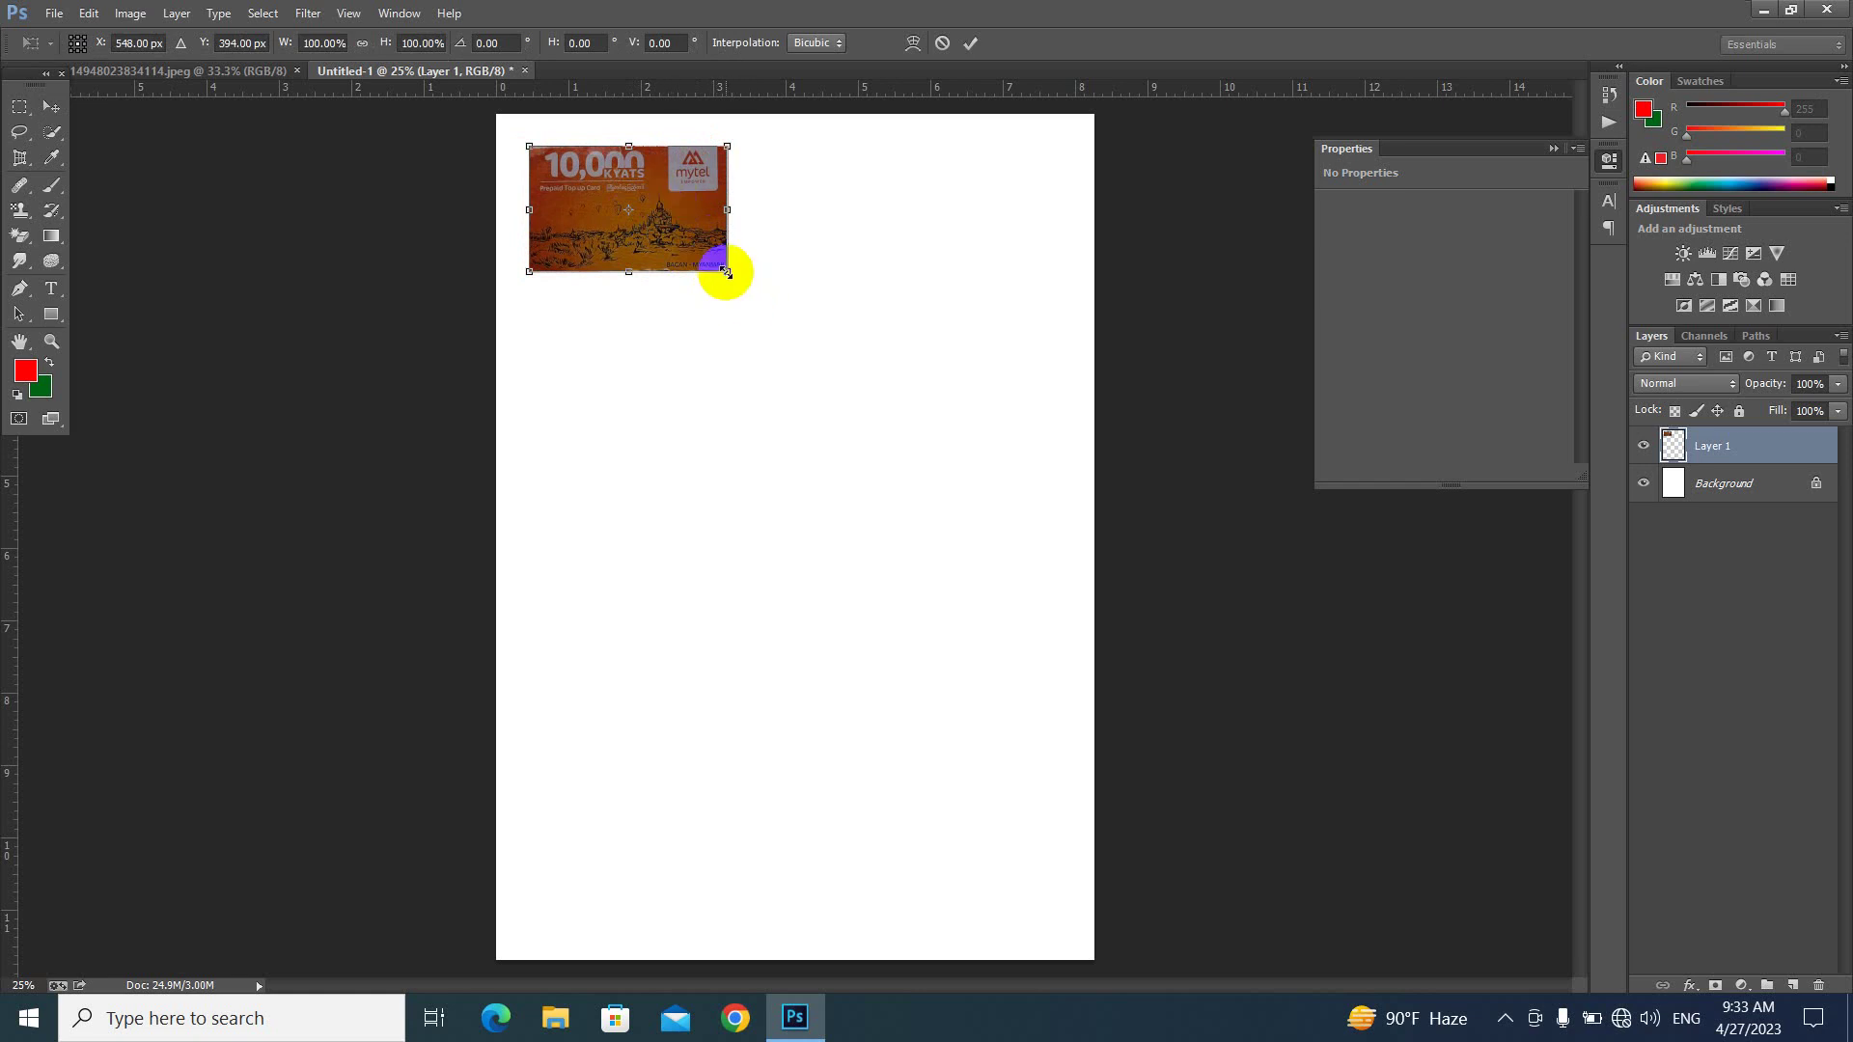
pyautogui.moveTo(726, 273); pyautogui.dragTo(758, 301)
pyautogui.moveTo(715, 236); pyautogui.dragTo(735, 243)
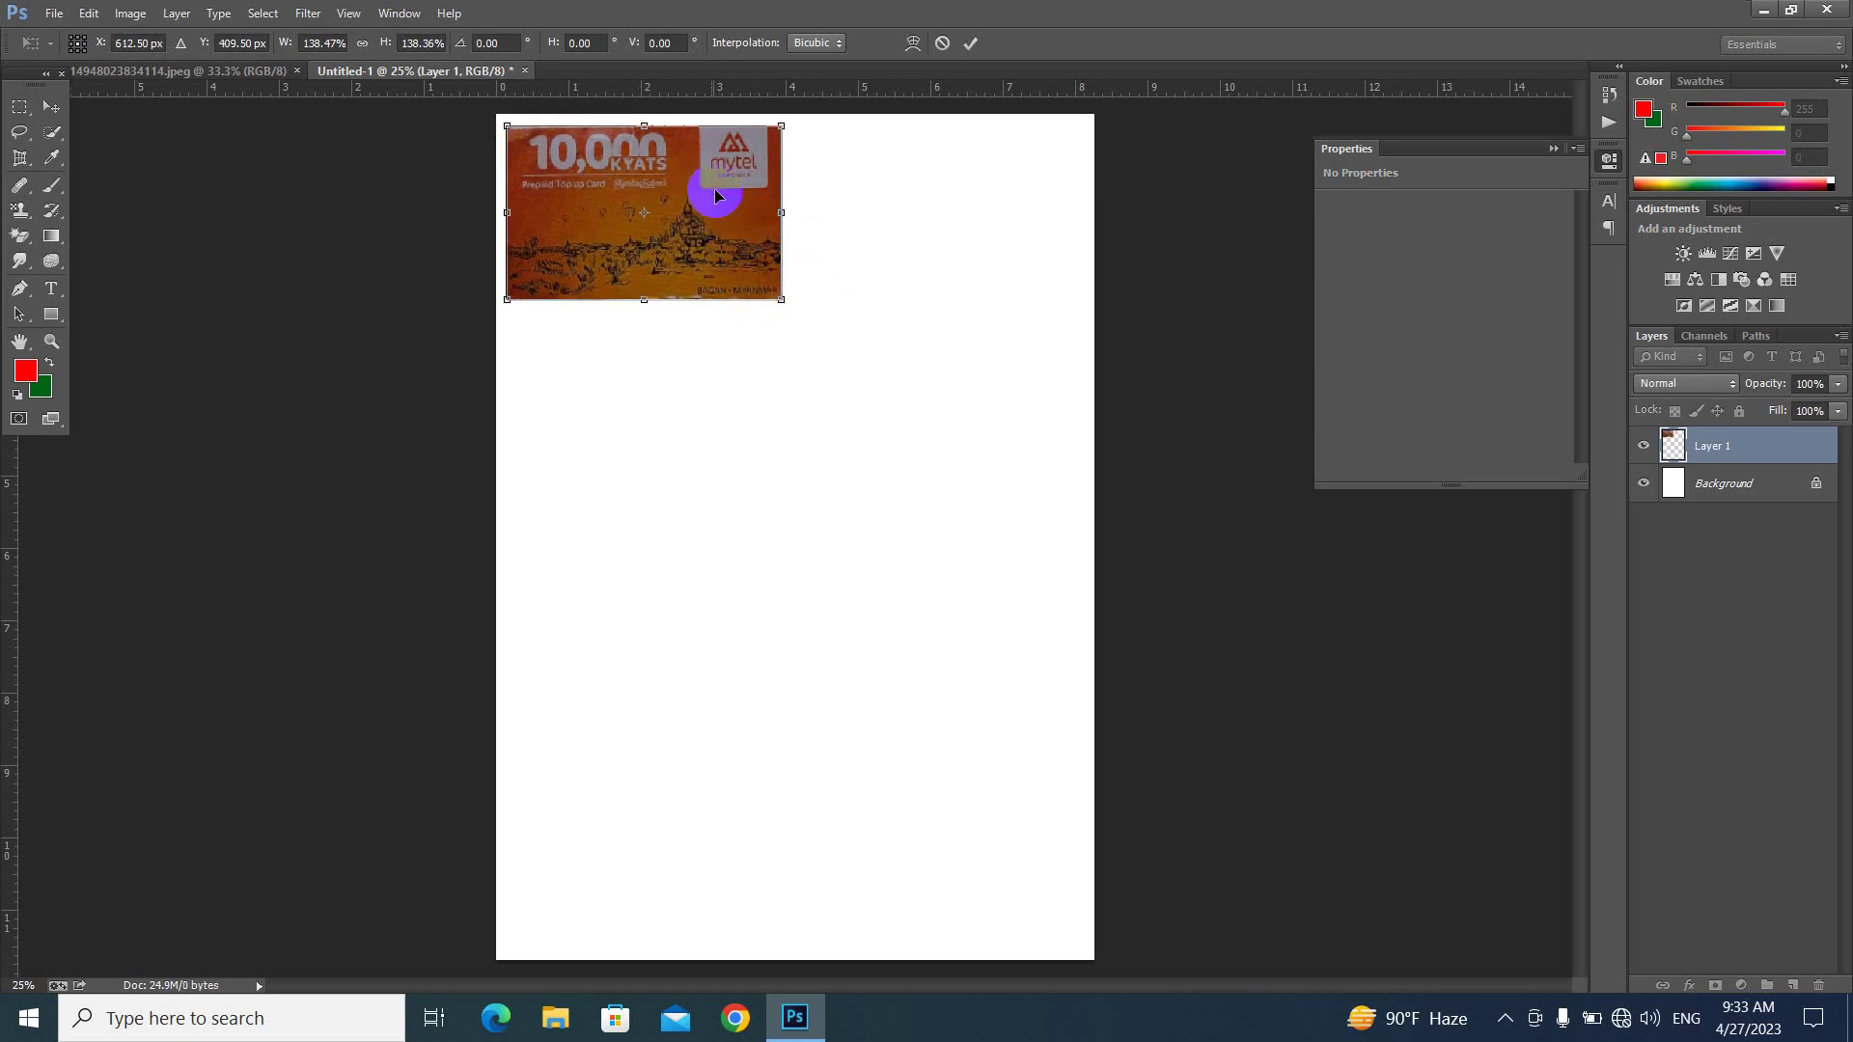
pyautogui.press('Return')
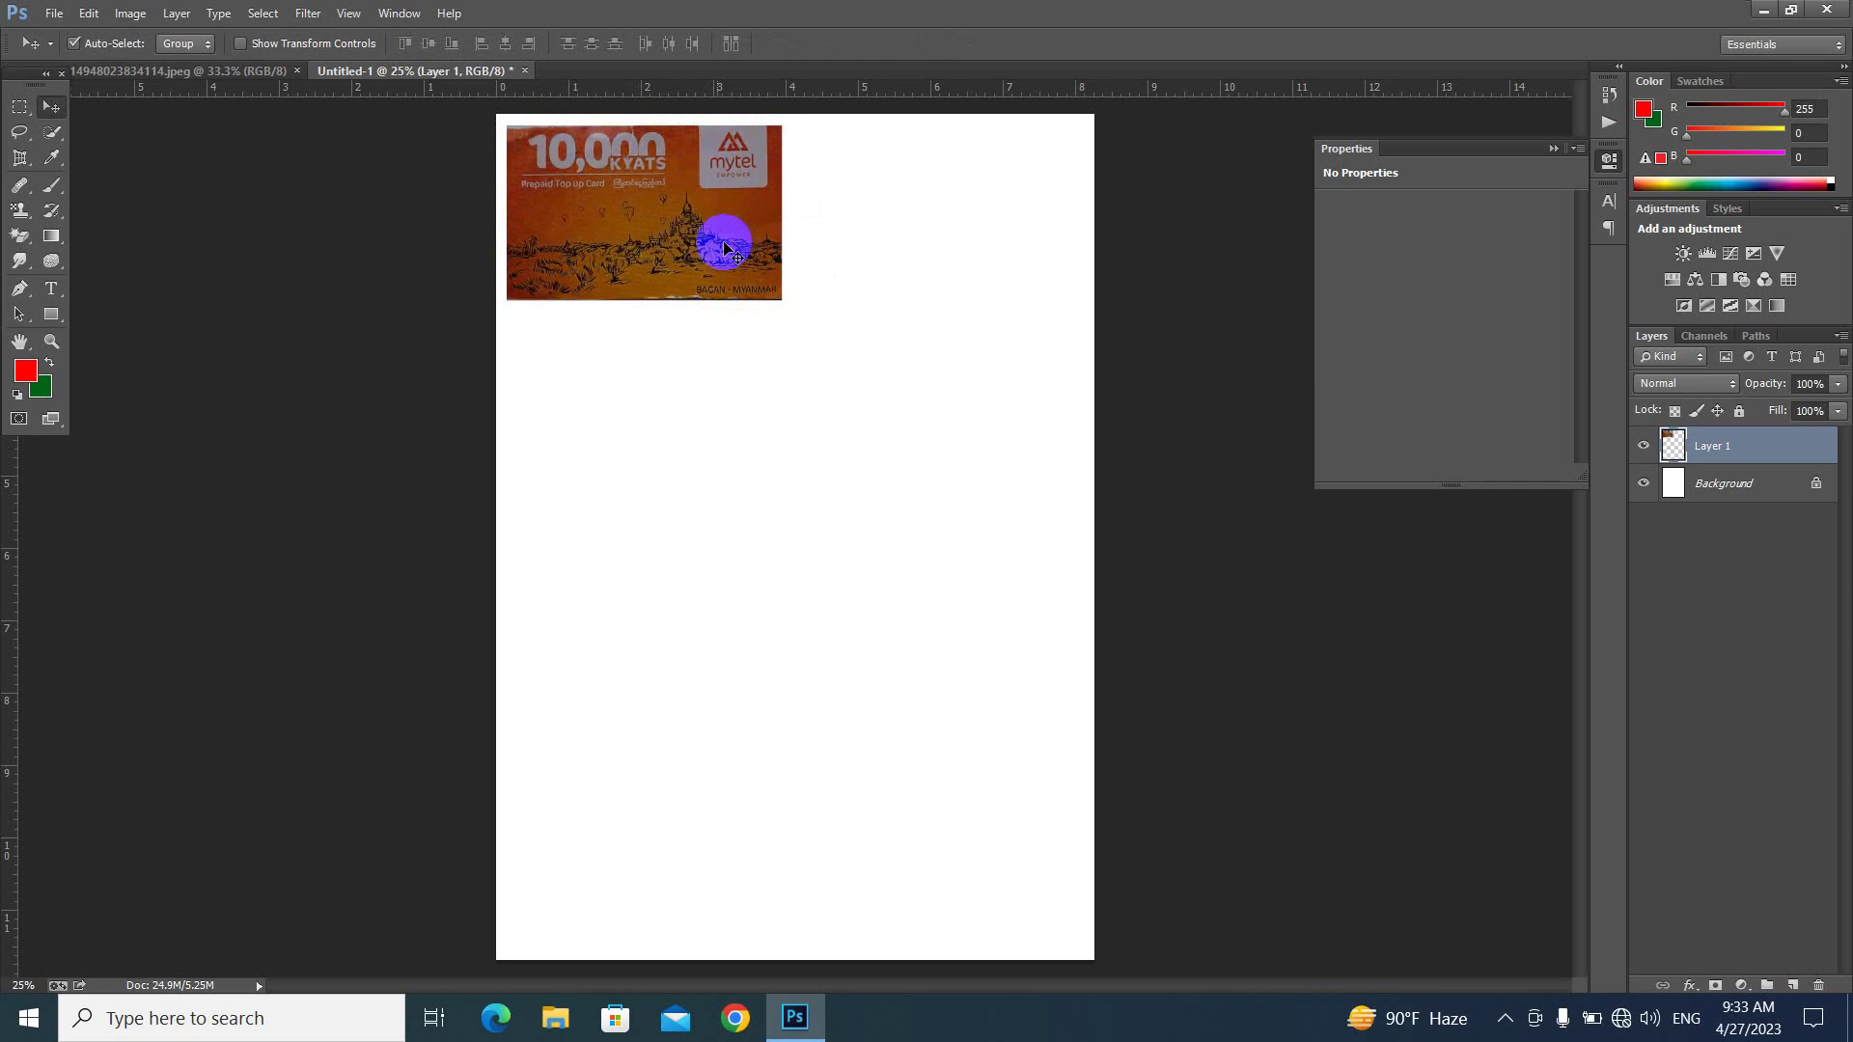
# - Alt-drag the card right to make Layer 1 copy beside the original
pyautogui.moveTo(680, 211)
pyautogui.mouseDown()
pyautogui.moveTo(777, 229)
pyautogui.moveTo(975, 221)
pyautogui.mouseUp()
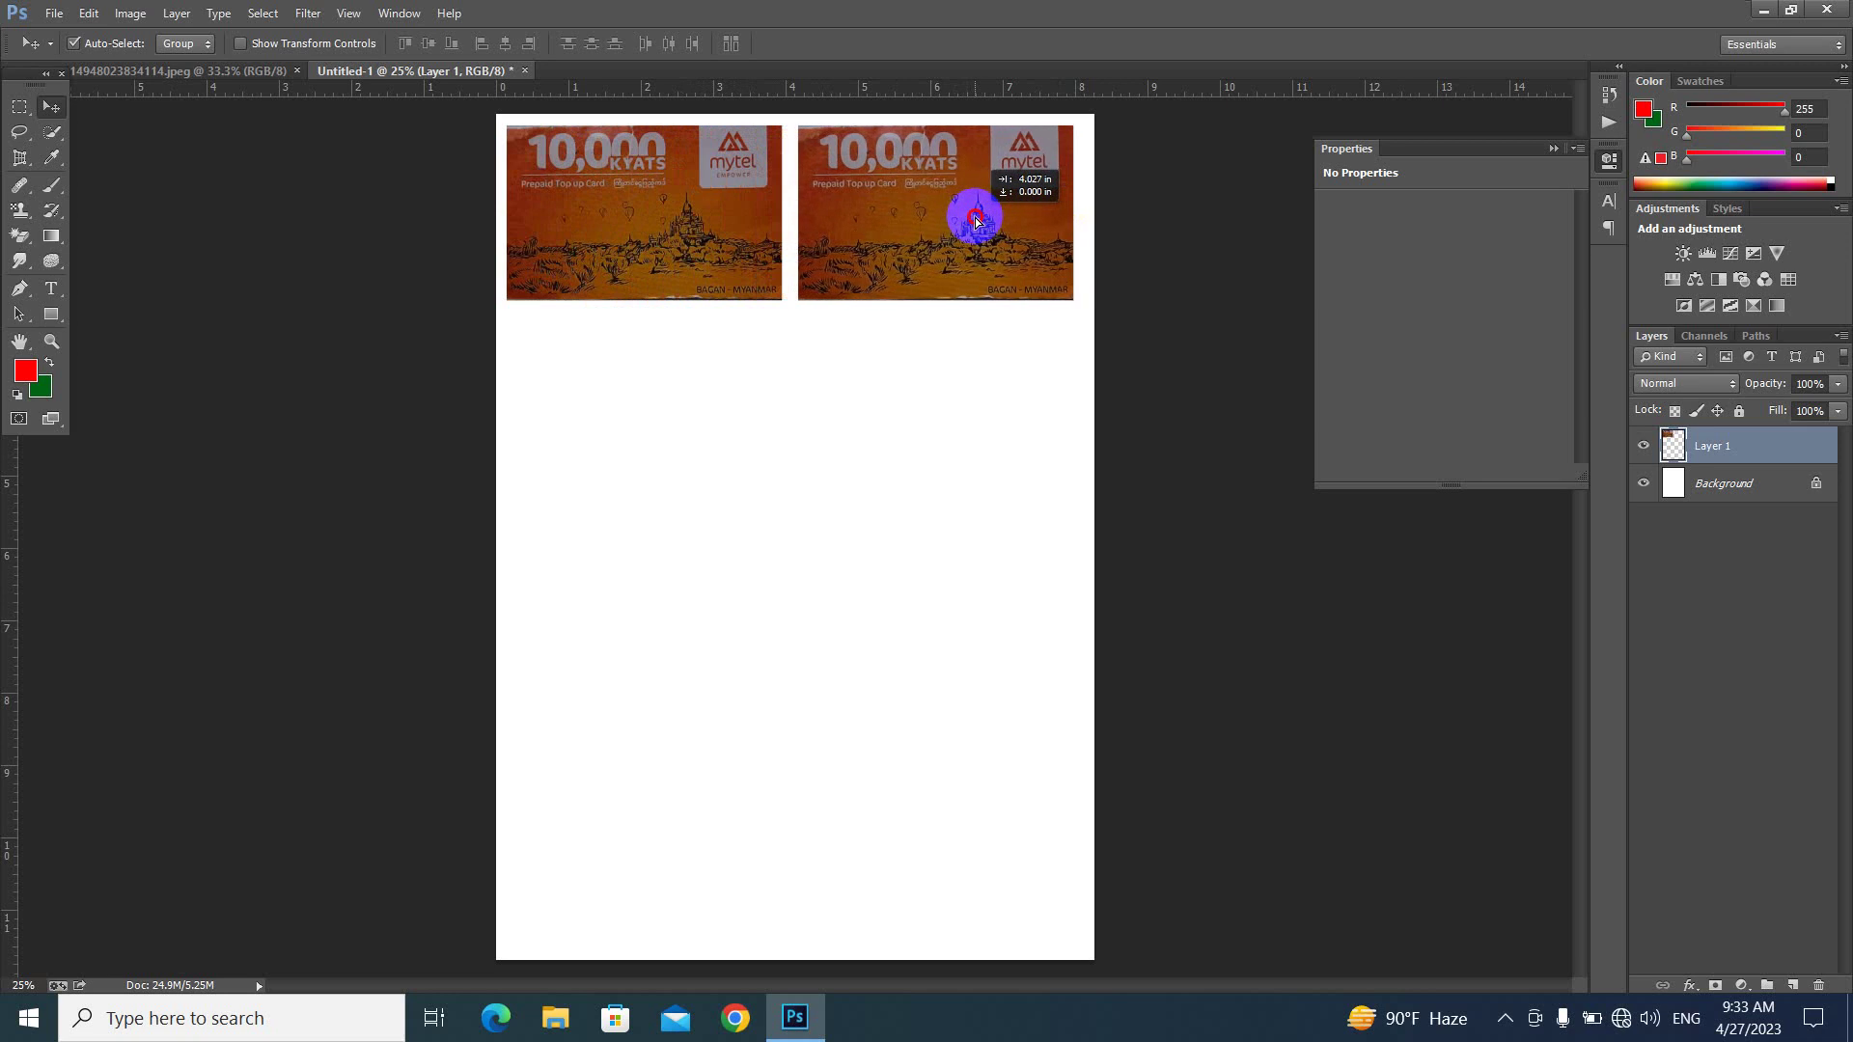
pyautogui.moveTo(975, 221); pyautogui.dragTo(977, 217)
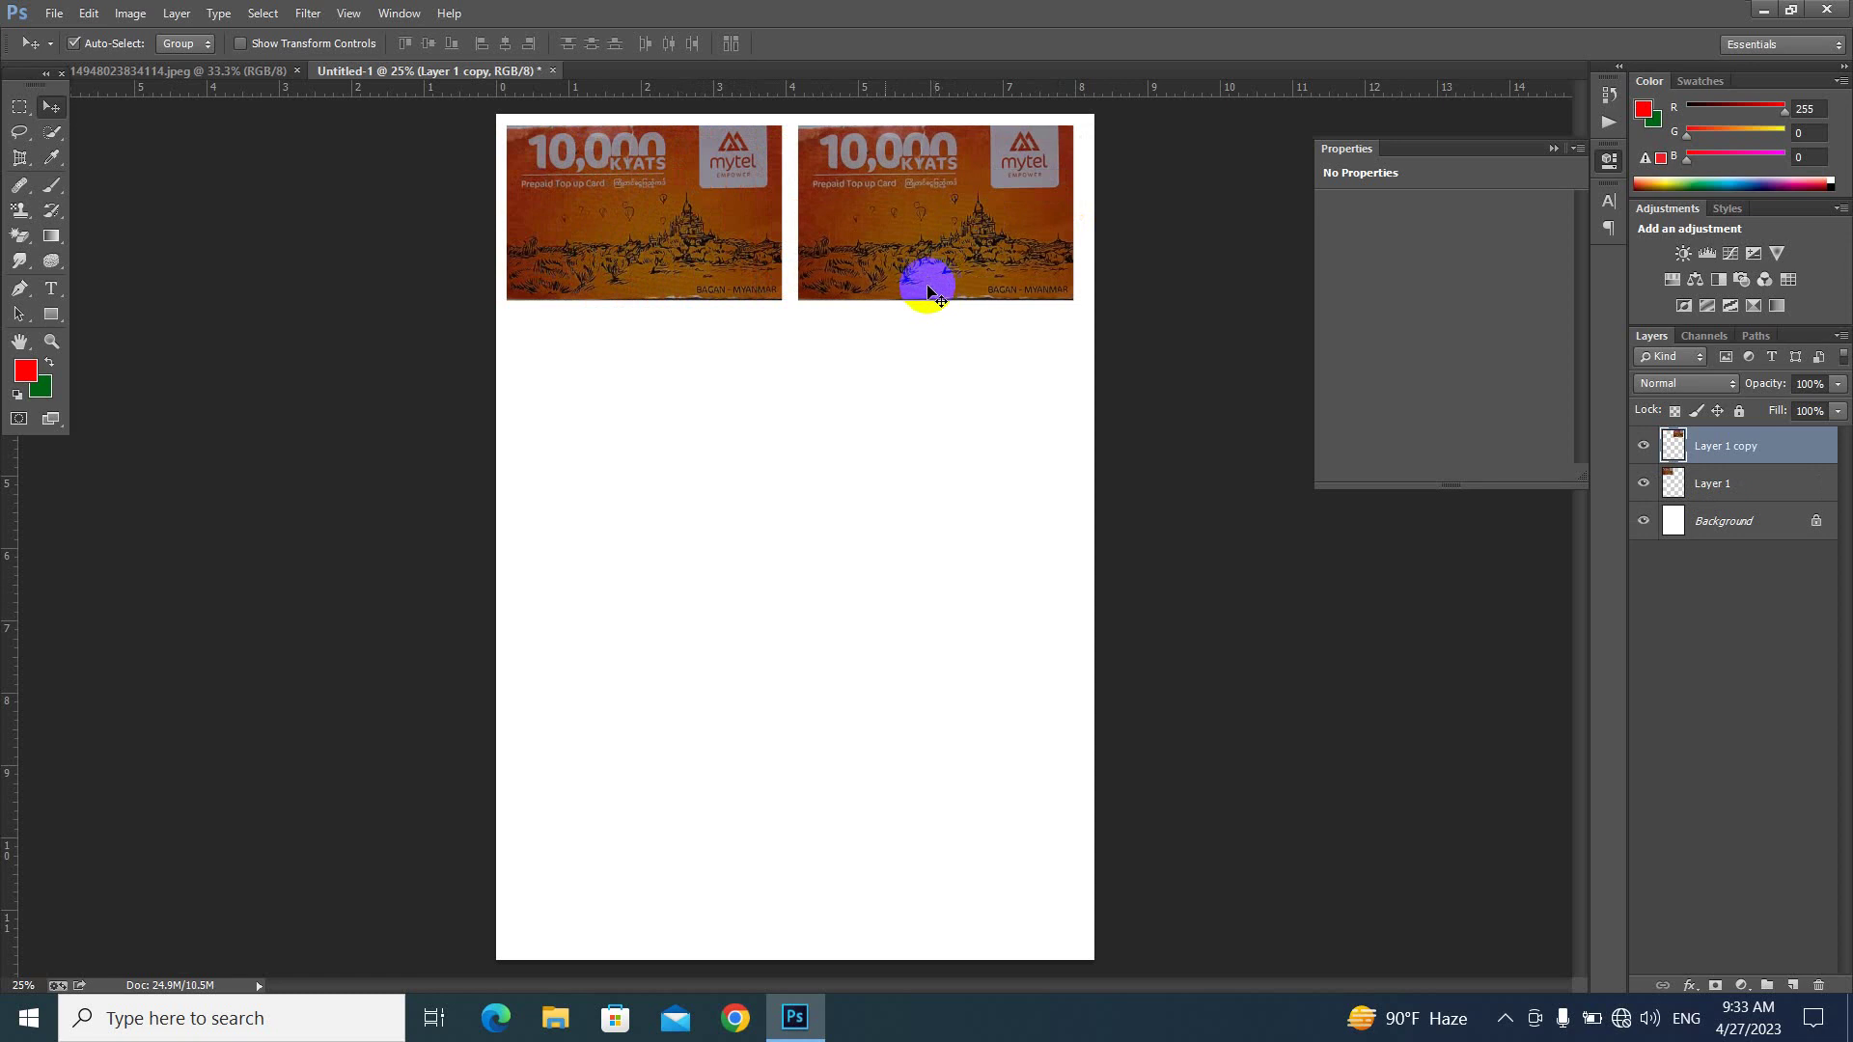
# - Duplicate both top cards downward into a second row
pyautogui.keyDown('shift'); pyautogui.click(1760, 488); pyautogui.keyUp('shift')
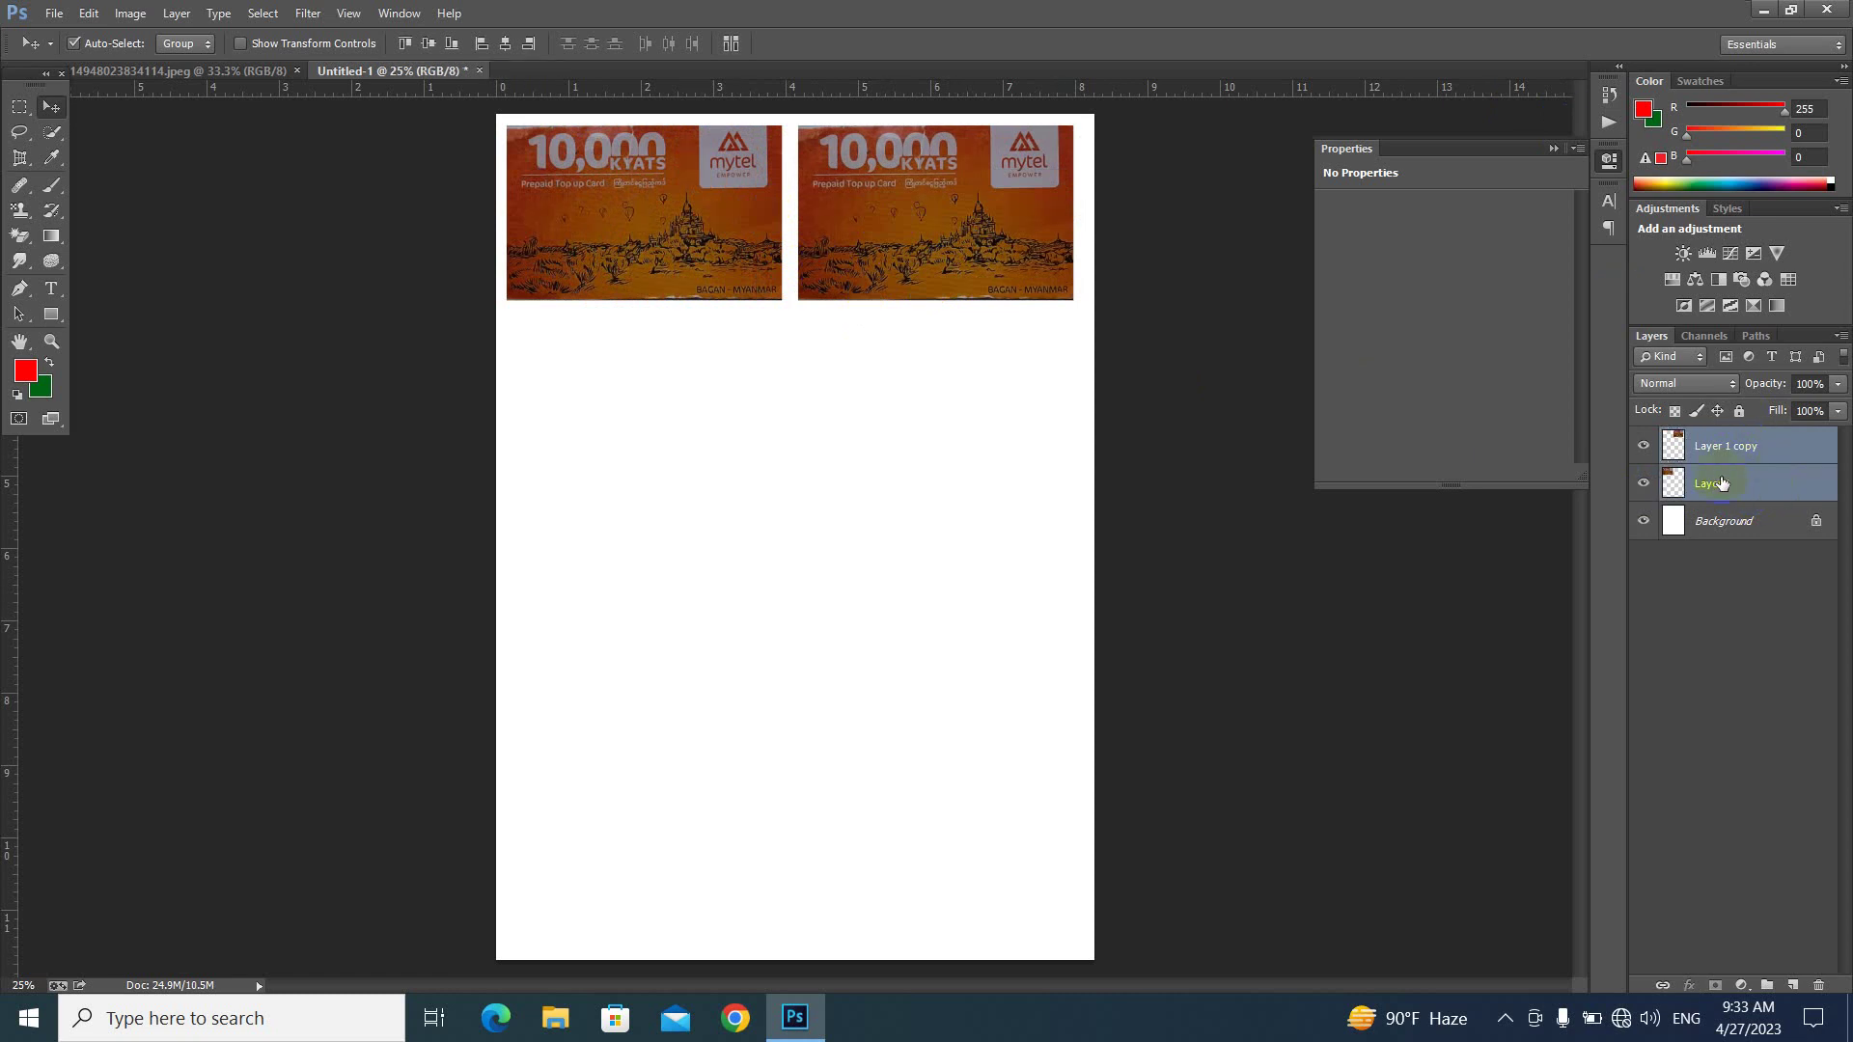
pyautogui.click(907, 244)
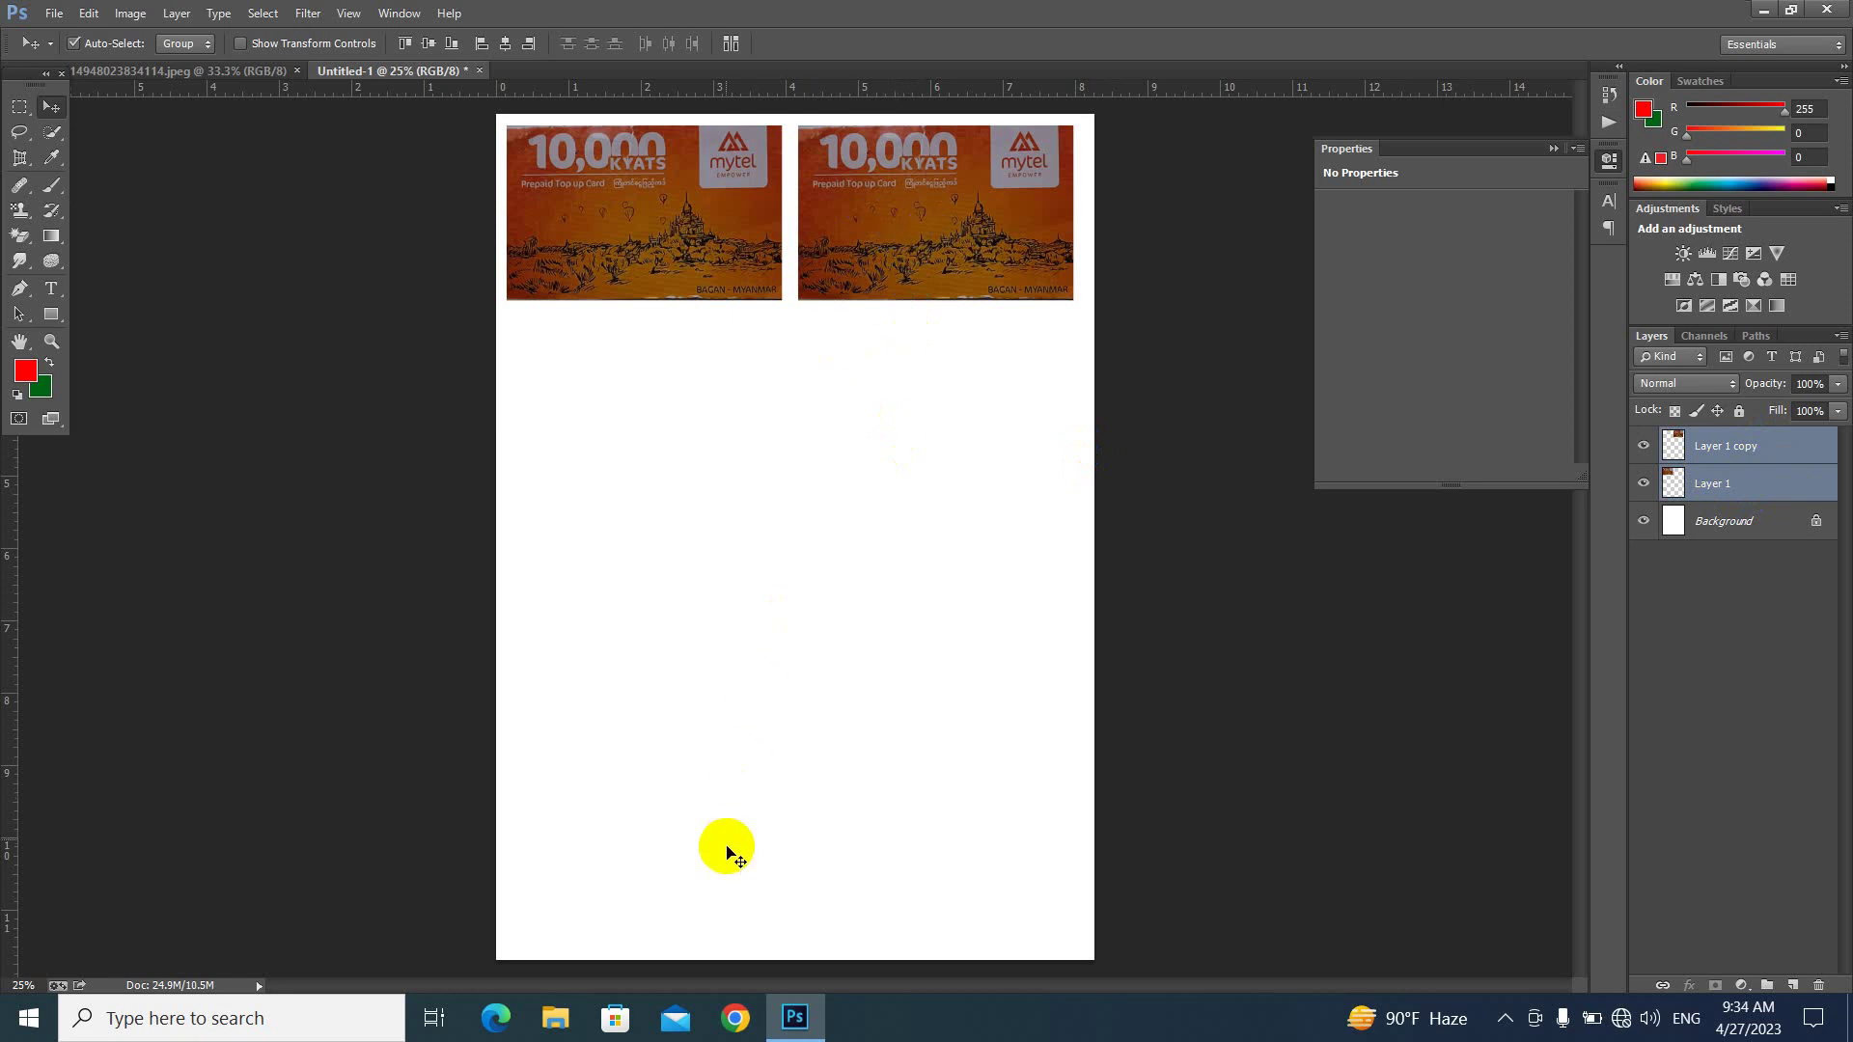
pyautogui.moveTo(907, 220); pyautogui.dragTo(905, 400)
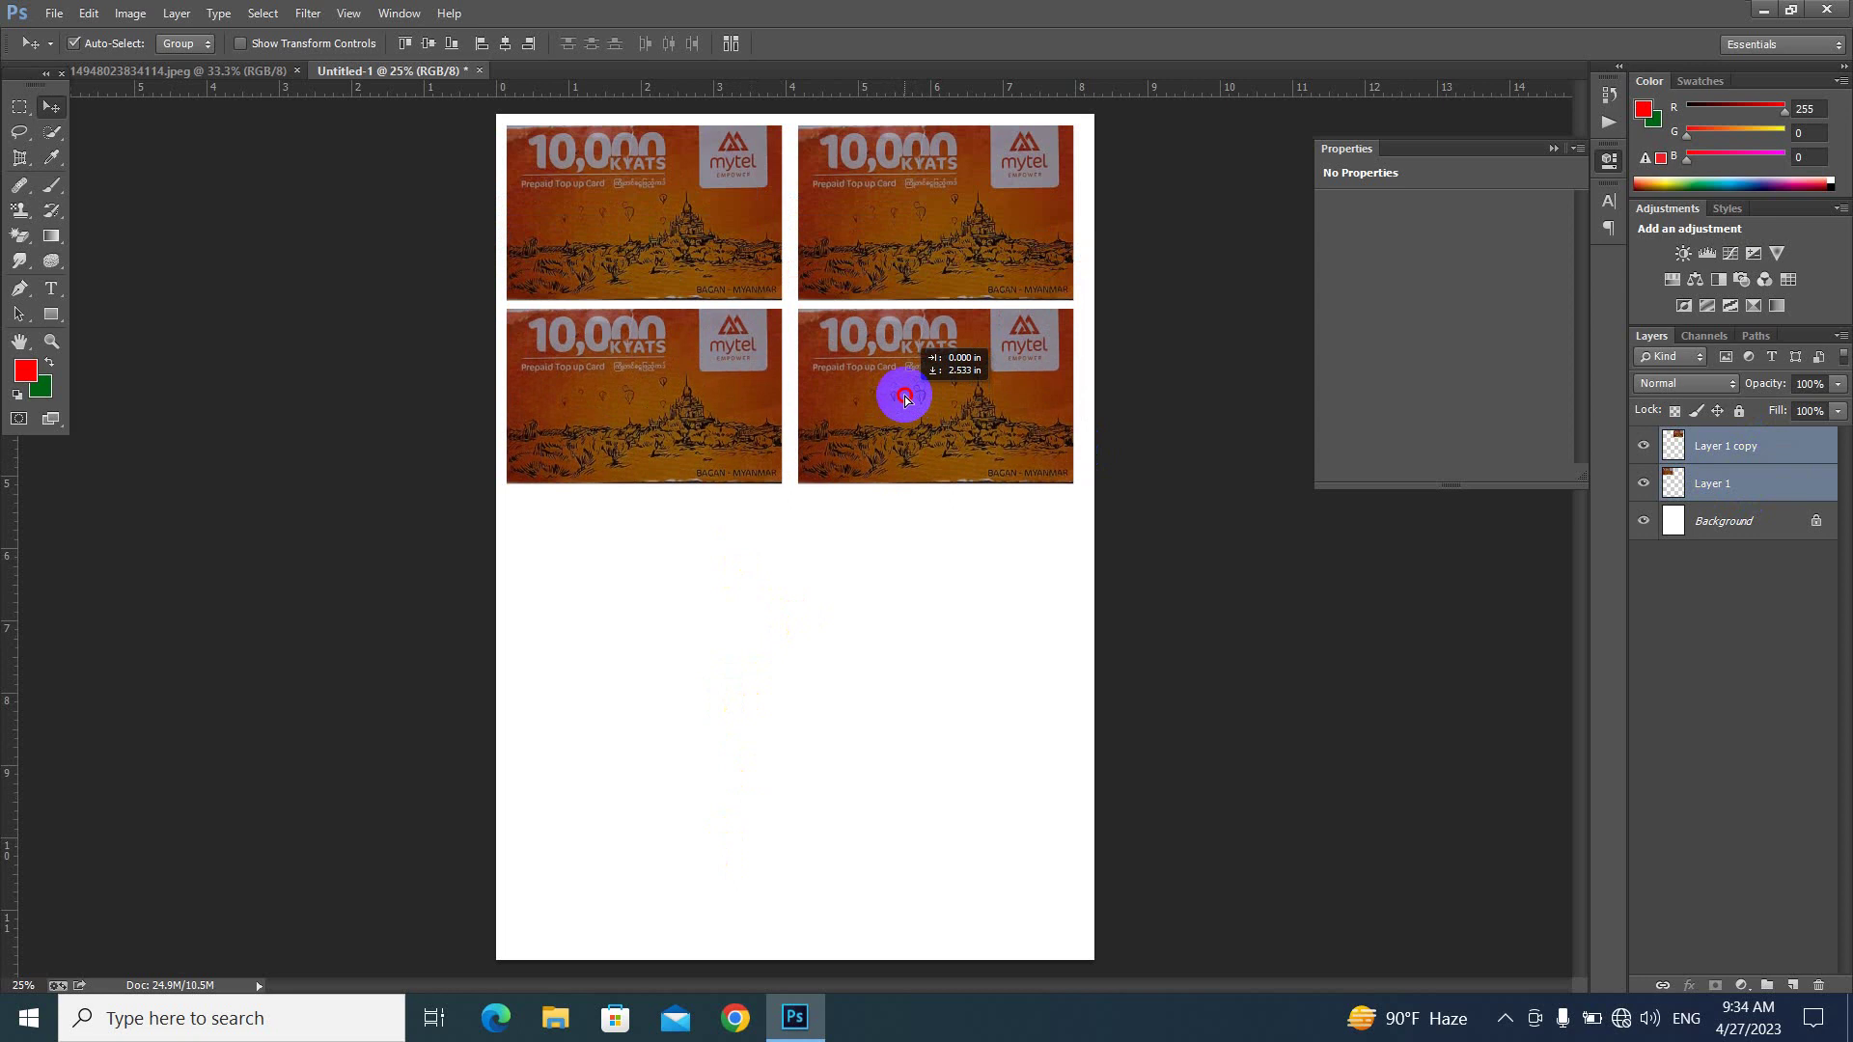
pyautogui.moveTo(905, 399); pyautogui.dragTo(903, 396)
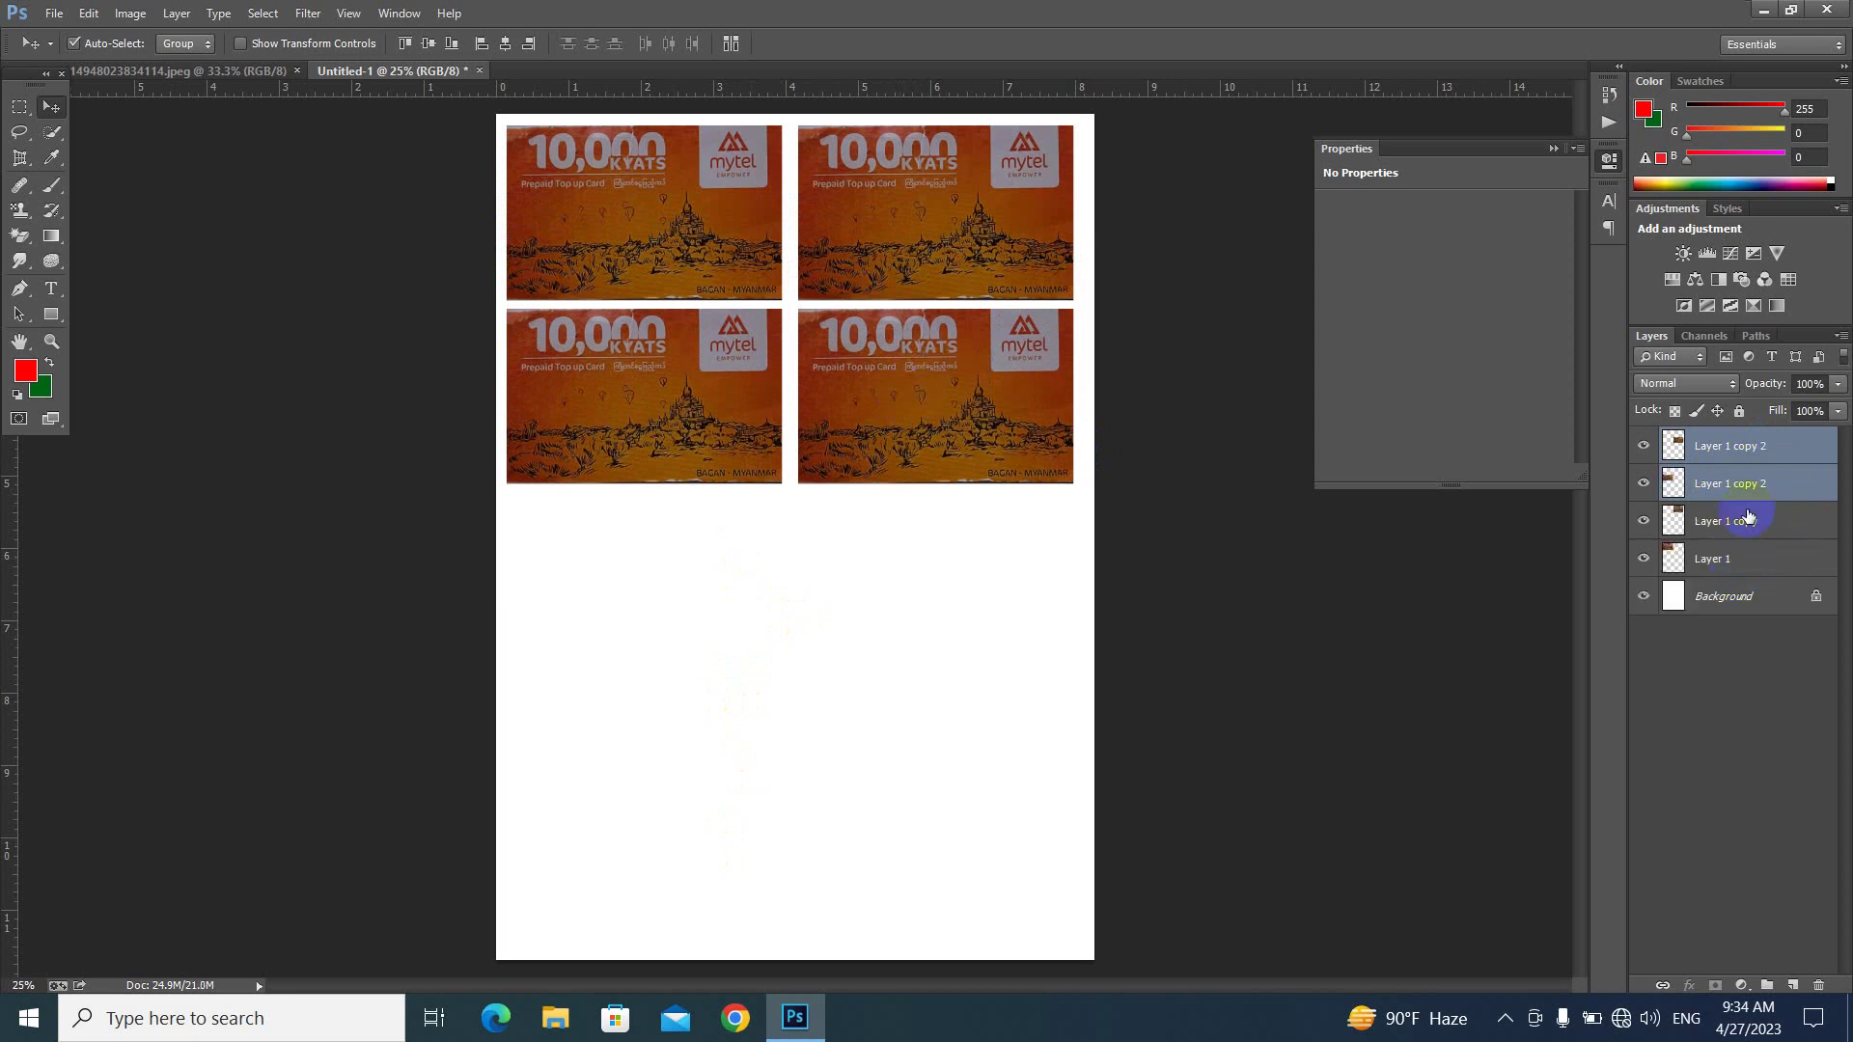
# - Duplicate the two card rows below to make rows three and four, nudged up slightly
pyautogui.click(1770, 447)
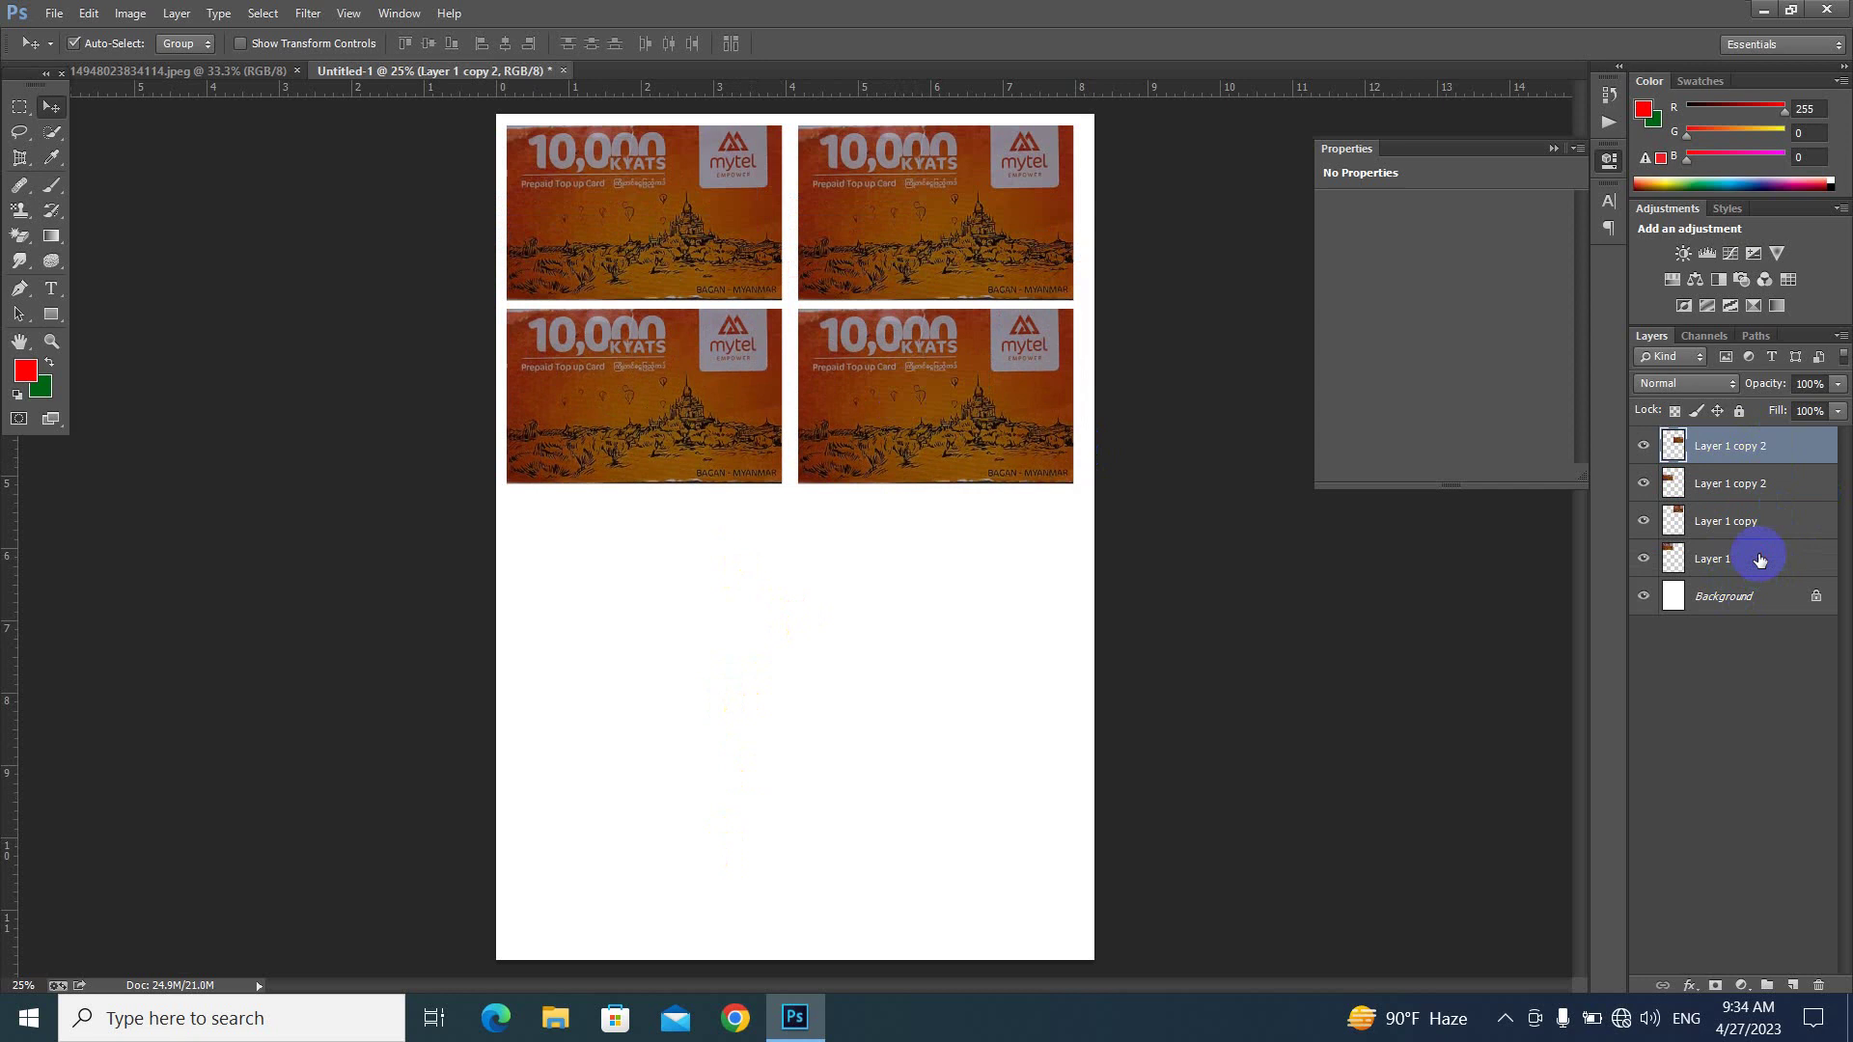
pyautogui.keyDown('shift'); pyautogui.click(1759, 559); pyautogui.keyUp('shift')
pyautogui.moveTo(923, 348)
pyautogui.mouseDown()
pyautogui.moveTo(950, 634)
pyautogui.moveTo(938, 720)
pyautogui.mouseUp()
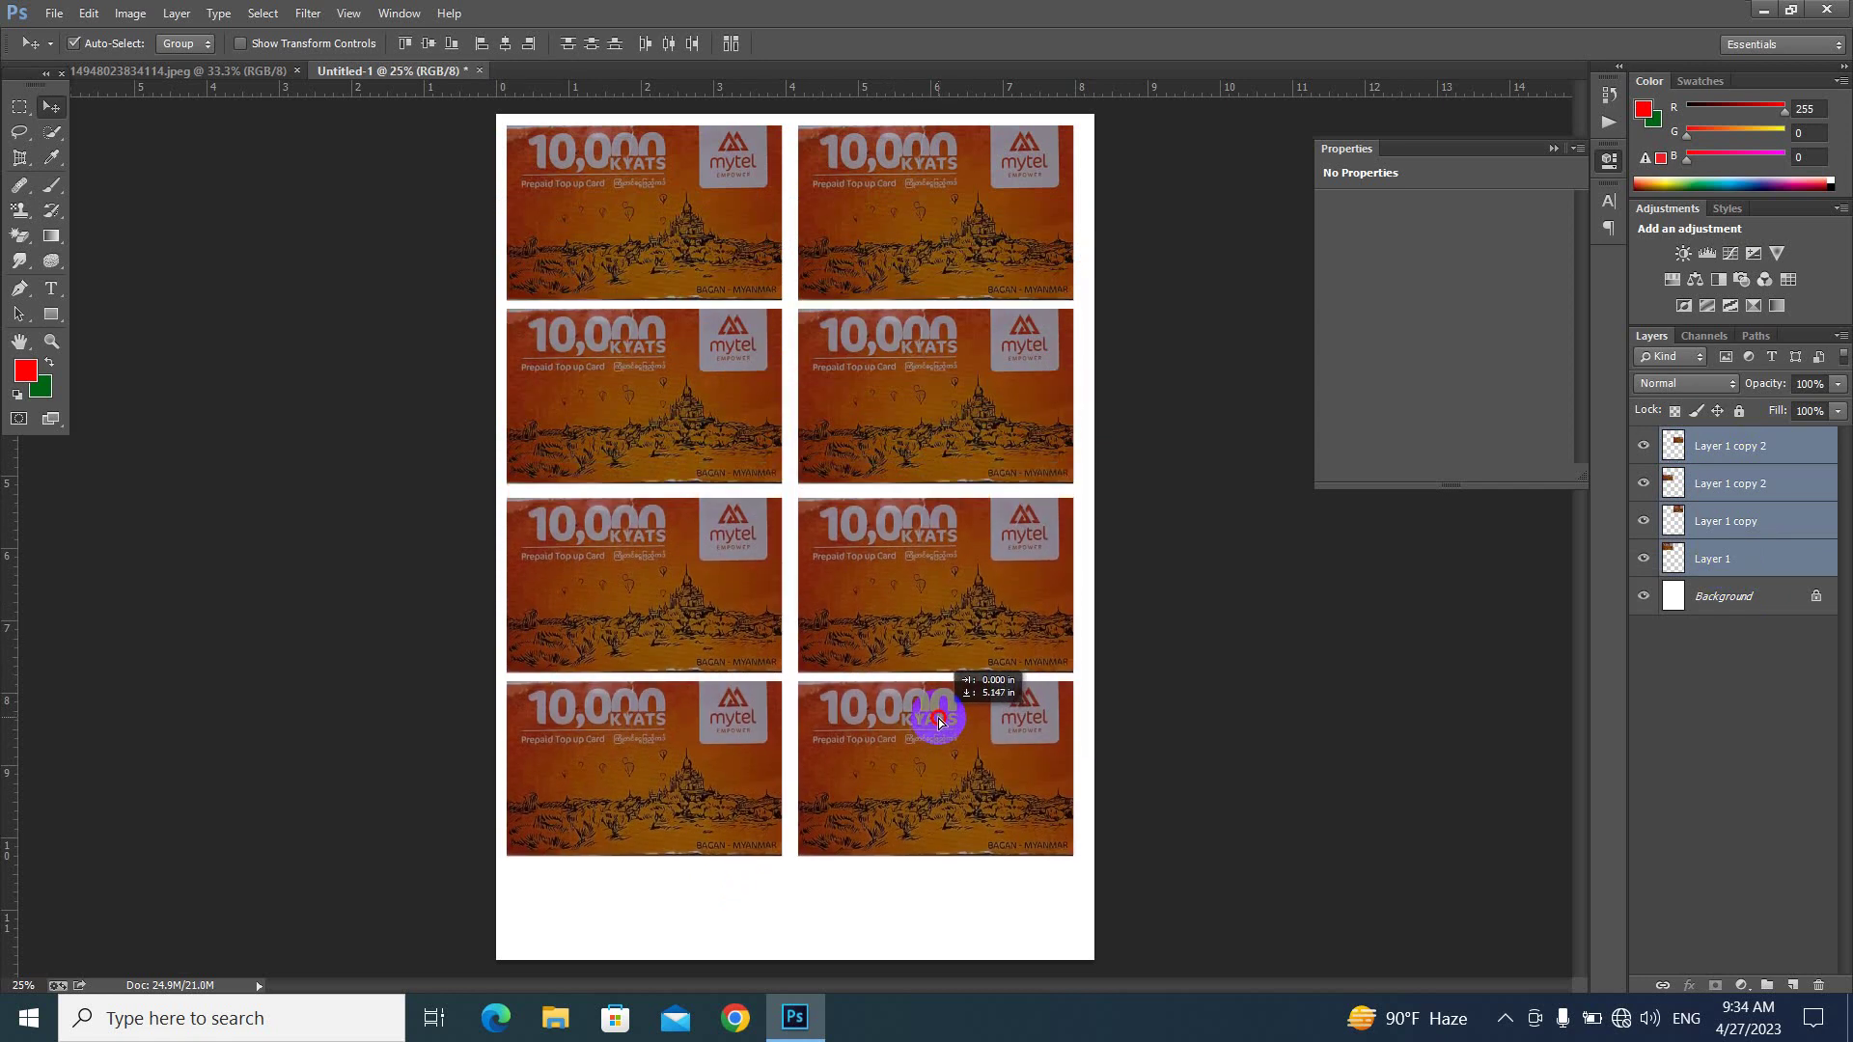
pyautogui.moveTo(938, 720); pyautogui.dragTo(938, 716)
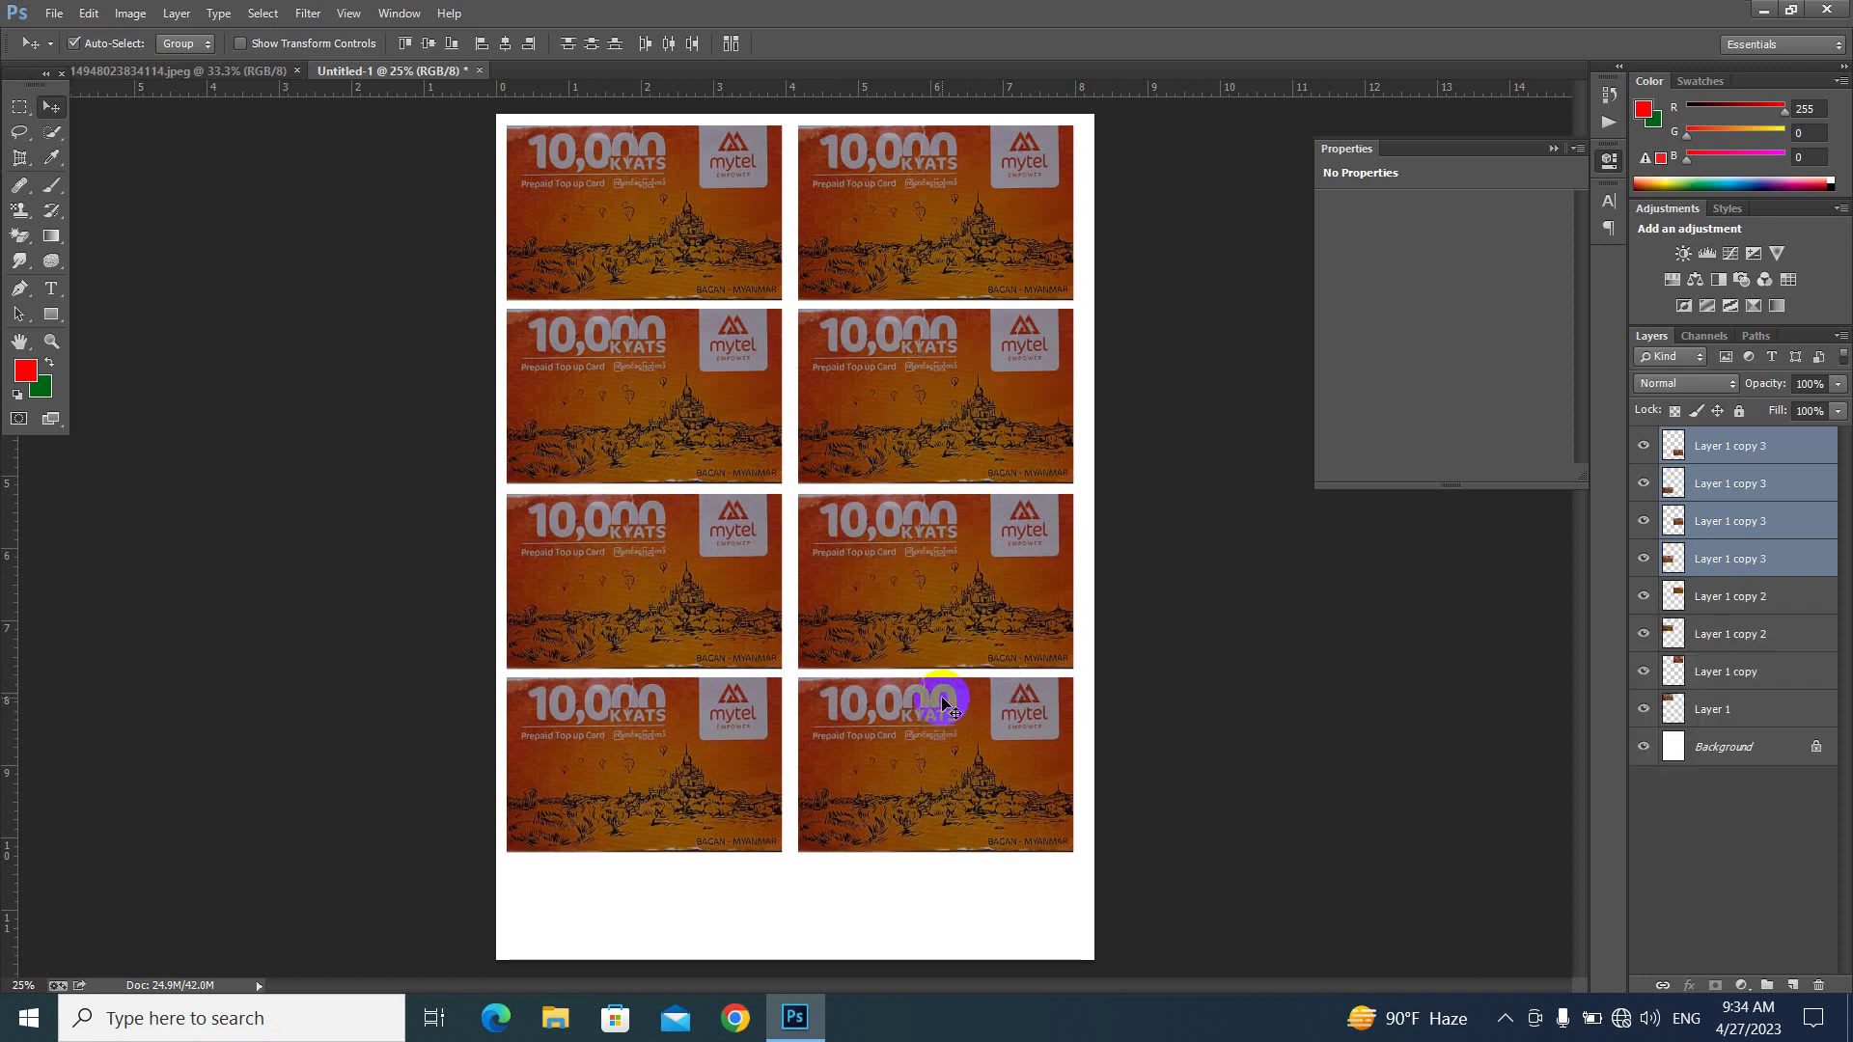
pyautogui.press('Up')
pyautogui.press('Up')
pyautogui.press('Up')
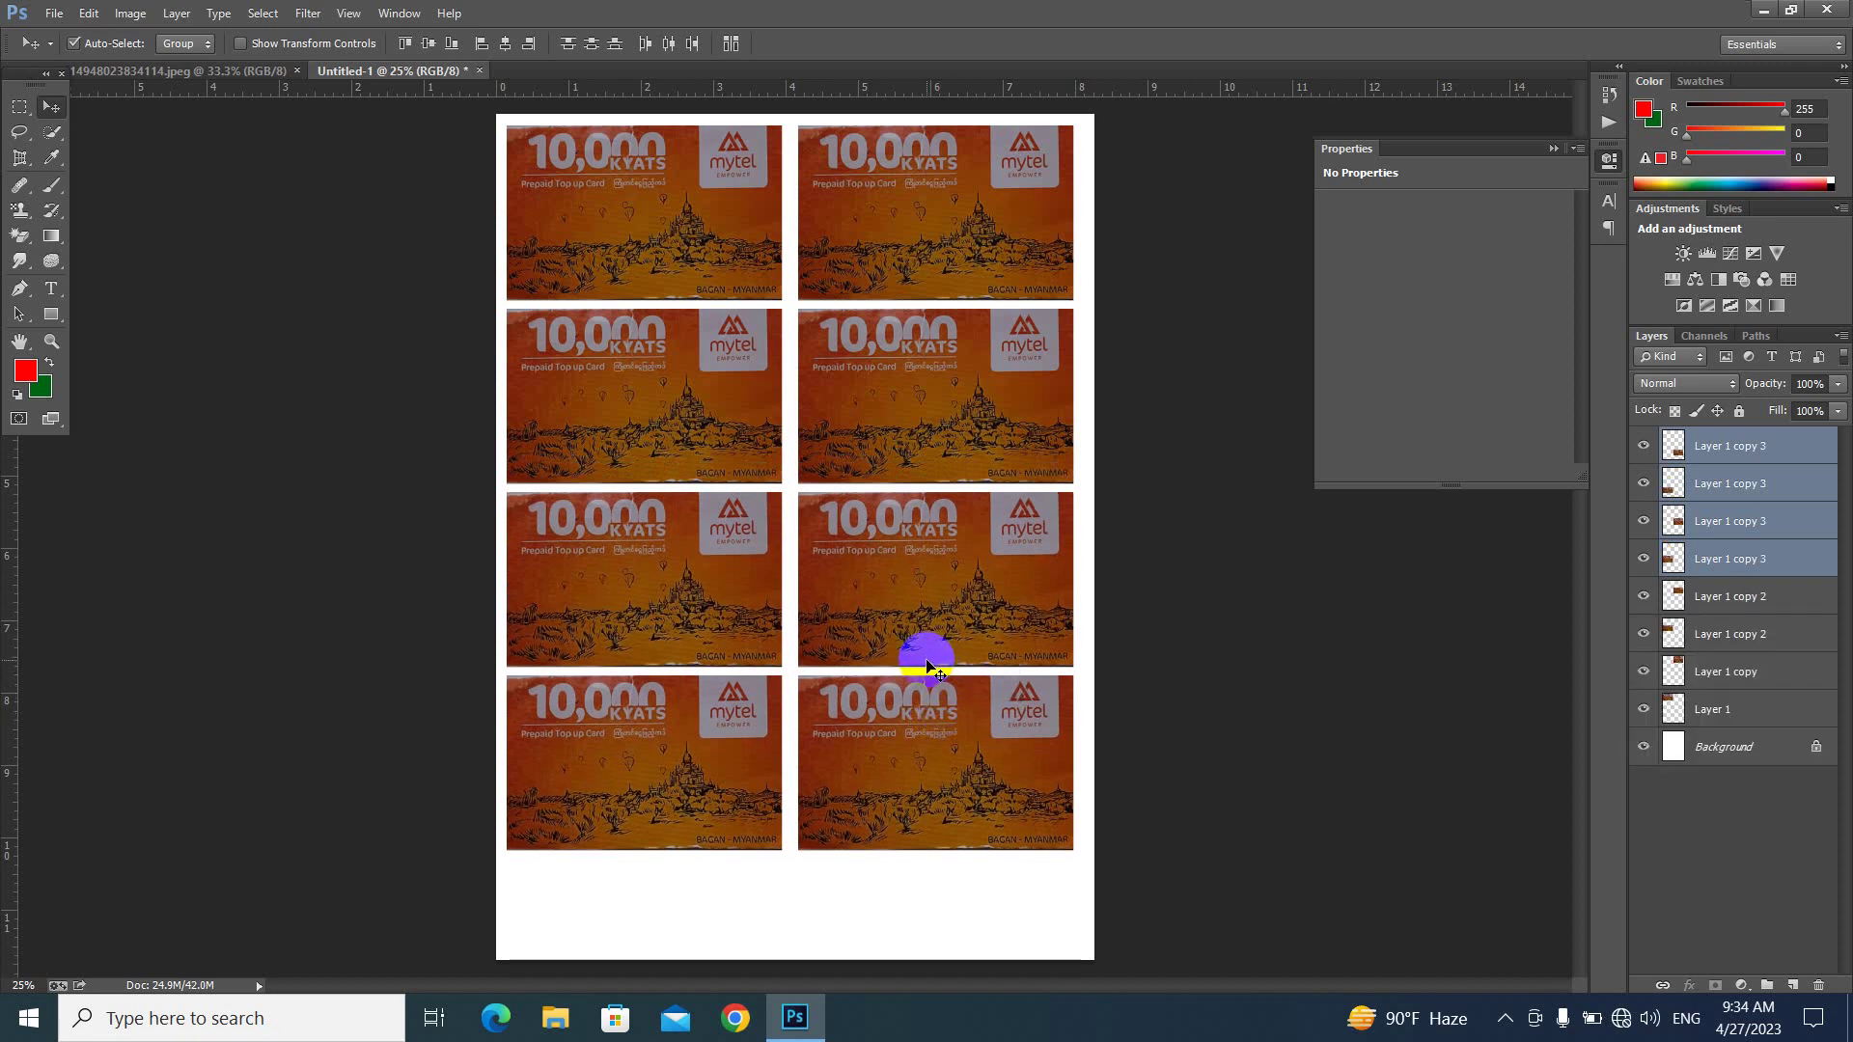
pyautogui.press('Up')
pyautogui.press('Up')
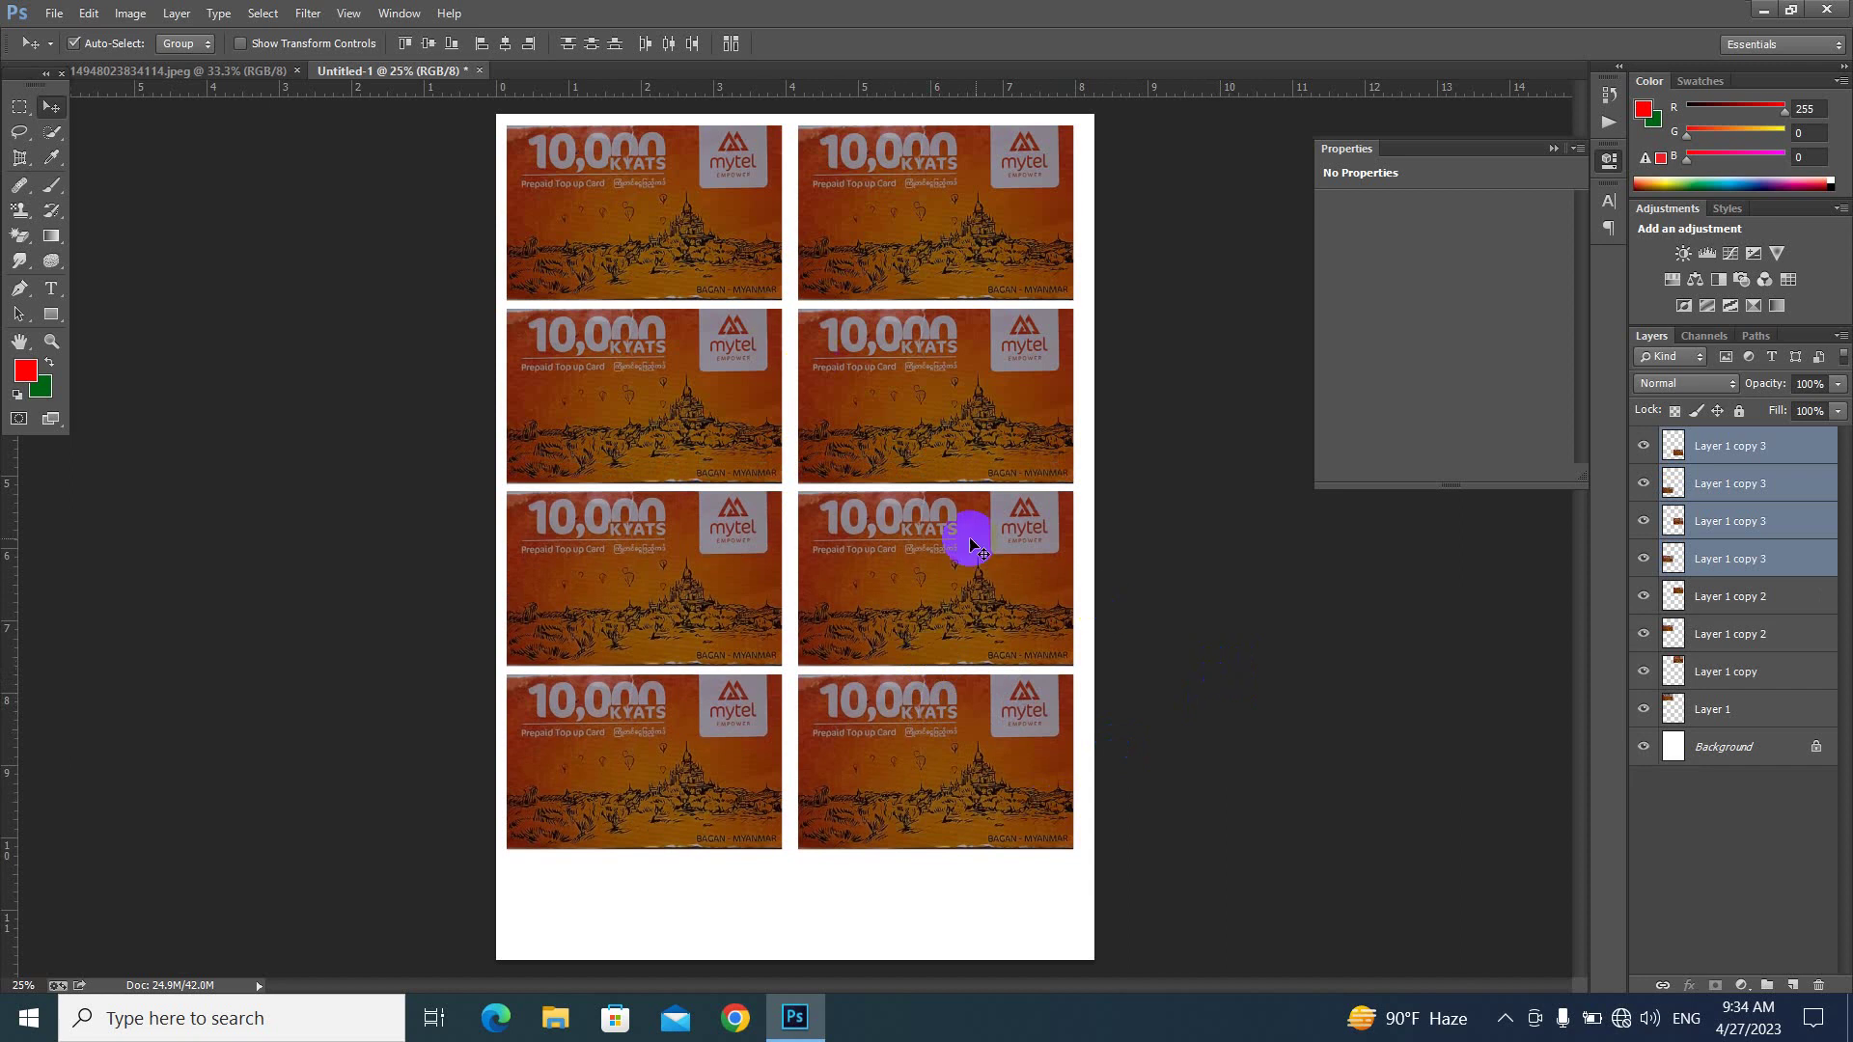
# - Duplicate the bottom row's two cards into a fifth row beneath it
pyautogui.click(1206, 576)
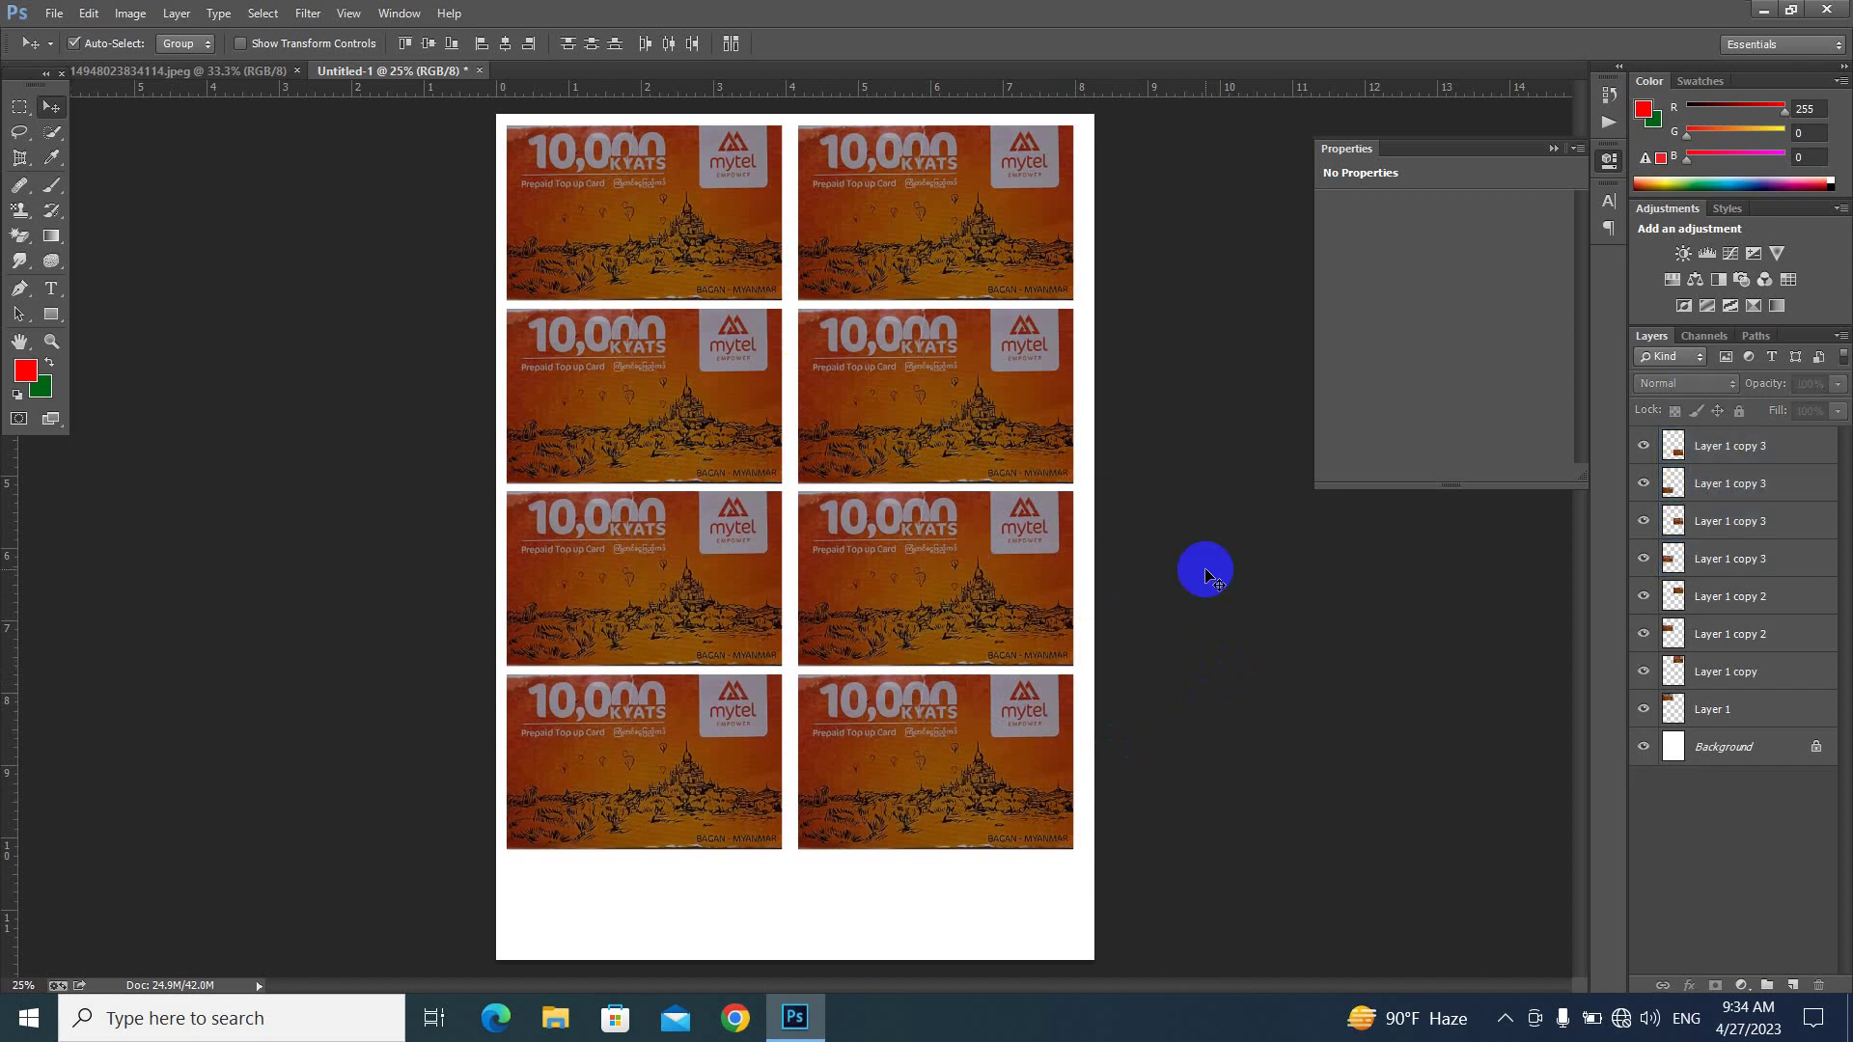
pyautogui.click(673, 742)
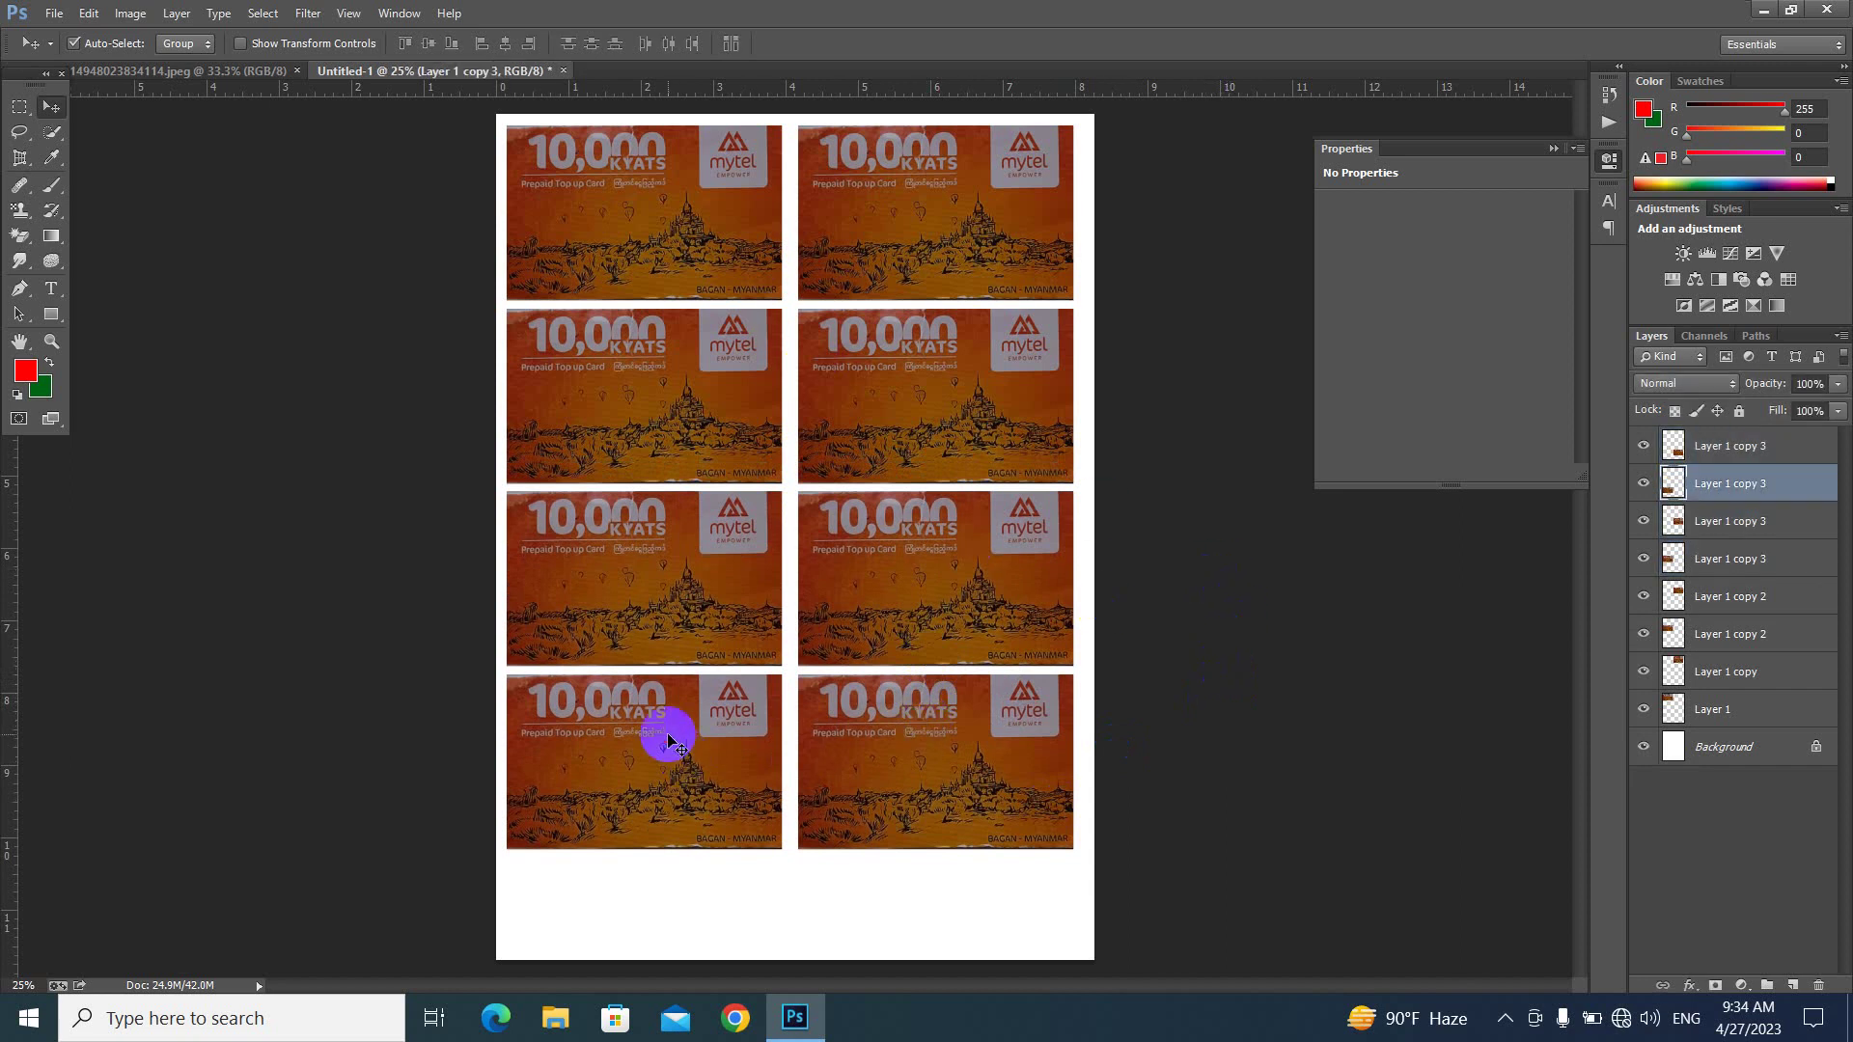
pyautogui.keyDown('shift'); pyautogui.click(921, 746); pyautogui.keyUp('shift')
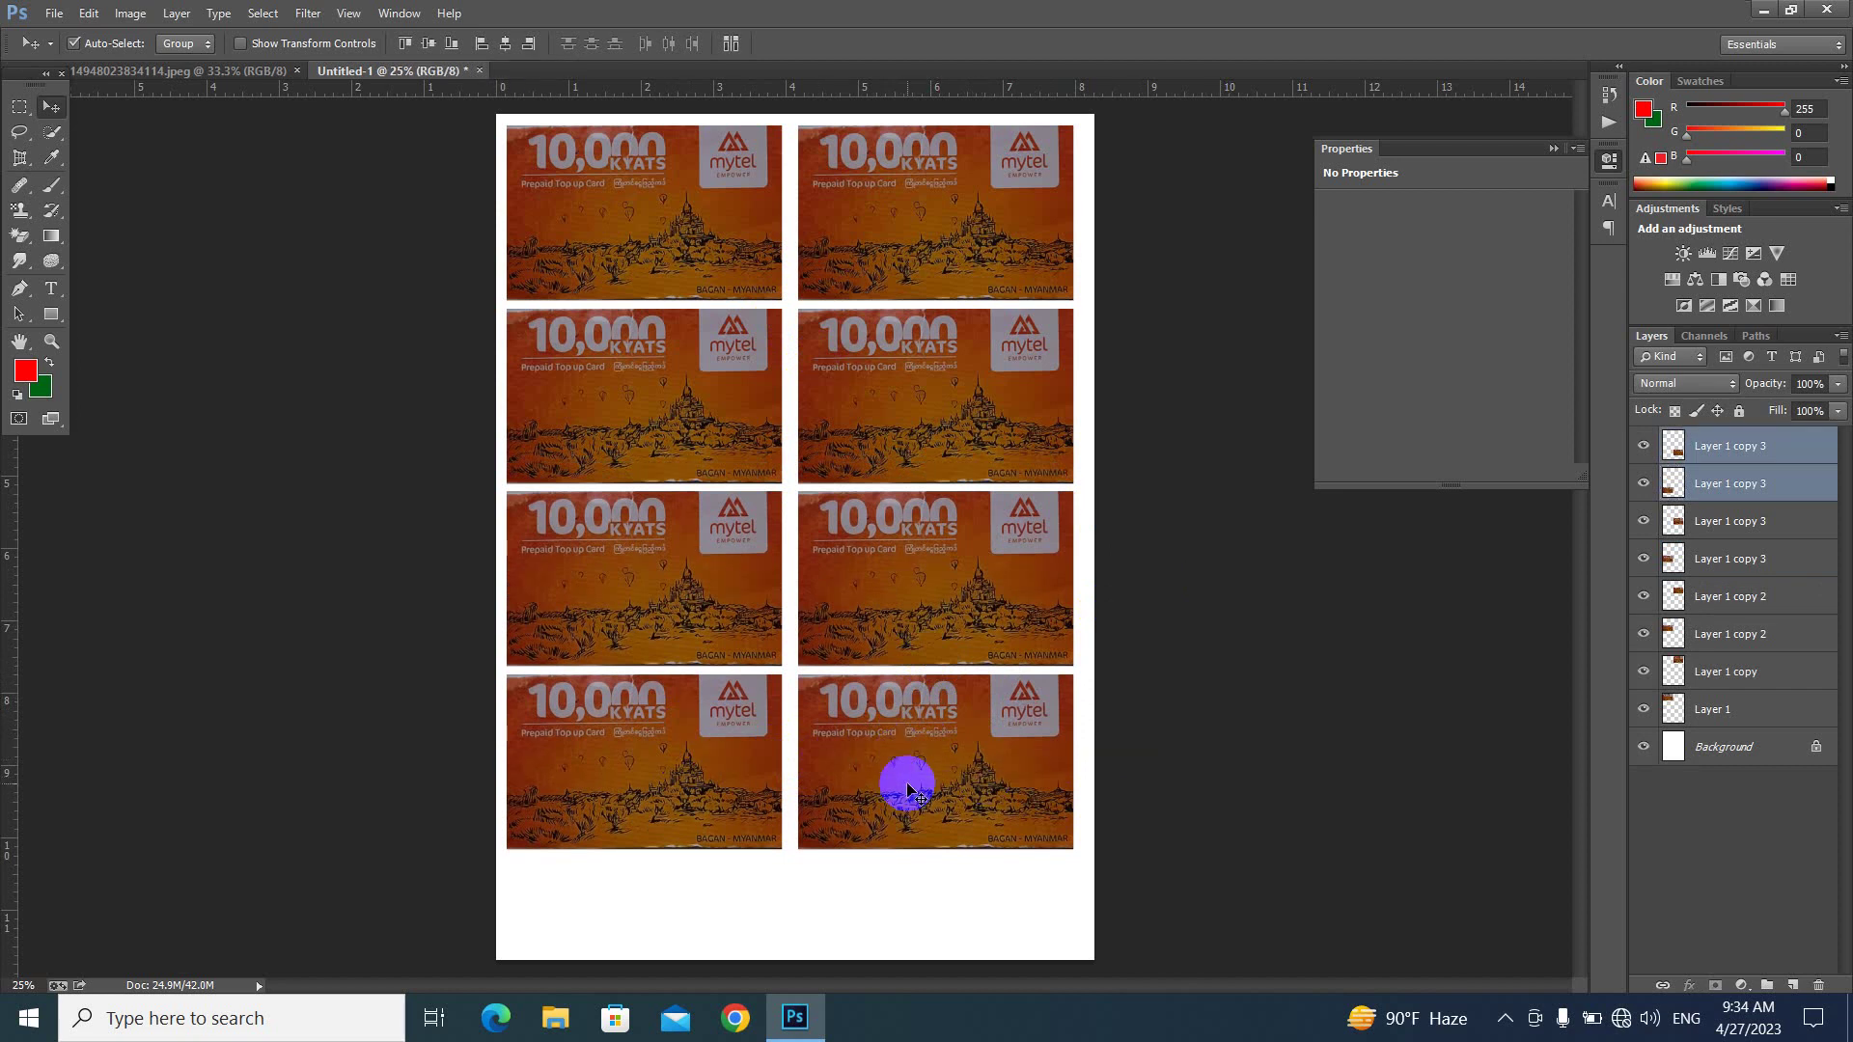
pyautogui.moveTo(907, 789); pyautogui.dragTo(904, 969)
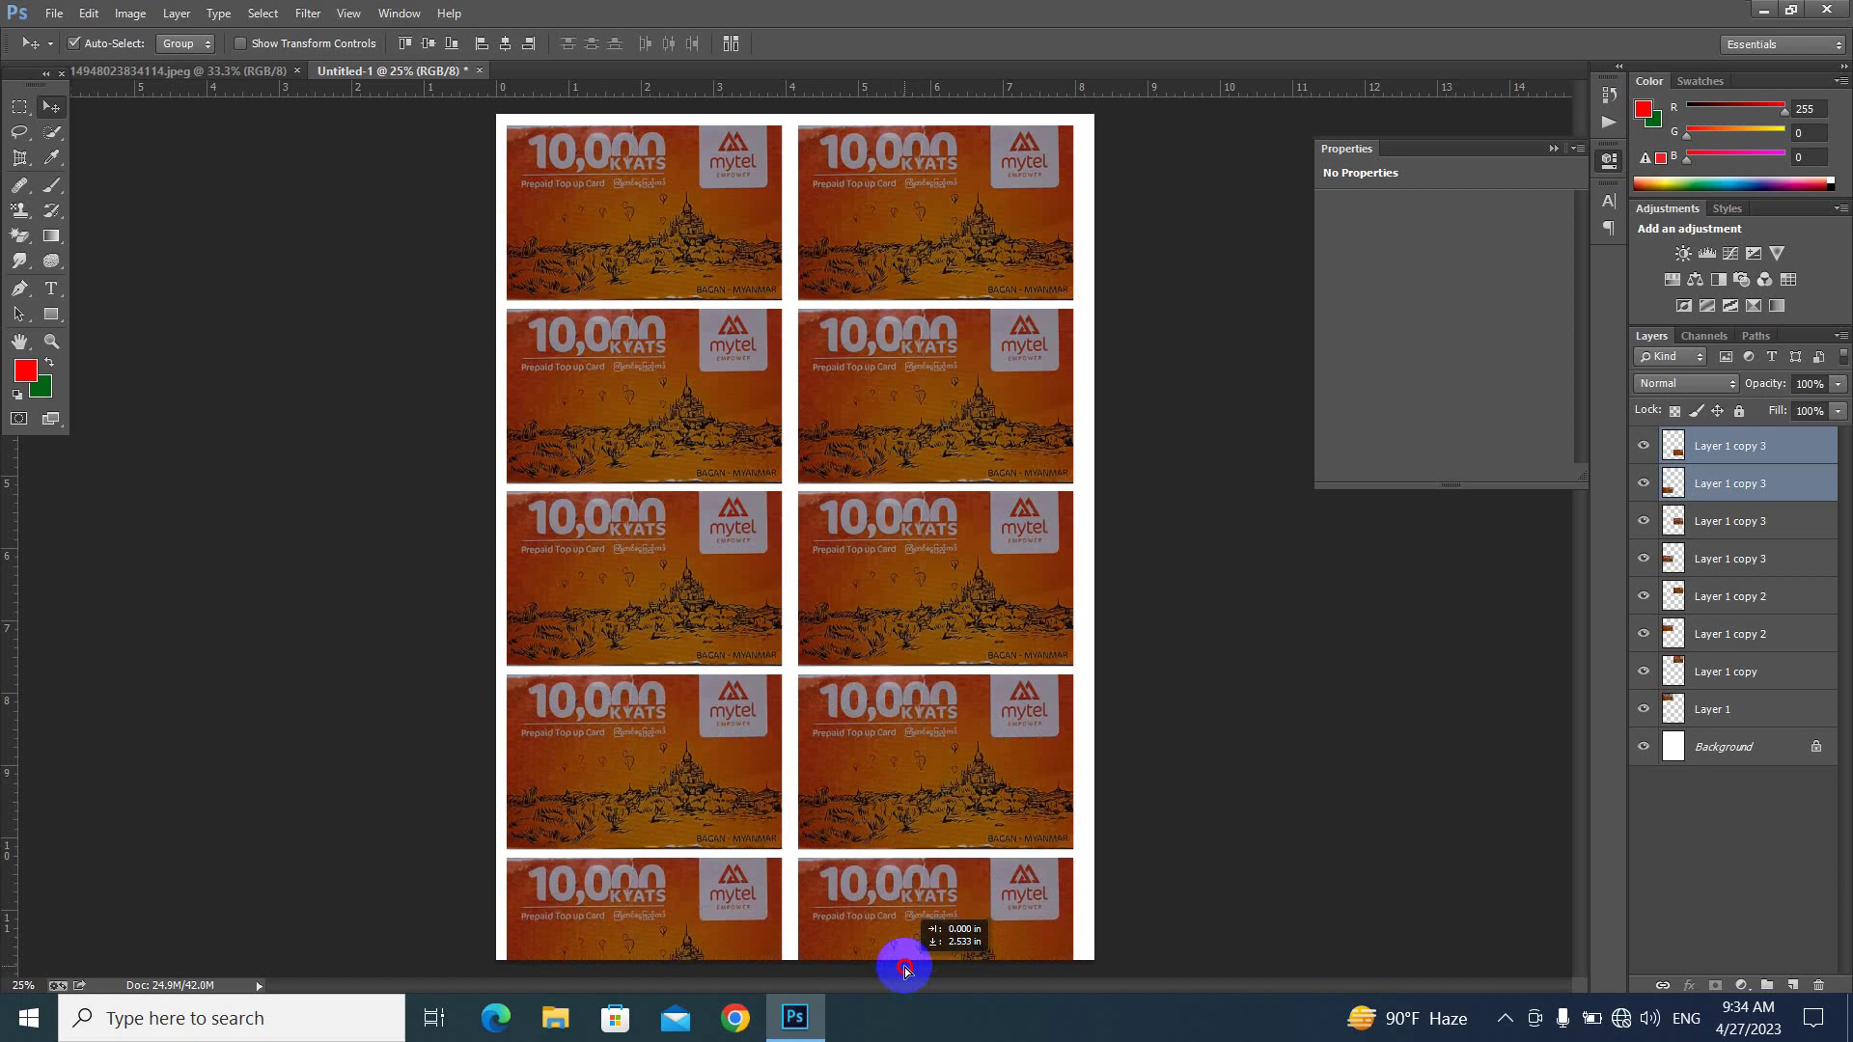
pyautogui.moveTo(905, 969); pyautogui.dragTo(904, 968)
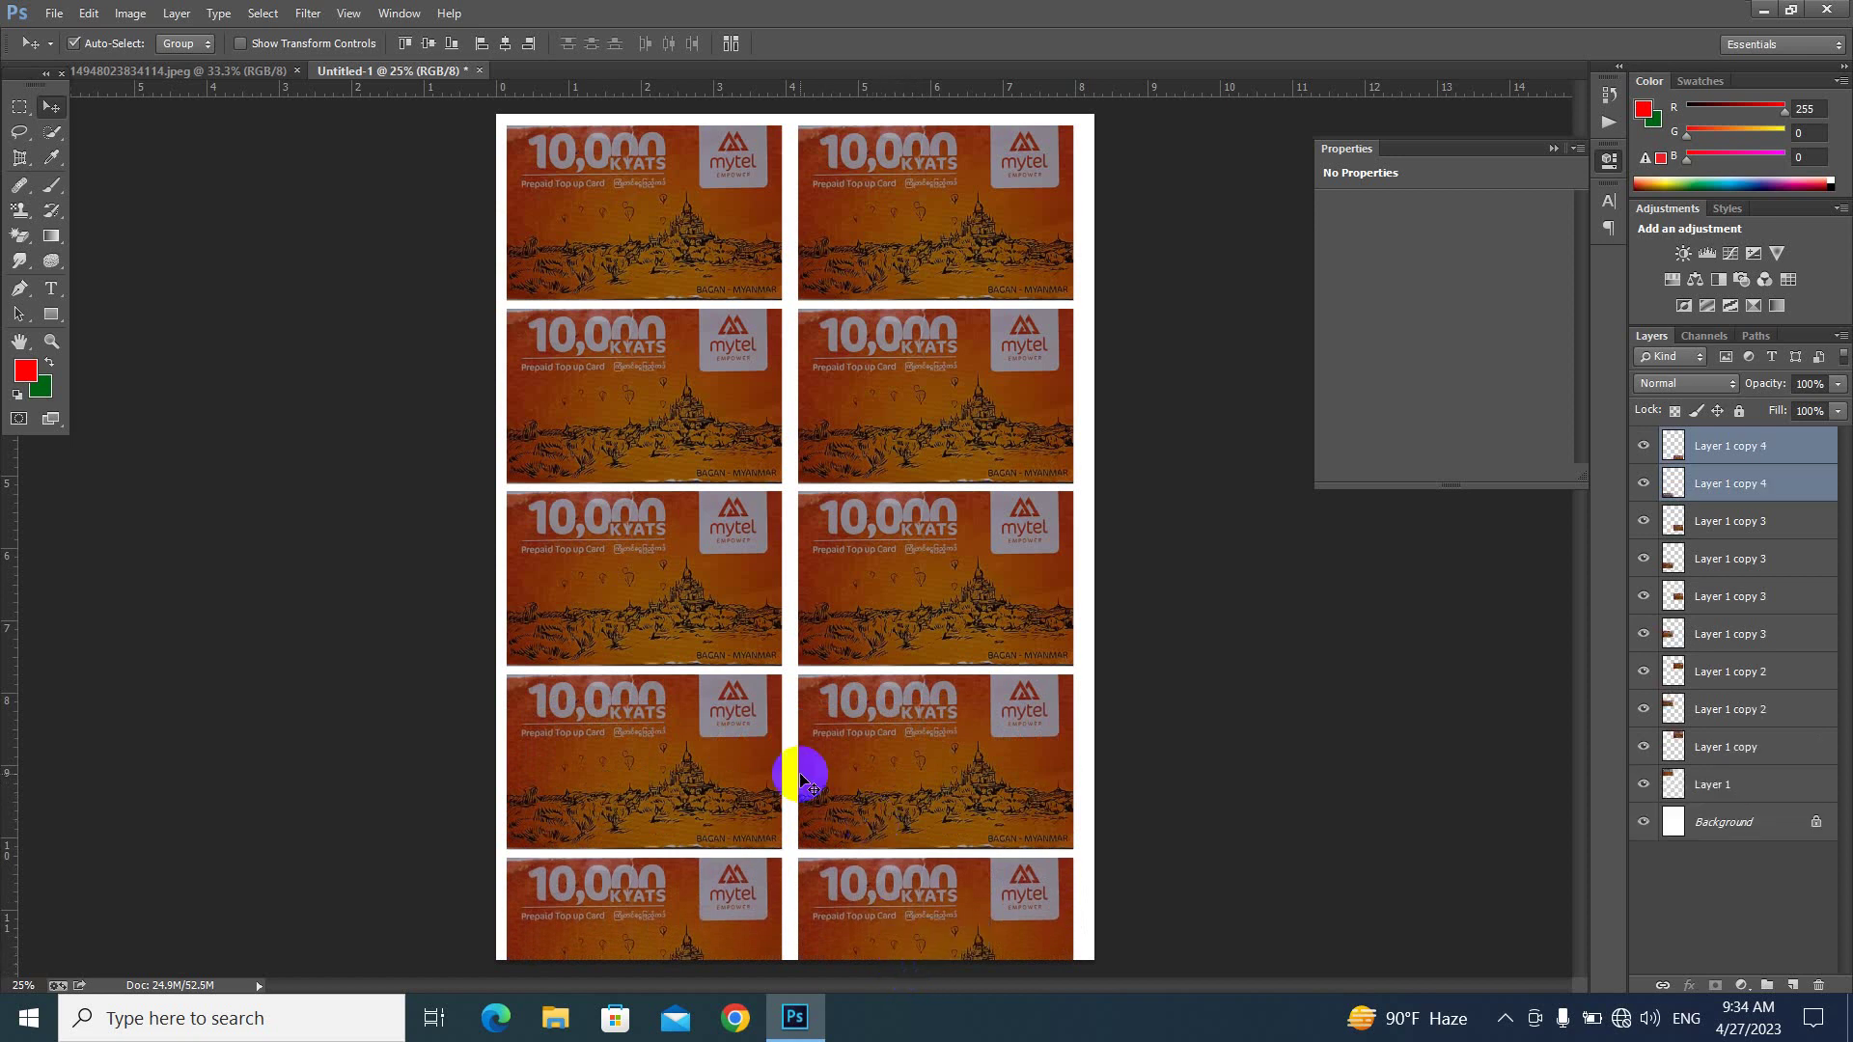
# - Select all ten card layers and scale the grid down to about 91% to fit the page
pyautogui.scroll(-2, 806, 640)
pyautogui.scroll(1, 810, 664)
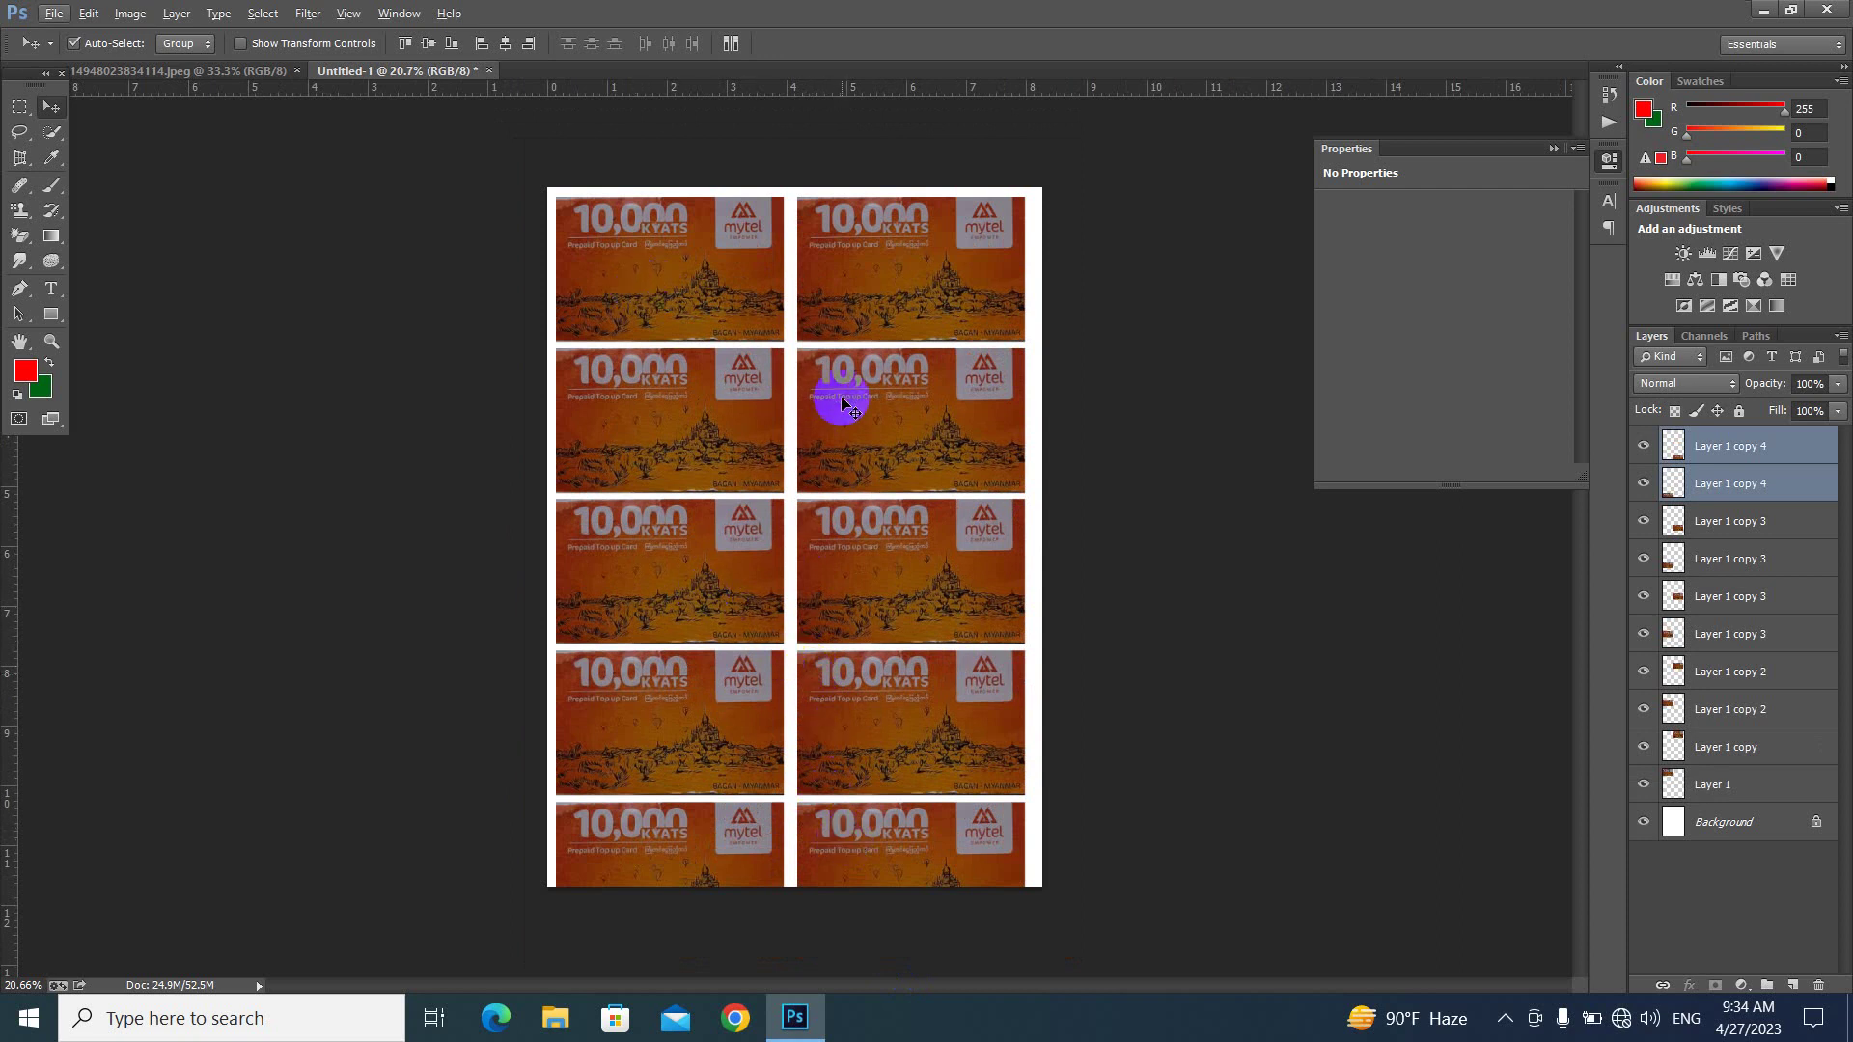
pyautogui.click(1774, 451)
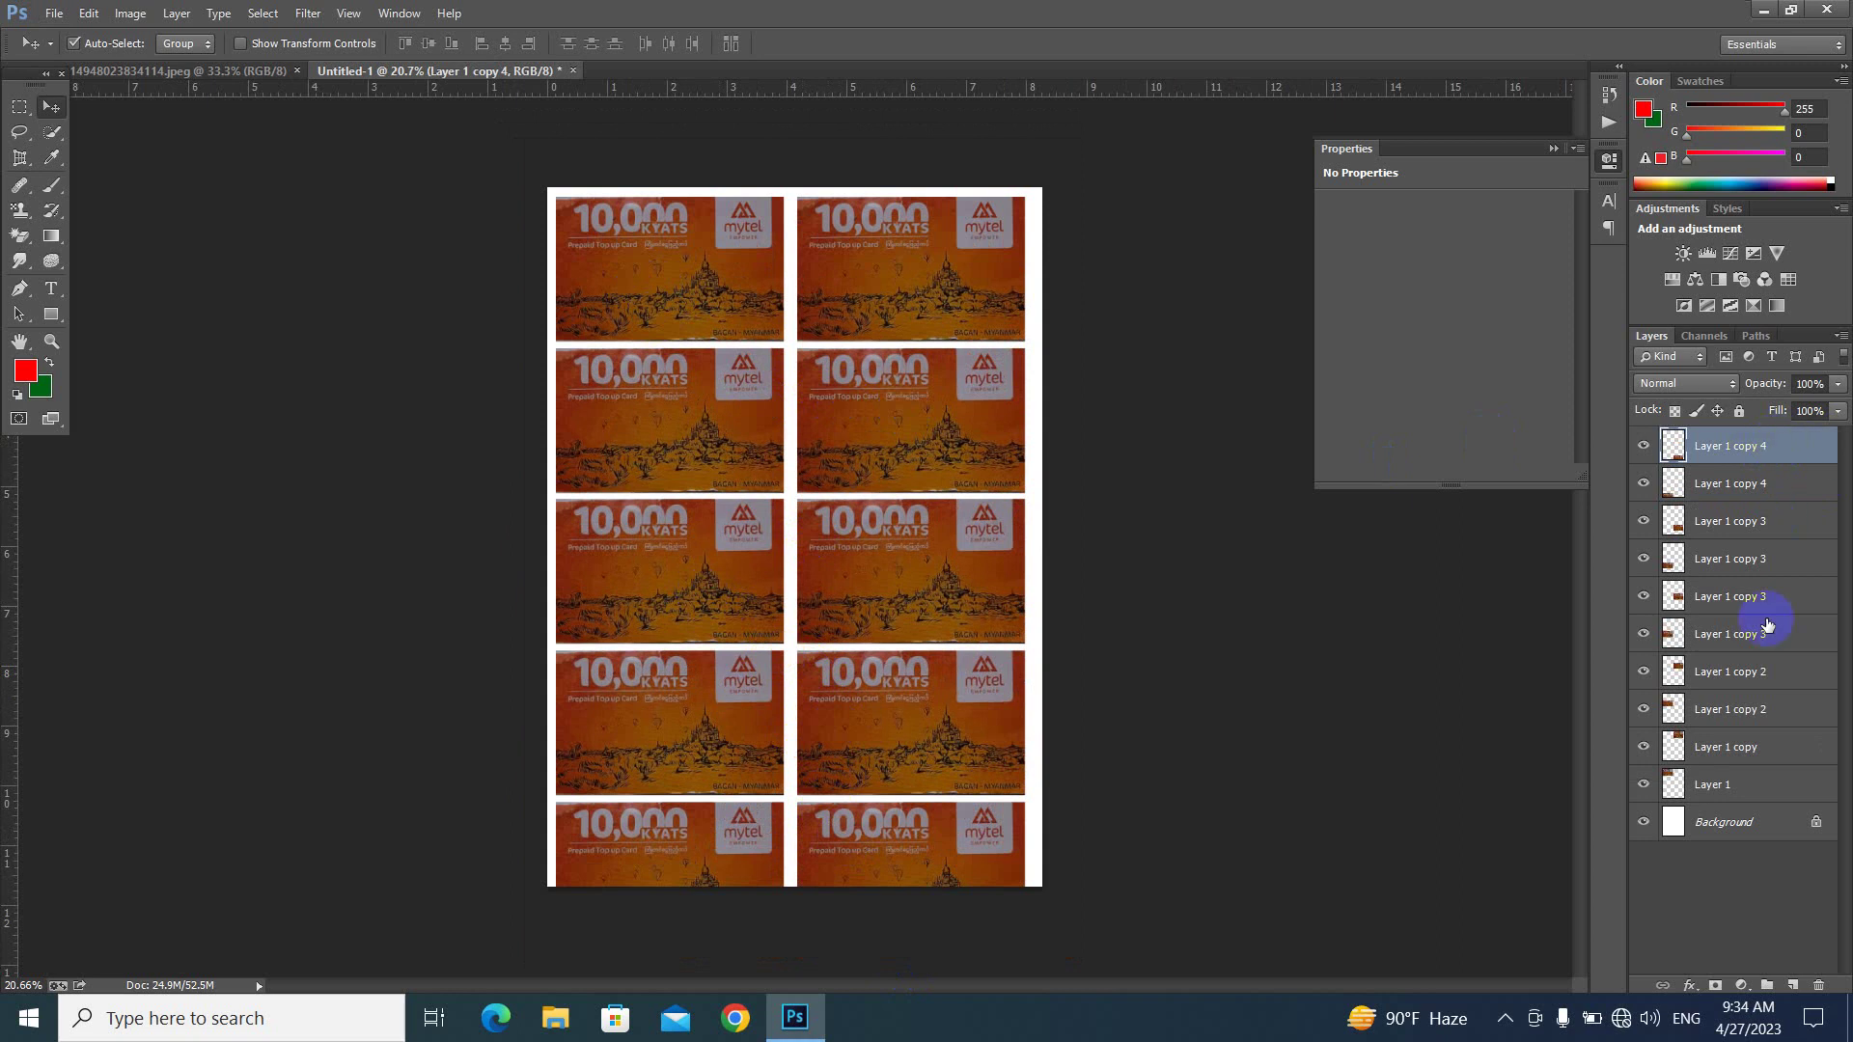
pyautogui.keyDown('shift'); pyautogui.click(1768, 789); pyautogui.keyUp('shift')
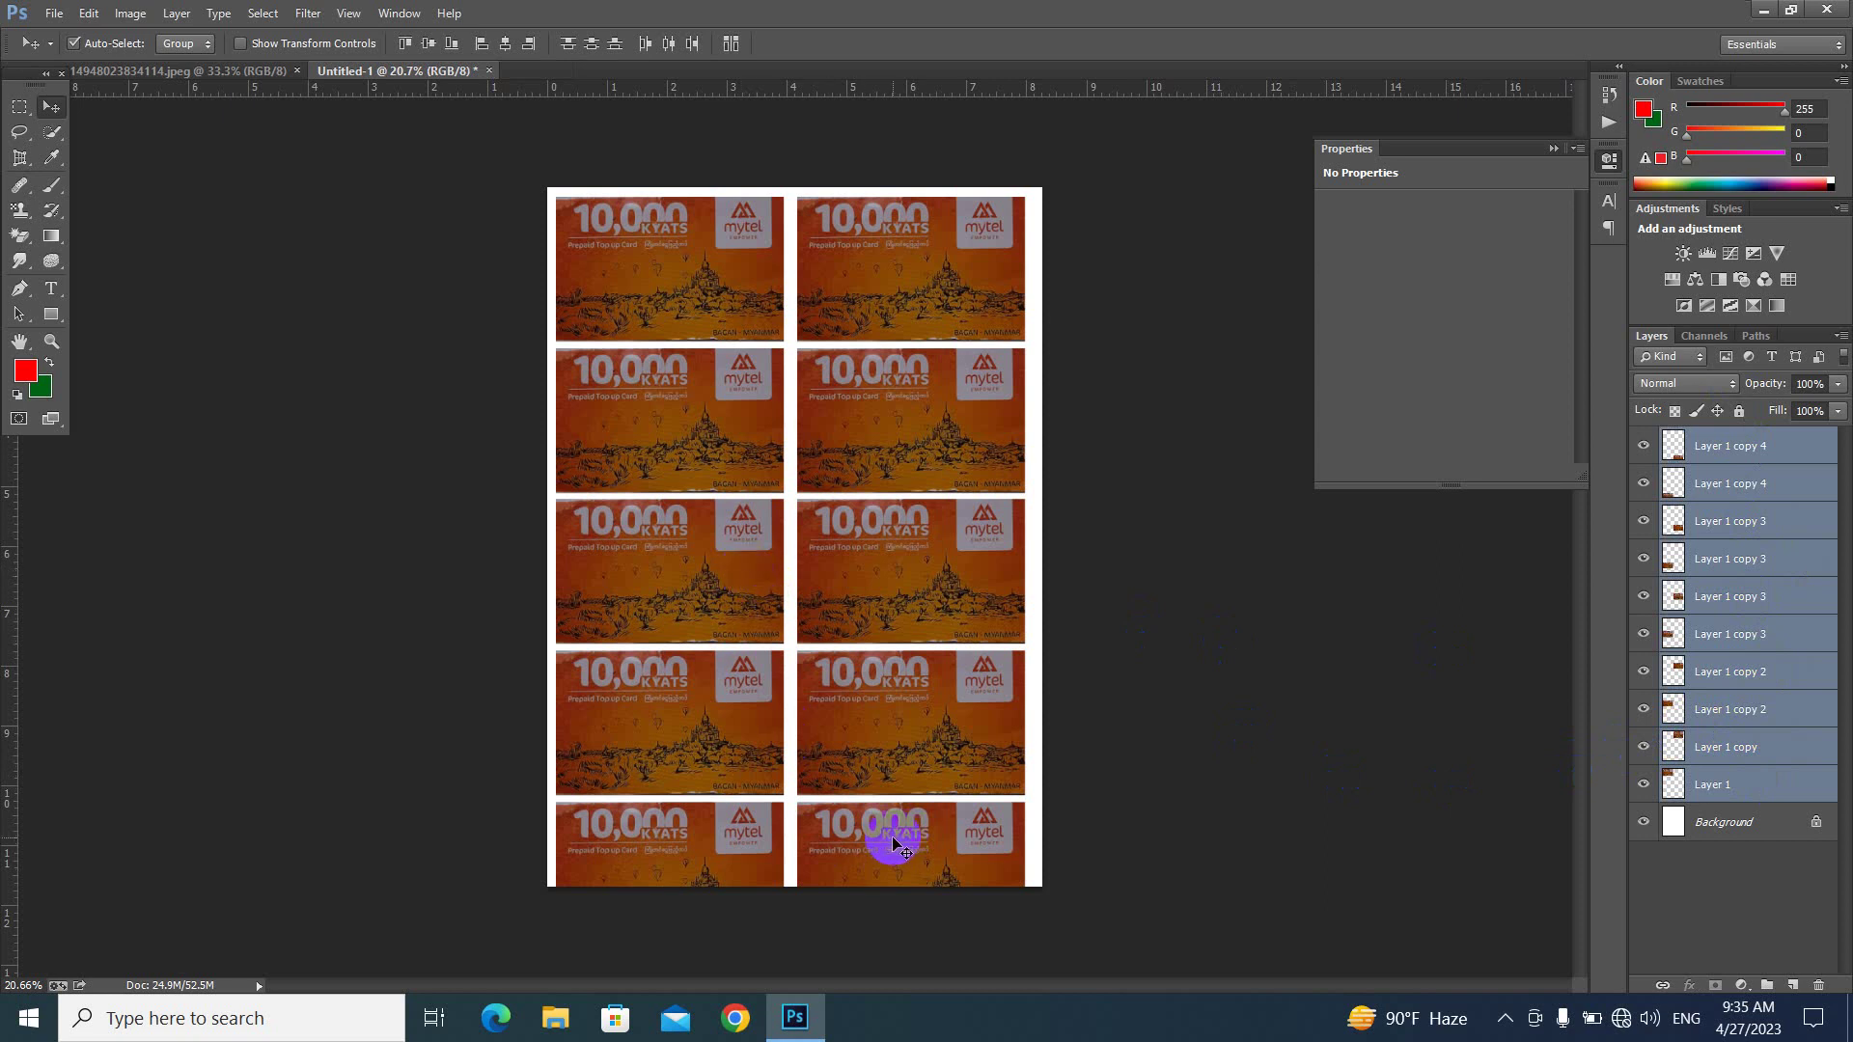
pyautogui.hotkey('ctrl', 't')
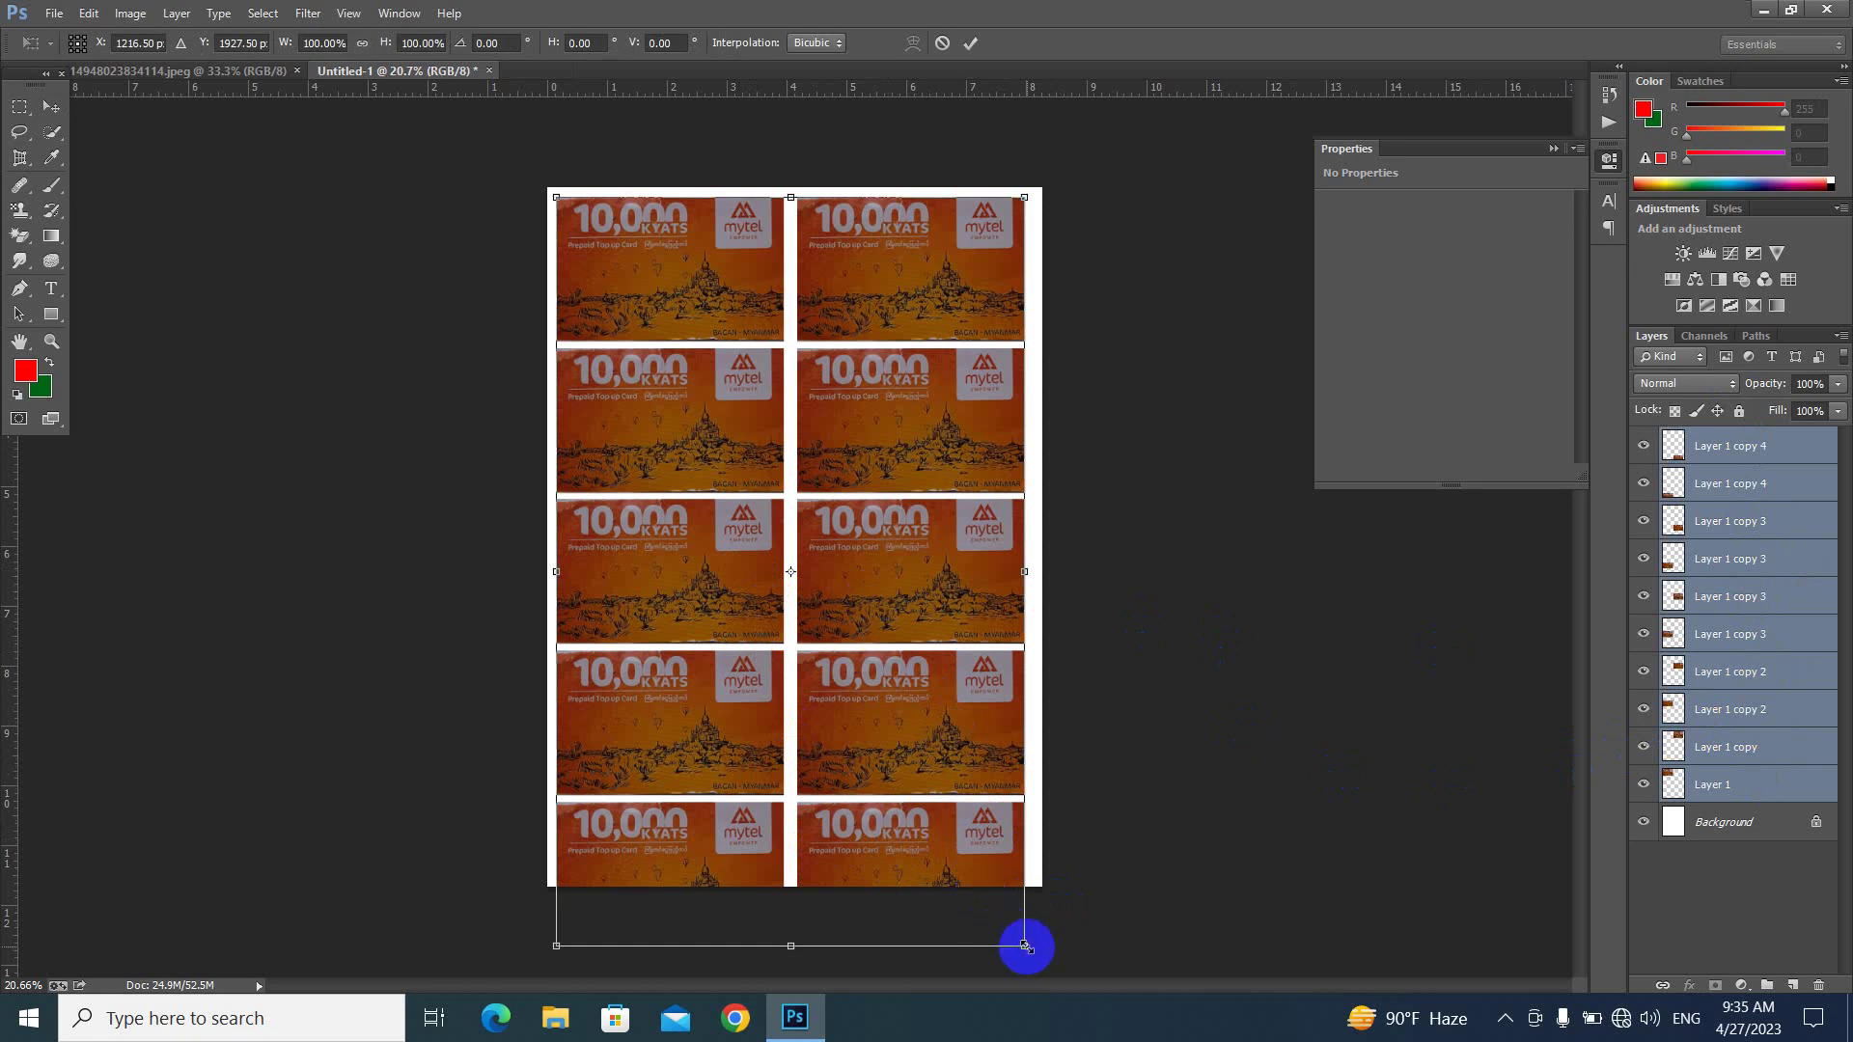
pyautogui.moveTo(1026, 946); pyautogui.dragTo(1005, 917)
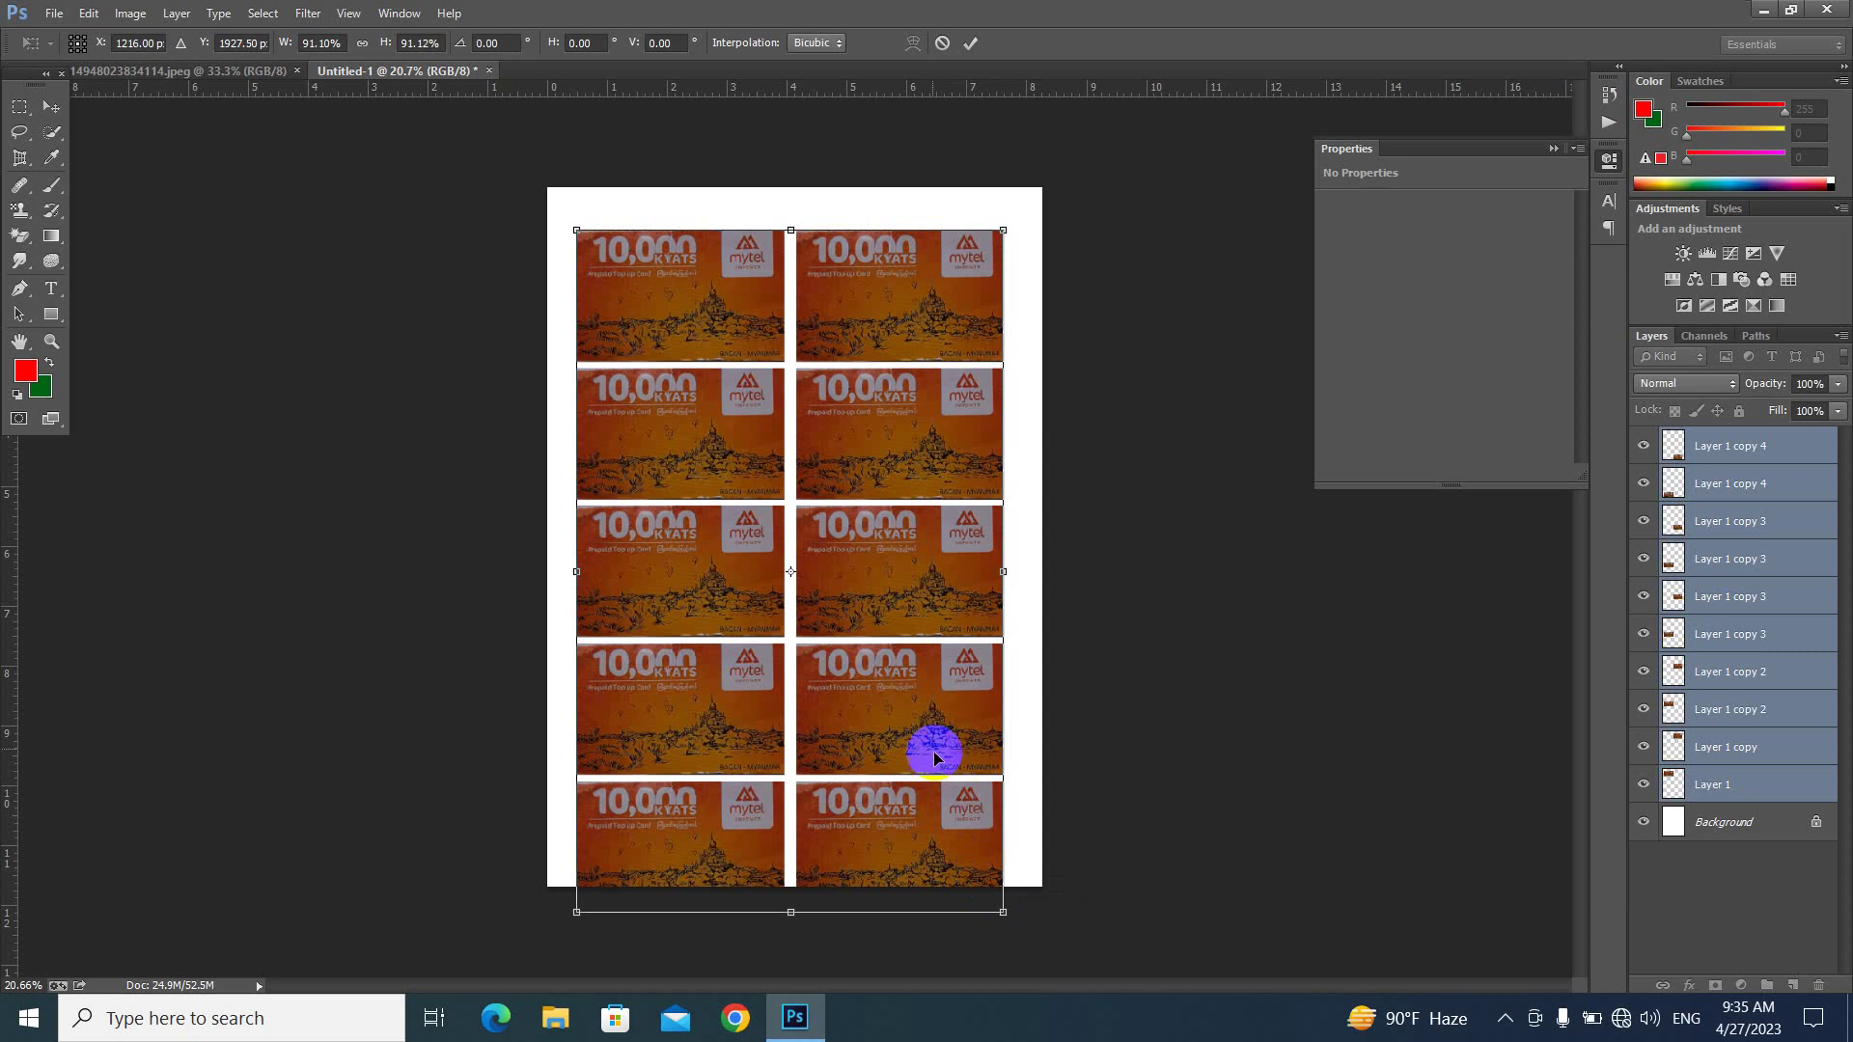
pyautogui.moveTo(935, 745); pyautogui.dragTo(937, 702)
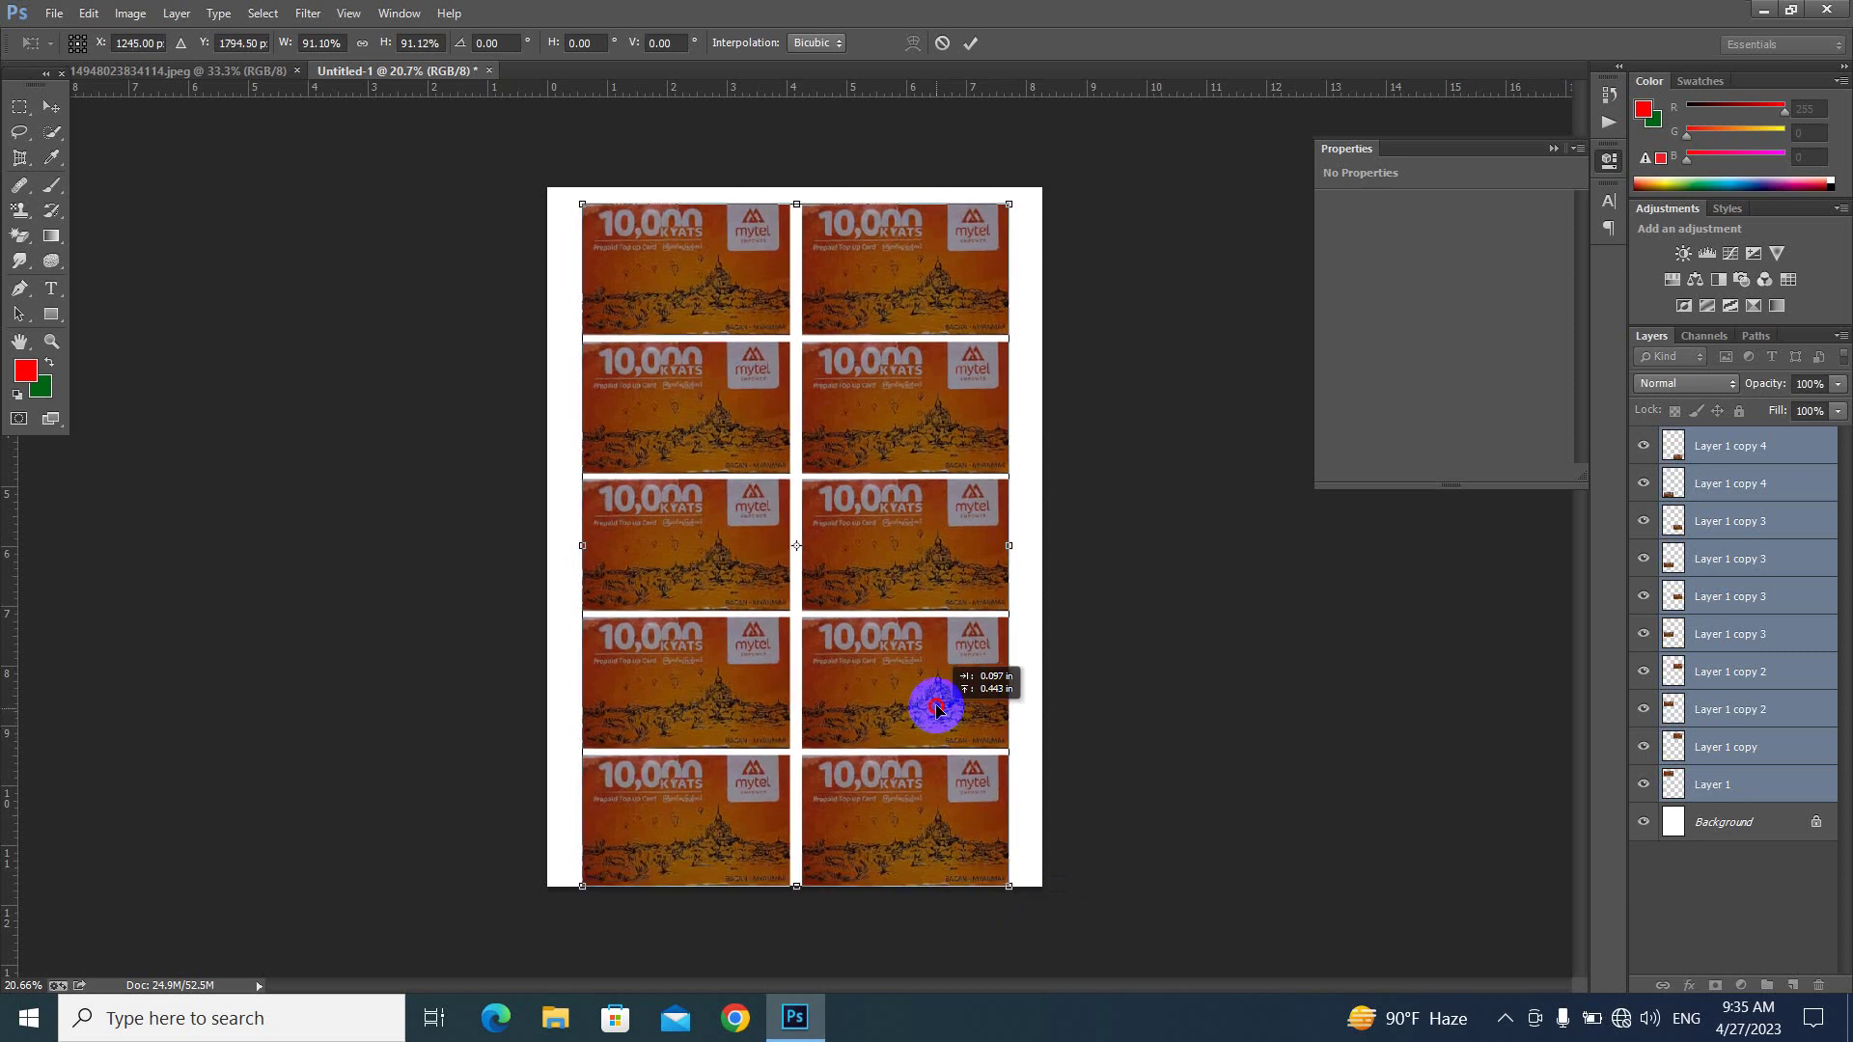
pyautogui.moveTo(937, 701); pyautogui.dragTo(939, 705)
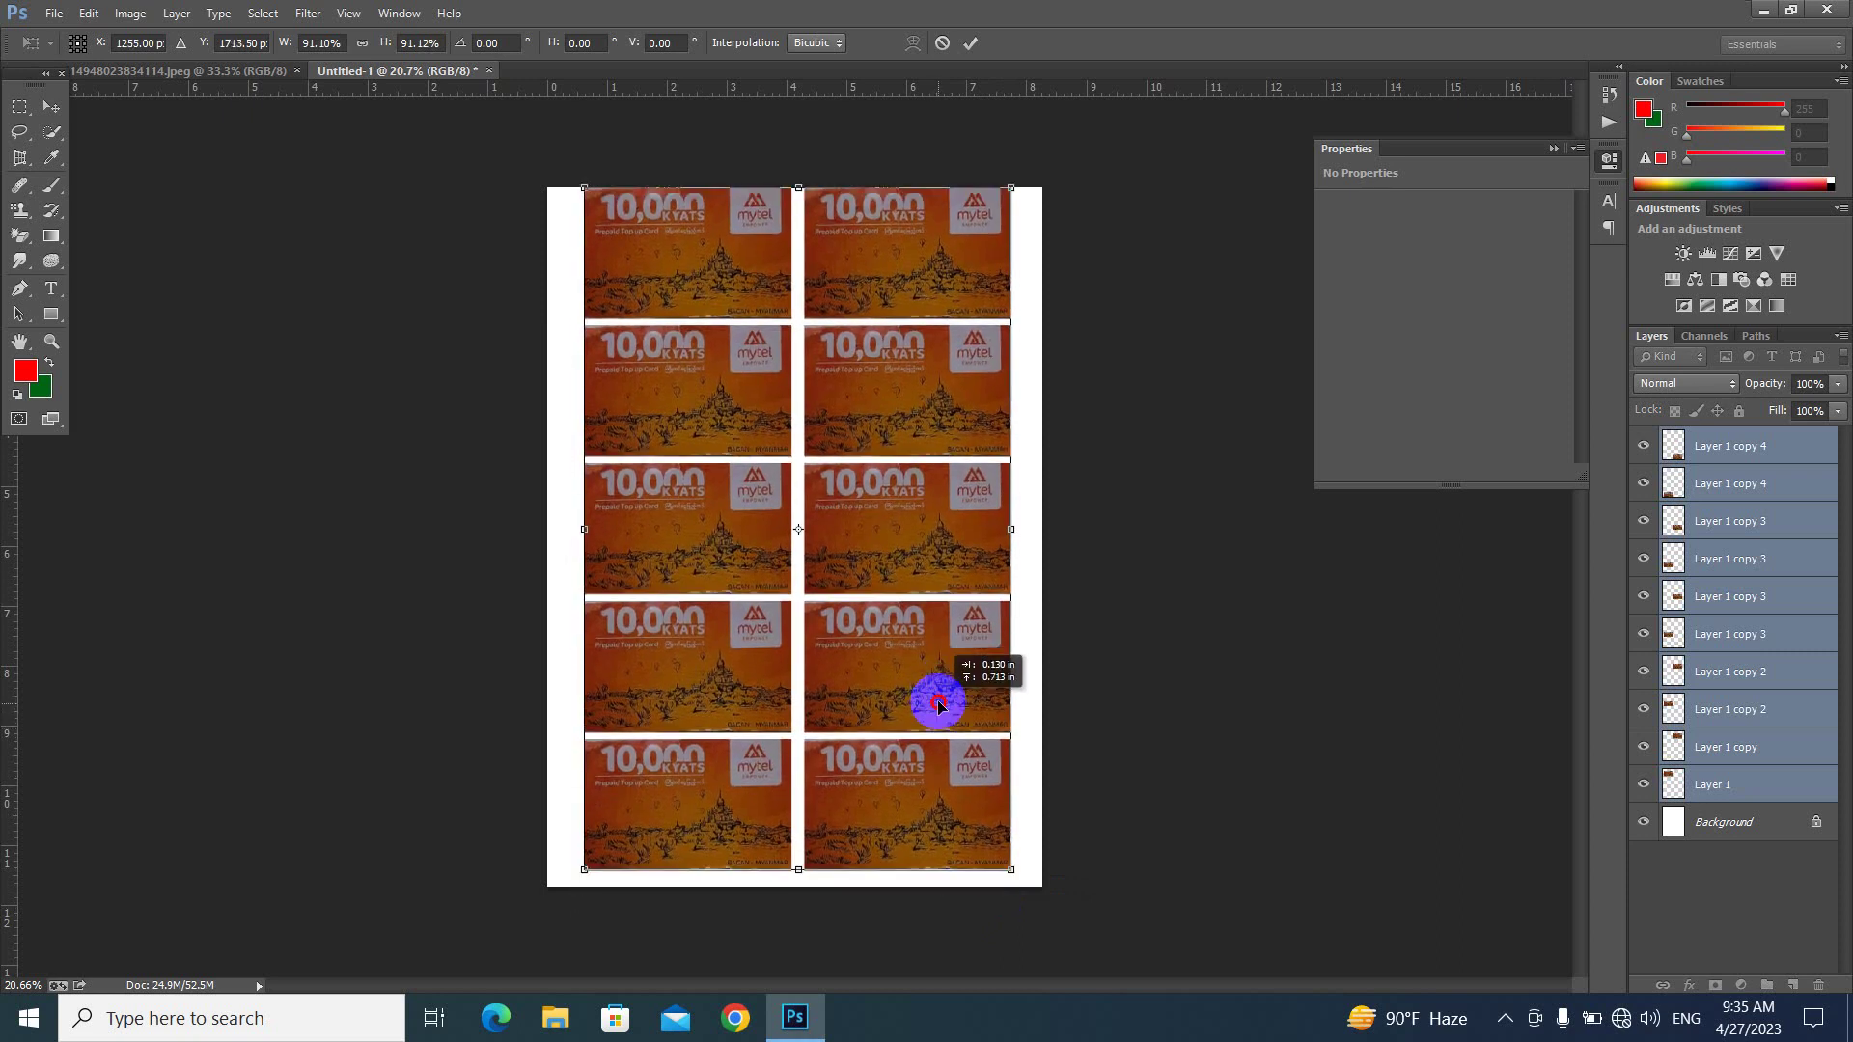
pyautogui.press('Return')
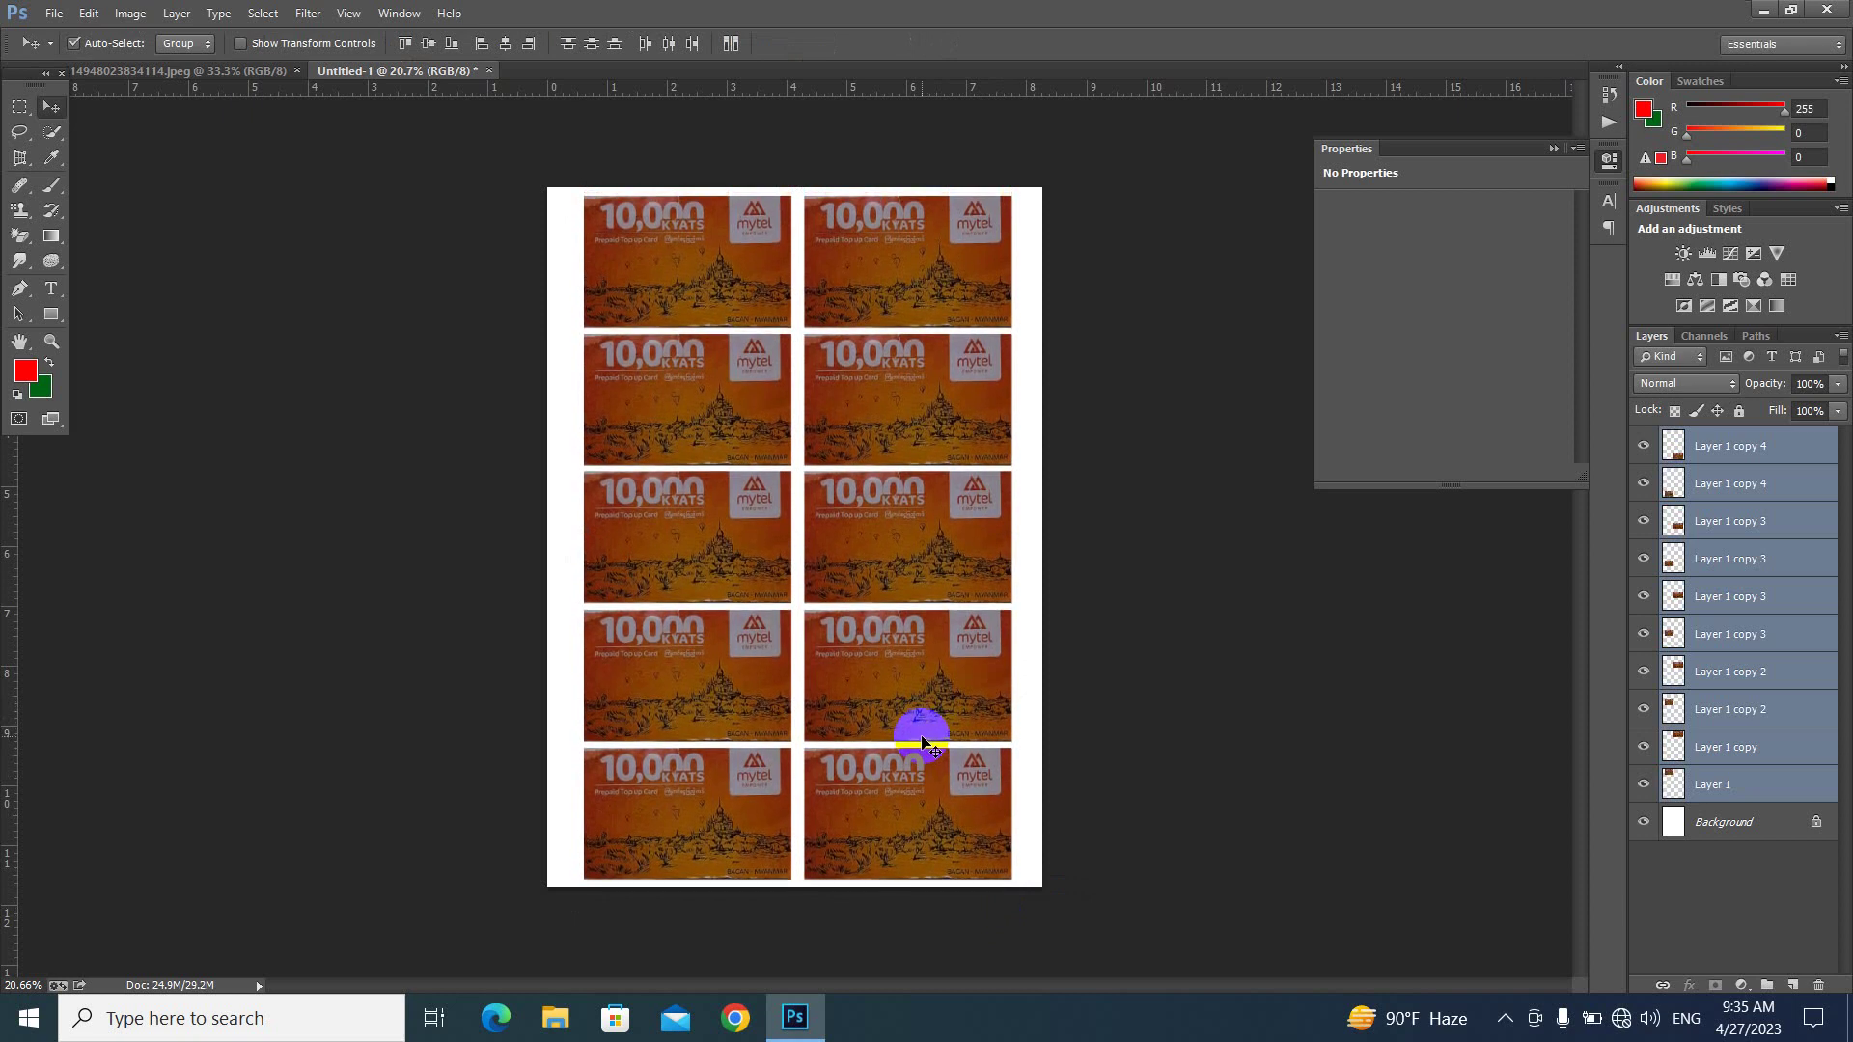
# - Nudge the card grid slightly upward and float the card-back photo in its own window
pyautogui.moveTo(922, 743); pyautogui.dragTo(909, 717)
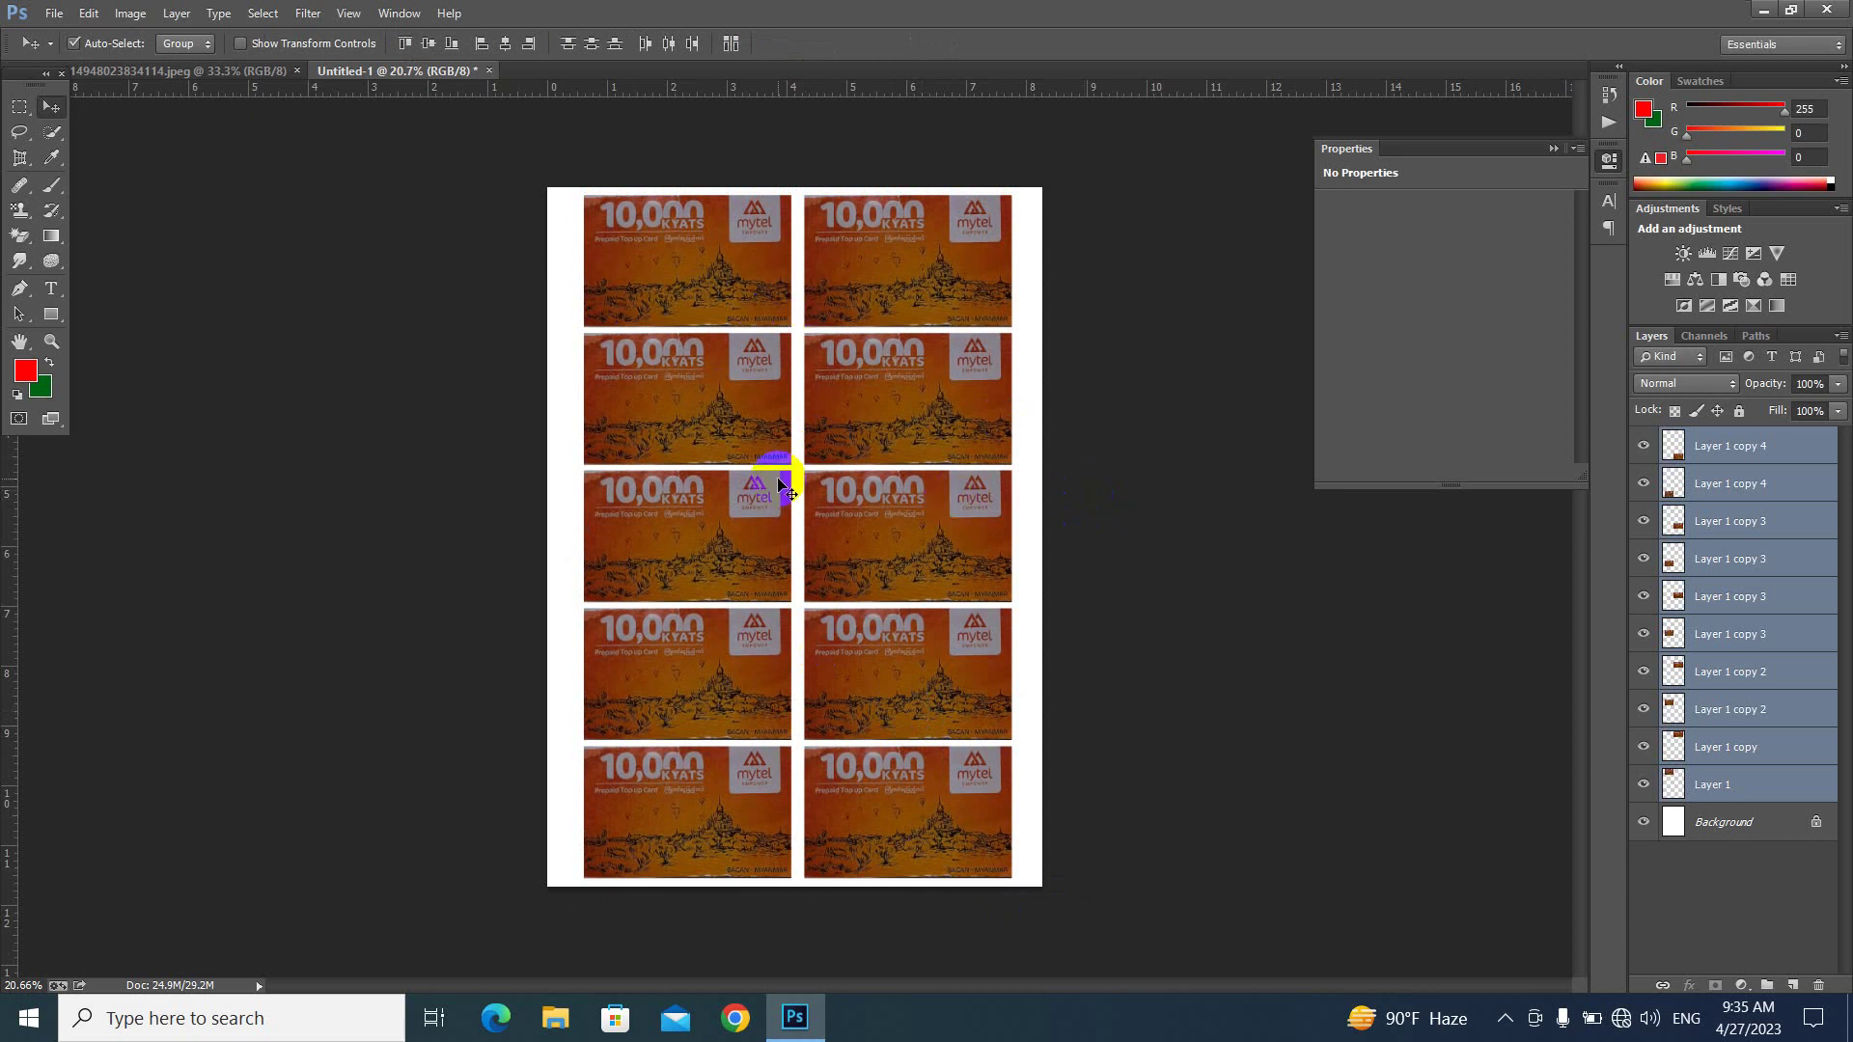
pyautogui.click(256, 71)
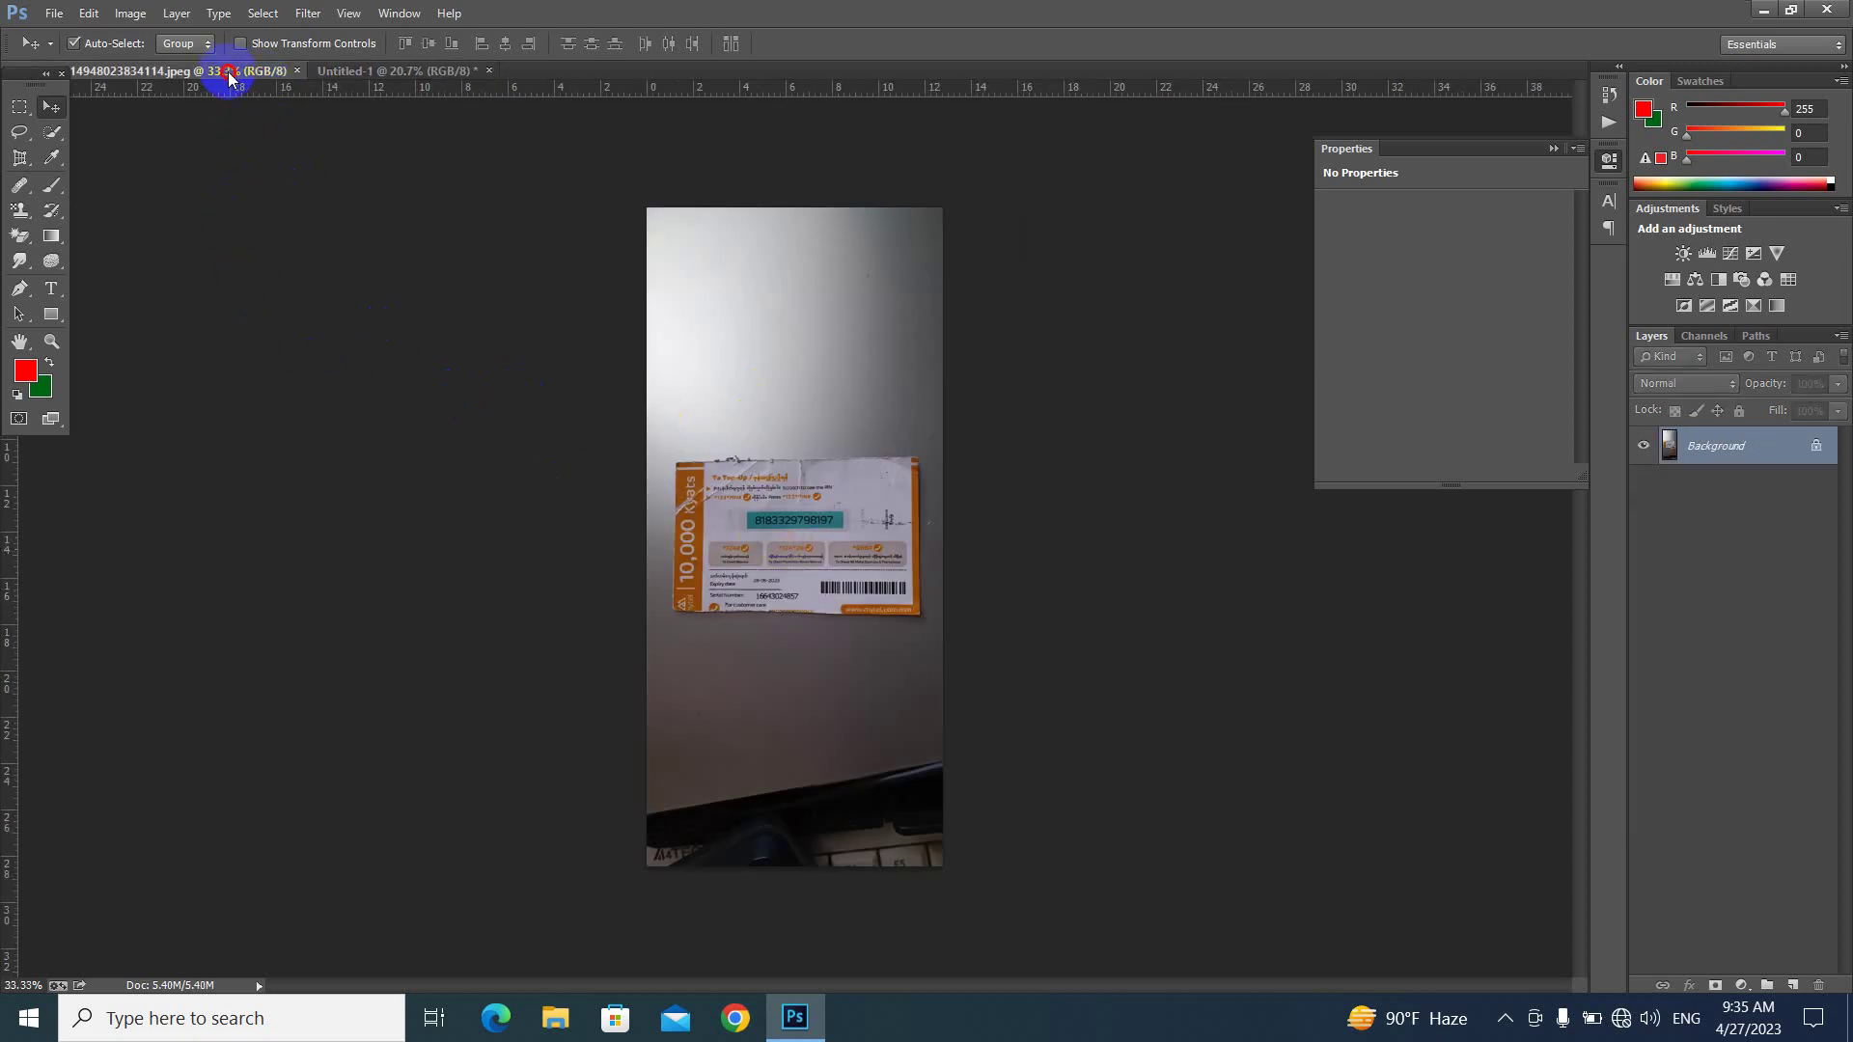
pyautogui.moveTo(227, 76)
pyautogui.mouseDown()
pyautogui.moveTo(315, 384)
pyautogui.moveTo(373, 411)
pyautogui.mouseUp()
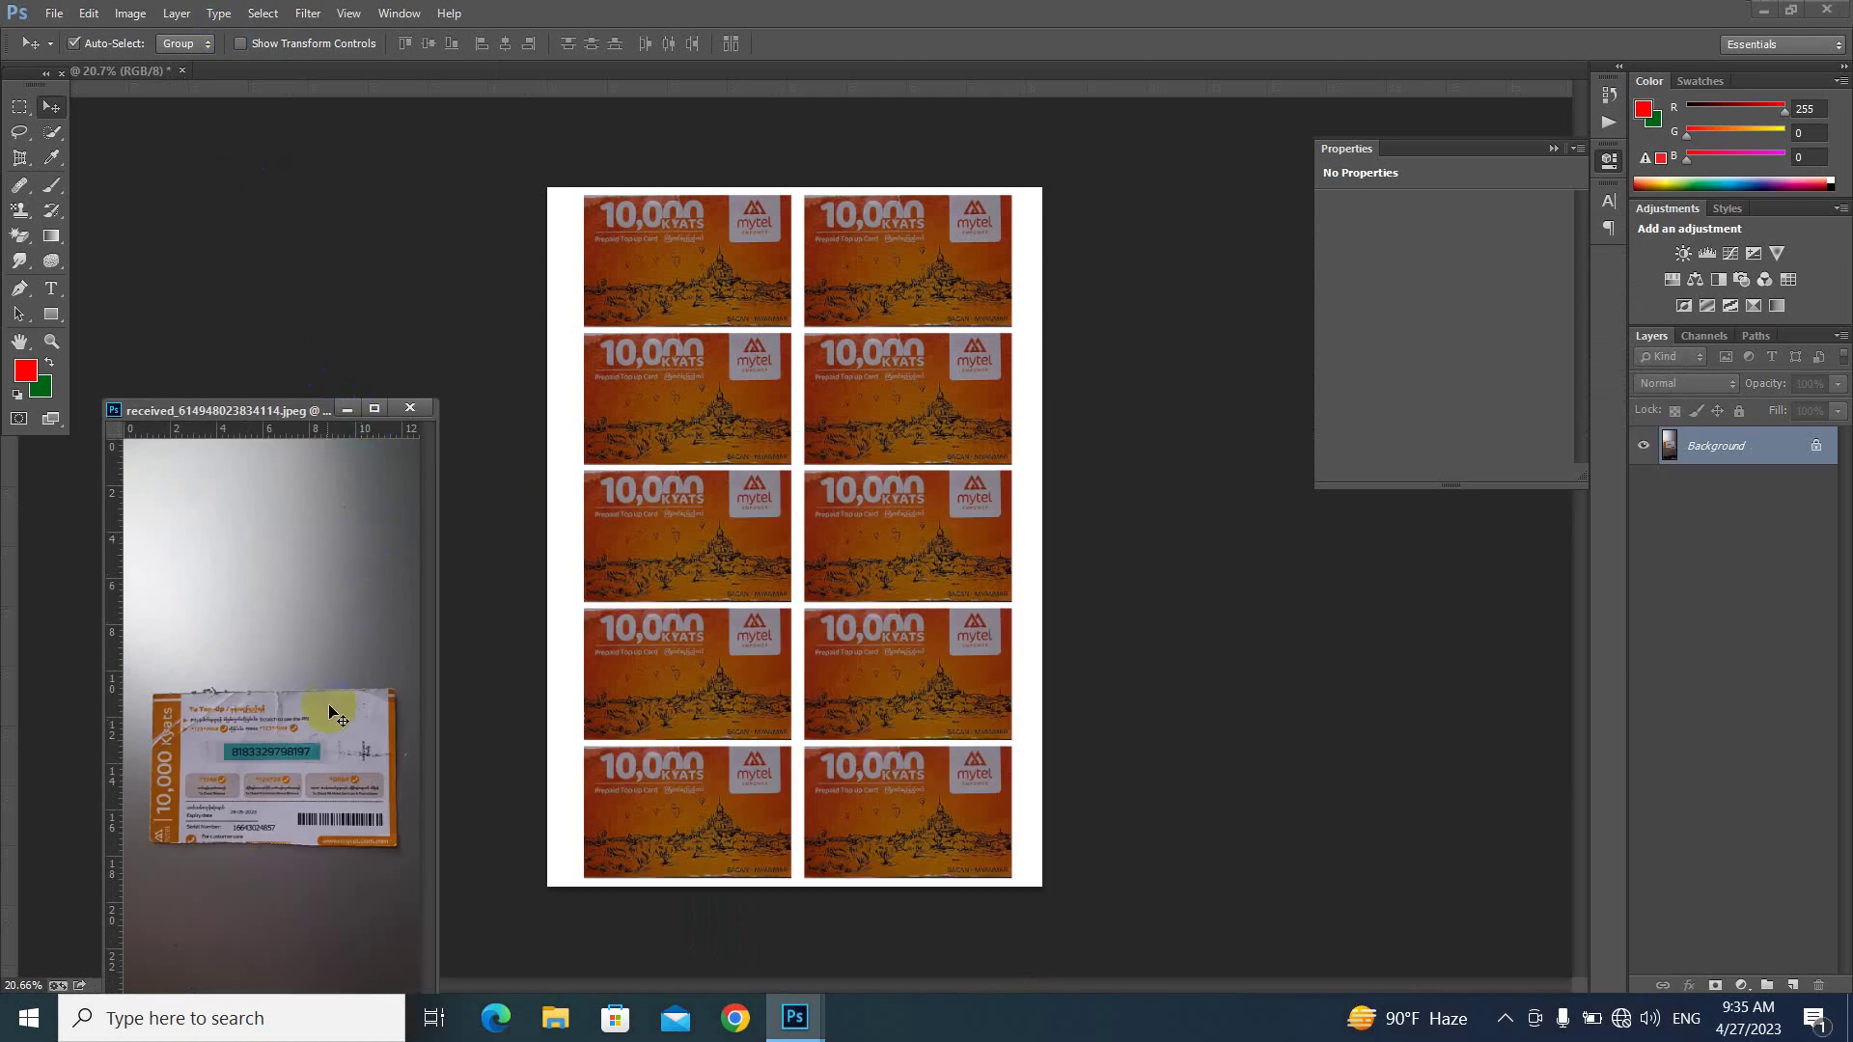
# - Drag the card-back photo onto the card sheet as a new layer and close the photo window
pyautogui.moveTo(295, 763); pyautogui.dragTo(632, 569)
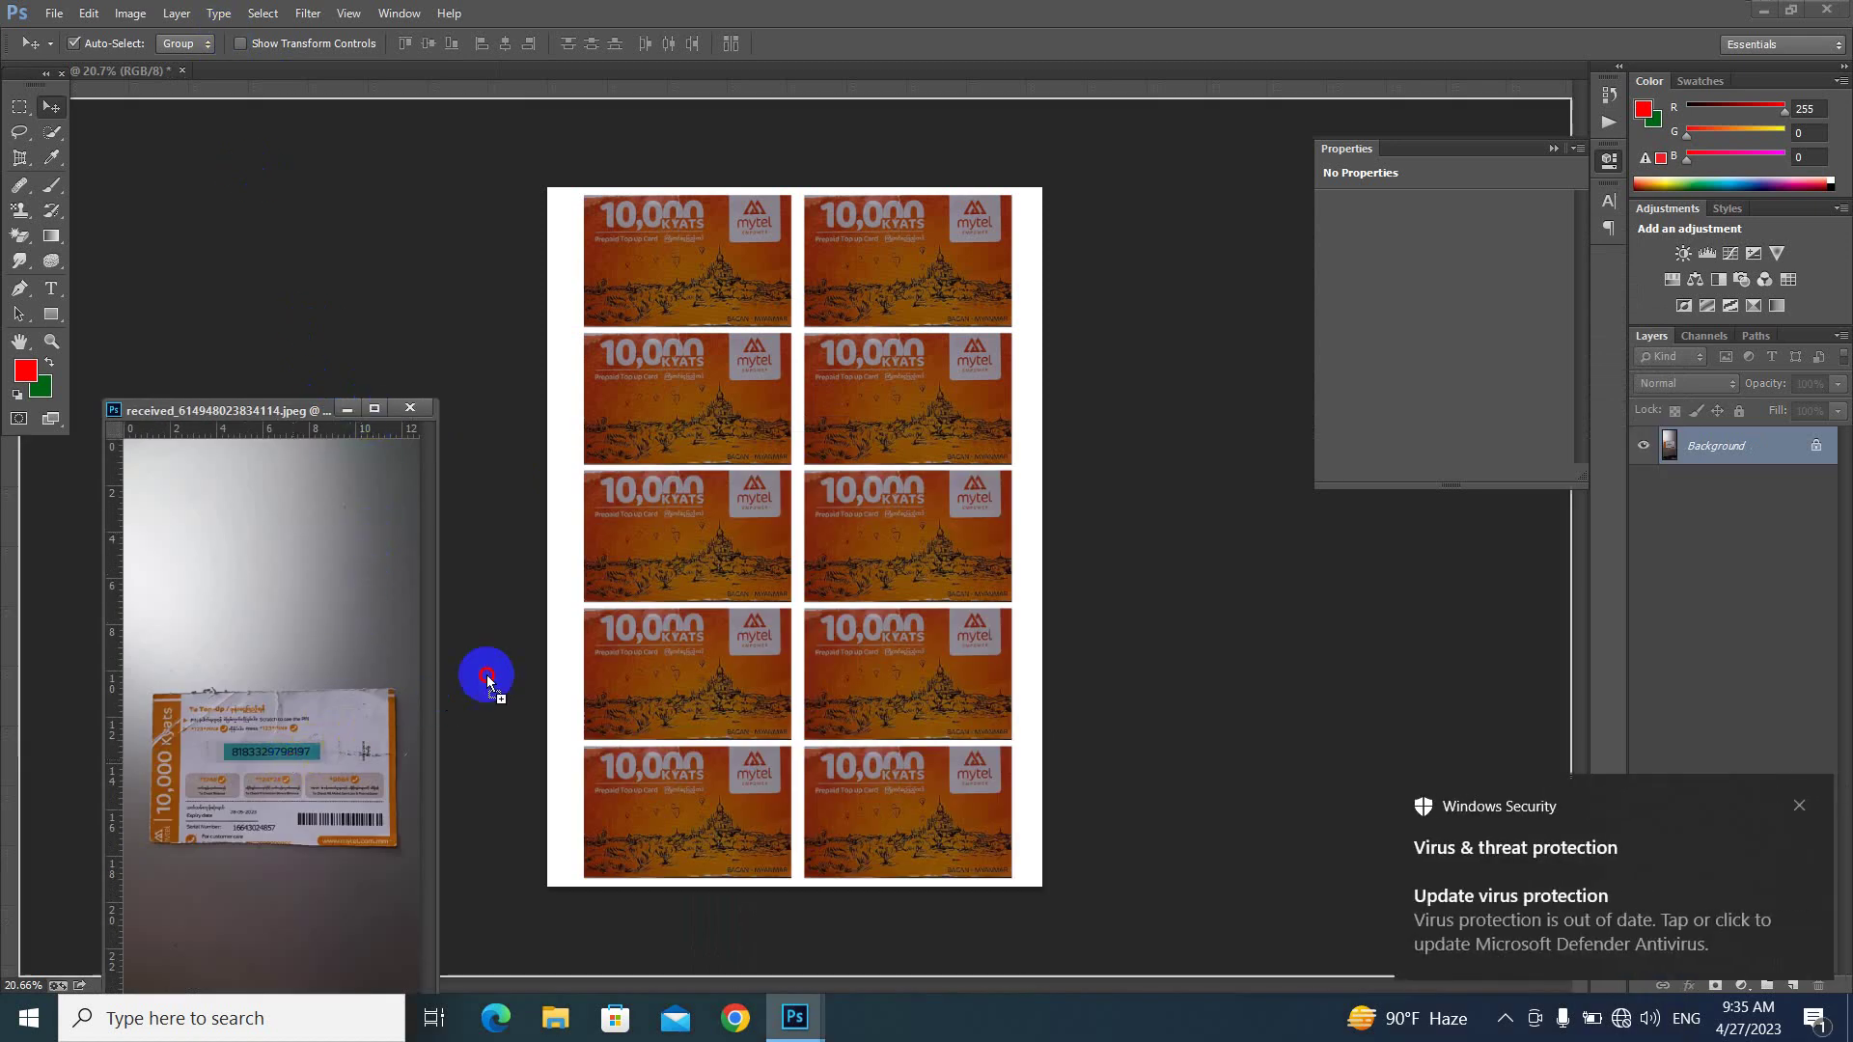
pyautogui.click(409, 408)
pyautogui.moveTo(696, 586); pyautogui.dragTo(834, 494)
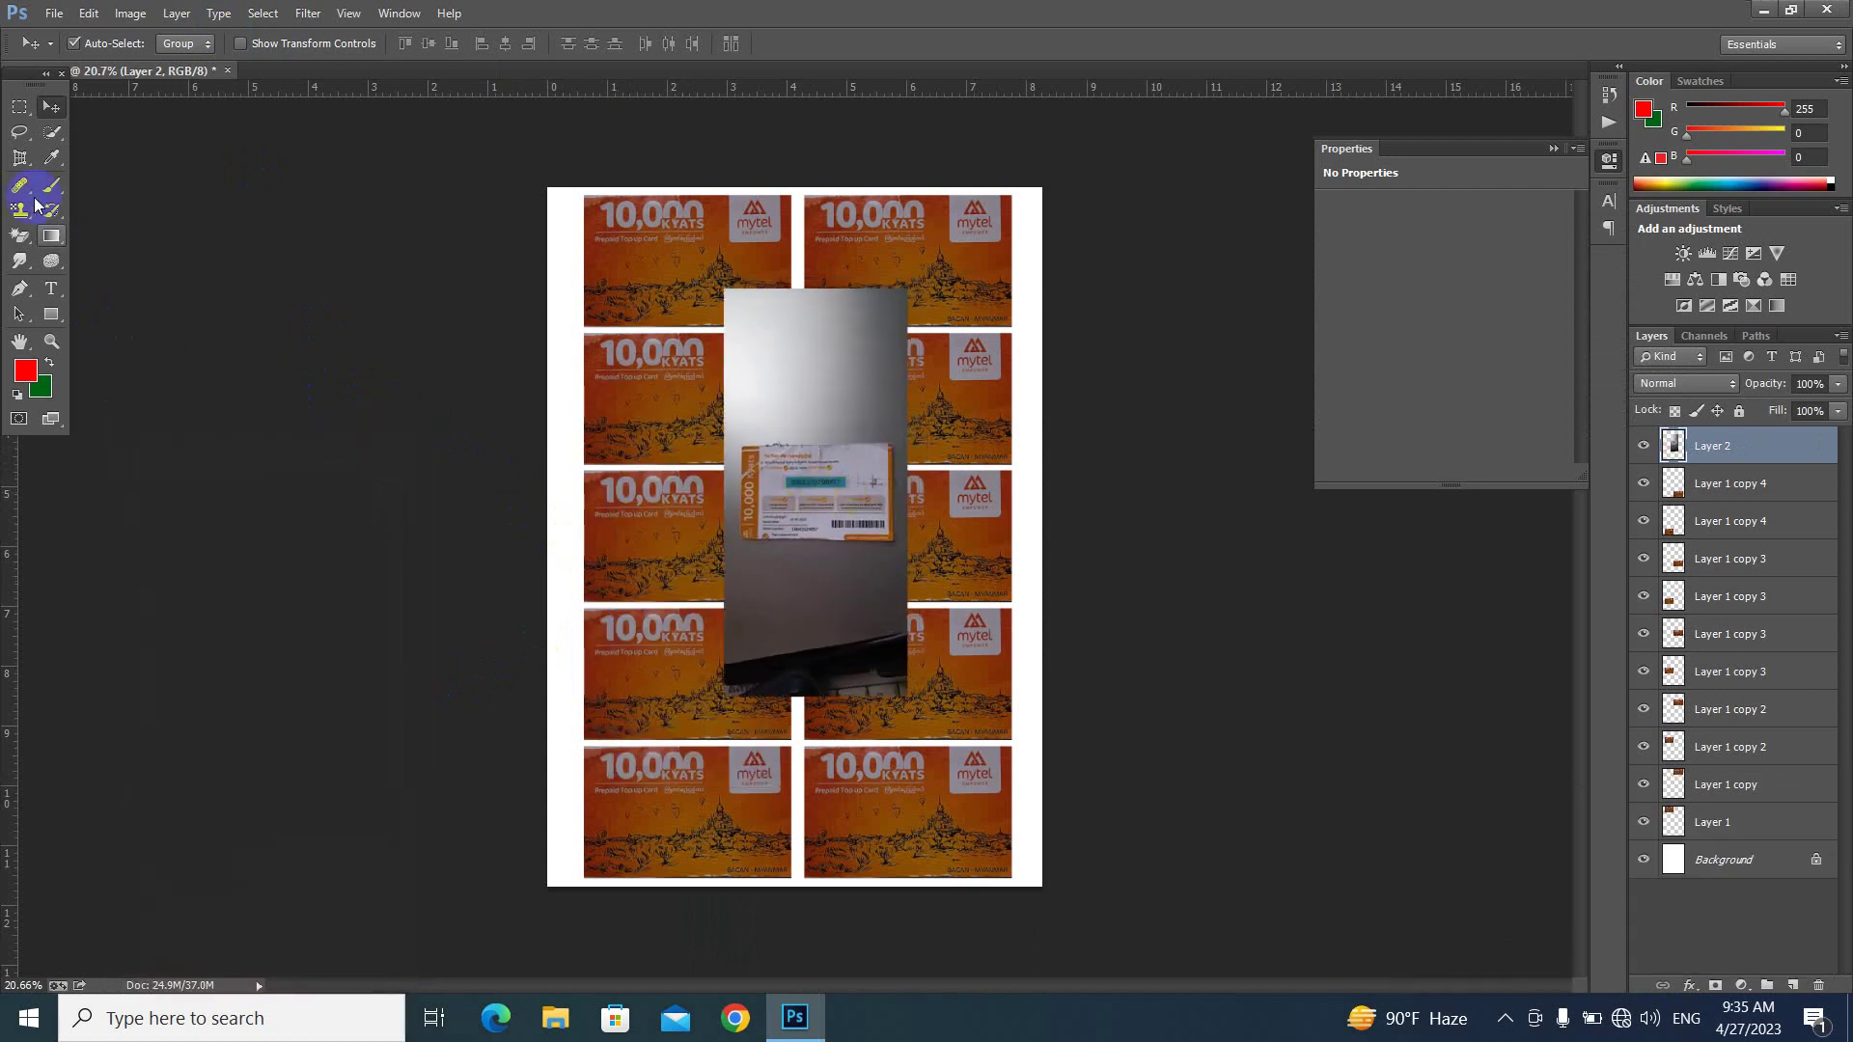
# - Trim the photo to just the card by deleting everything outside a rectangular selection
pyautogui.click(23, 111)
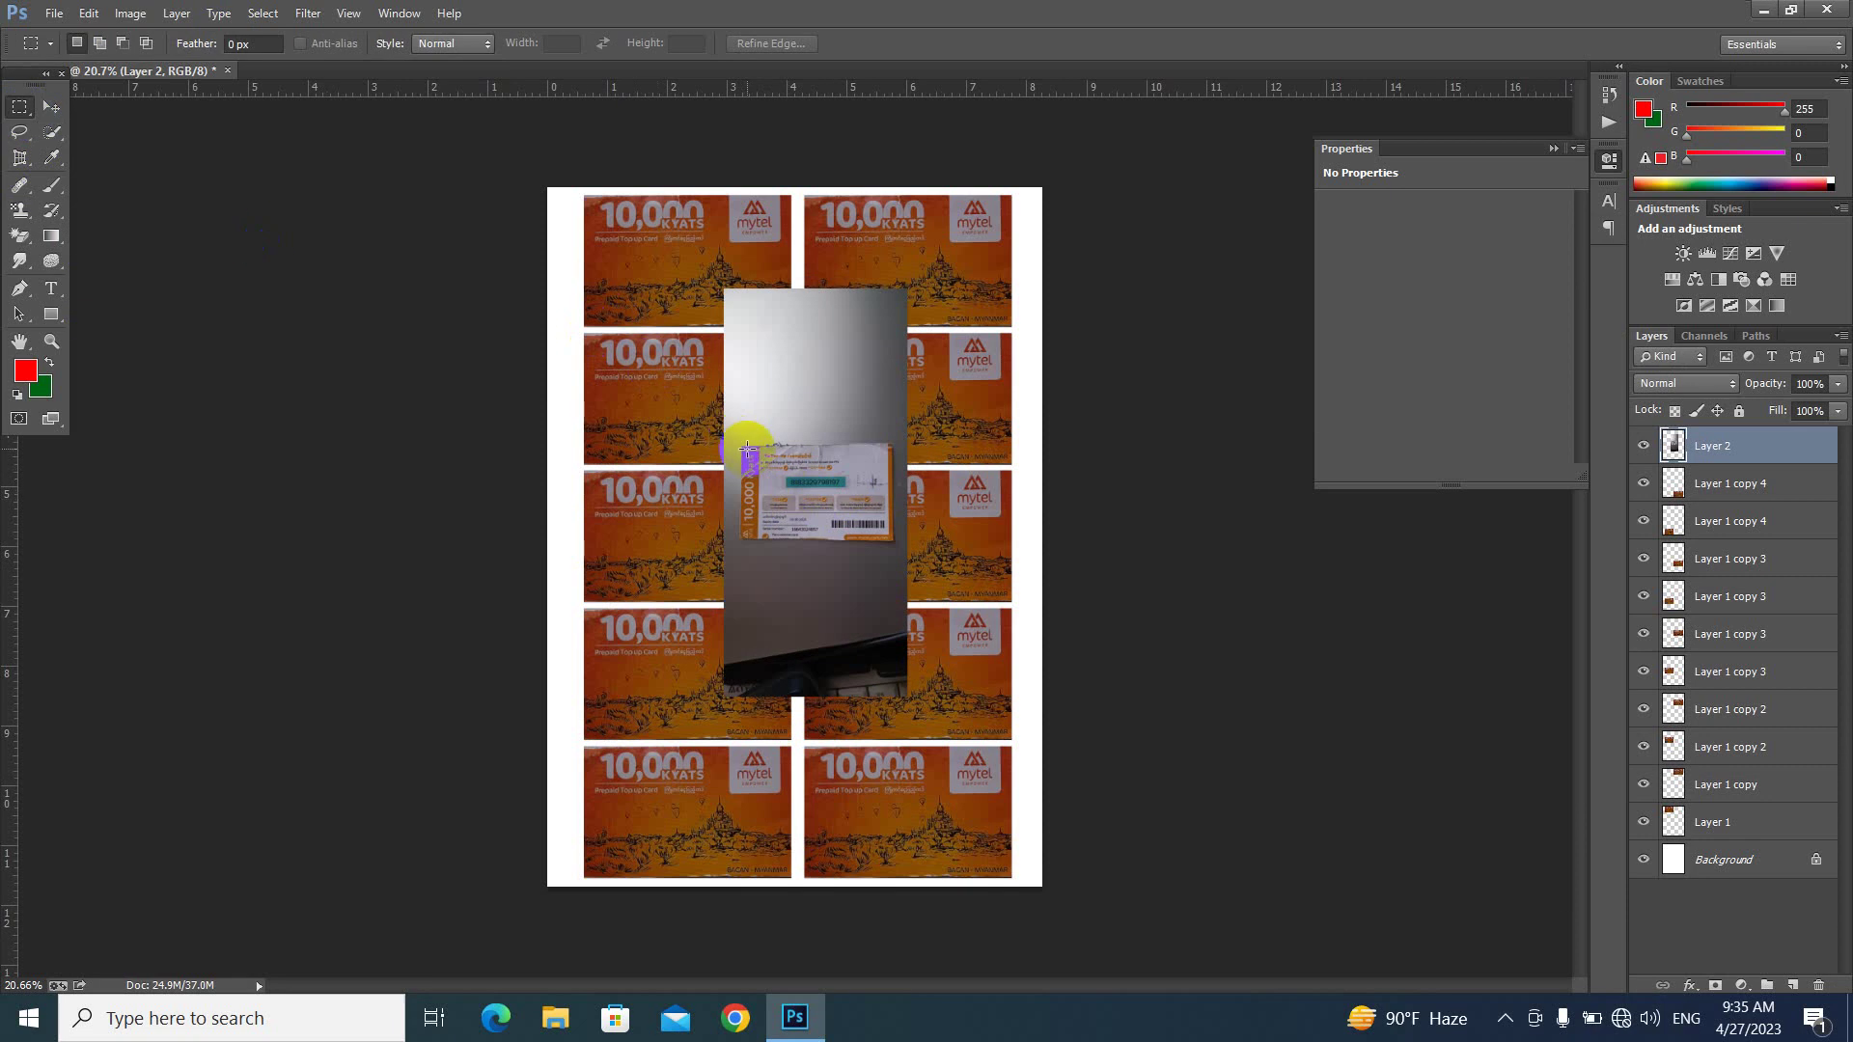
pyautogui.moveTo(746, 448); pyautogui.dragTo(890, 538)
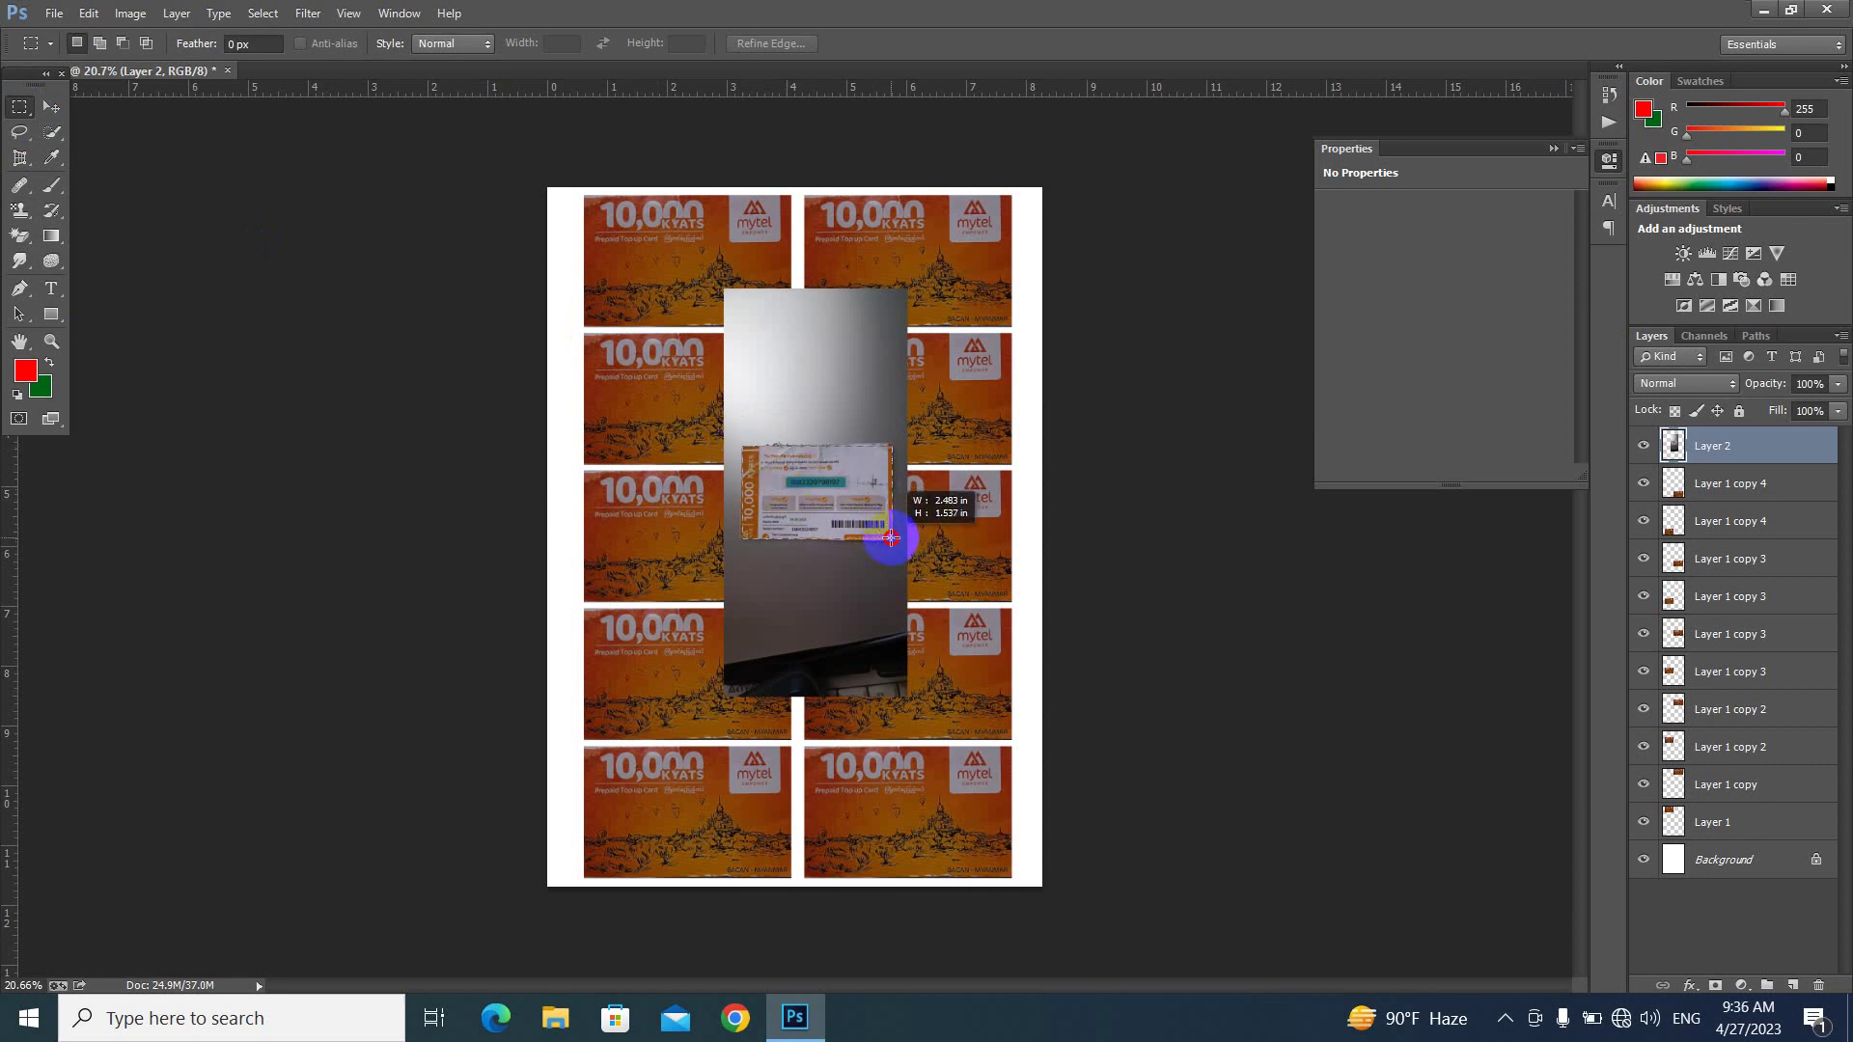
pyautogui.moveTo(891, 538); pyautogui.dragTo(891, 538)
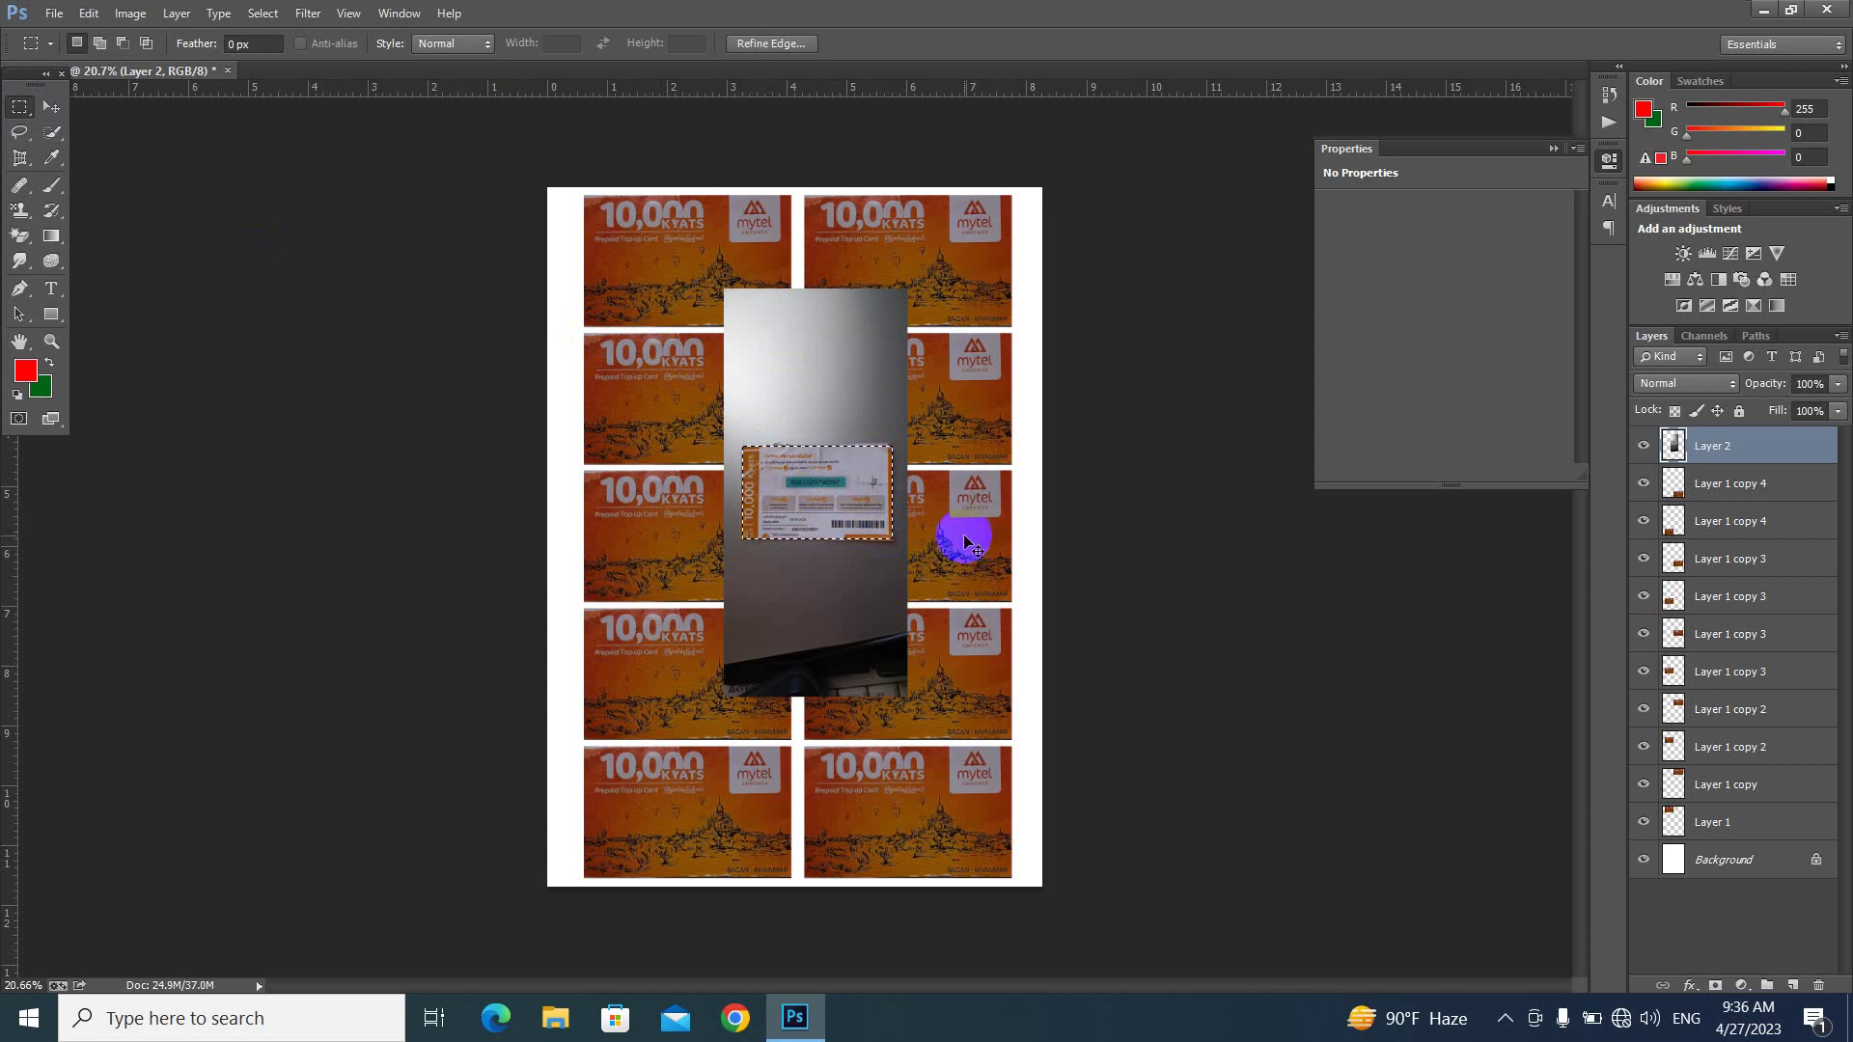
pyautogui.hotkey('ctrl', 'shift', 'i')
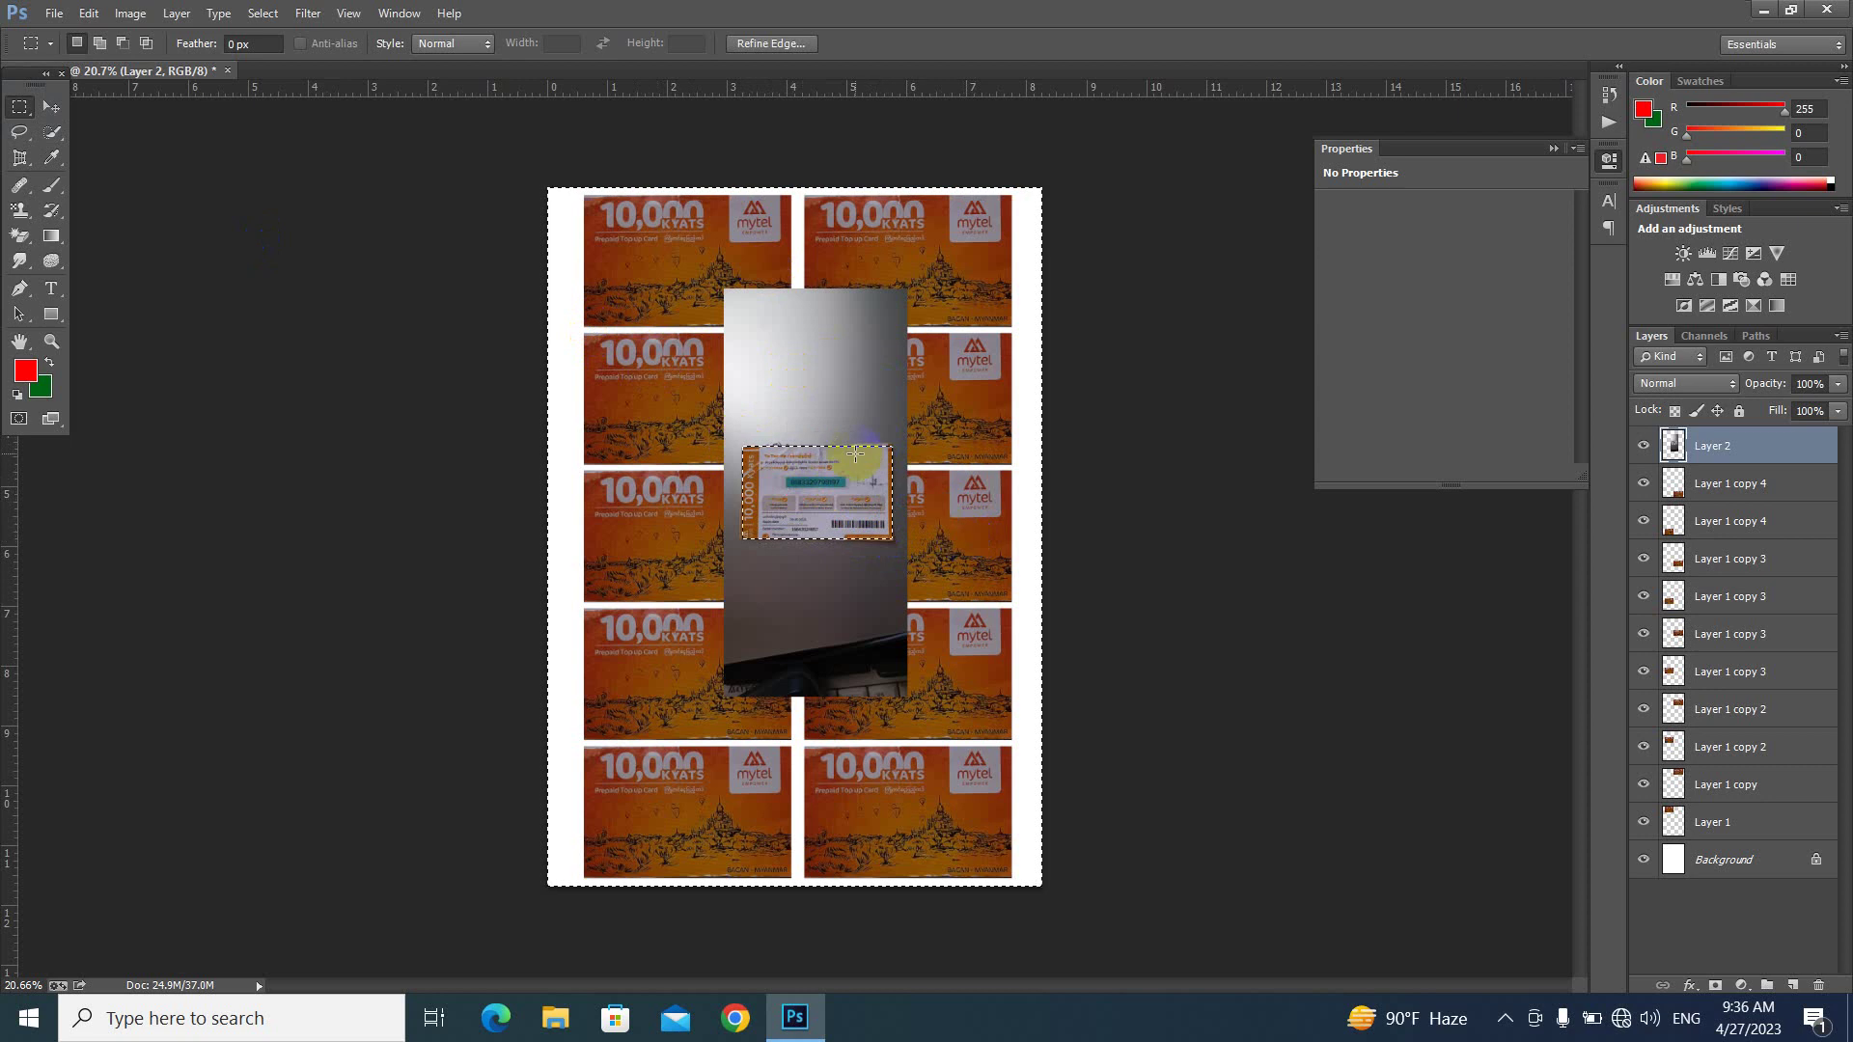
pyautogui.press('Delete')
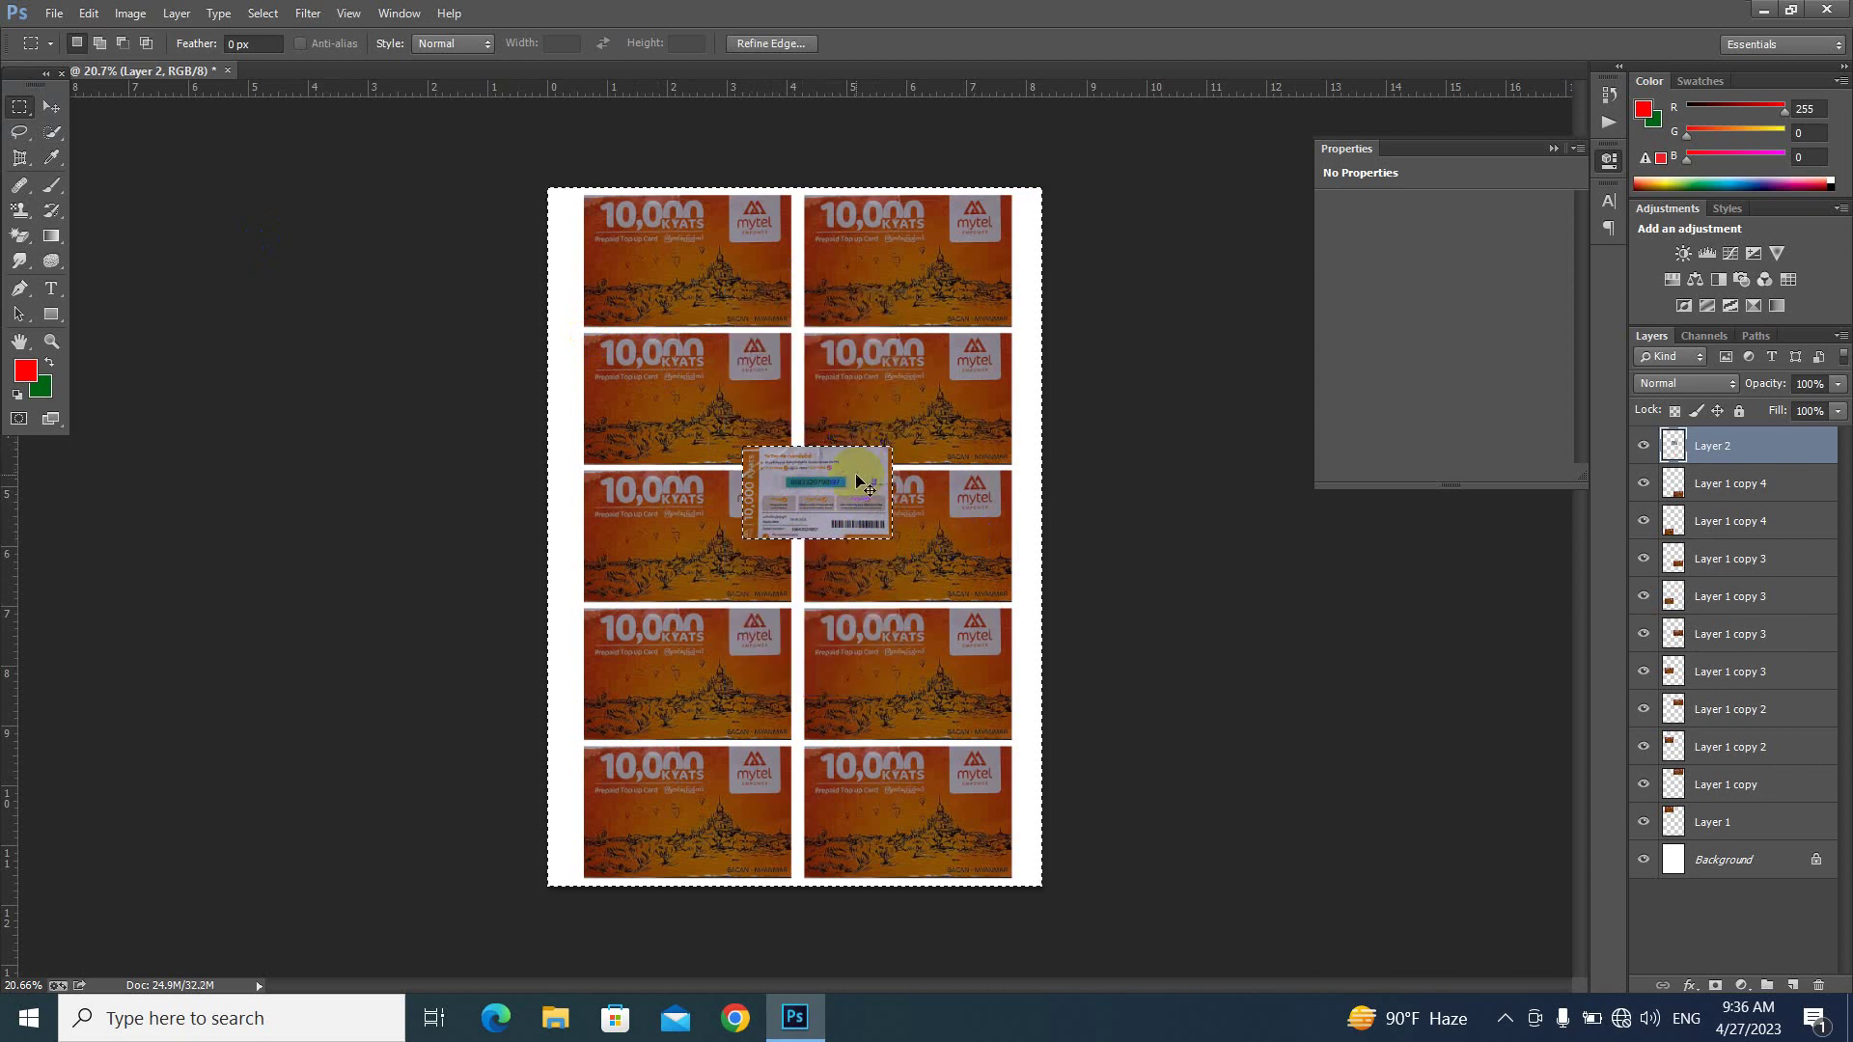
pyautogui.hotkey('ctrl', 'd')
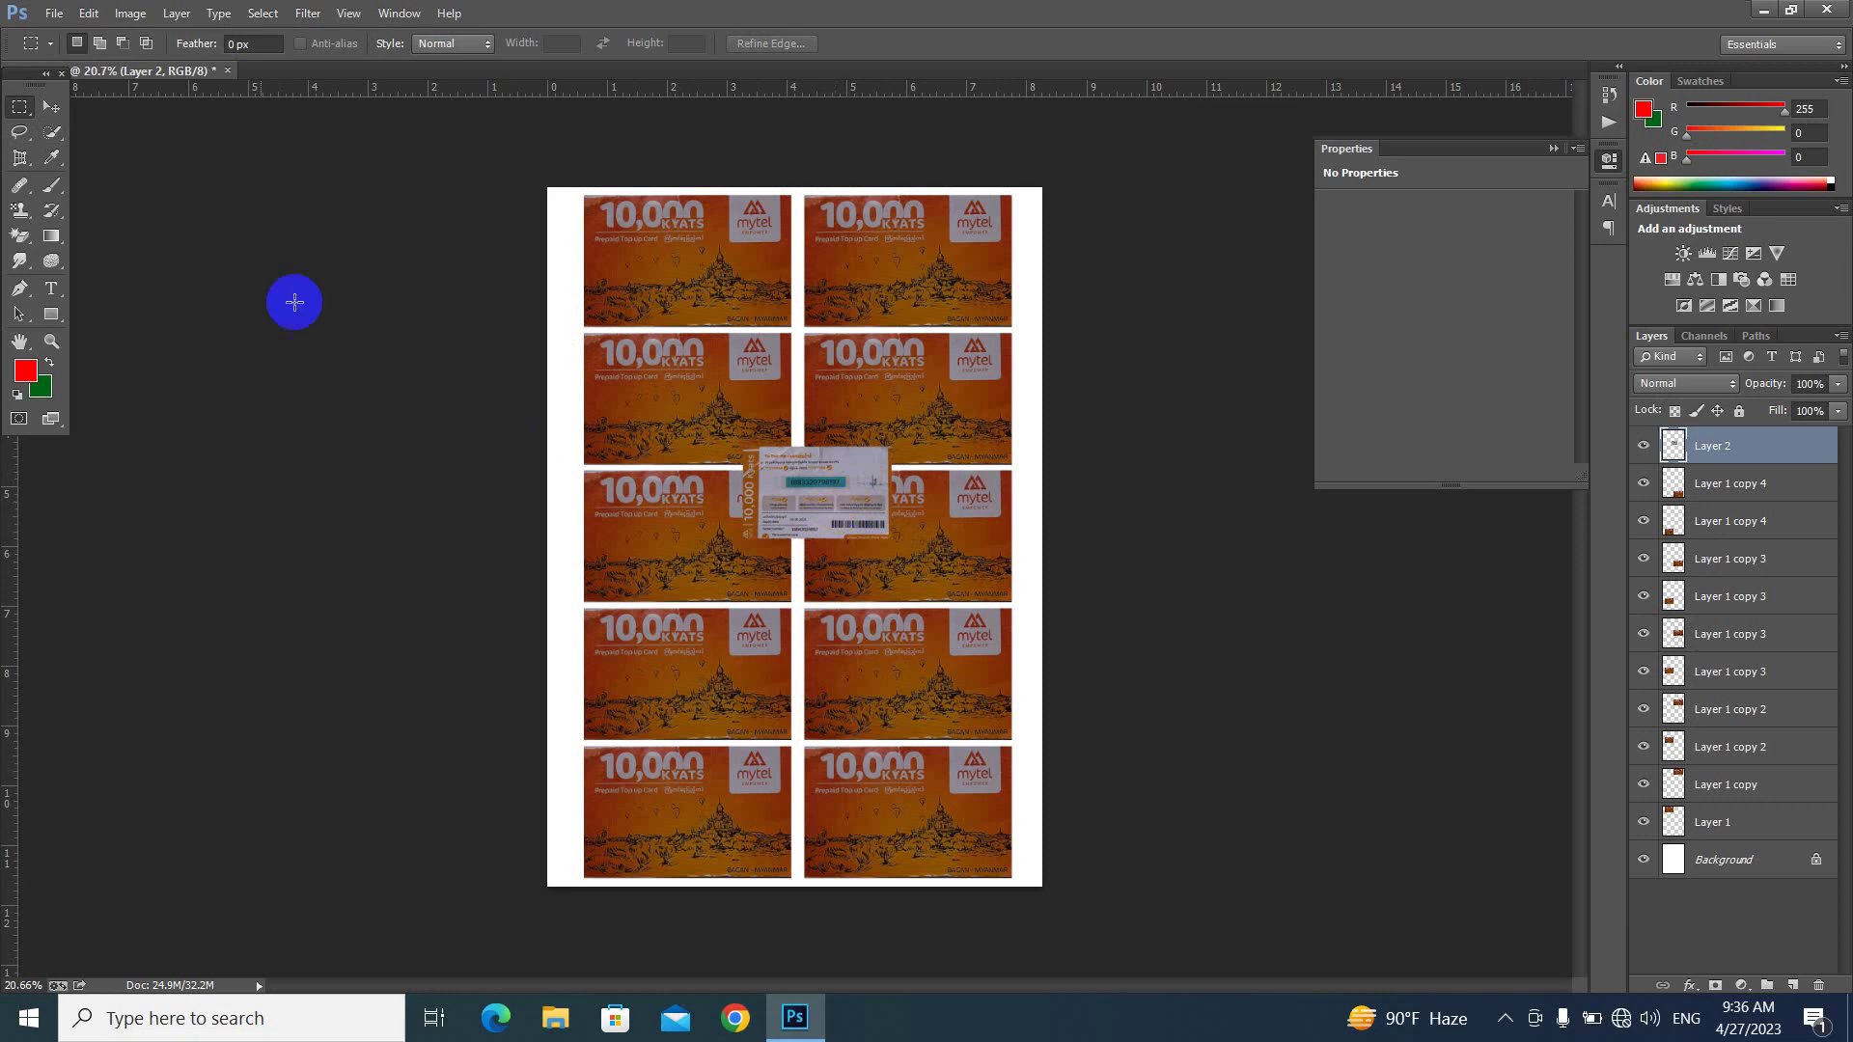
# - Move the card back to the top-left slot, enlarge it about 138%, then select the ten card-front layers
pyautogui.click(50, 109)
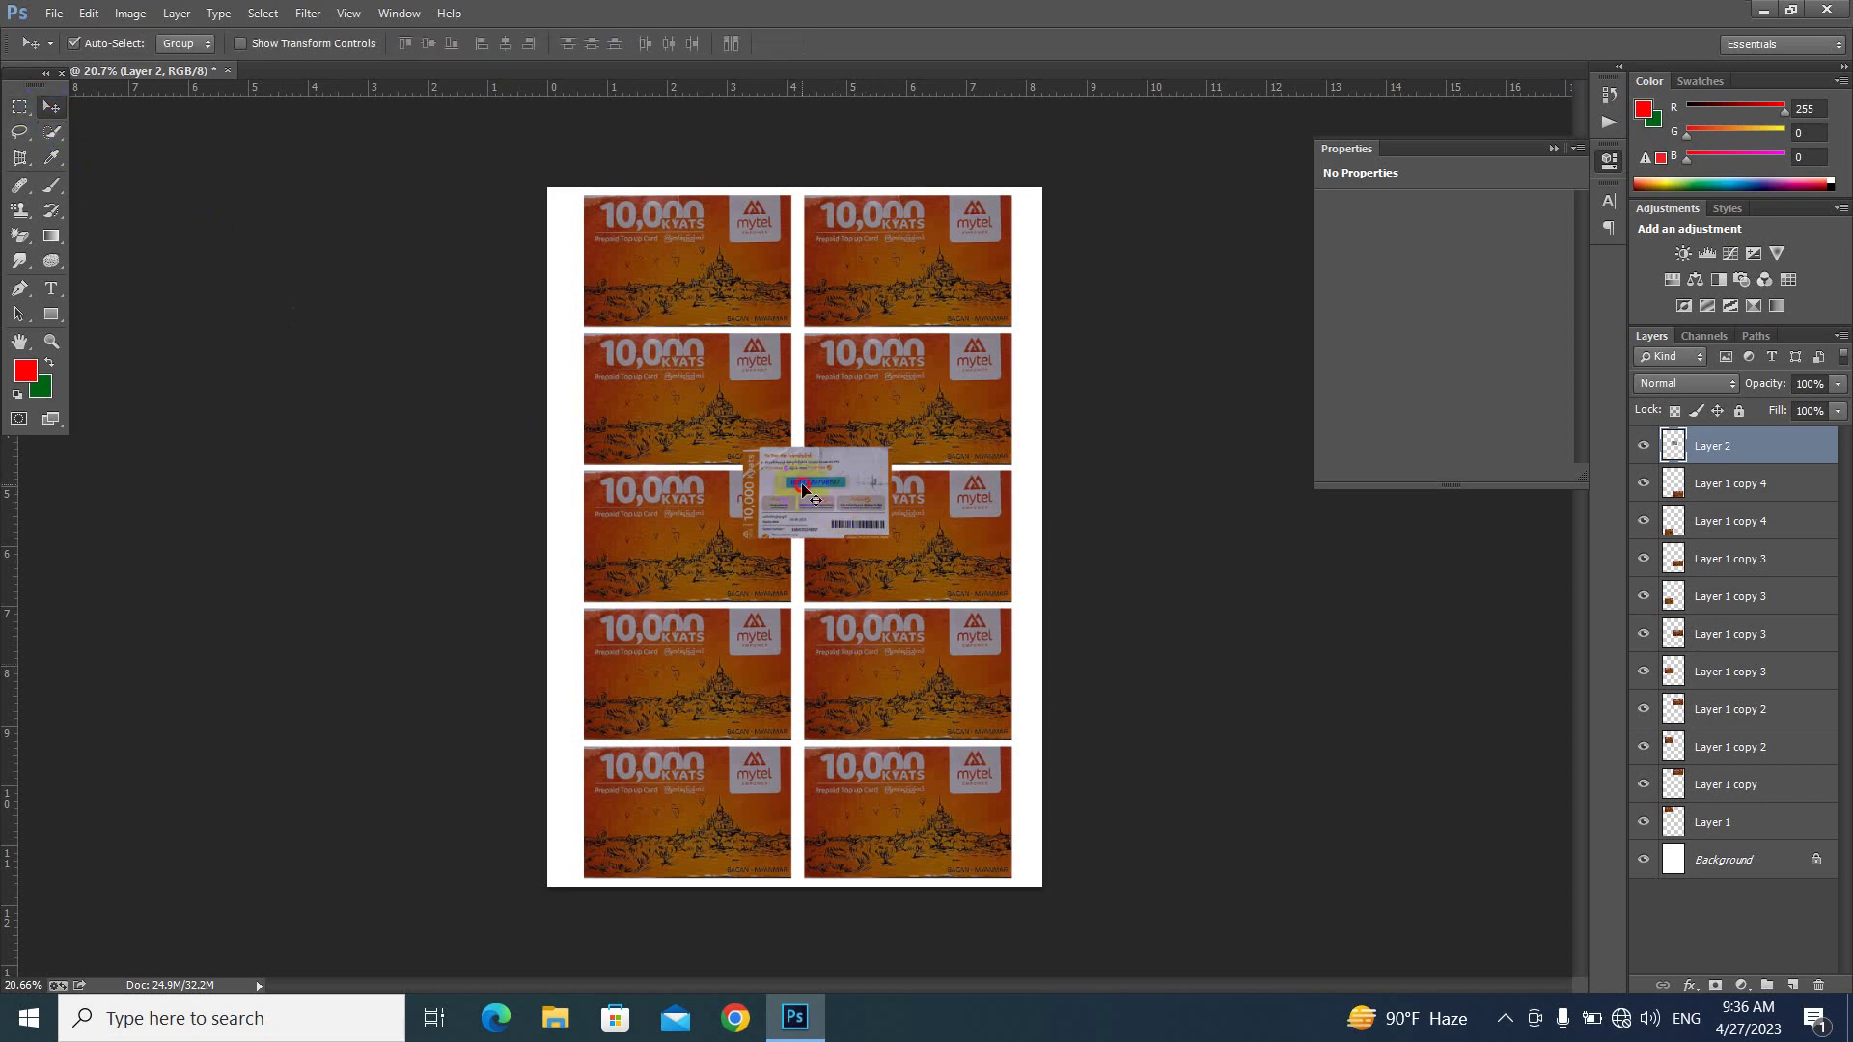
pyautogui.moveTo(794, 488); pyautogui.dragTo(677, 275)
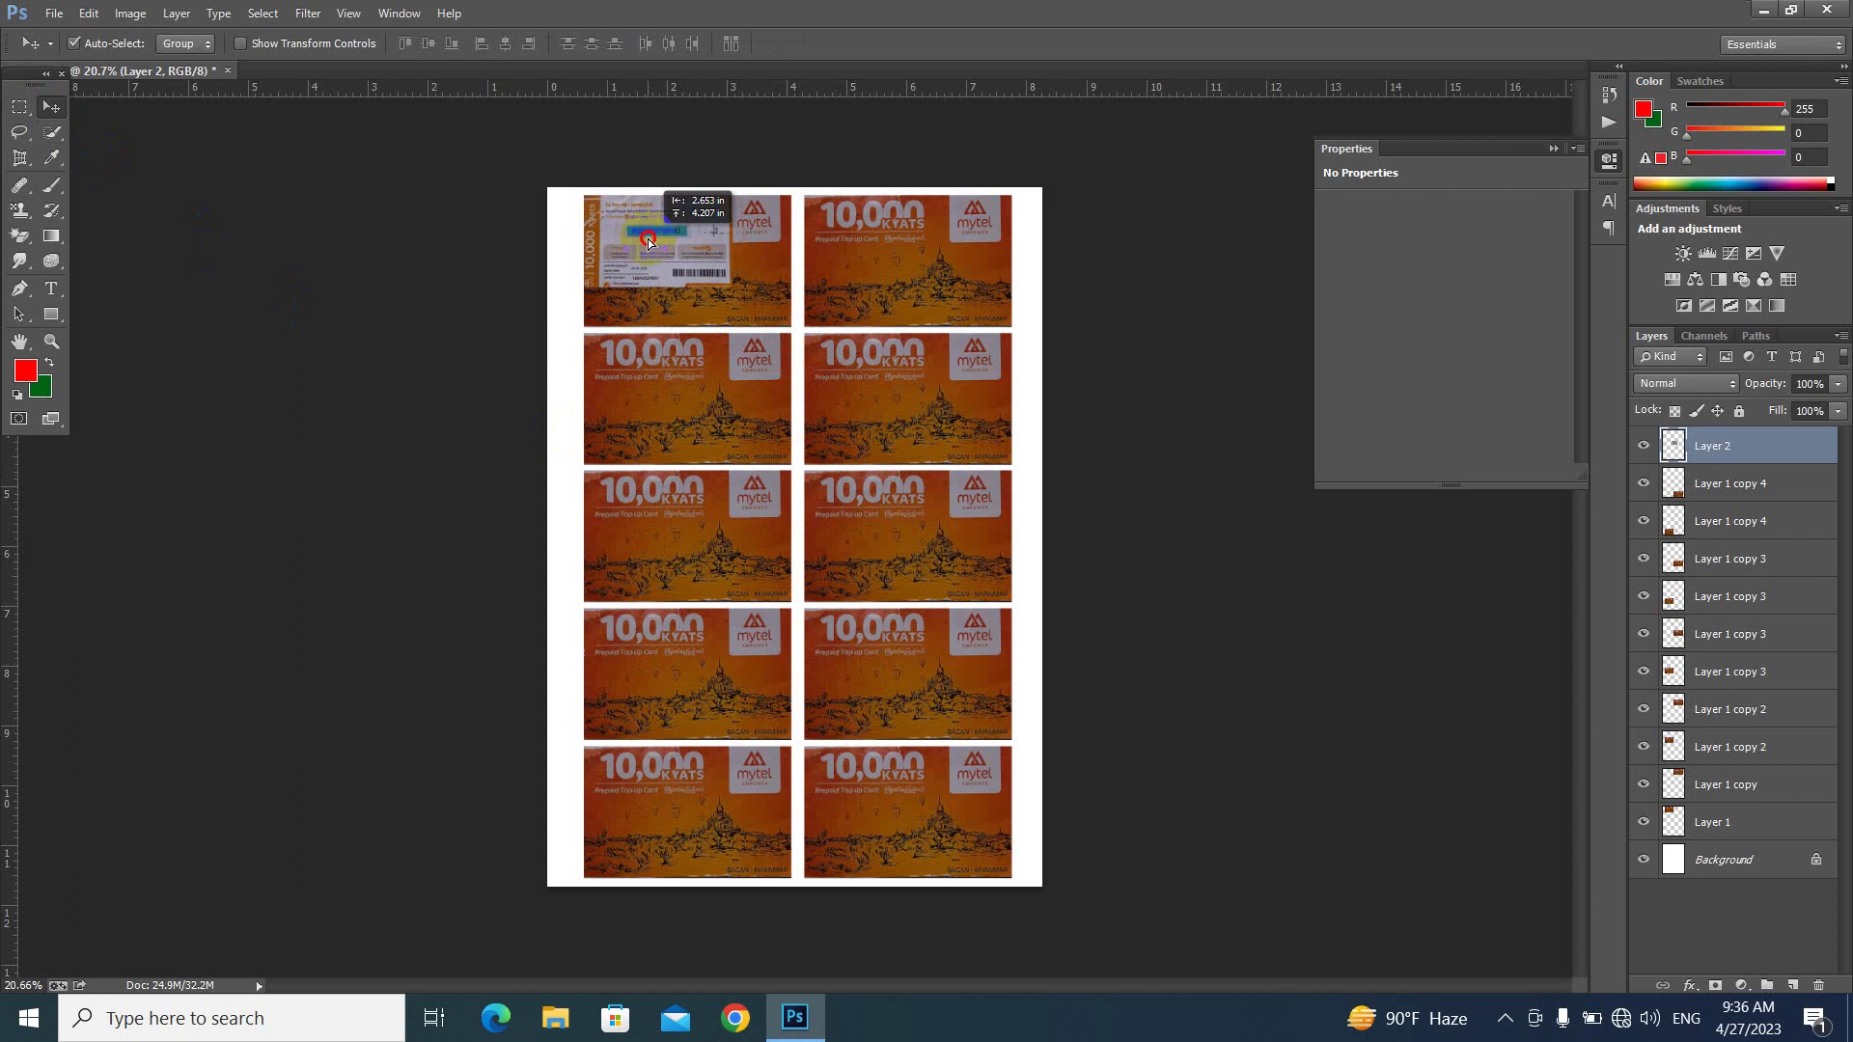
pyautogui.hotkey('ctrl', 't')
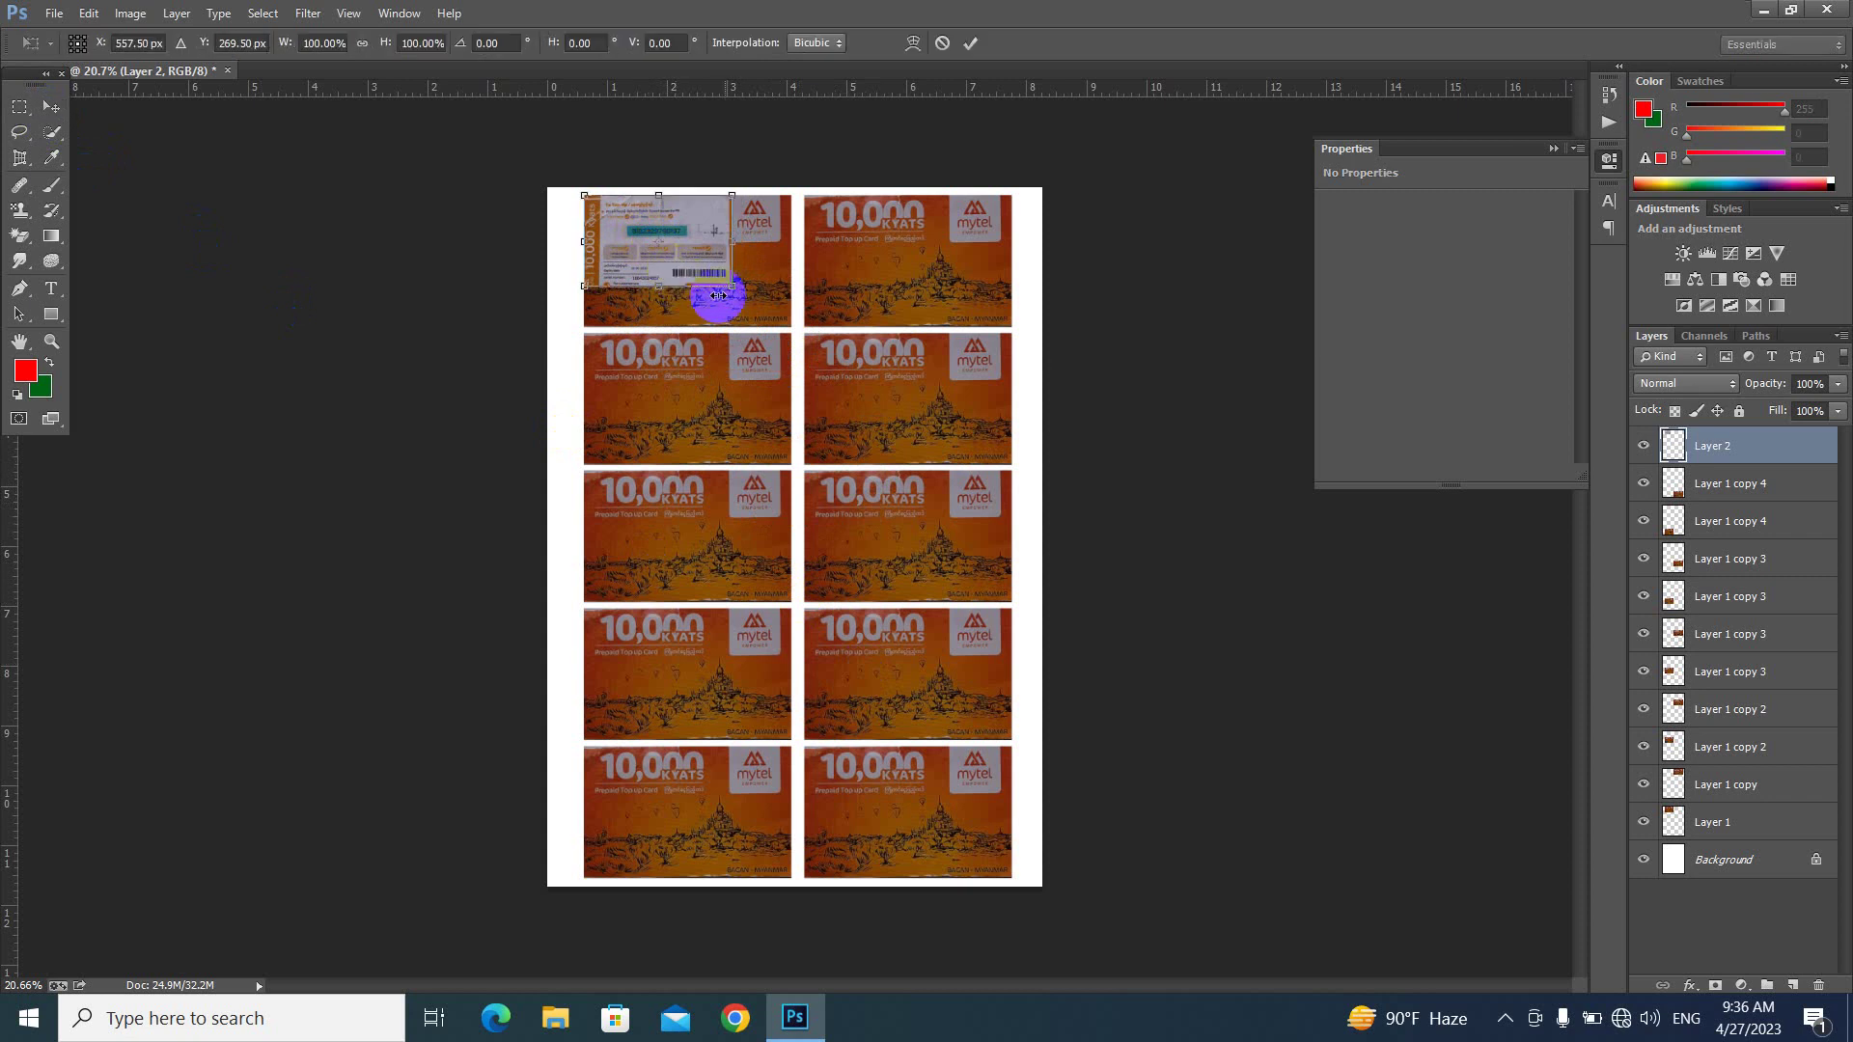
pyautogui.moveTo(730, 286); pyautogui.dragTo(788, 330)
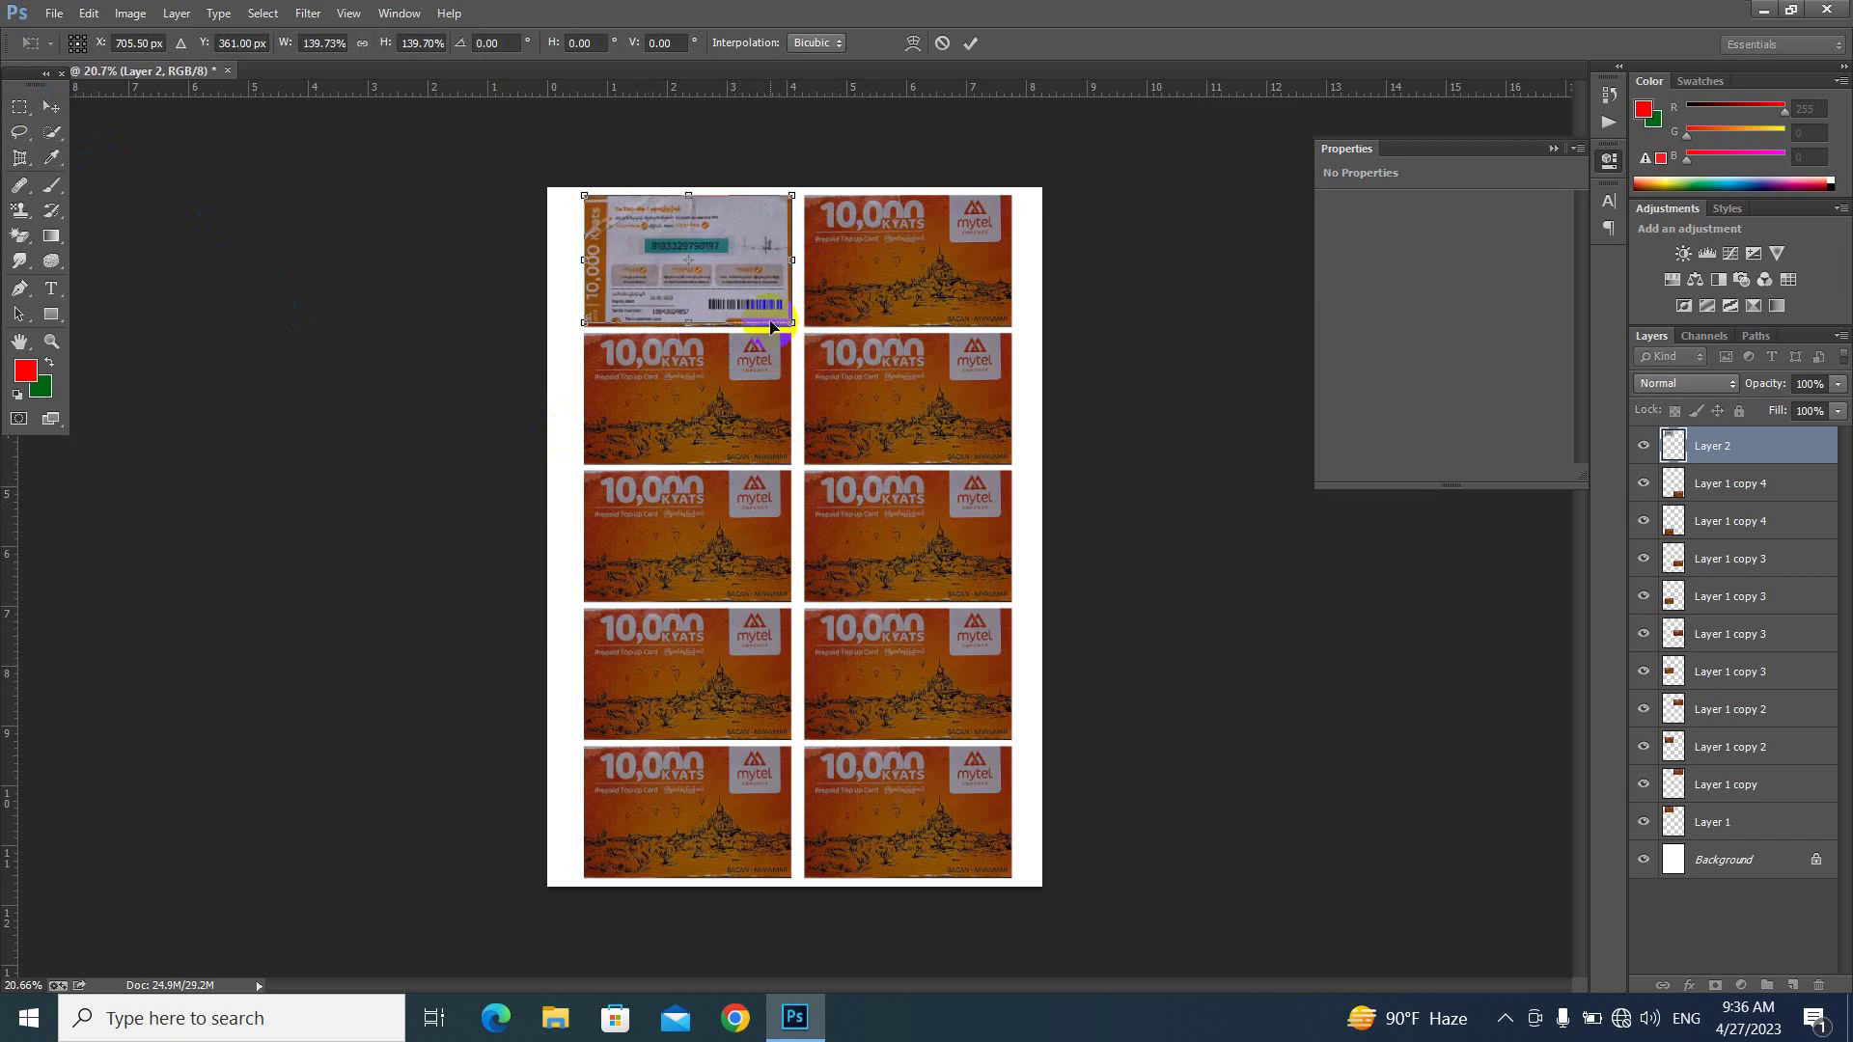
pyautogui.press('Return')
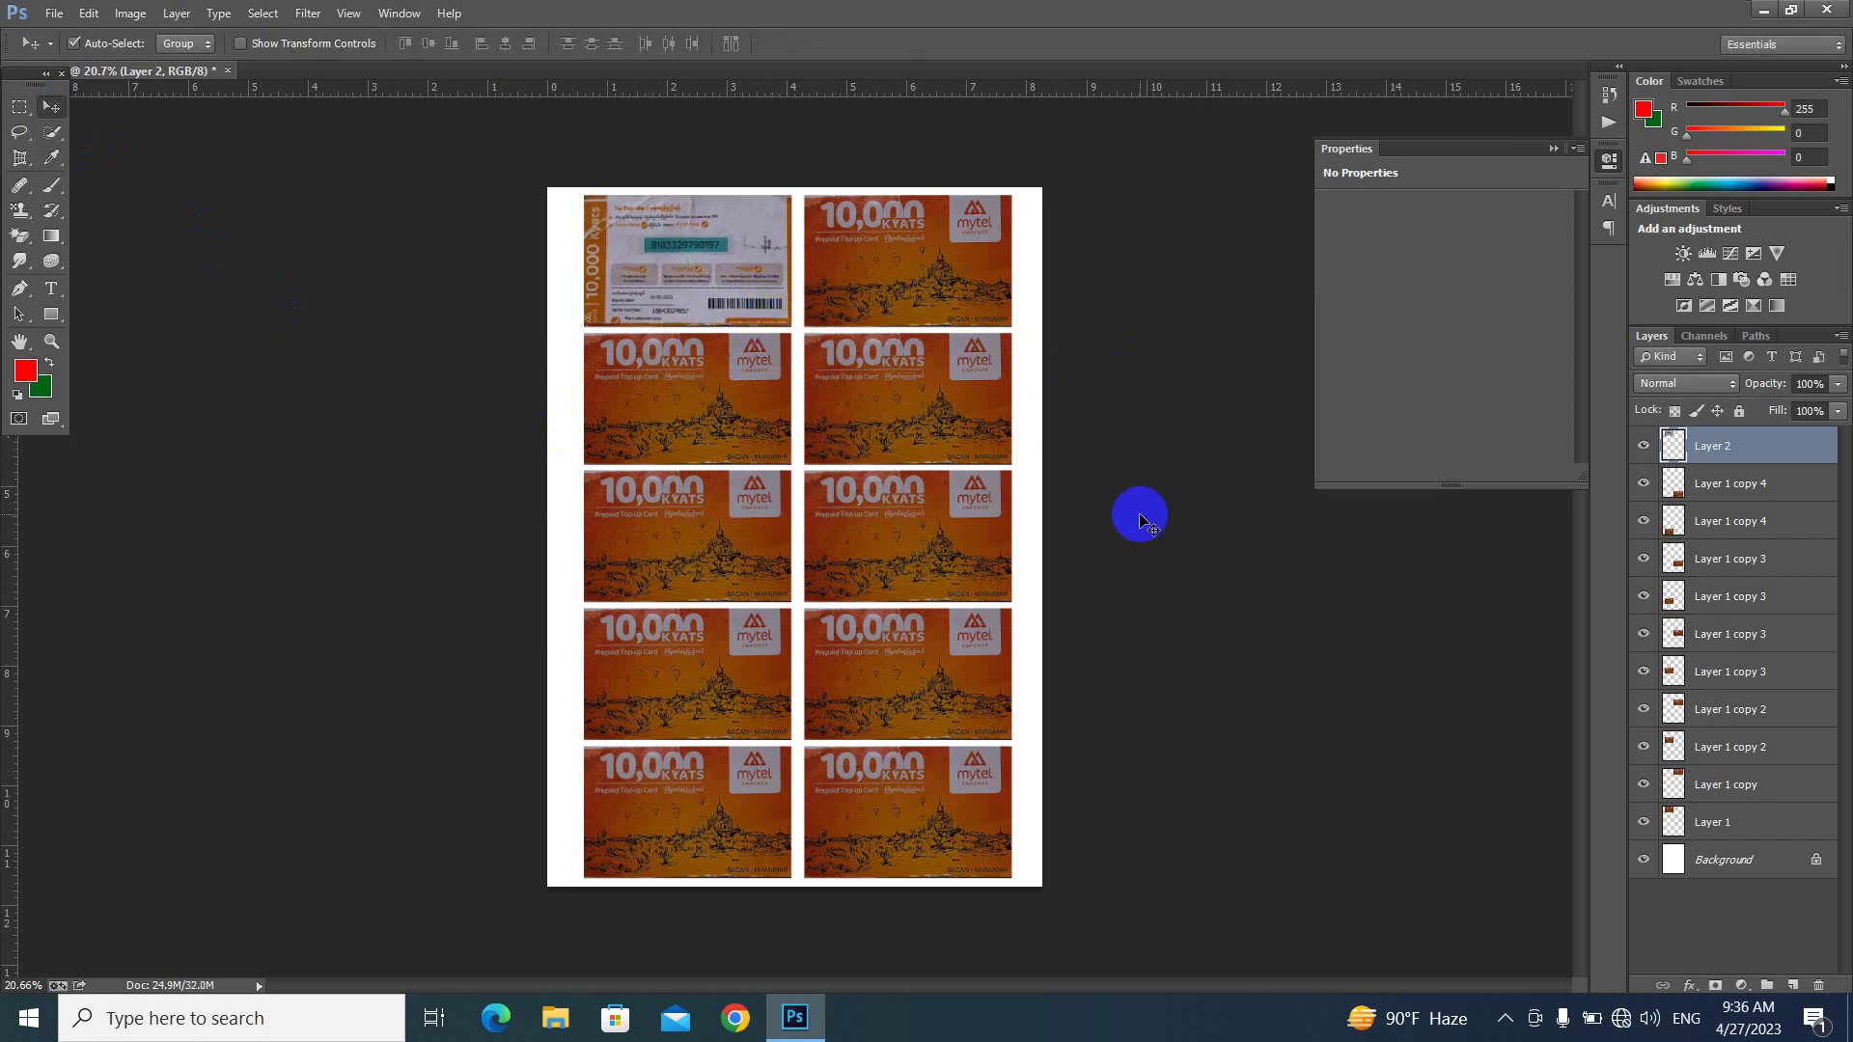
pyautogui.click(1784, 488)
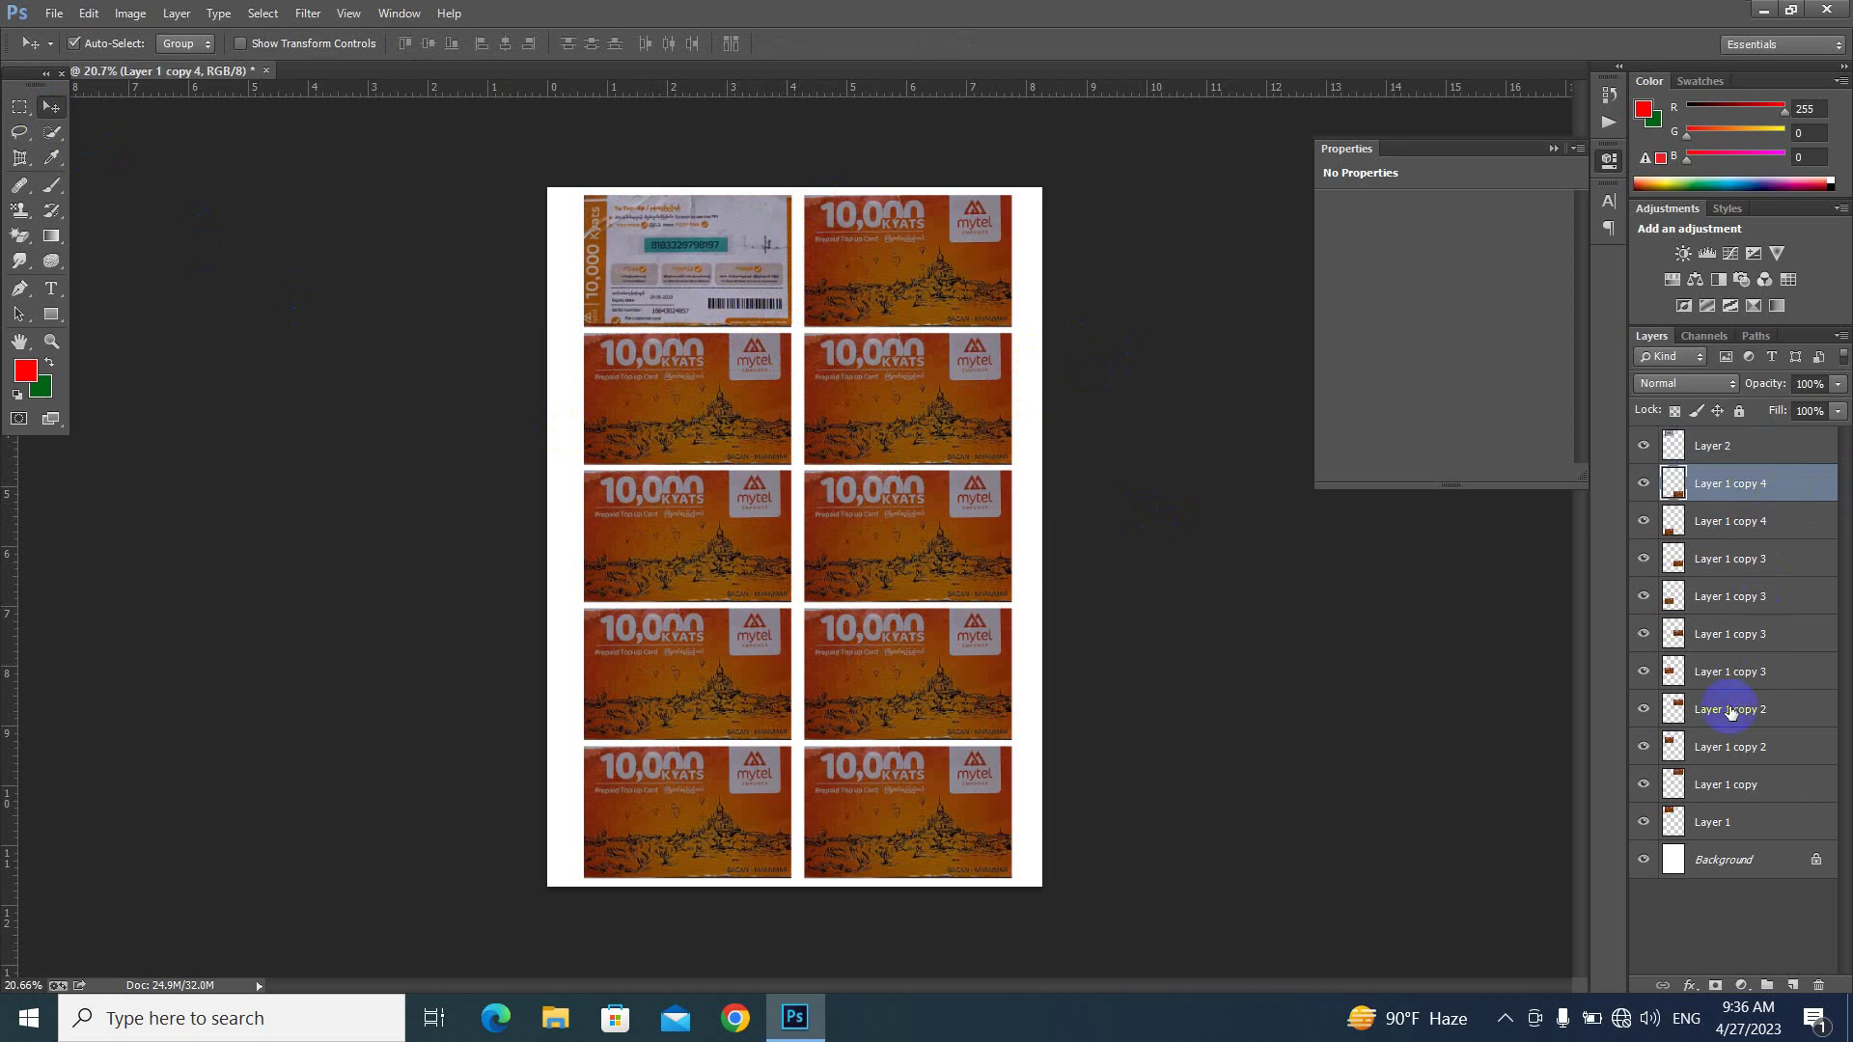
pyautogui.keyDown('shift'); pyautogui.click(1745, 828); pyautogui.keyUp('shift')
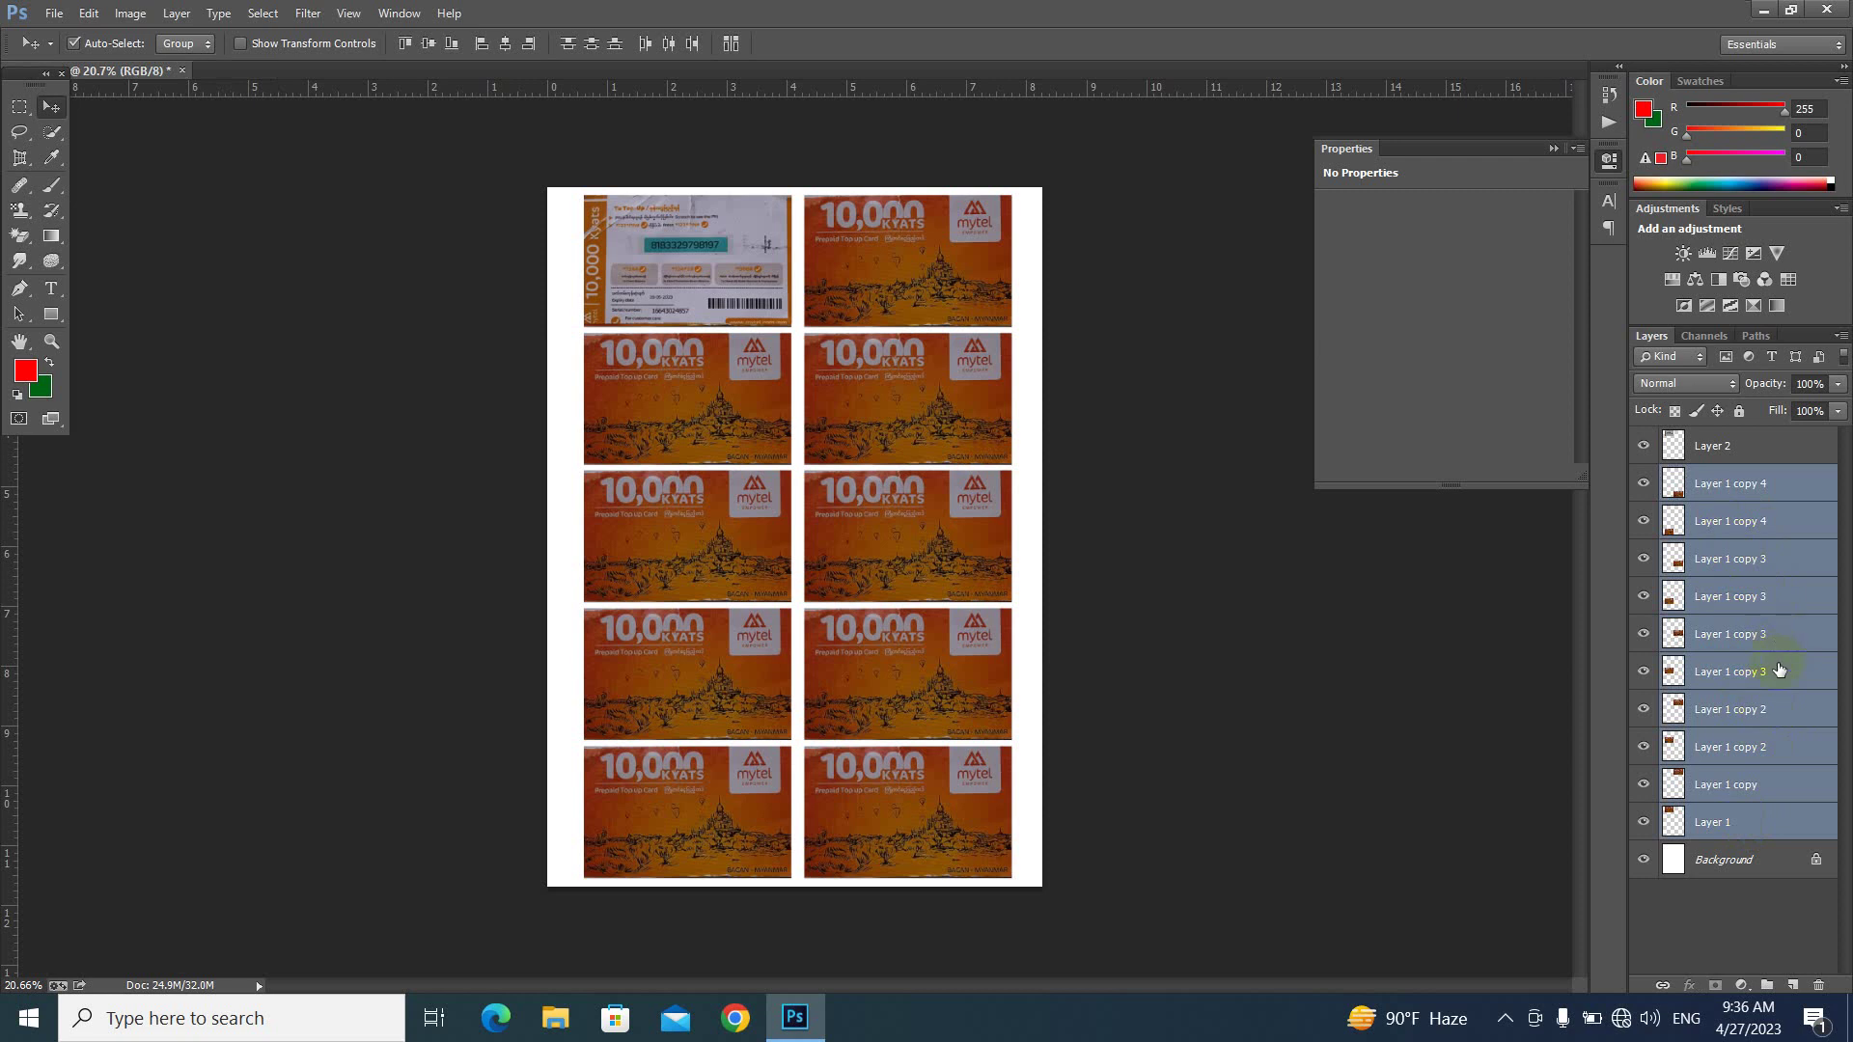
# - Merge the ten fronts into one layer and Alt-copy the card back into every slot
pyautogui.hotkey('ctrl', 'e')
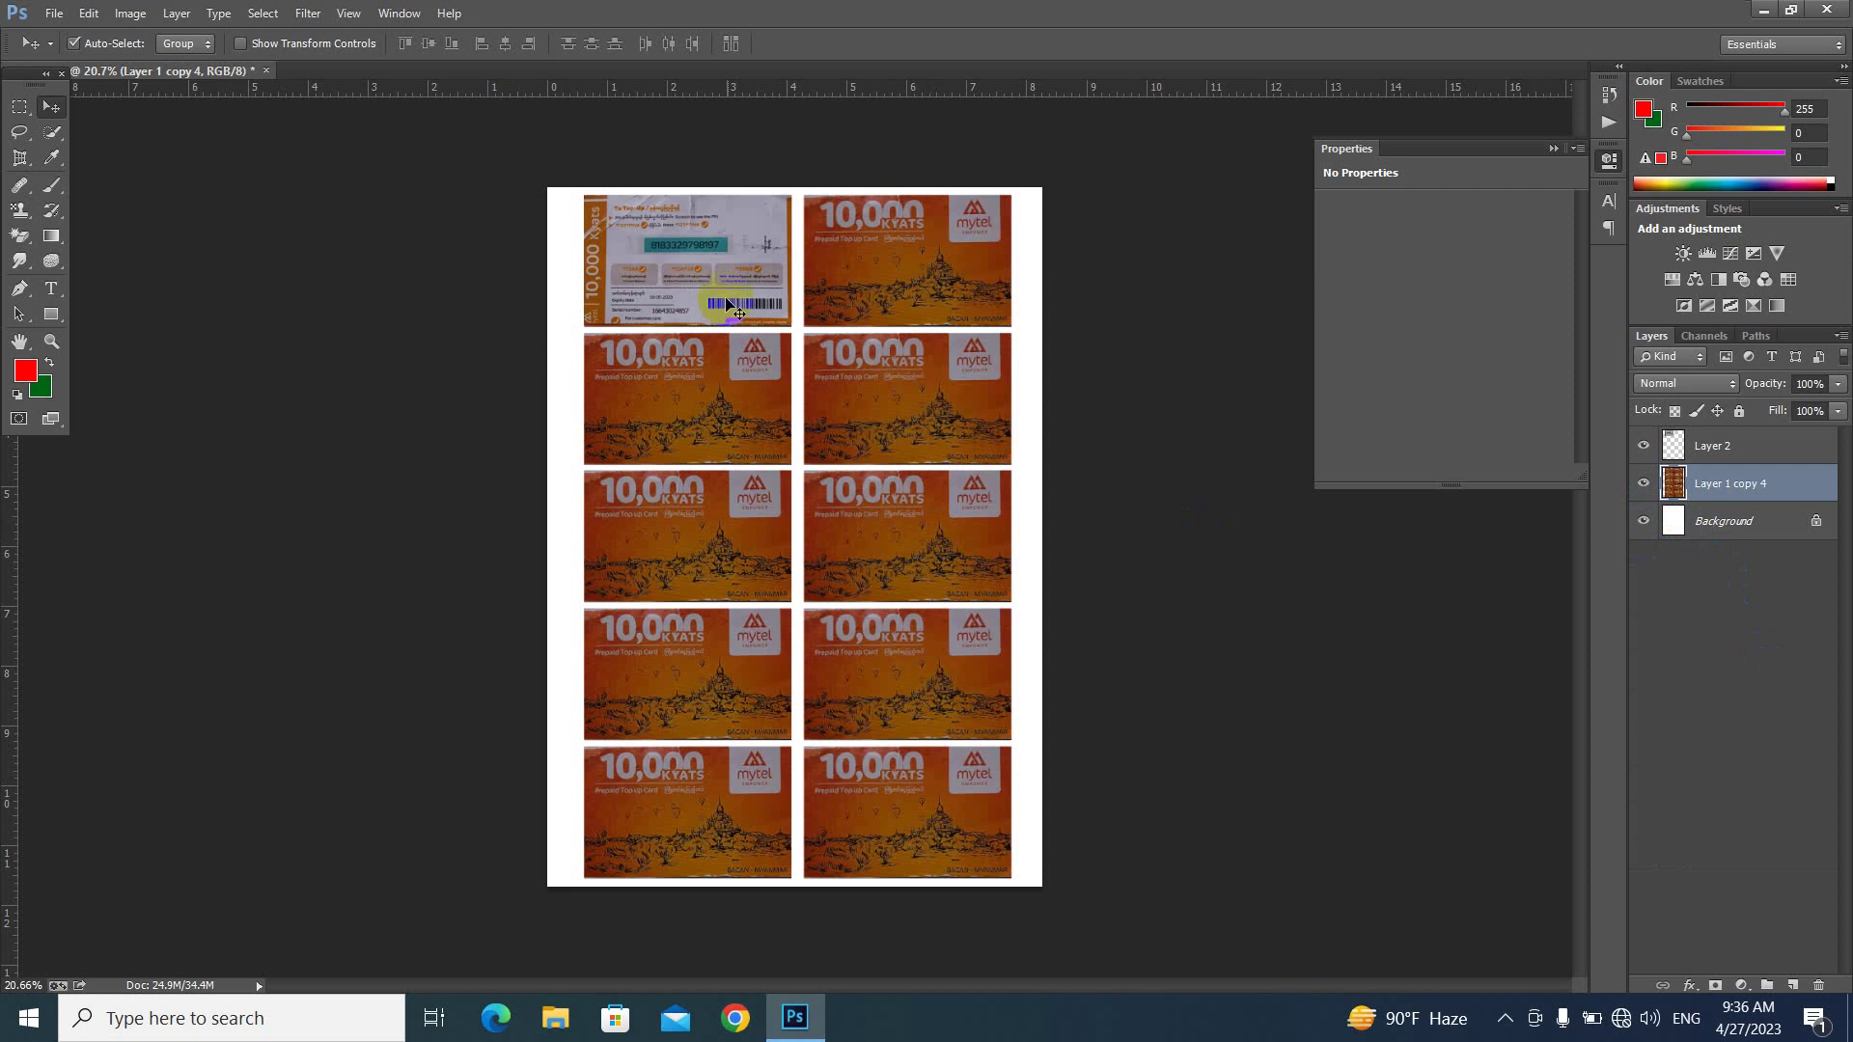
pyautogui.click(726, 244)
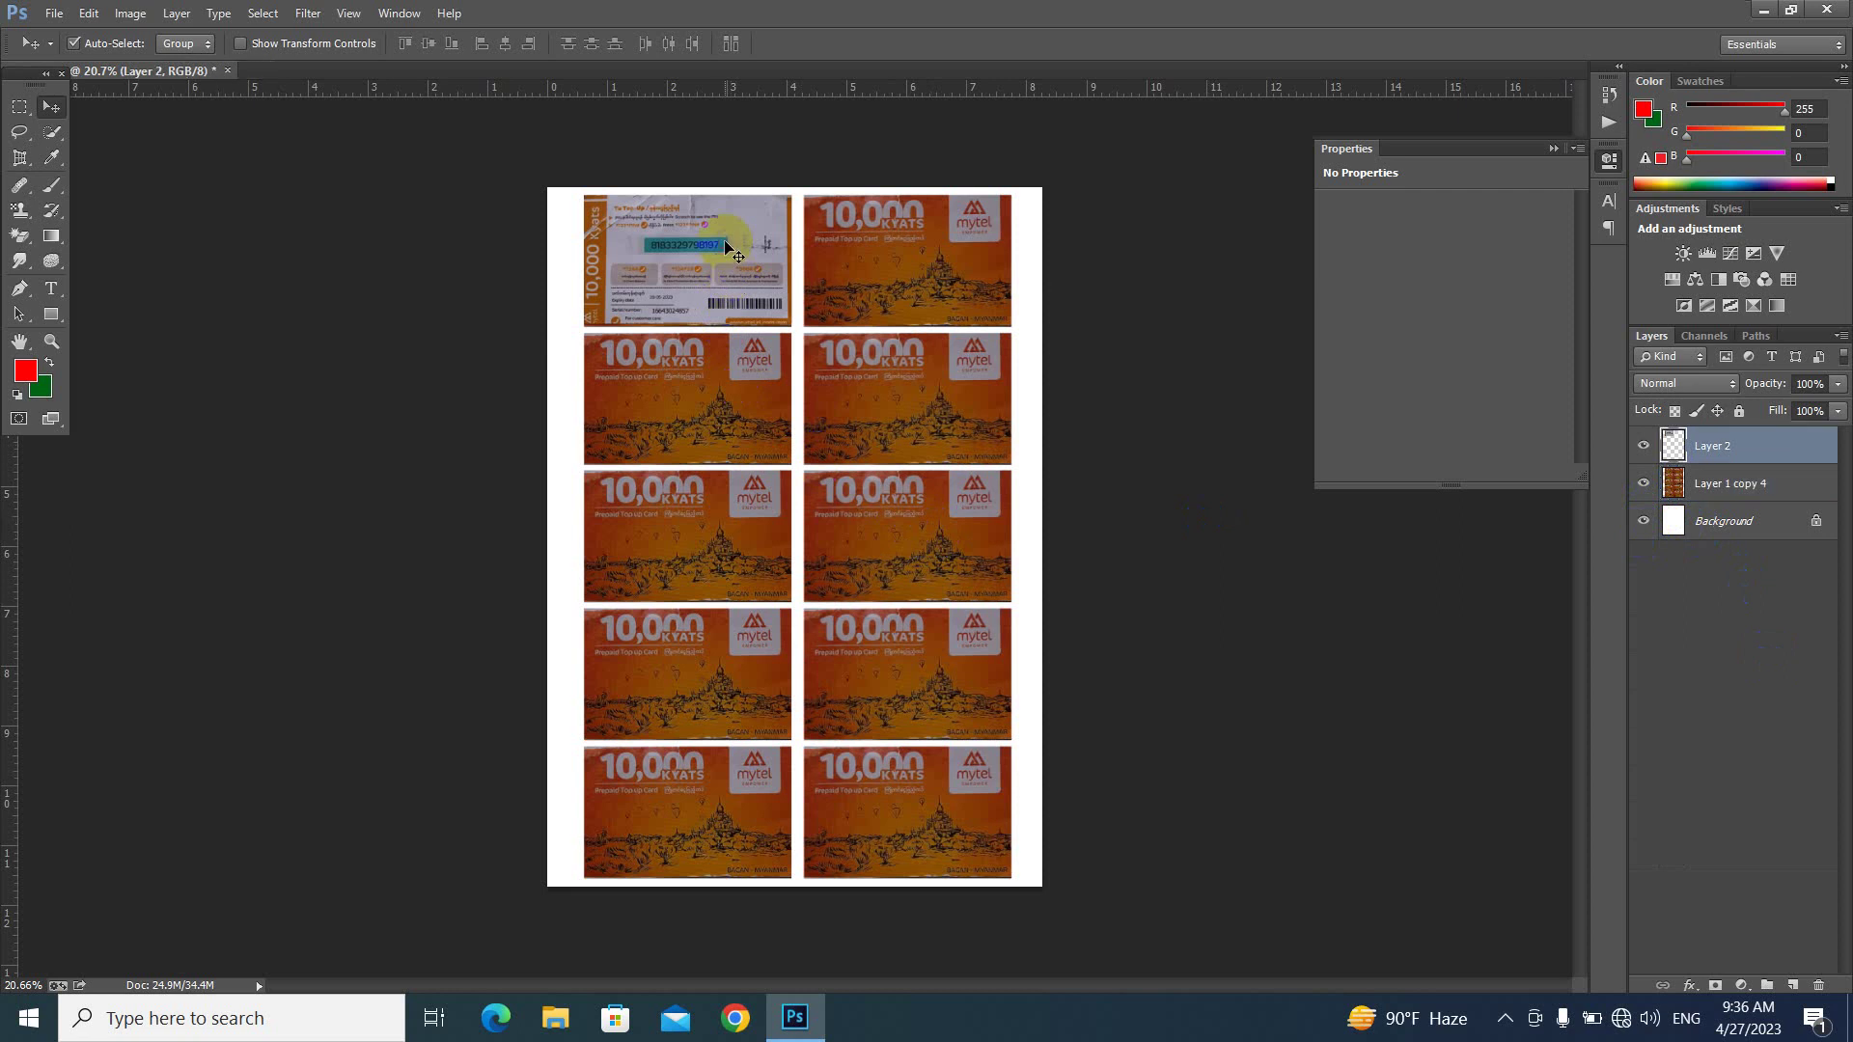
pyautogui.moveTo(726, 245); pyautogui.dragTo(943, 258)
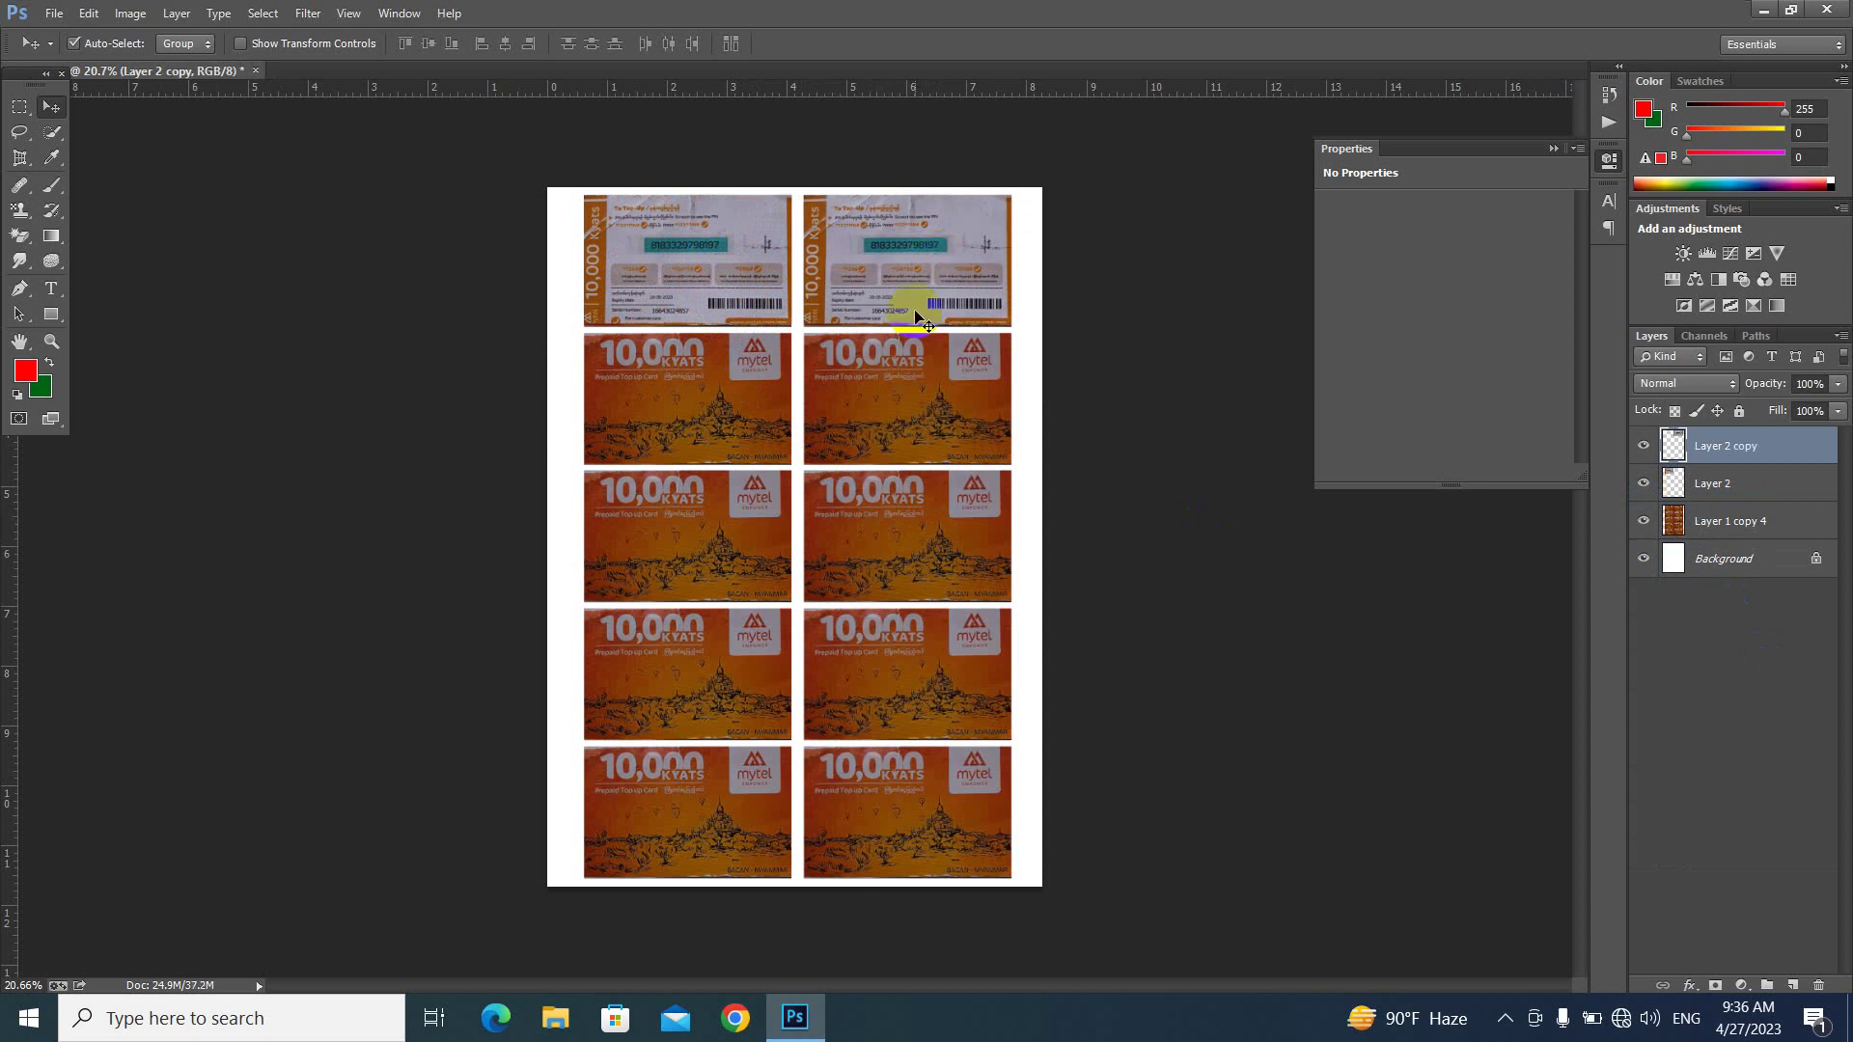
pyautogui.keyDown('shift'); pyautogui.click(1732, 489); pyautogui.keyUp('shift')
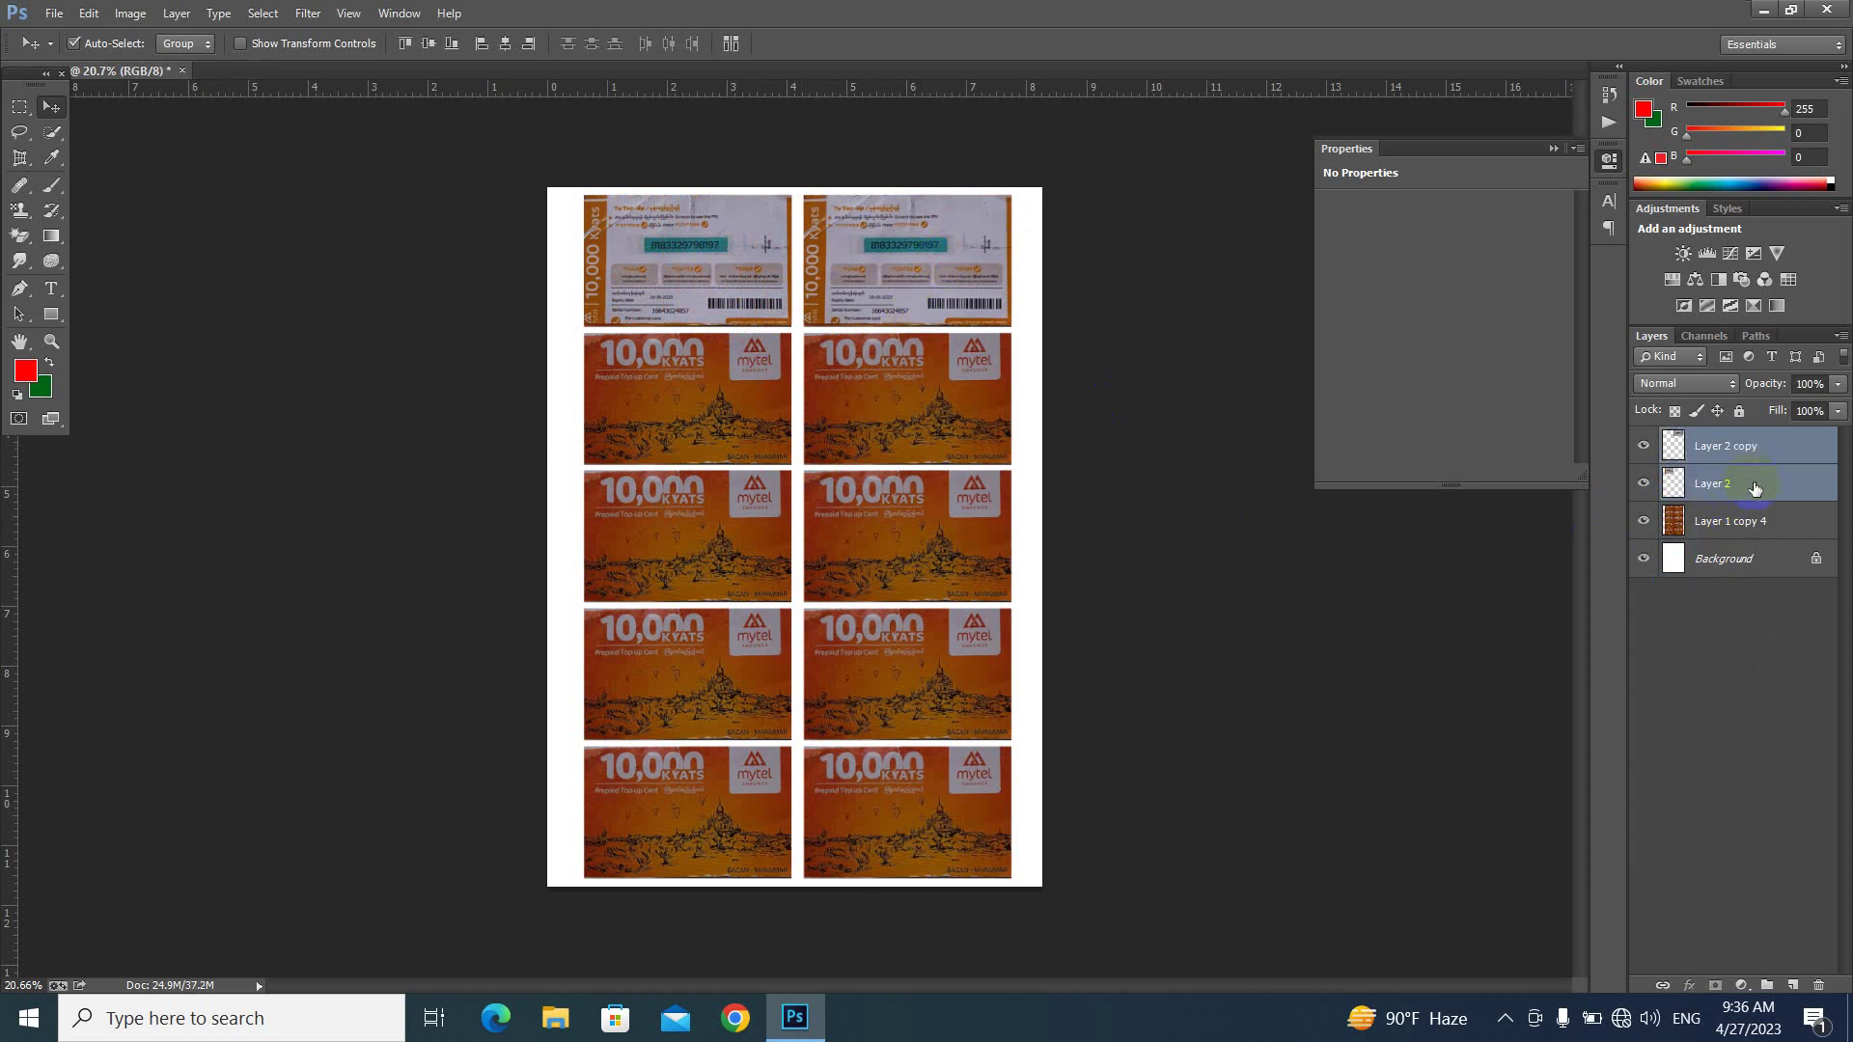
pyautogui.moveTo(934, 281)
pyautogui.mouseDown()
pyautogui.moveTo(907, 637)
pyautogui.moveTo(903, 657)
pyautogui.moveTo(874, 656)
pyautogui.mouseUp()
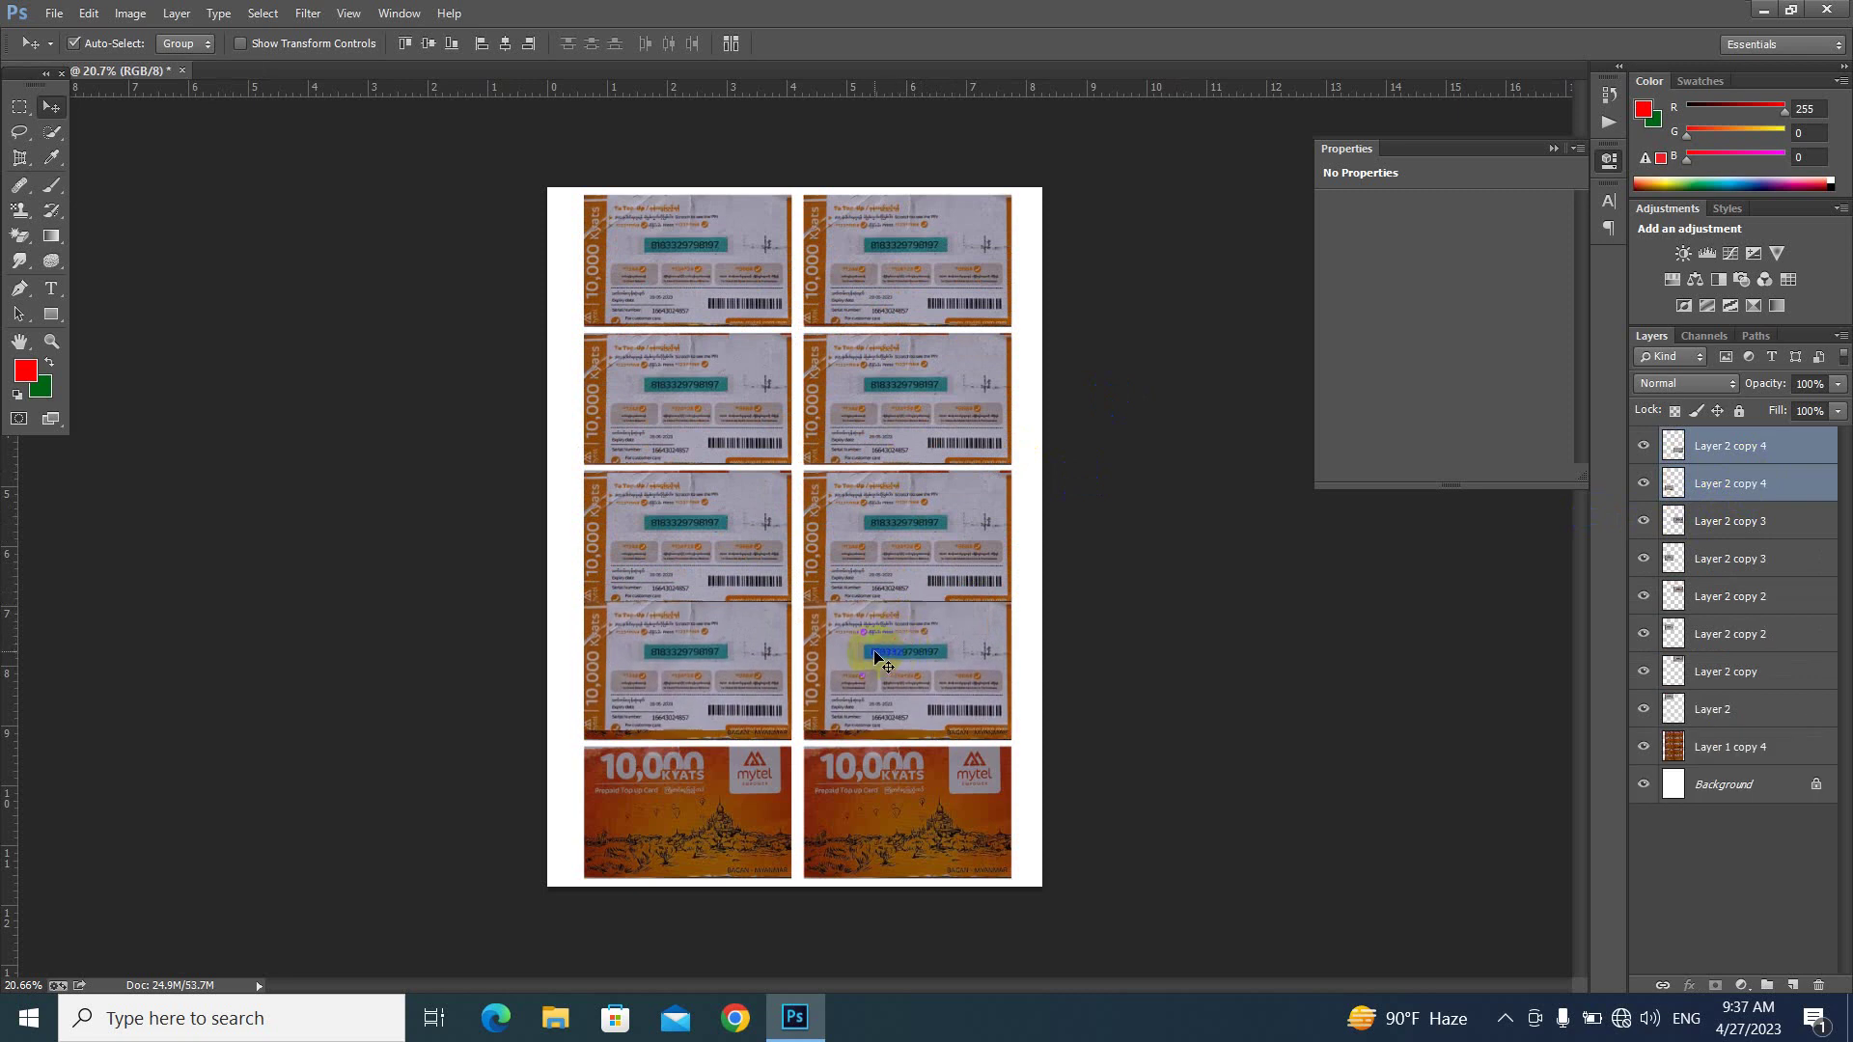
pyautogui.hotkey('shift', 'Down')
pyautogui.hotkey('shift', 'Down')
pyautogui.hotkey('shift', 'Down')
pyautogui.press('Down')
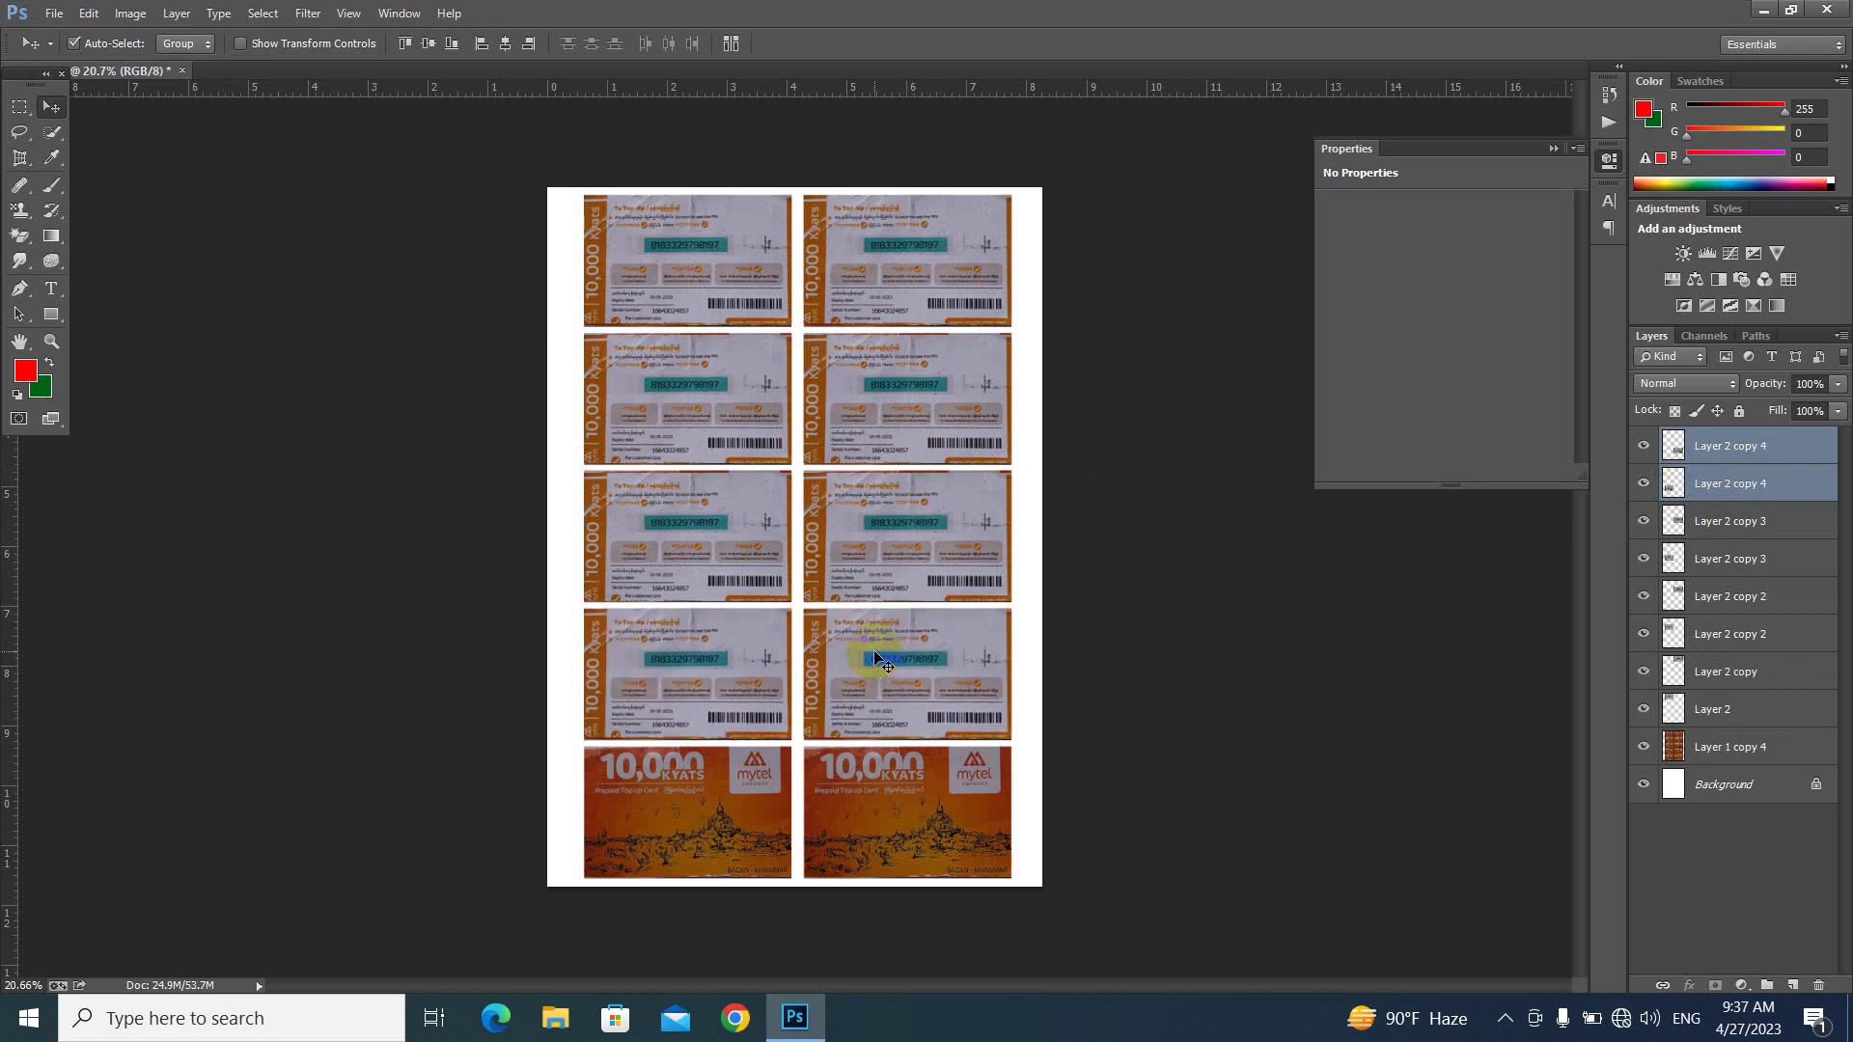
pyautogui.moveTo(876, 658); pyautogui.dragTo(873, 794)
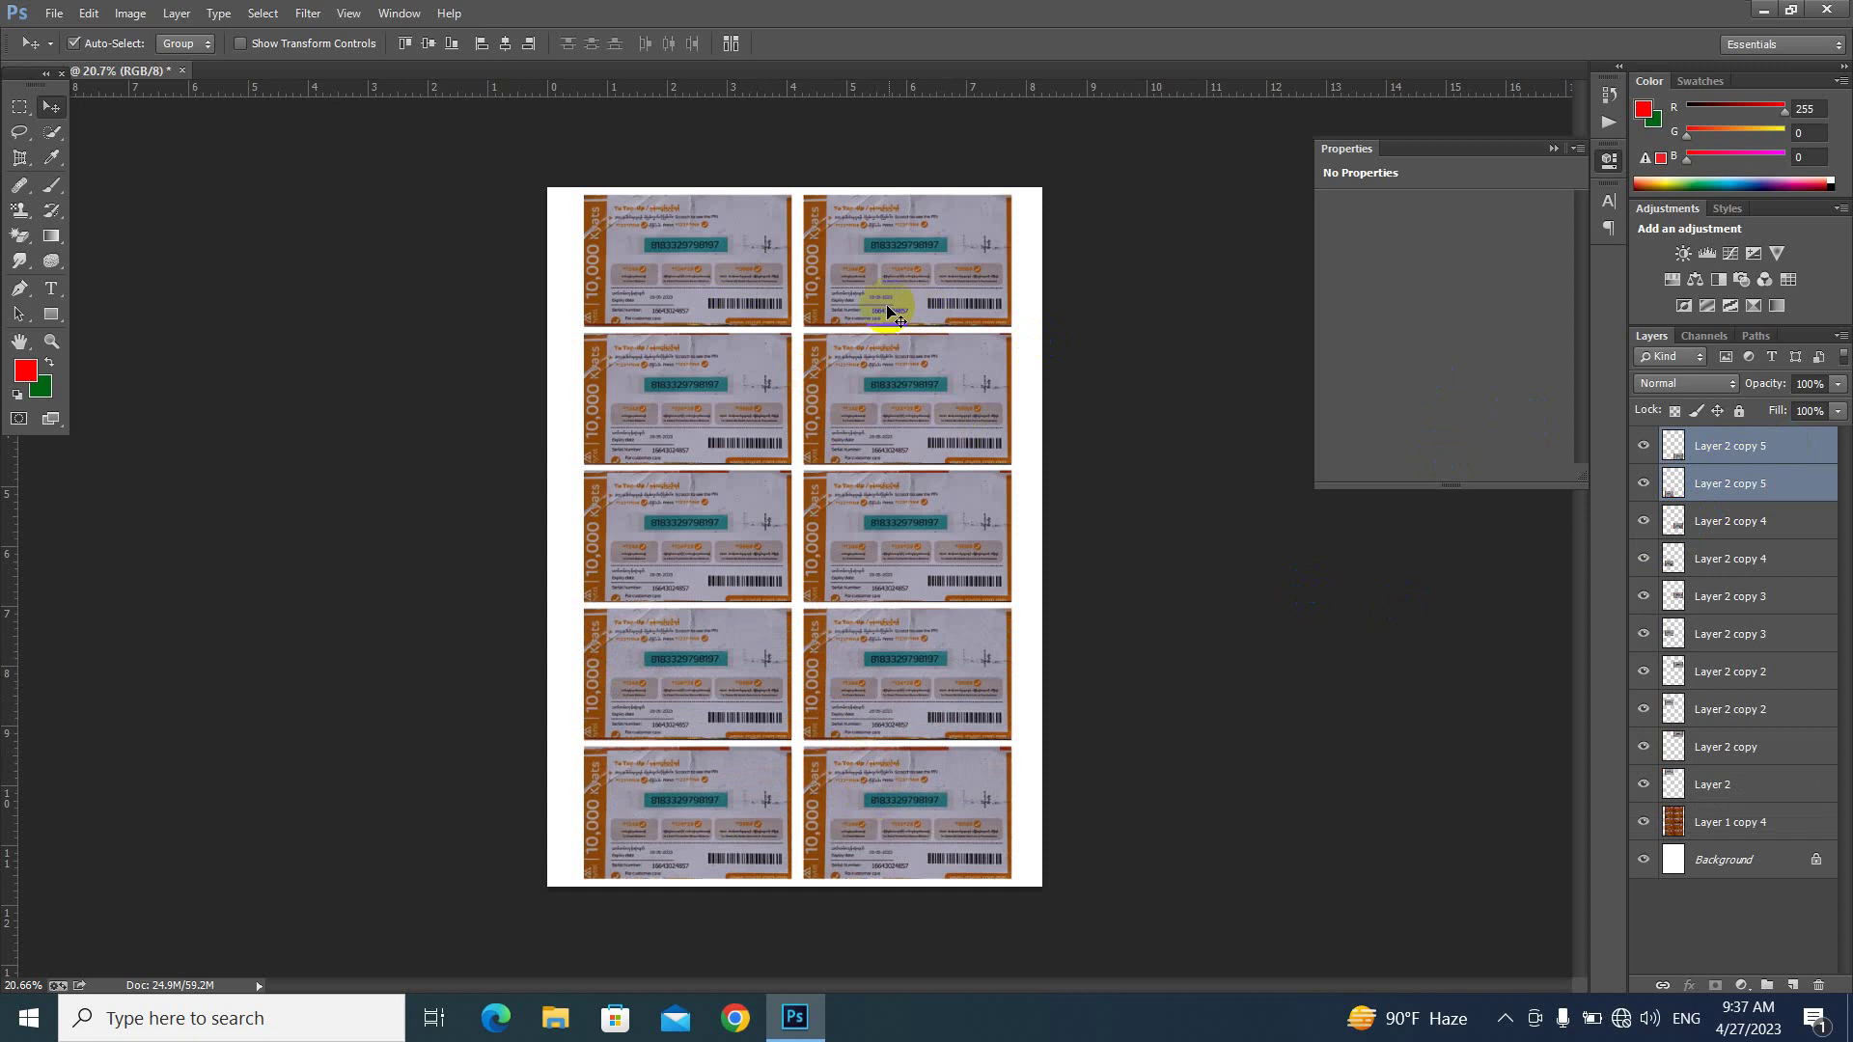
# - Merge the ten card-back layers into Layer 2 copy 5 and hide it
pyautogui.click(1773, 452)
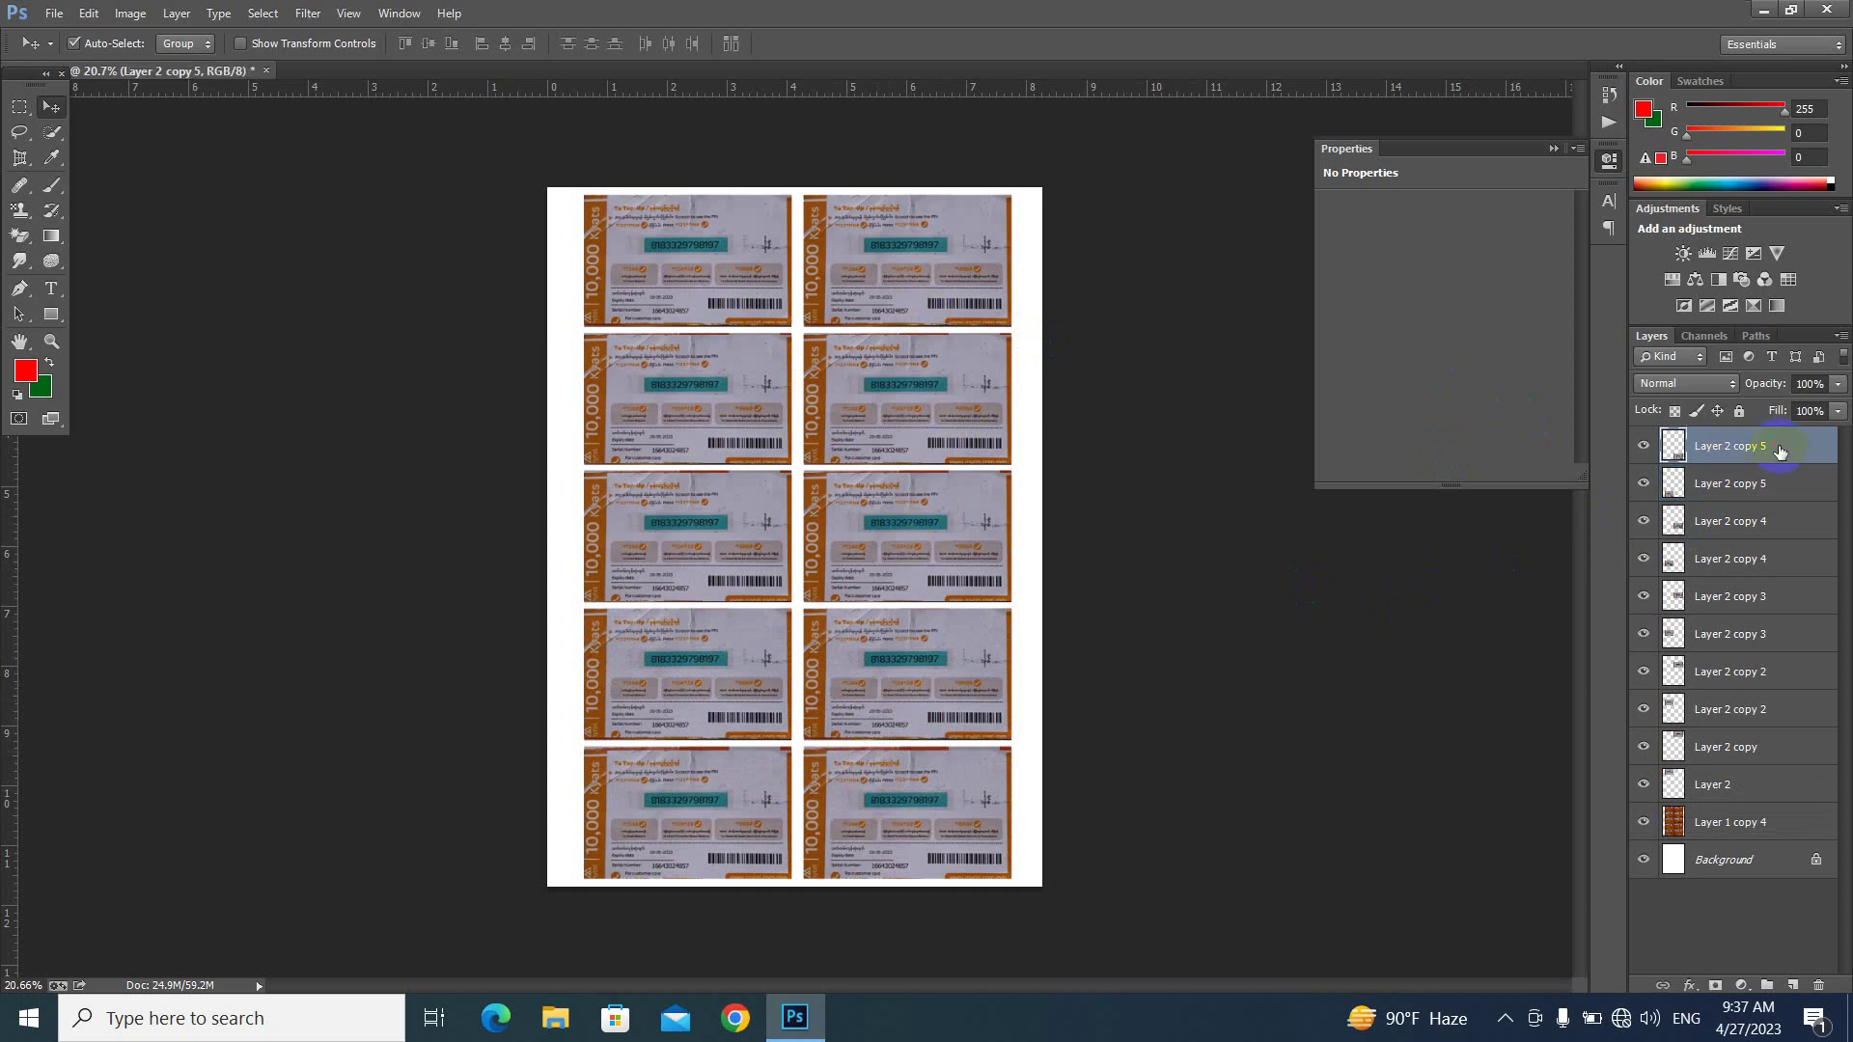
pyautogui.keyDown('shift'); pyautogui.click(1754, 790); pyautogui.keyUp('shift')
pyautogui.hotkey('ctrl', 'e')
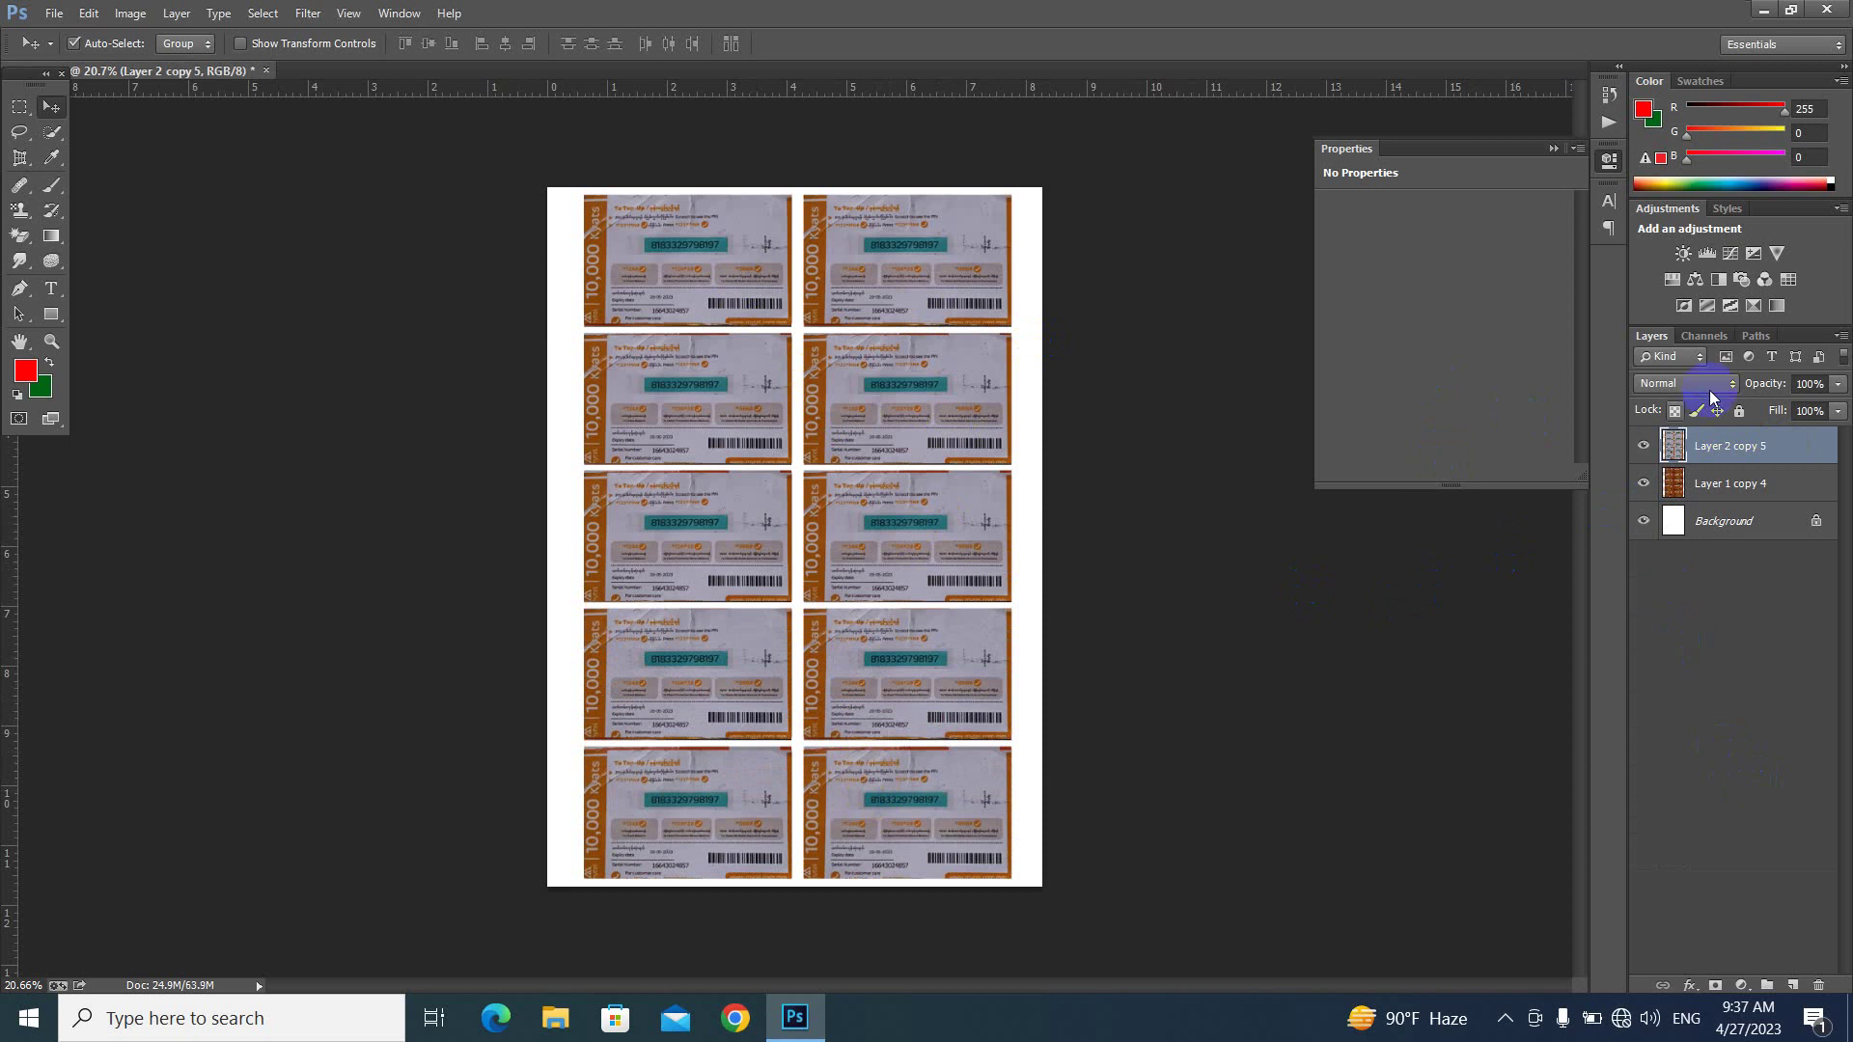
pyautogui.click(1644, 449)
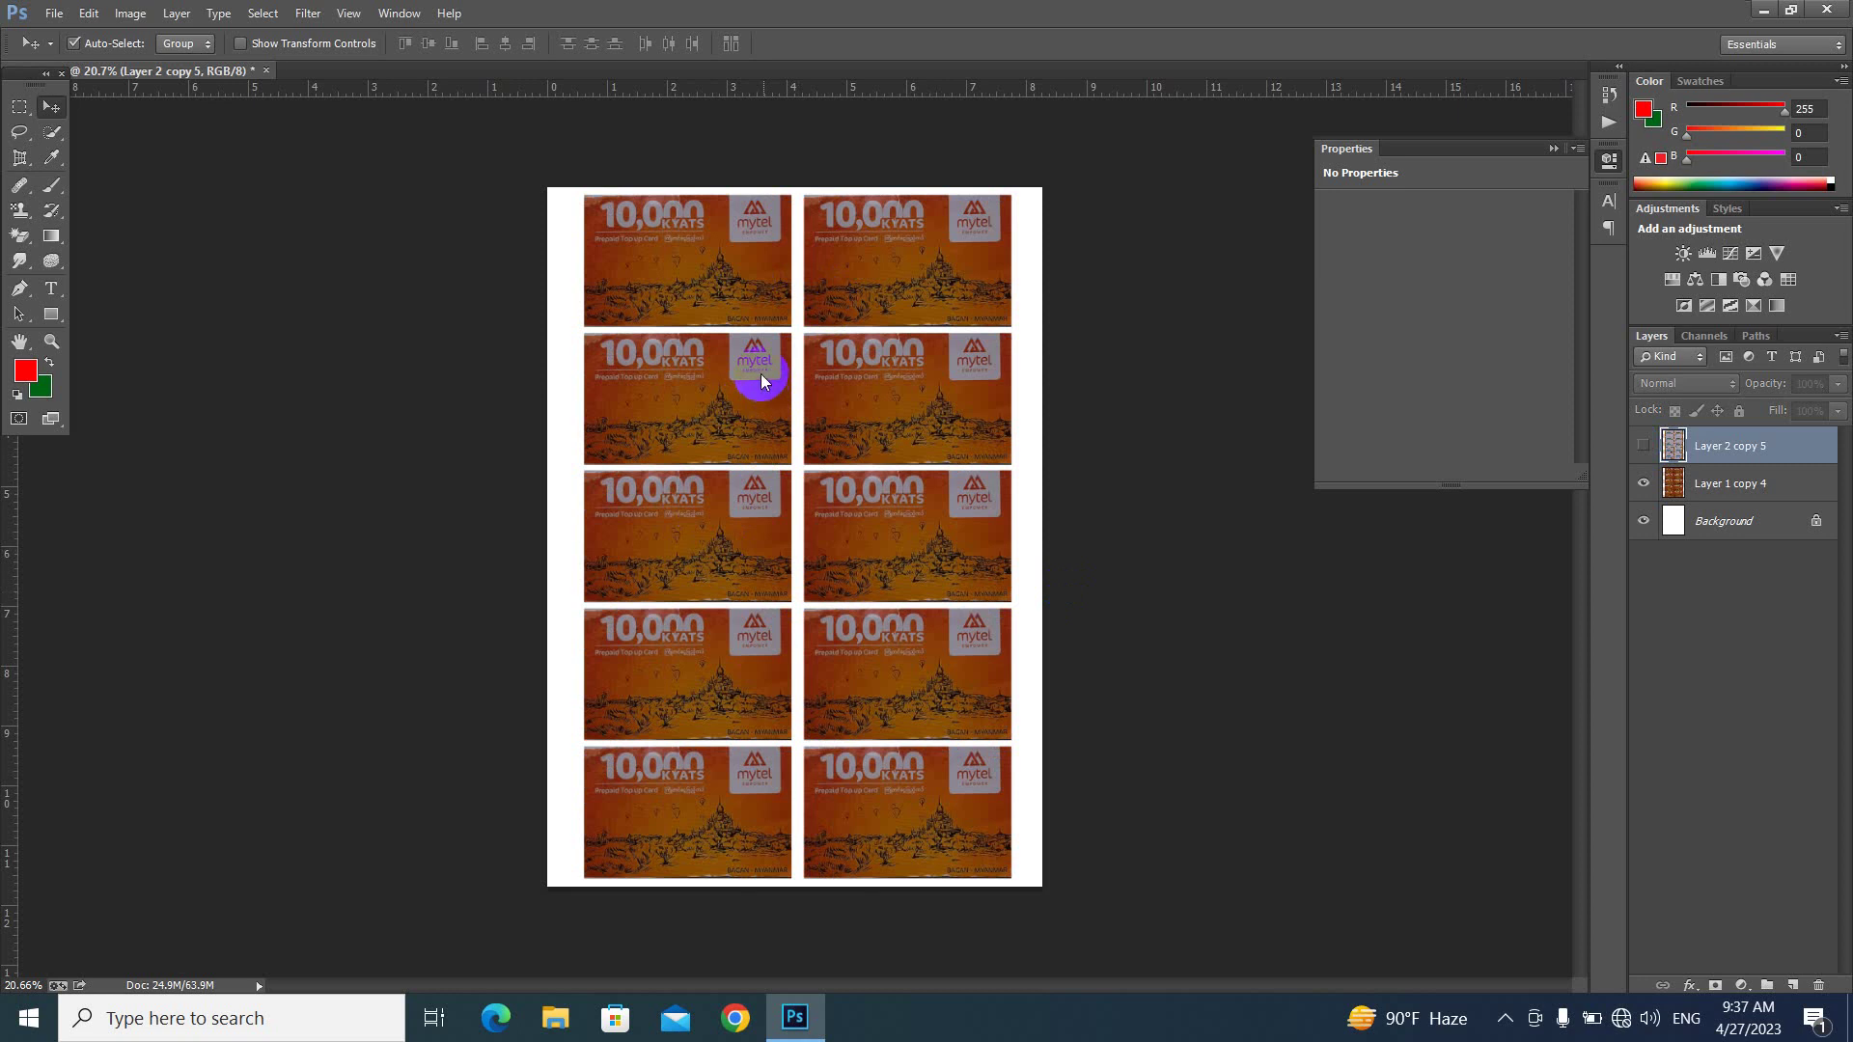
# - Preview the print, cancel it, then show the card-backs layer and hide Layer 1 copy 4
pyautogui.hotkey('ctrl', 'p')
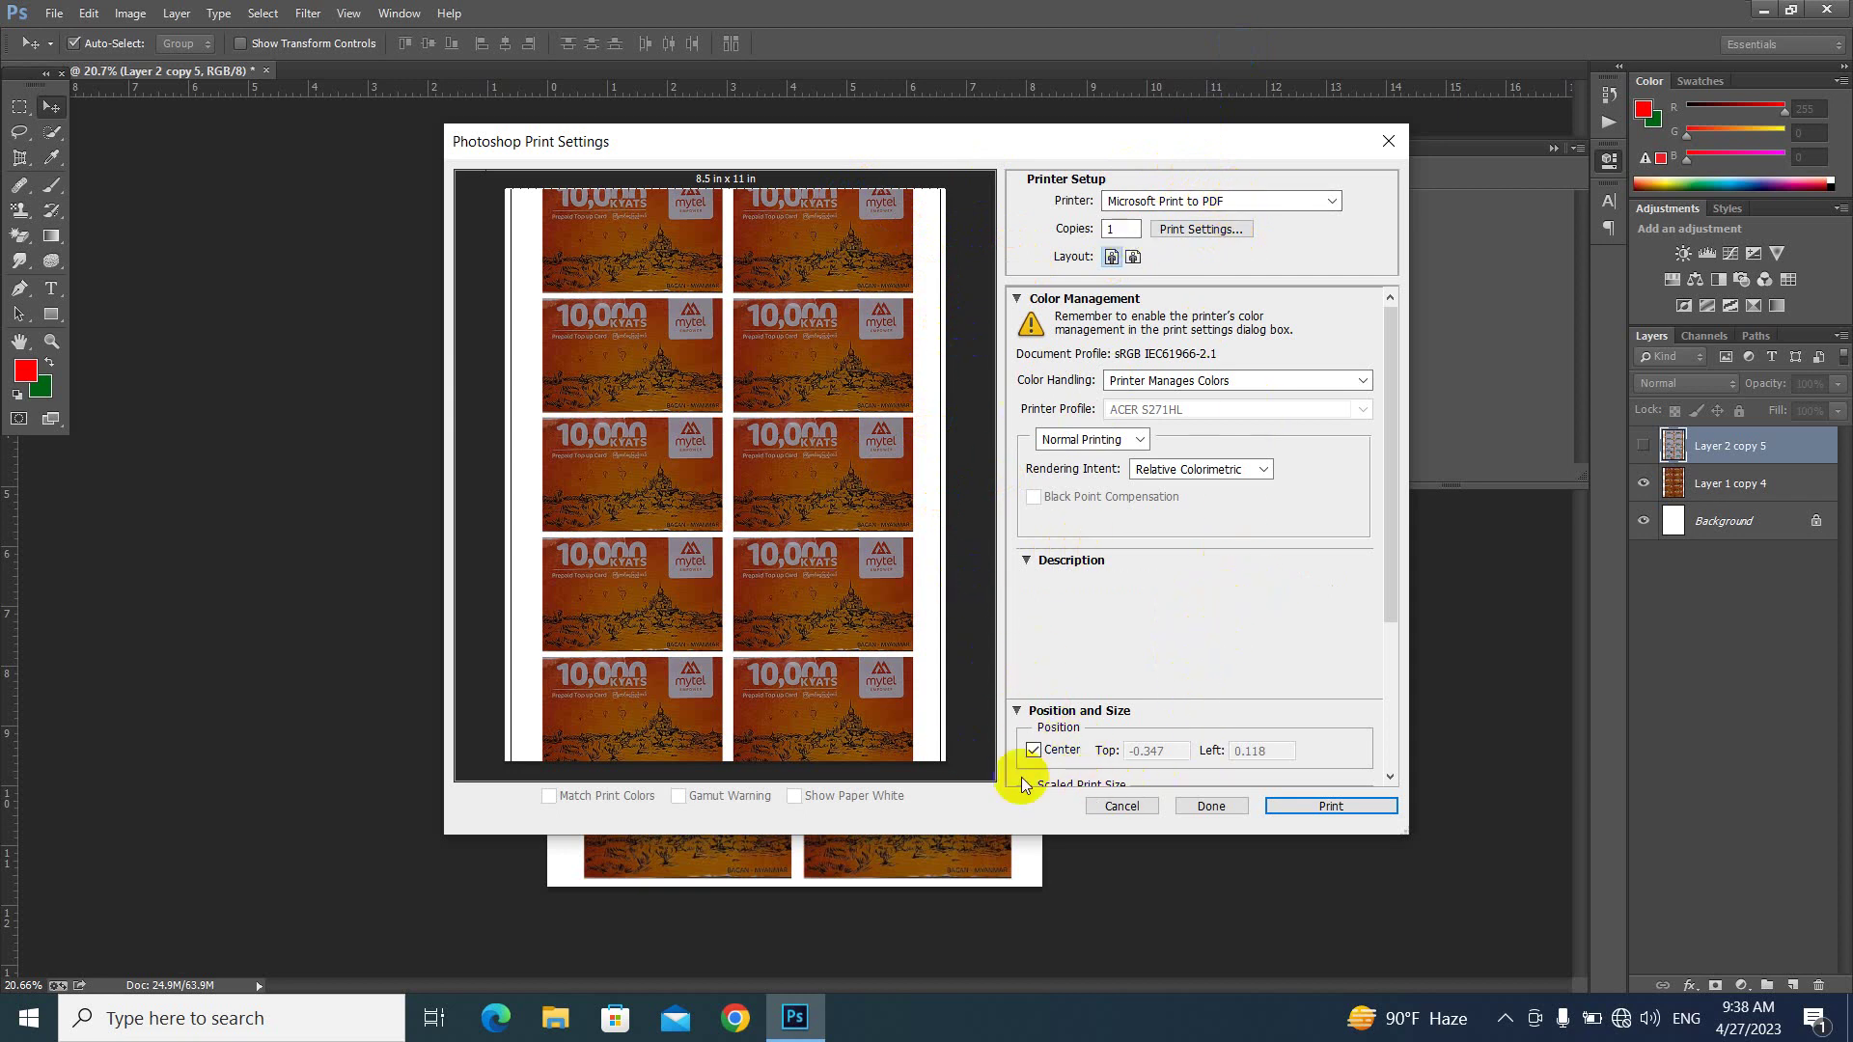
pyautogui.click(1116, 807)
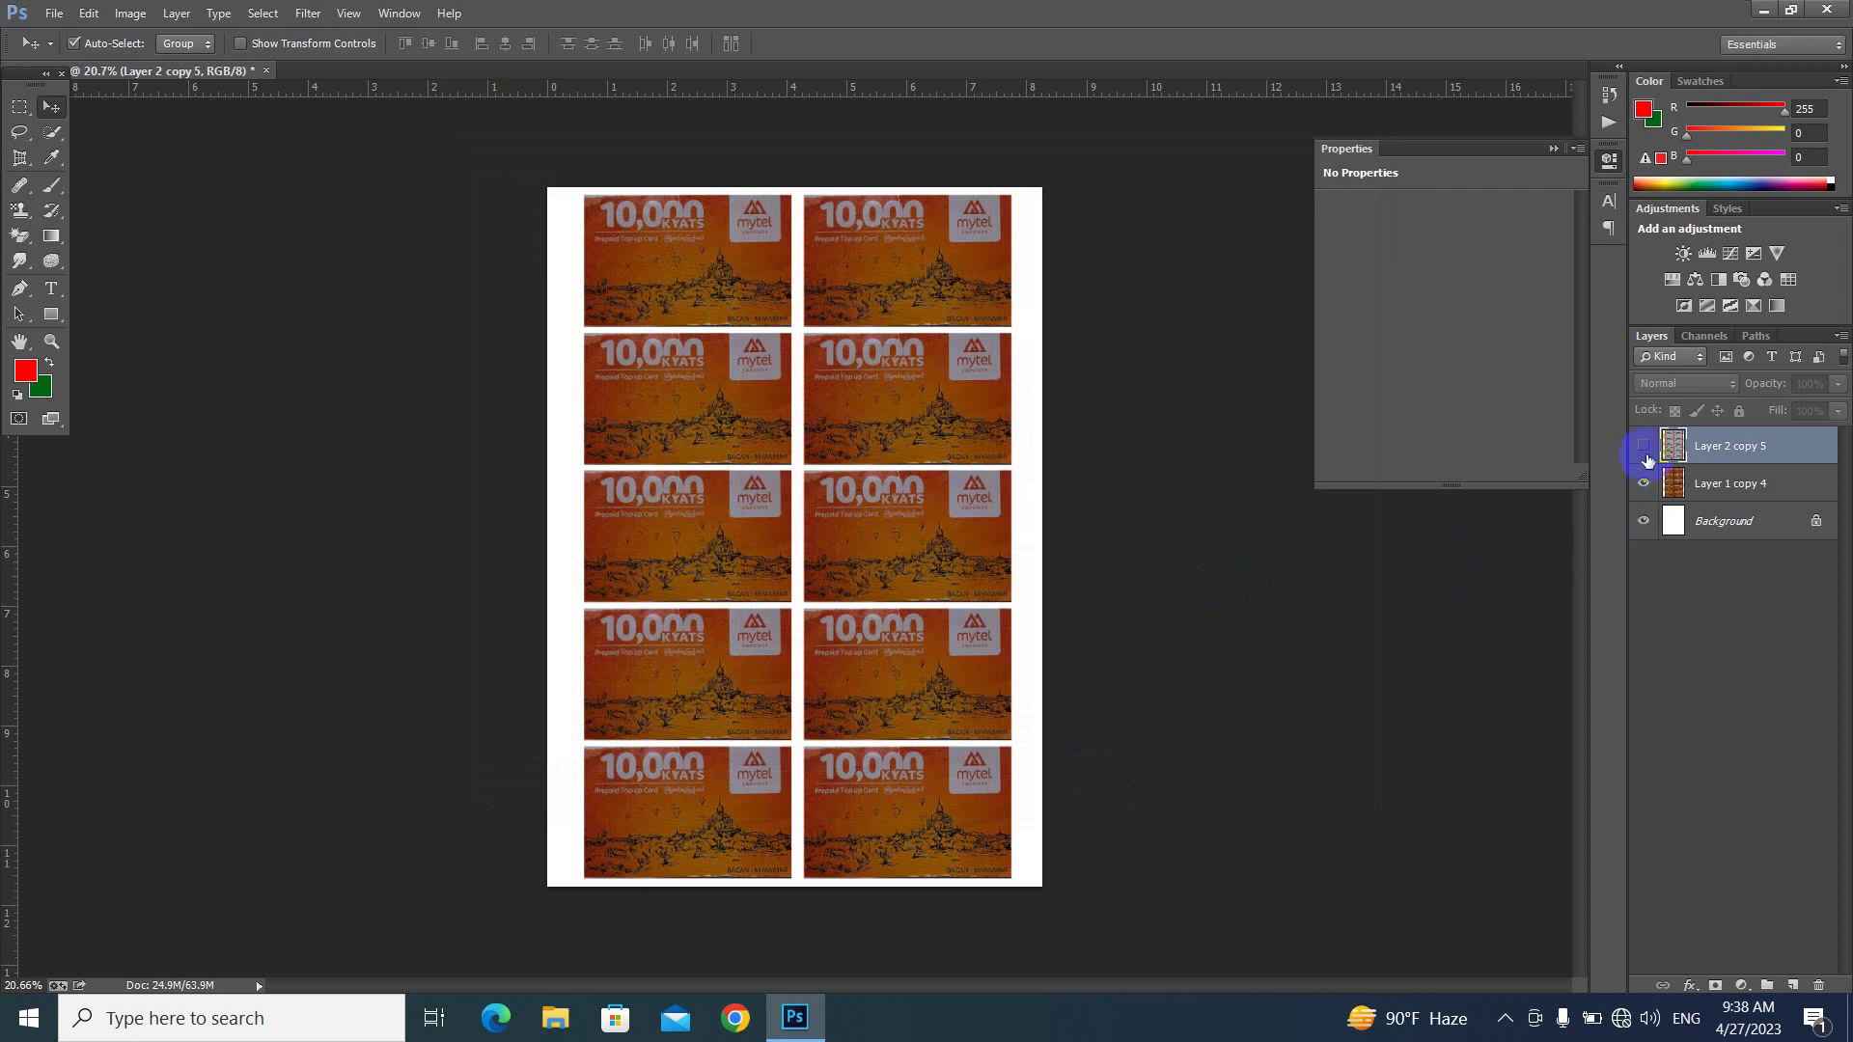
pyautogui.click(1644, 444)
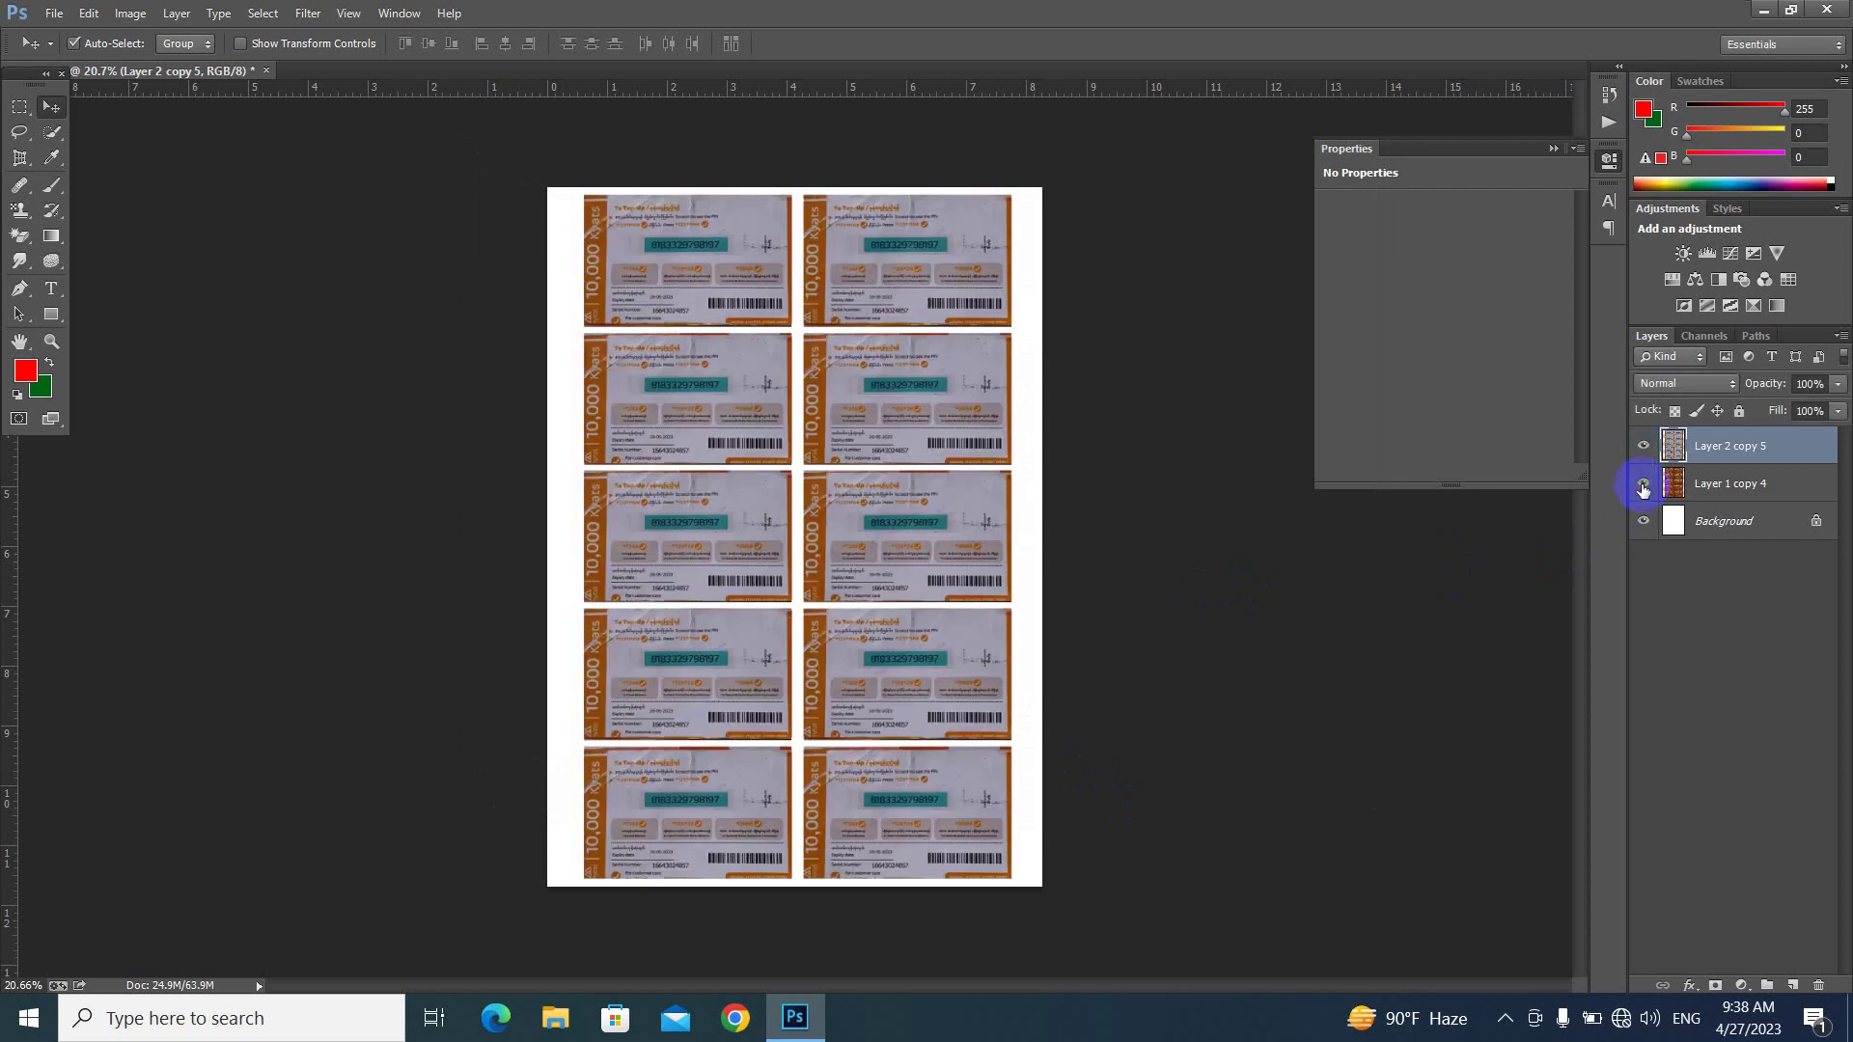
pyautogui.click(1643, 485)
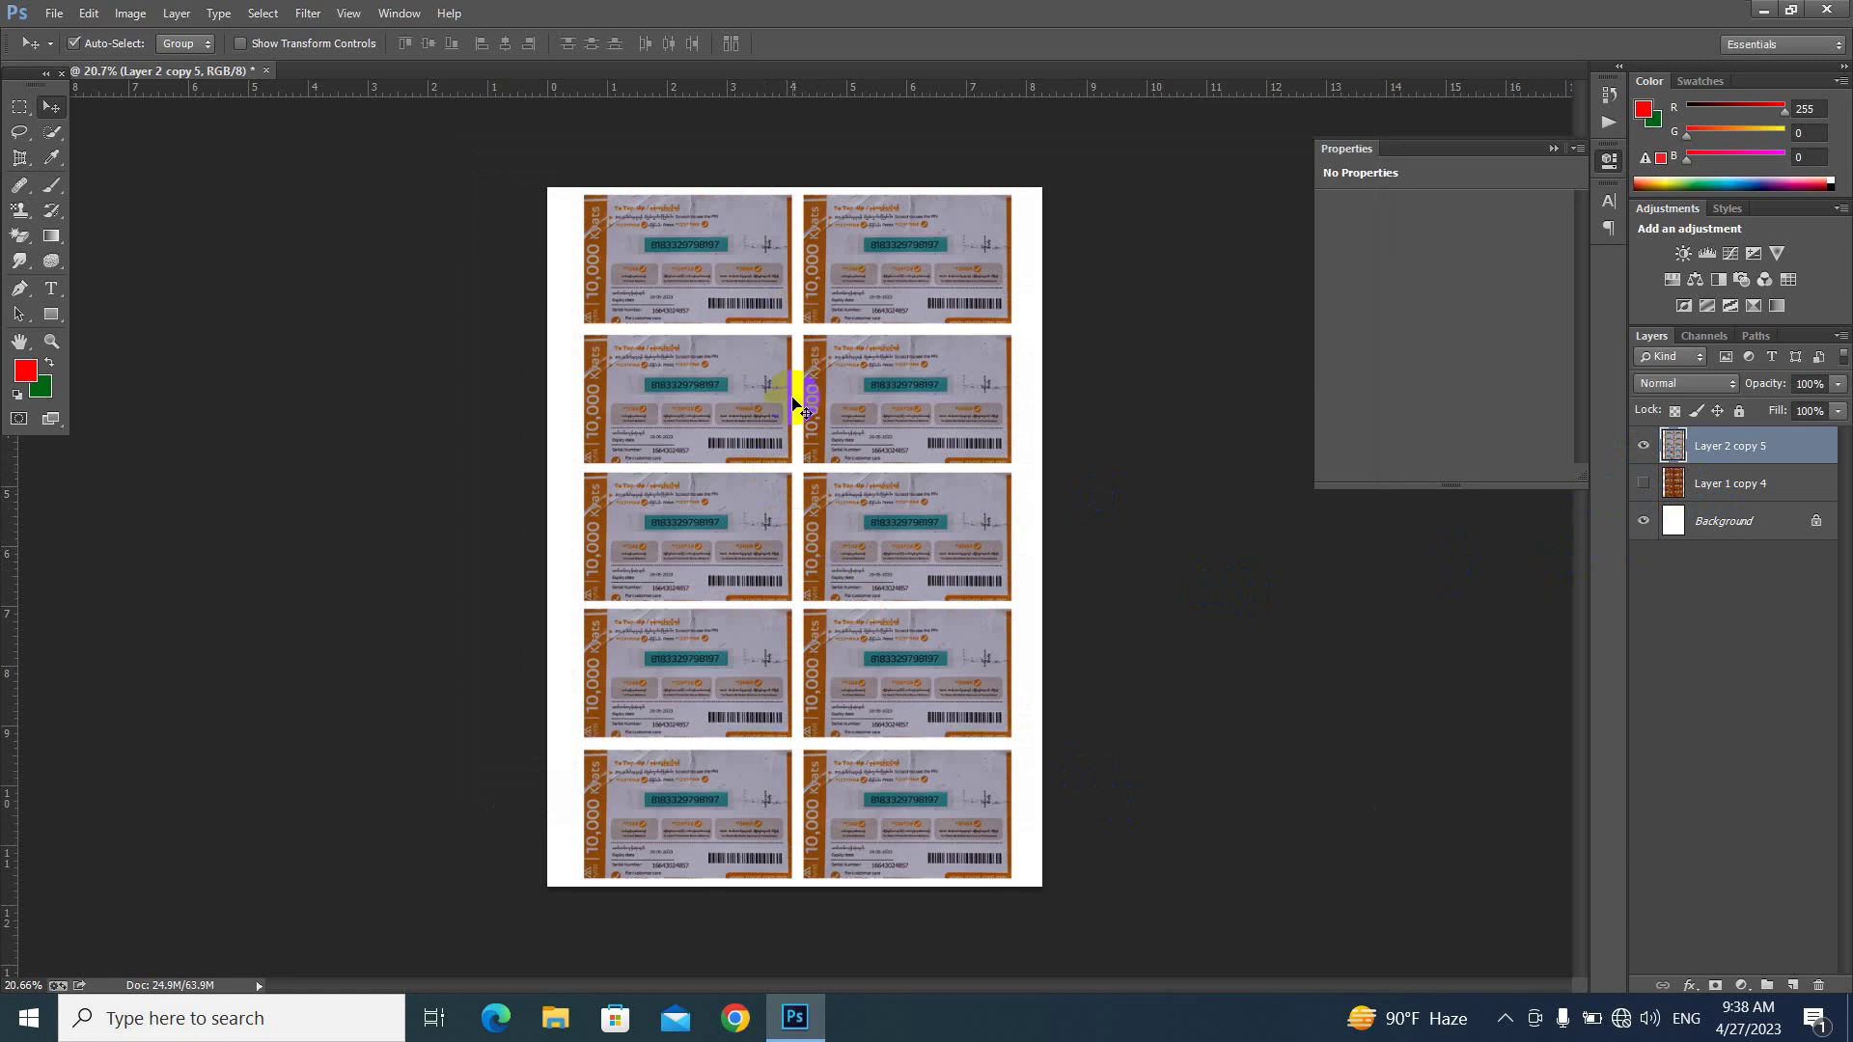
# - Add a red W3SArt House 40 pt text layer on the card backs
pyautogui.click(49, 110)
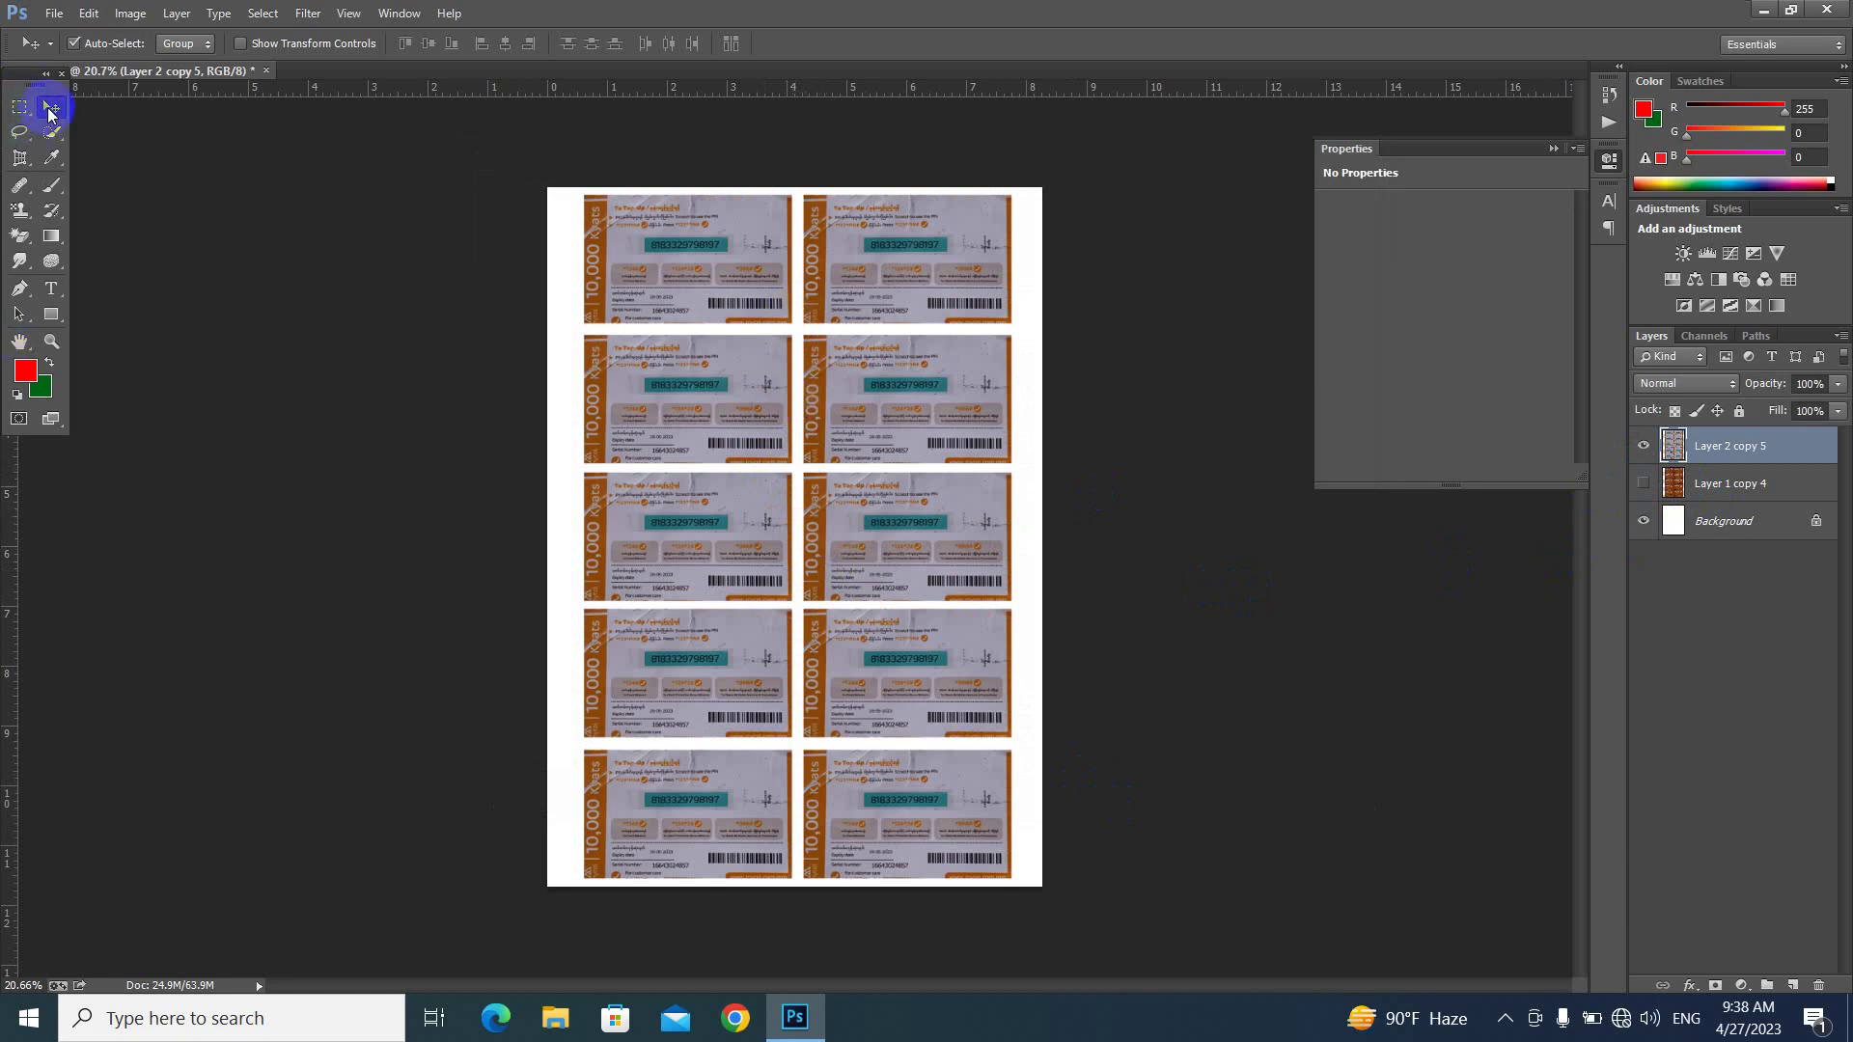
pyautogui.click(54, 289)
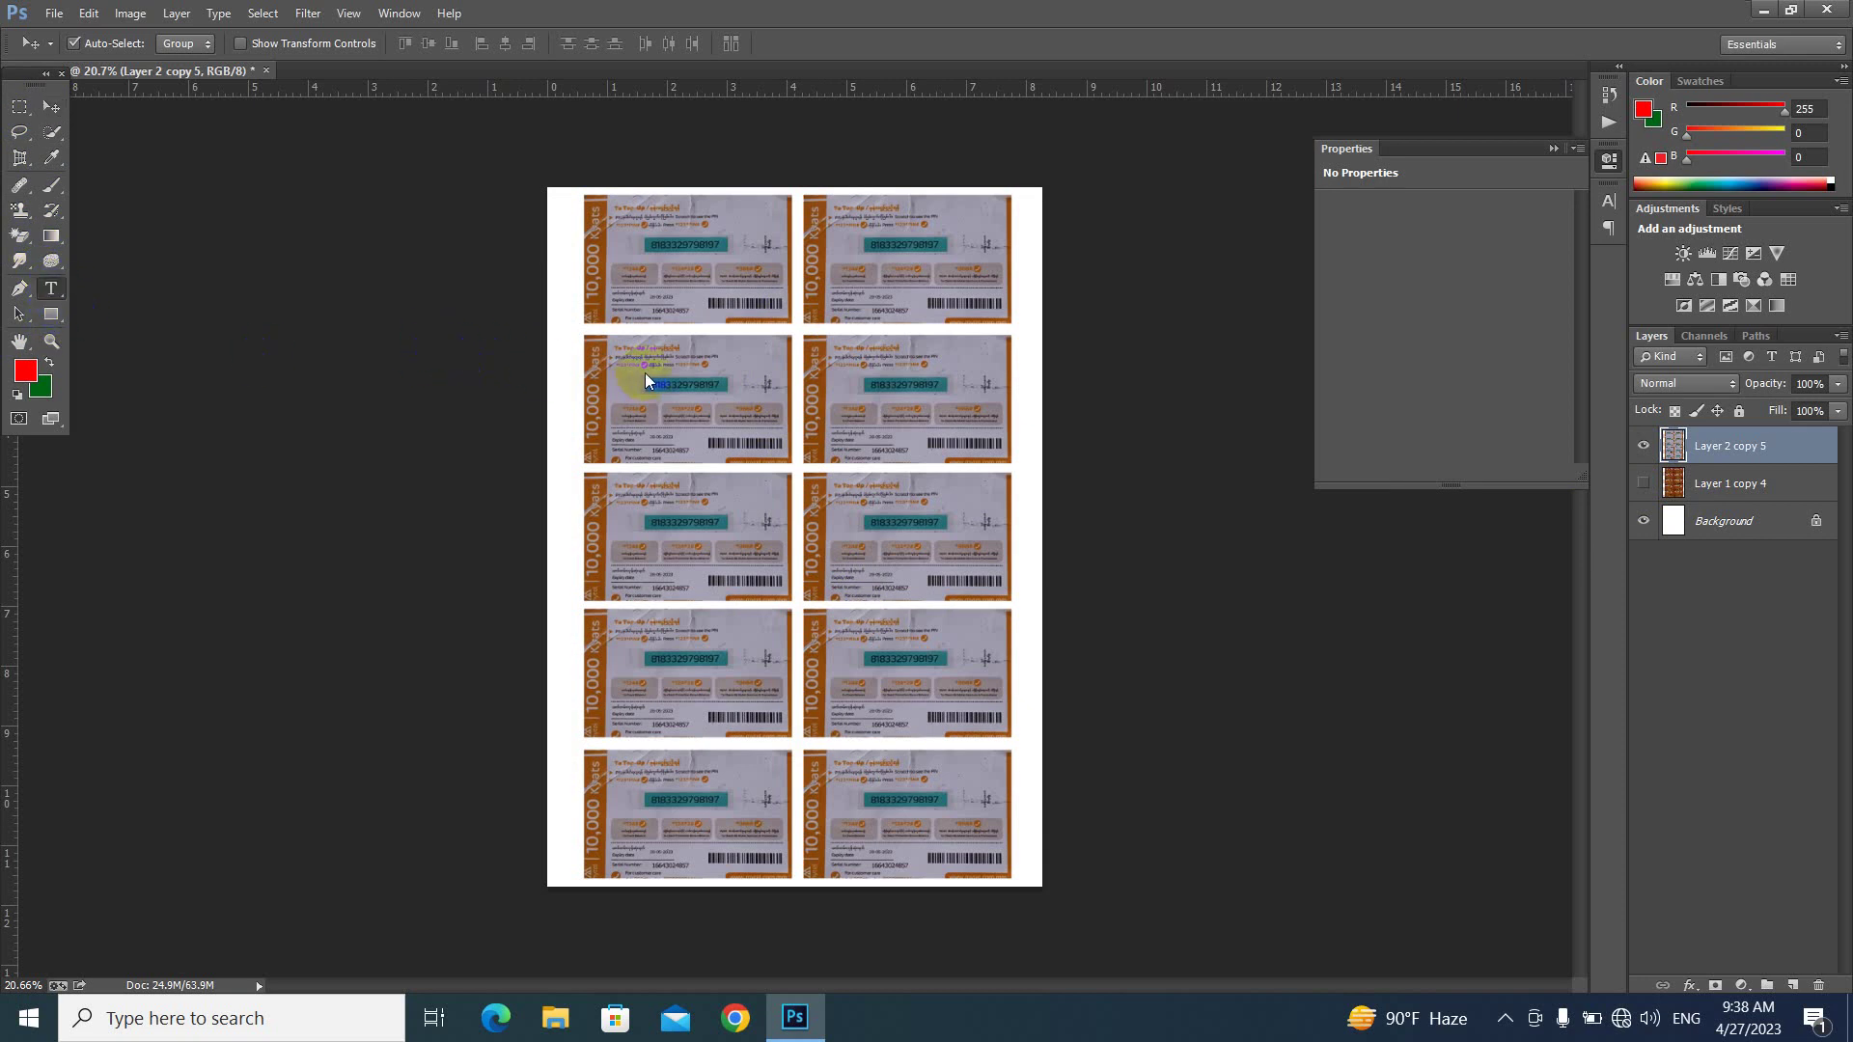
pyautogui.click(722, 361)
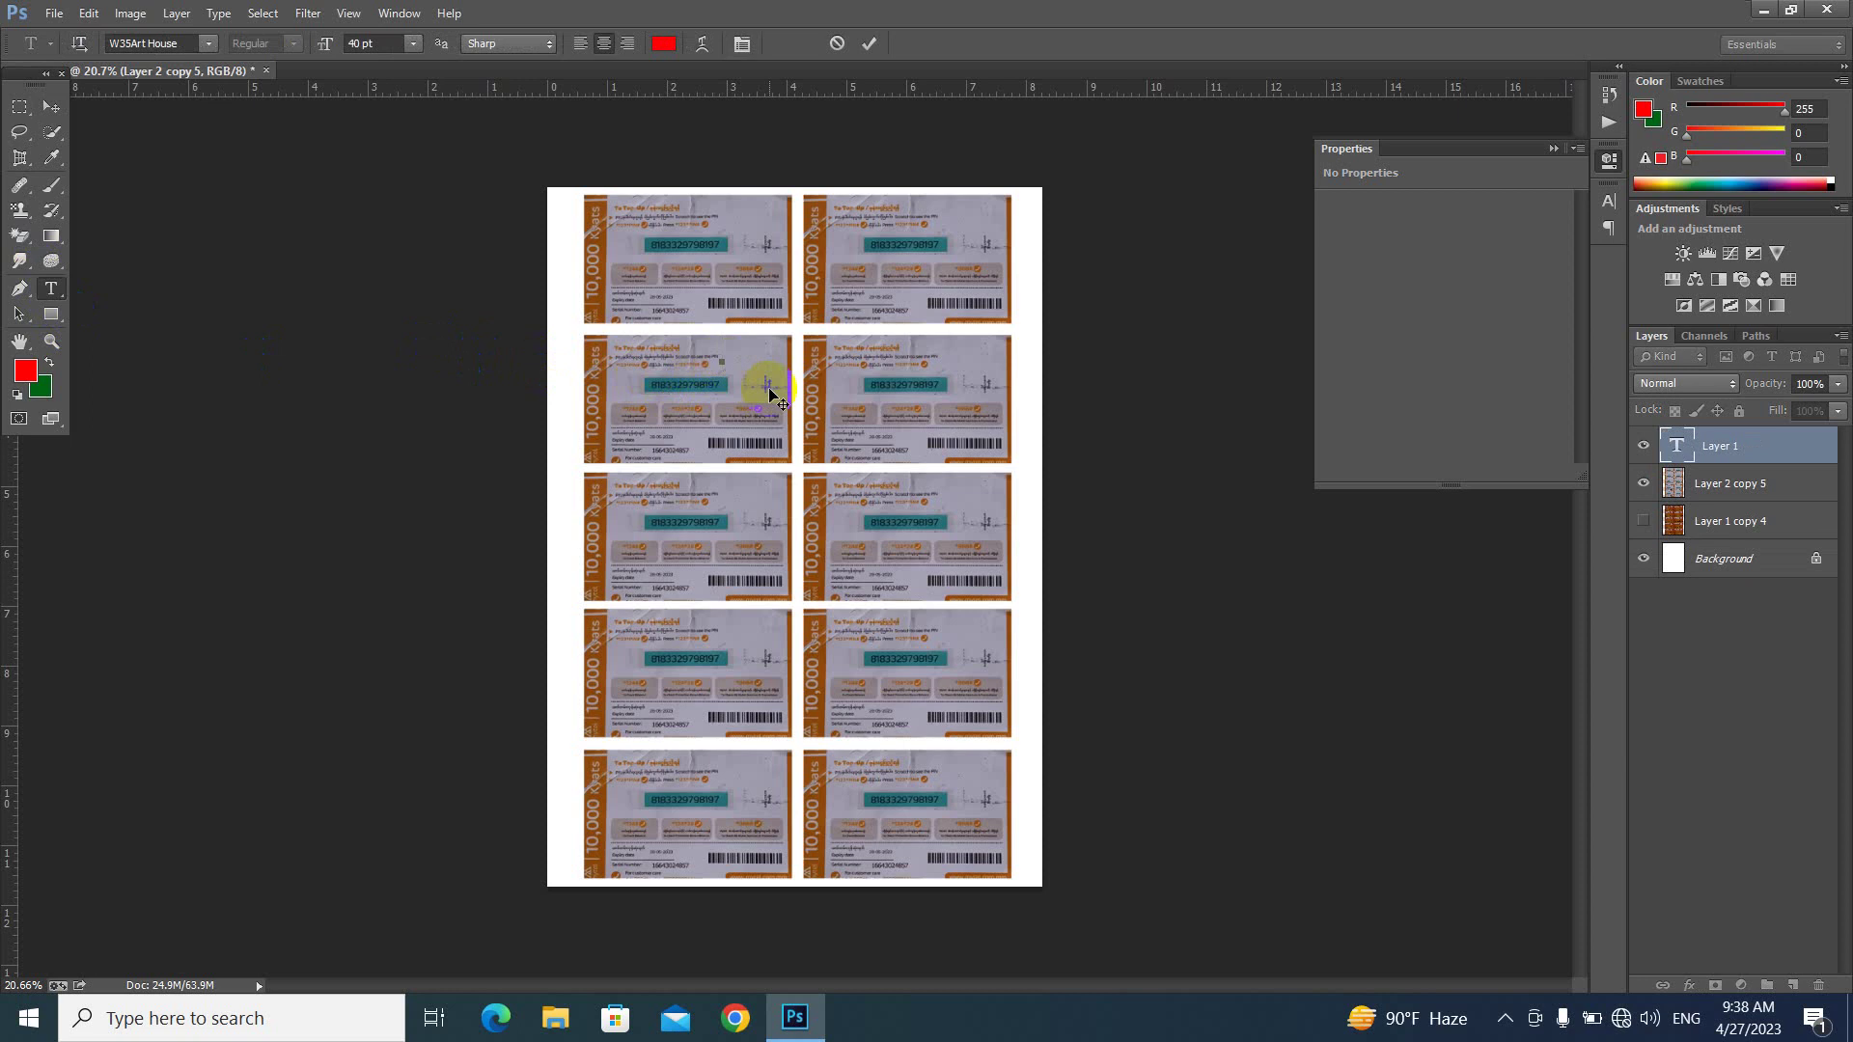
pyautogui.click(666, 47)
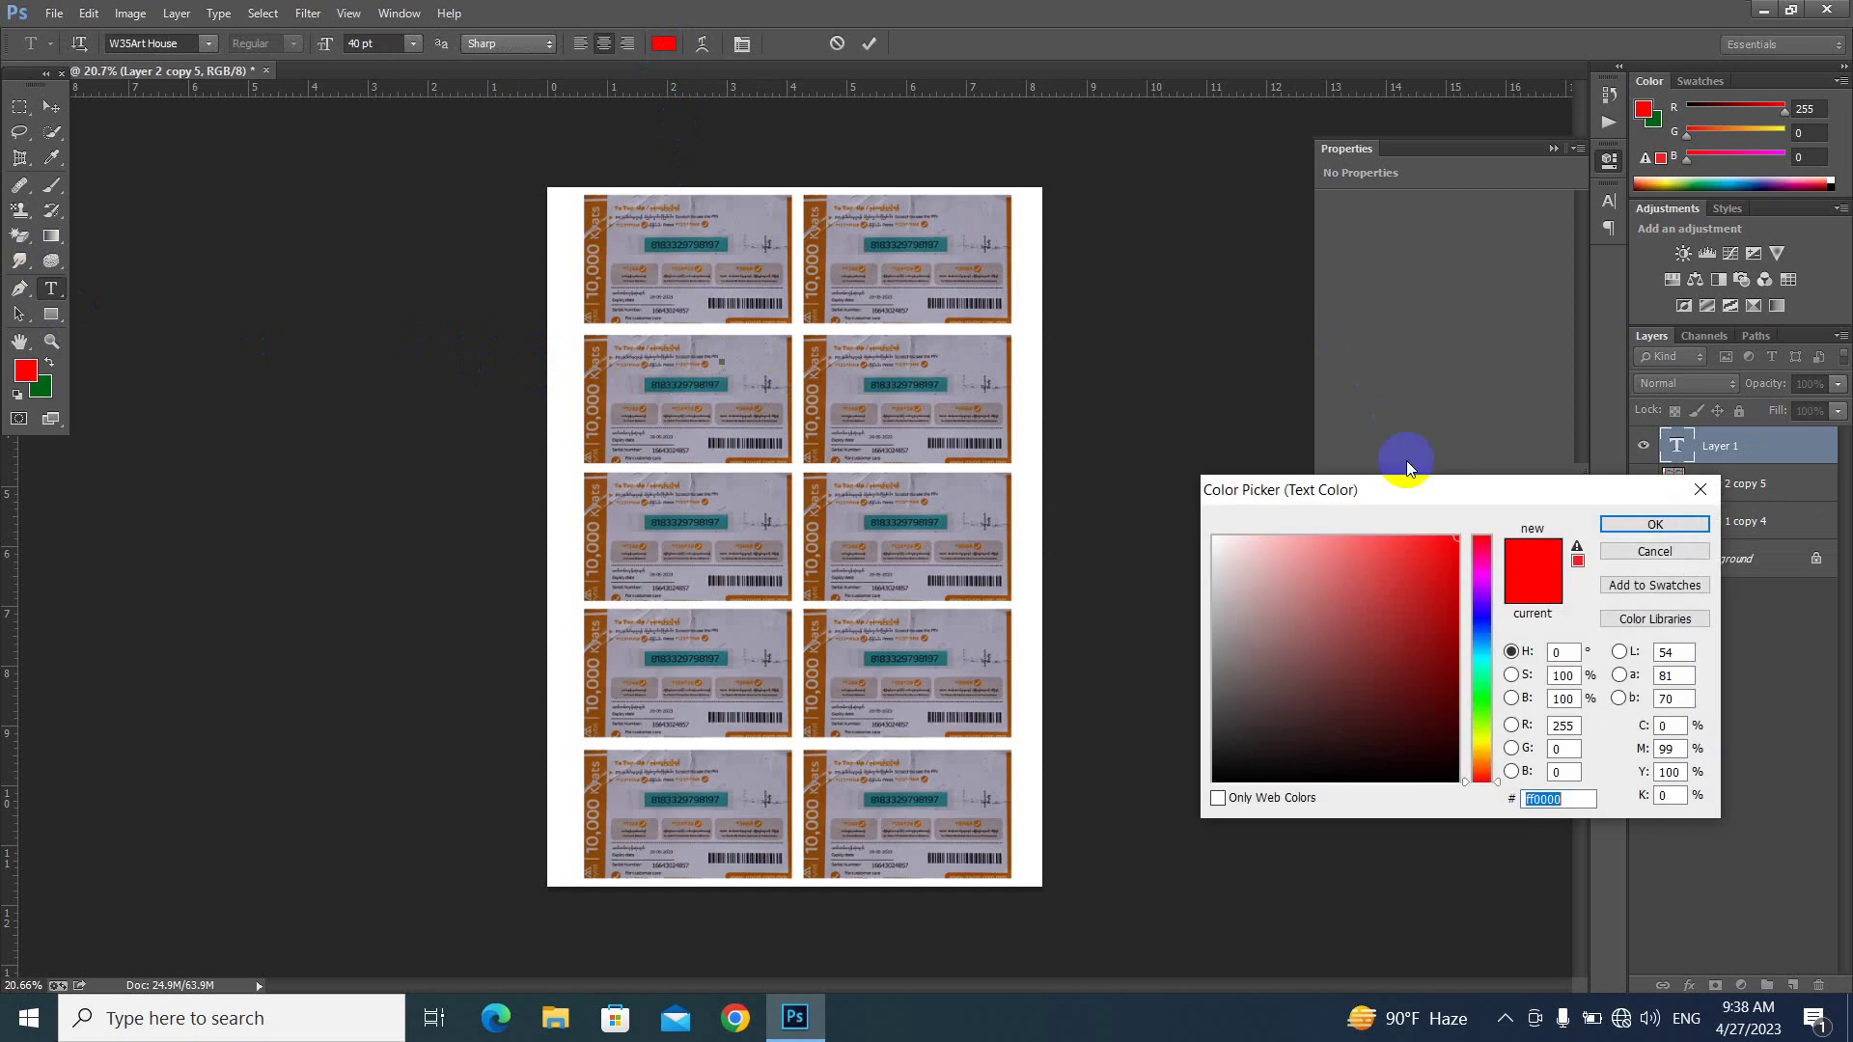
pyautogui.click(1655, 529)
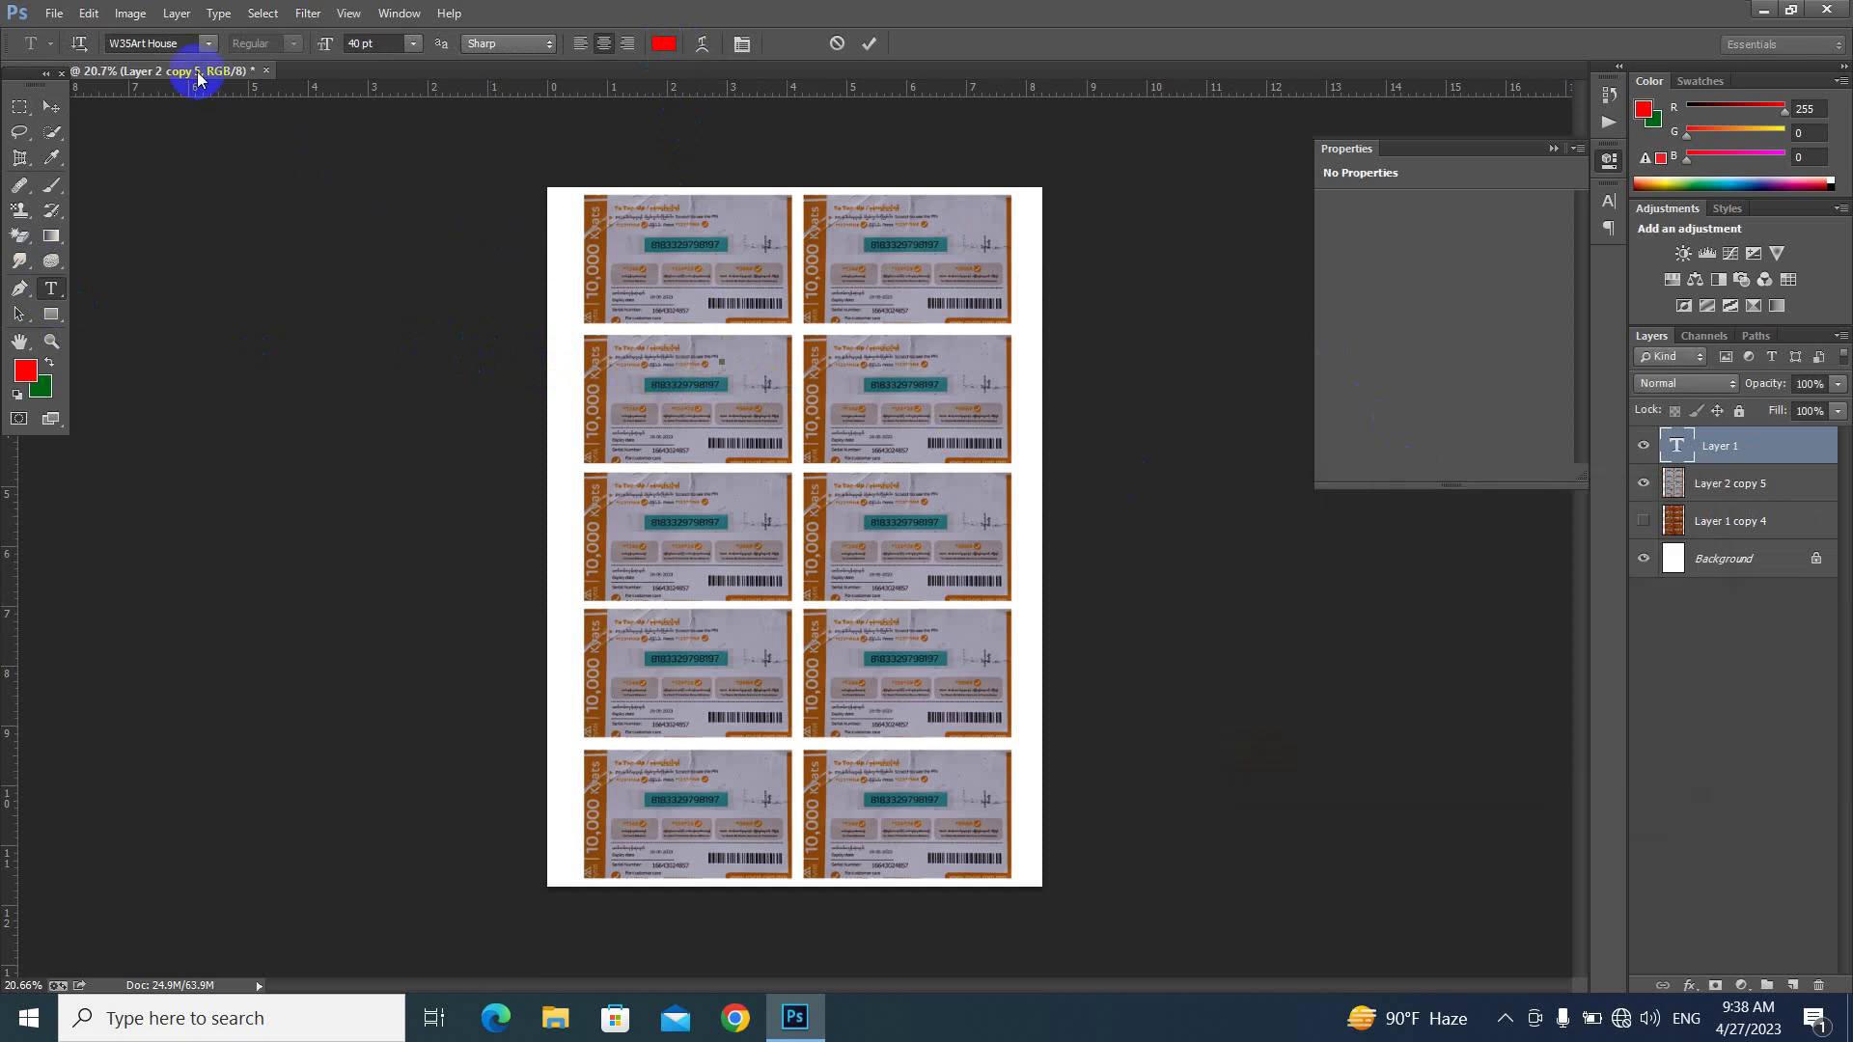
pyautogui.click(155, 43)
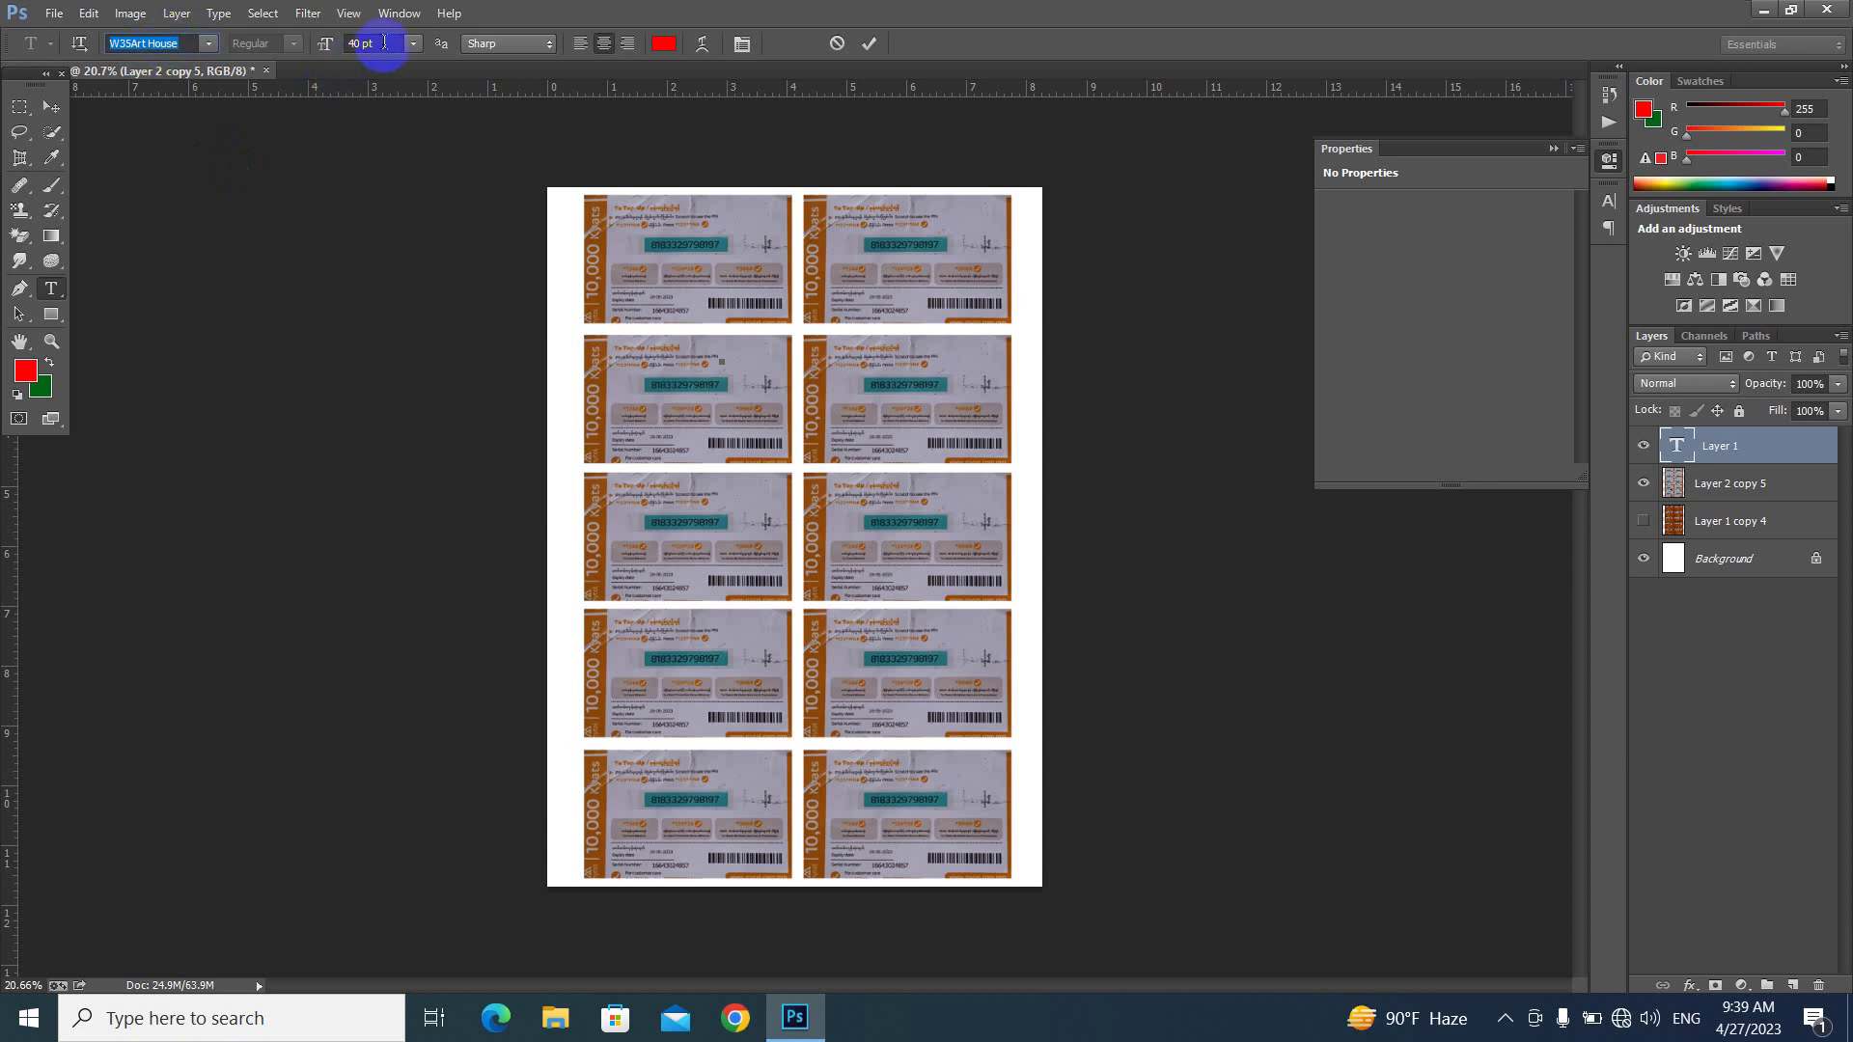
pyautogui.click(723, 521)
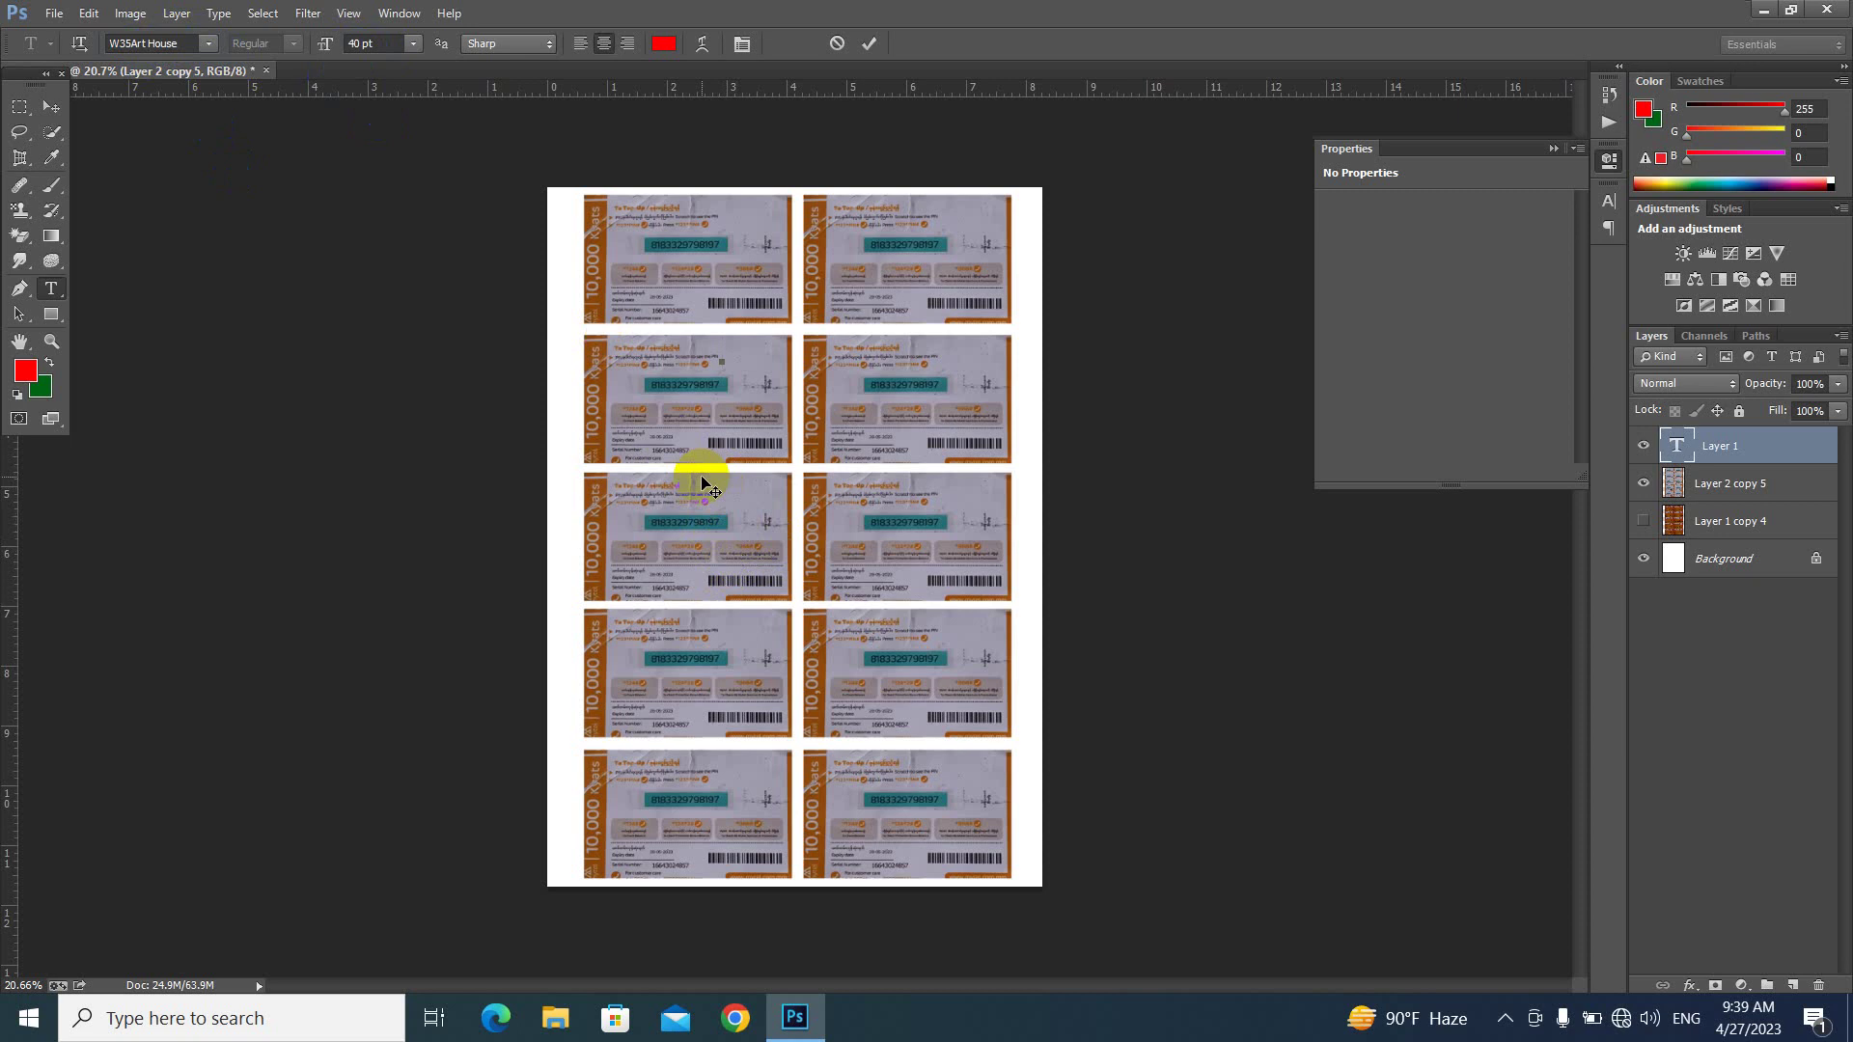
pyautogui.click(701, 475)
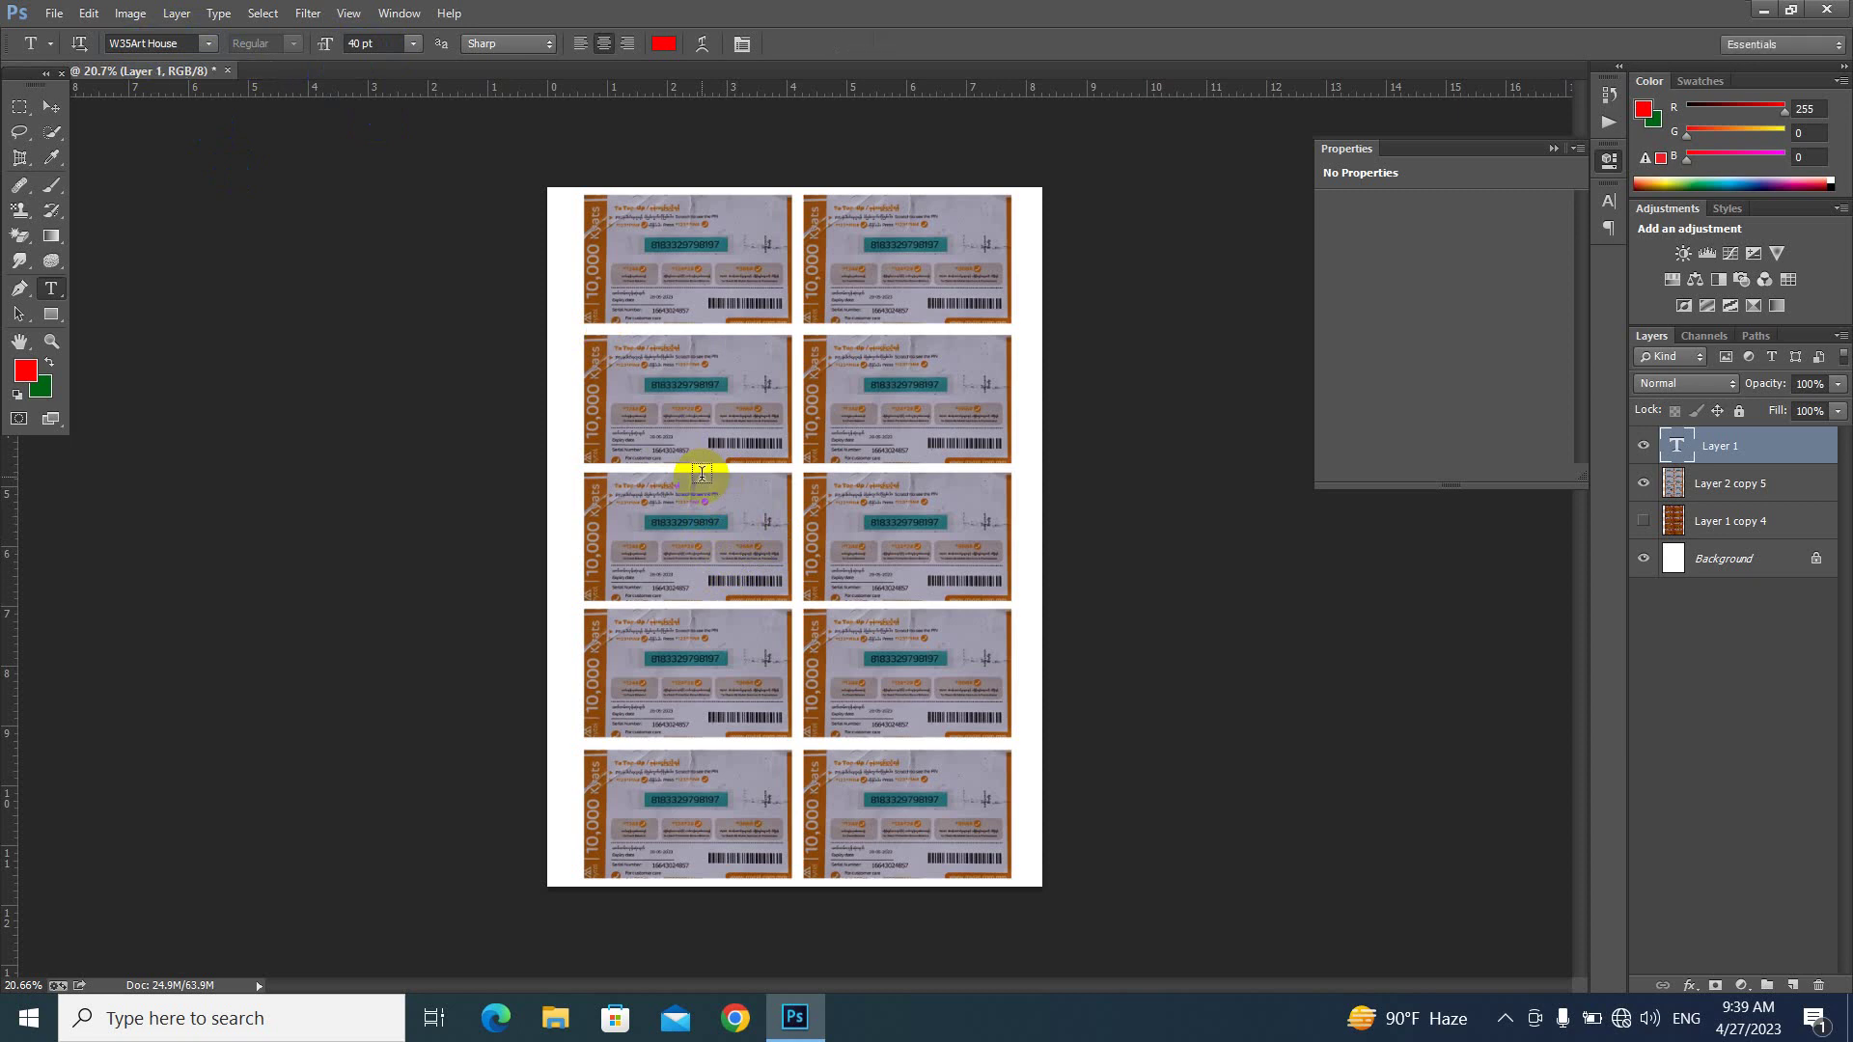